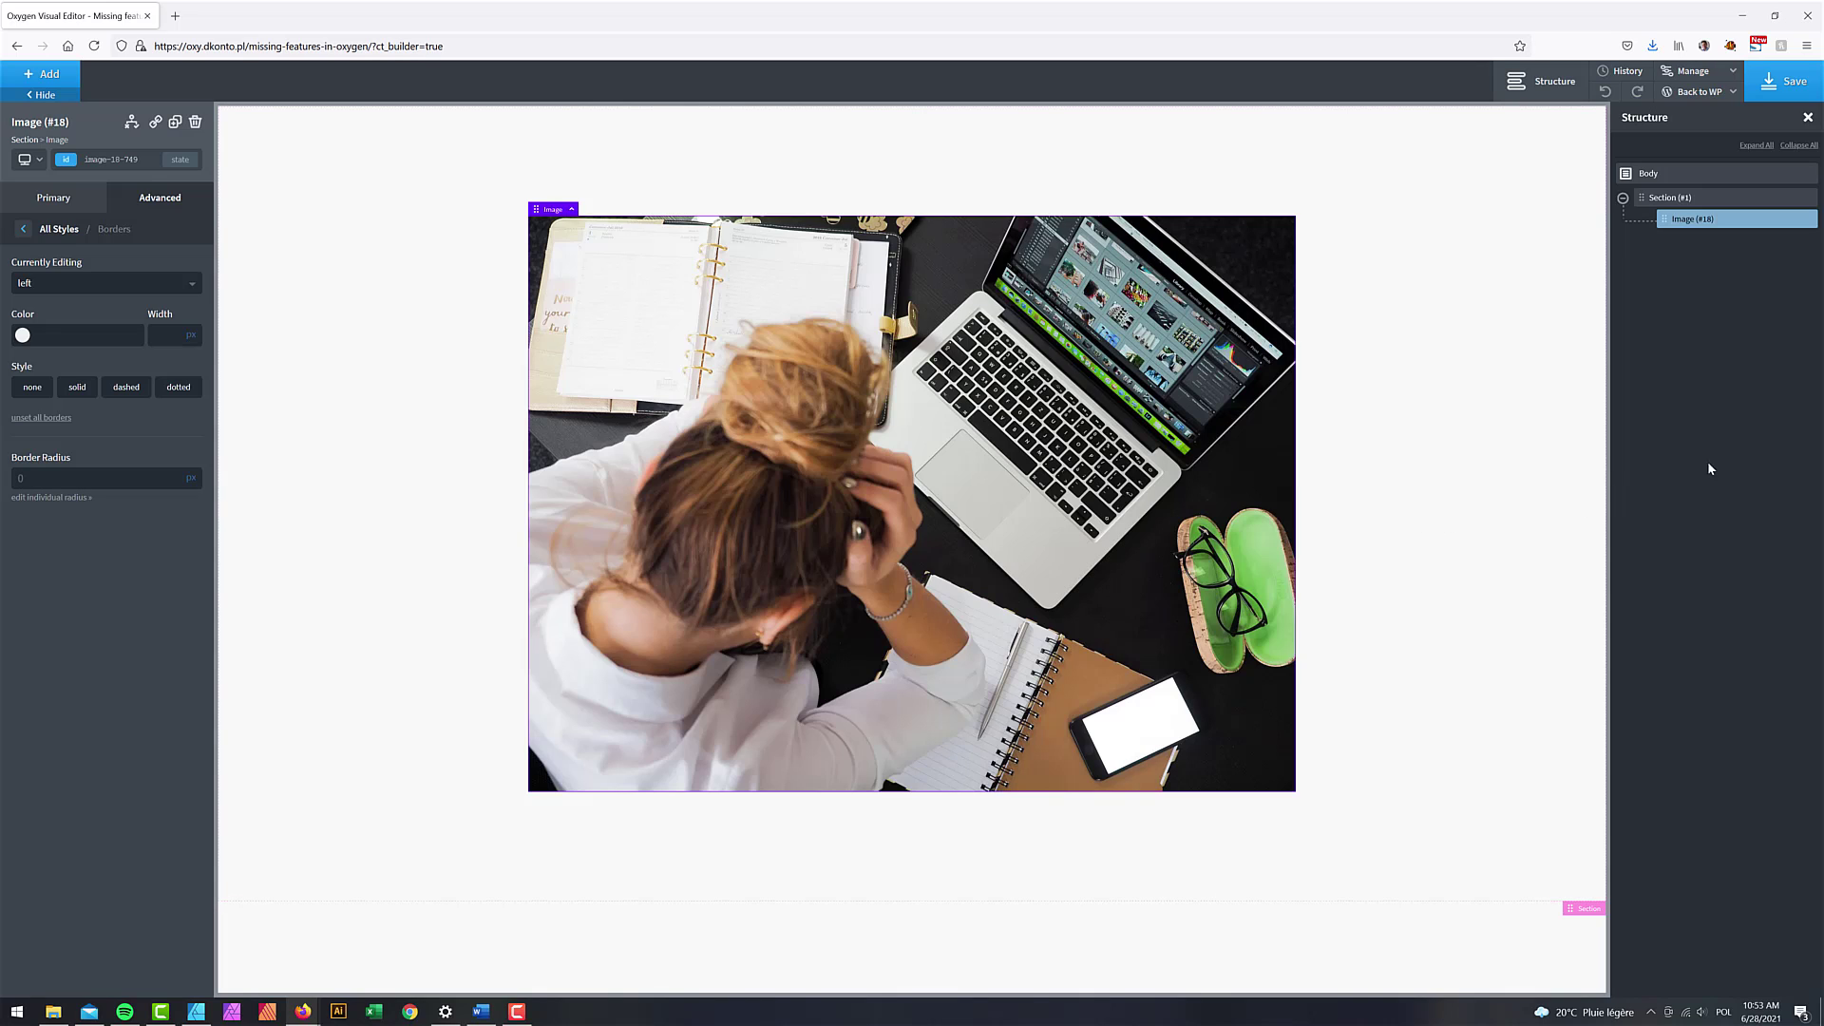
Step: Add a Div element to the section that contains the image
left_click(1680, 200)
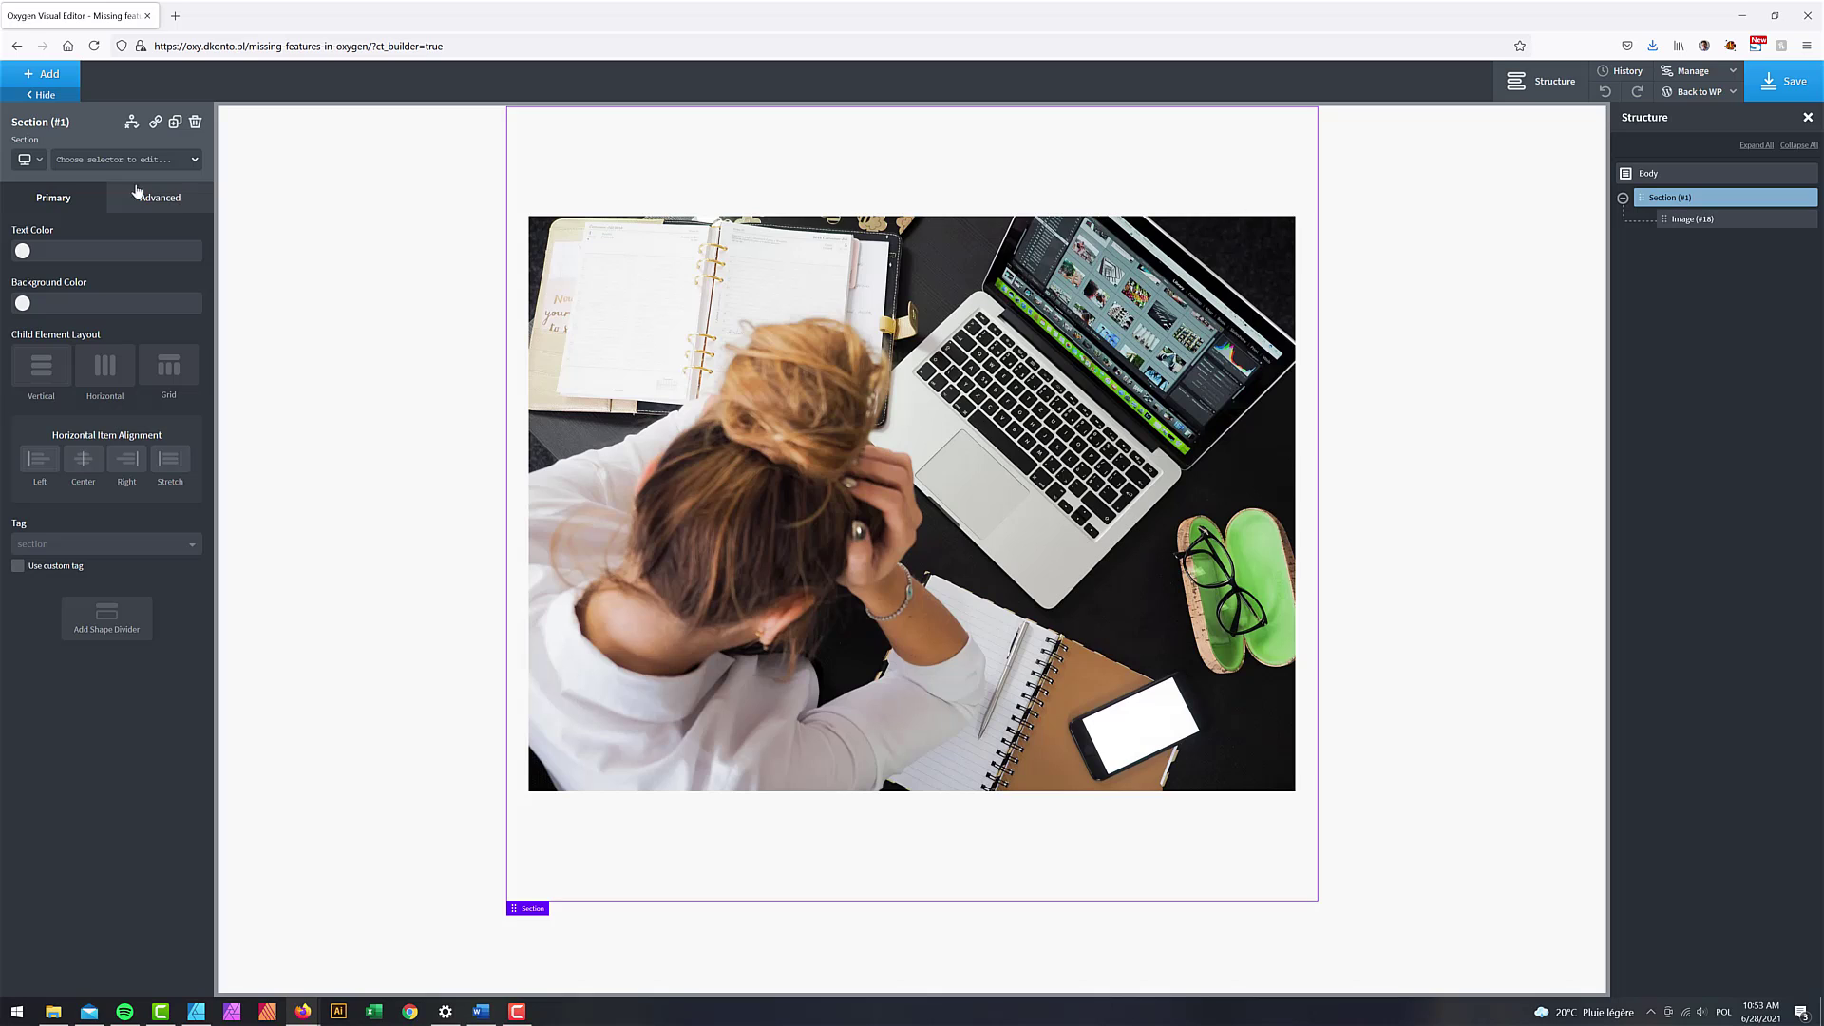
left_click(50, 75)
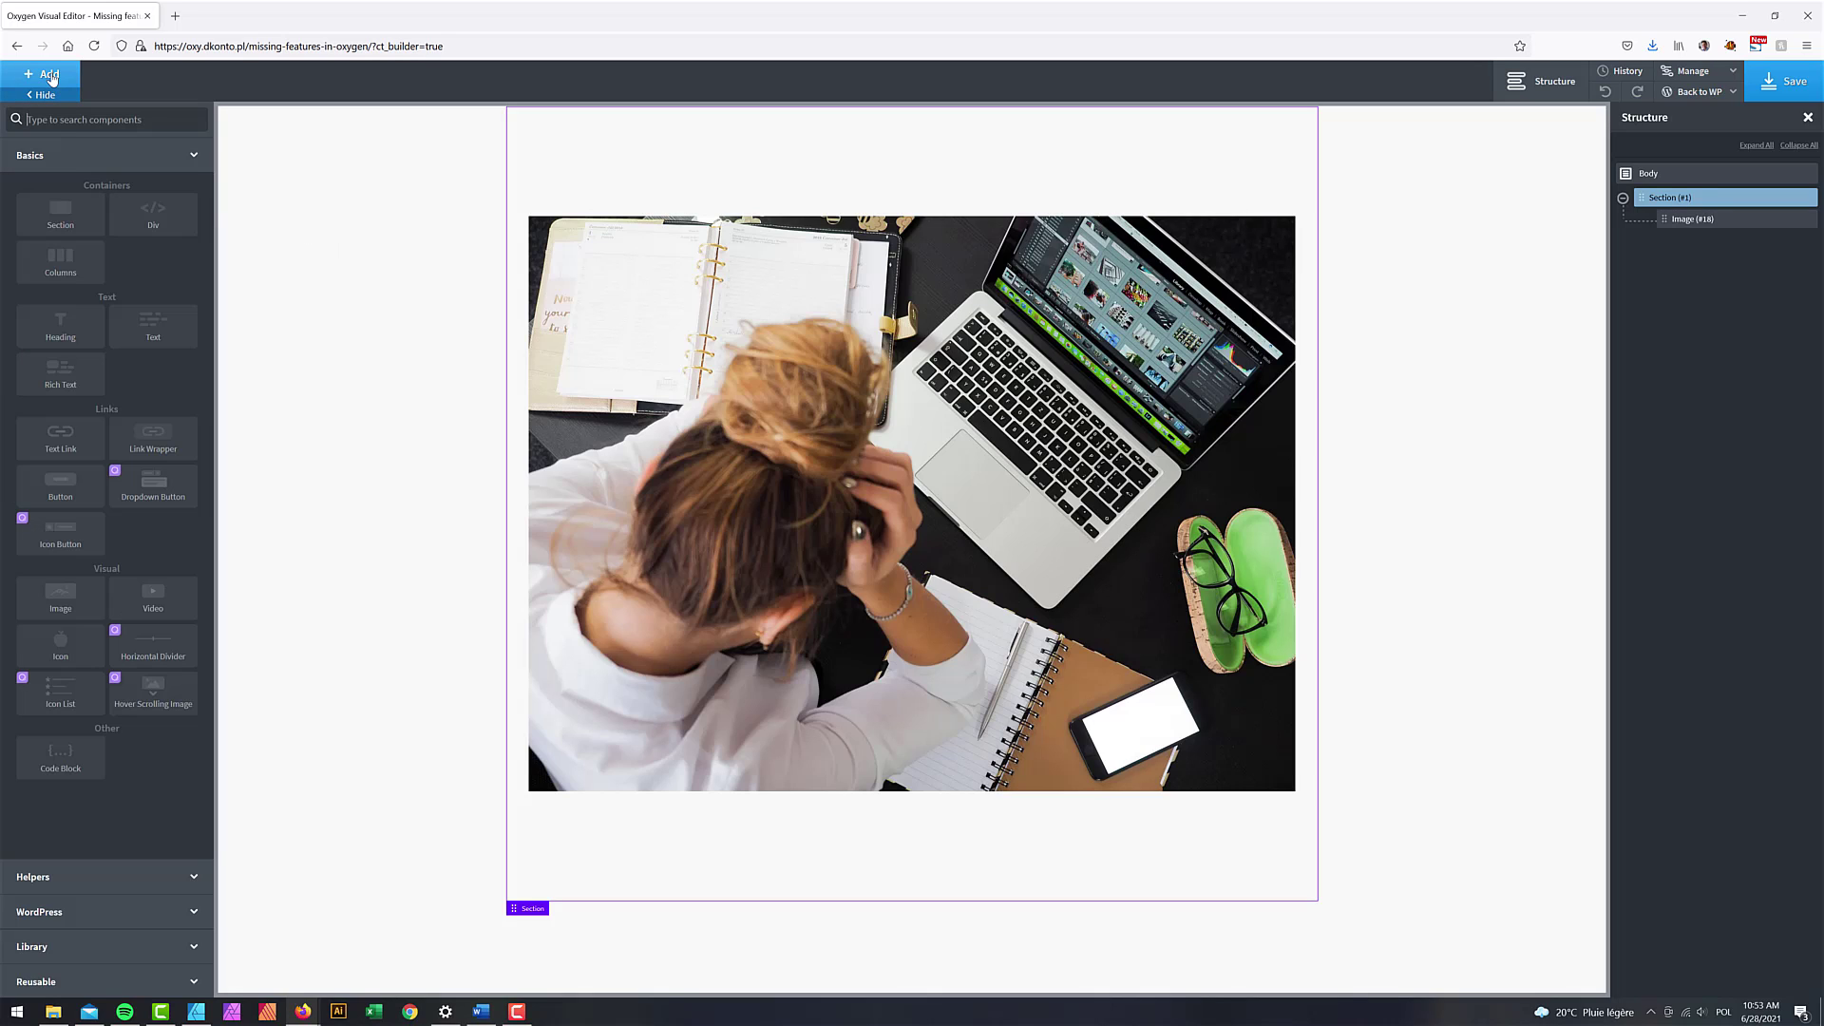
type("div")
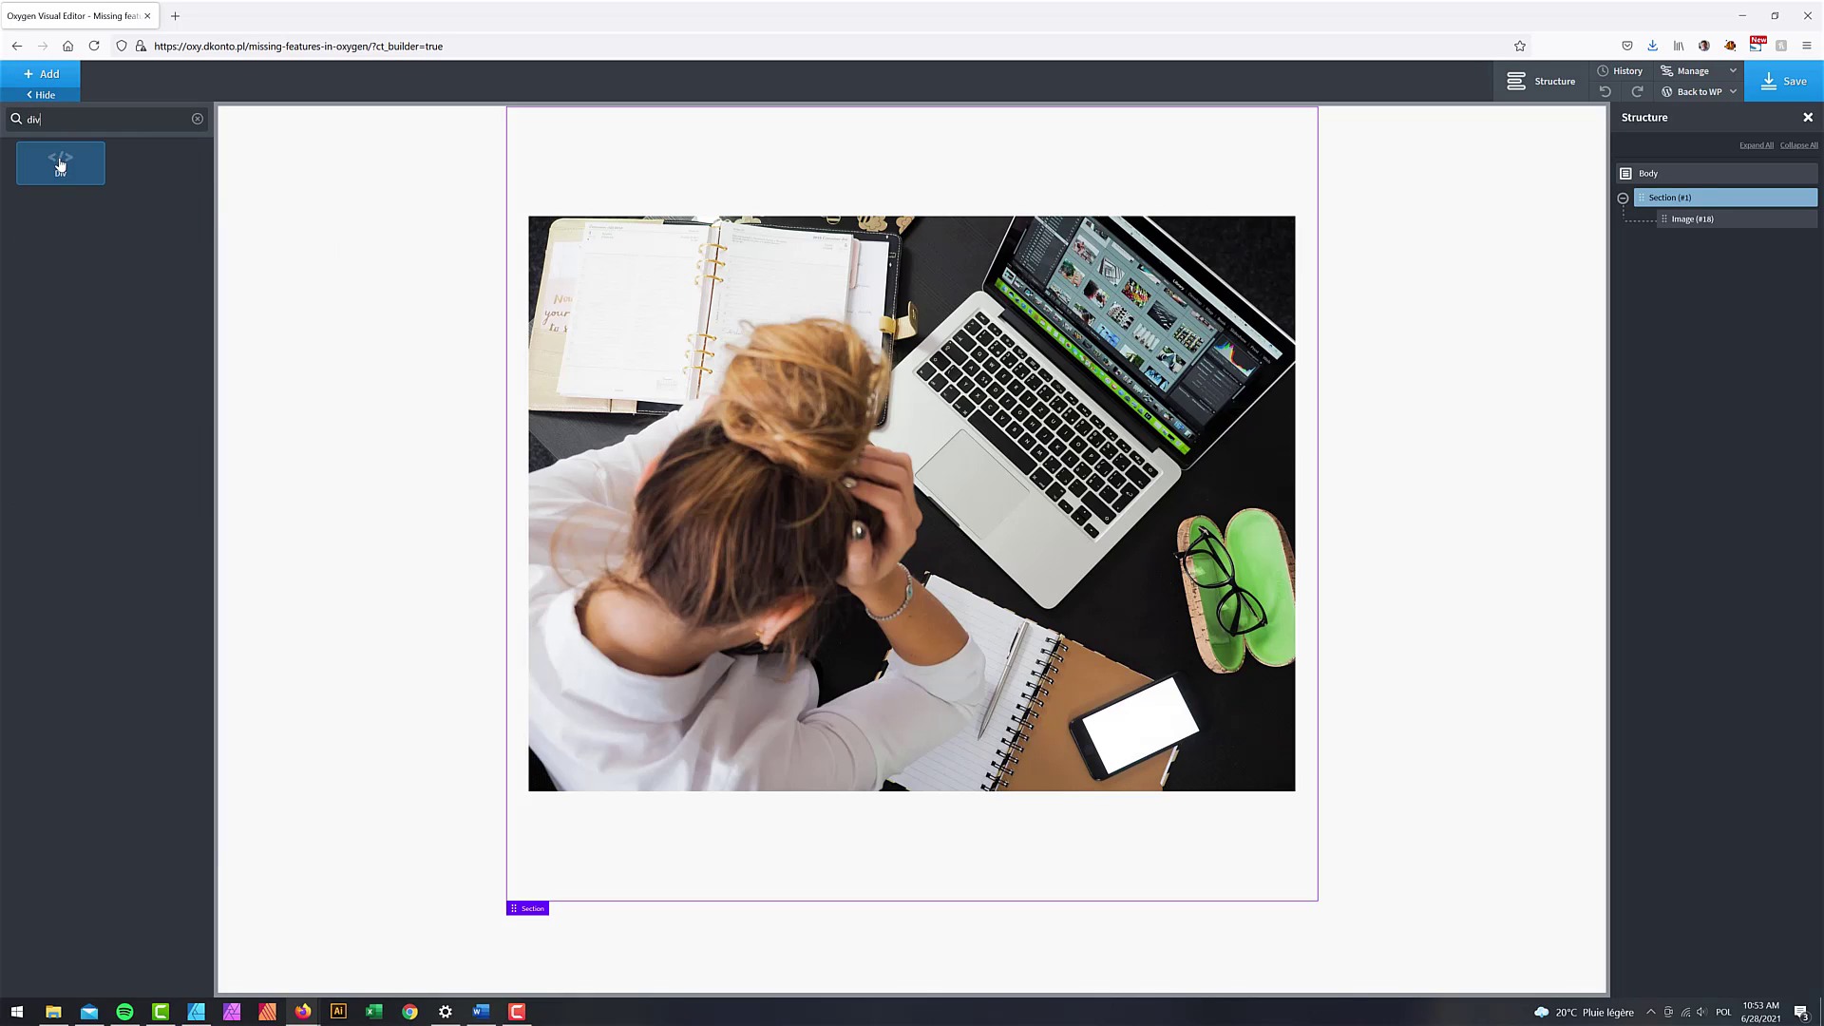
left_click(60, 164)
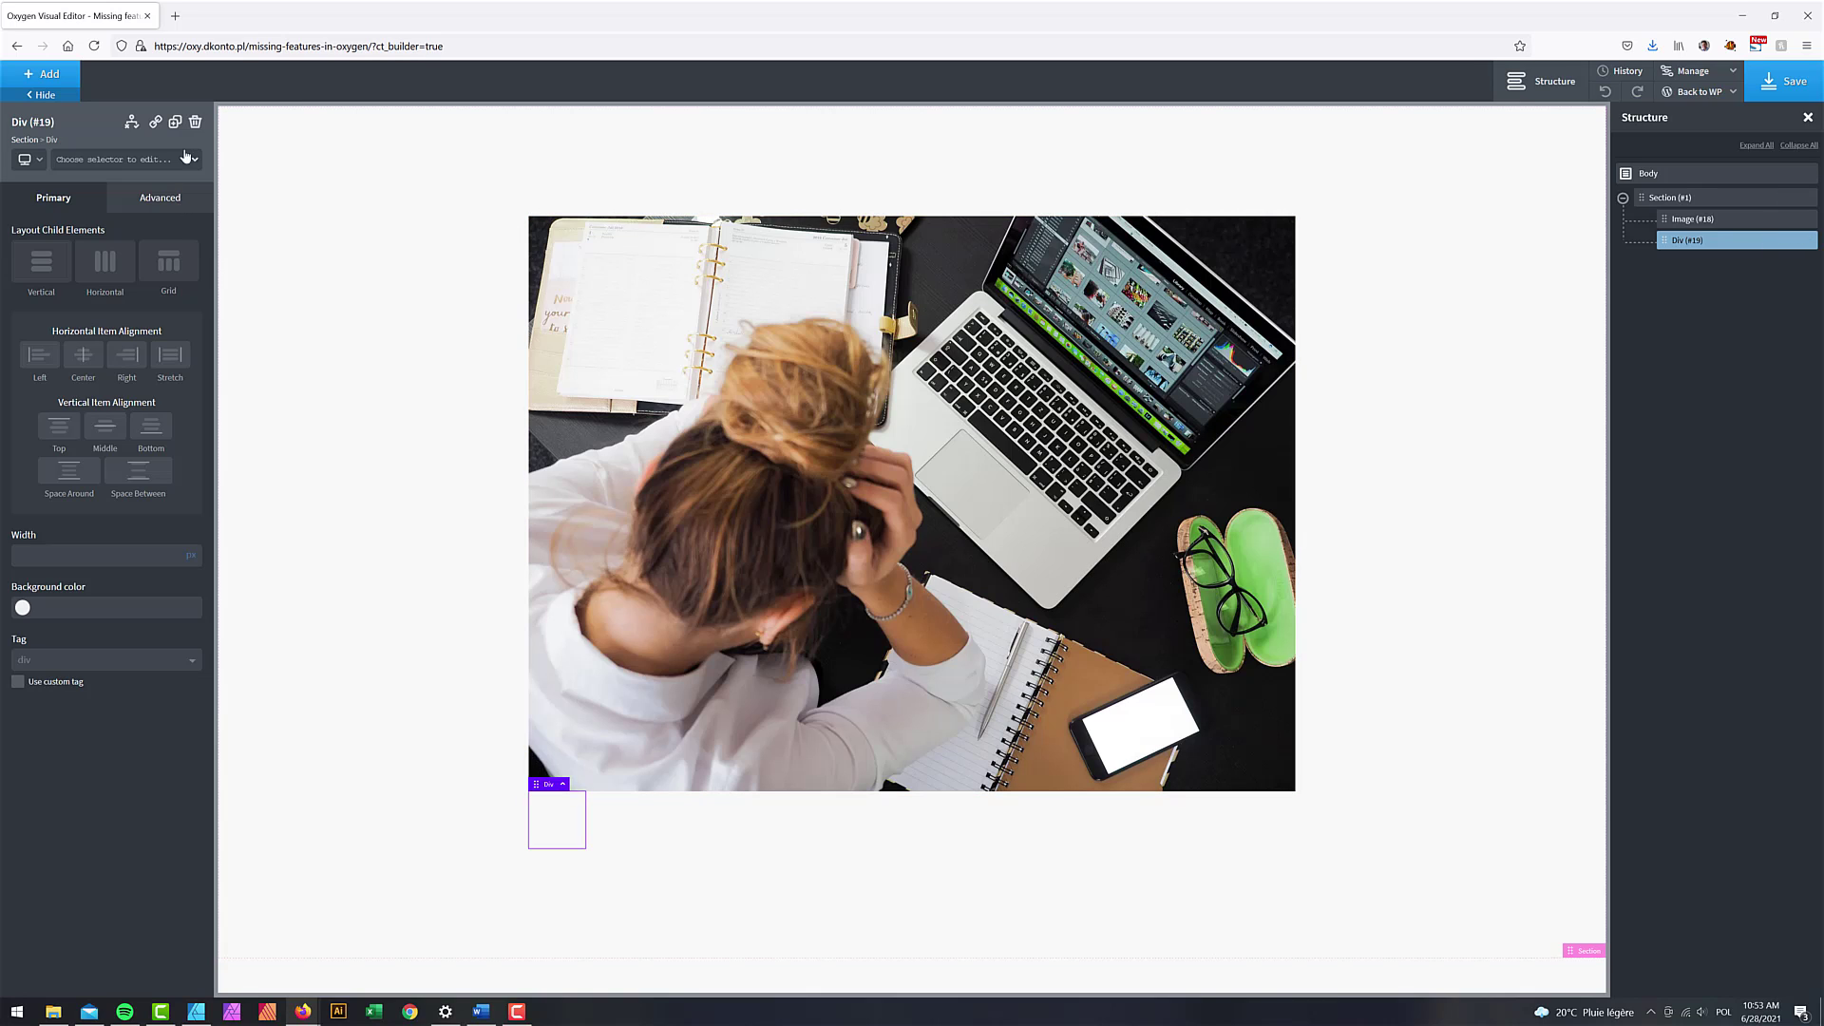
Step: Duplicate the new div five times within the section
left_click(176, 122)
left_click(176, 123)
left_click(175, 122)
left_click(175, 123)
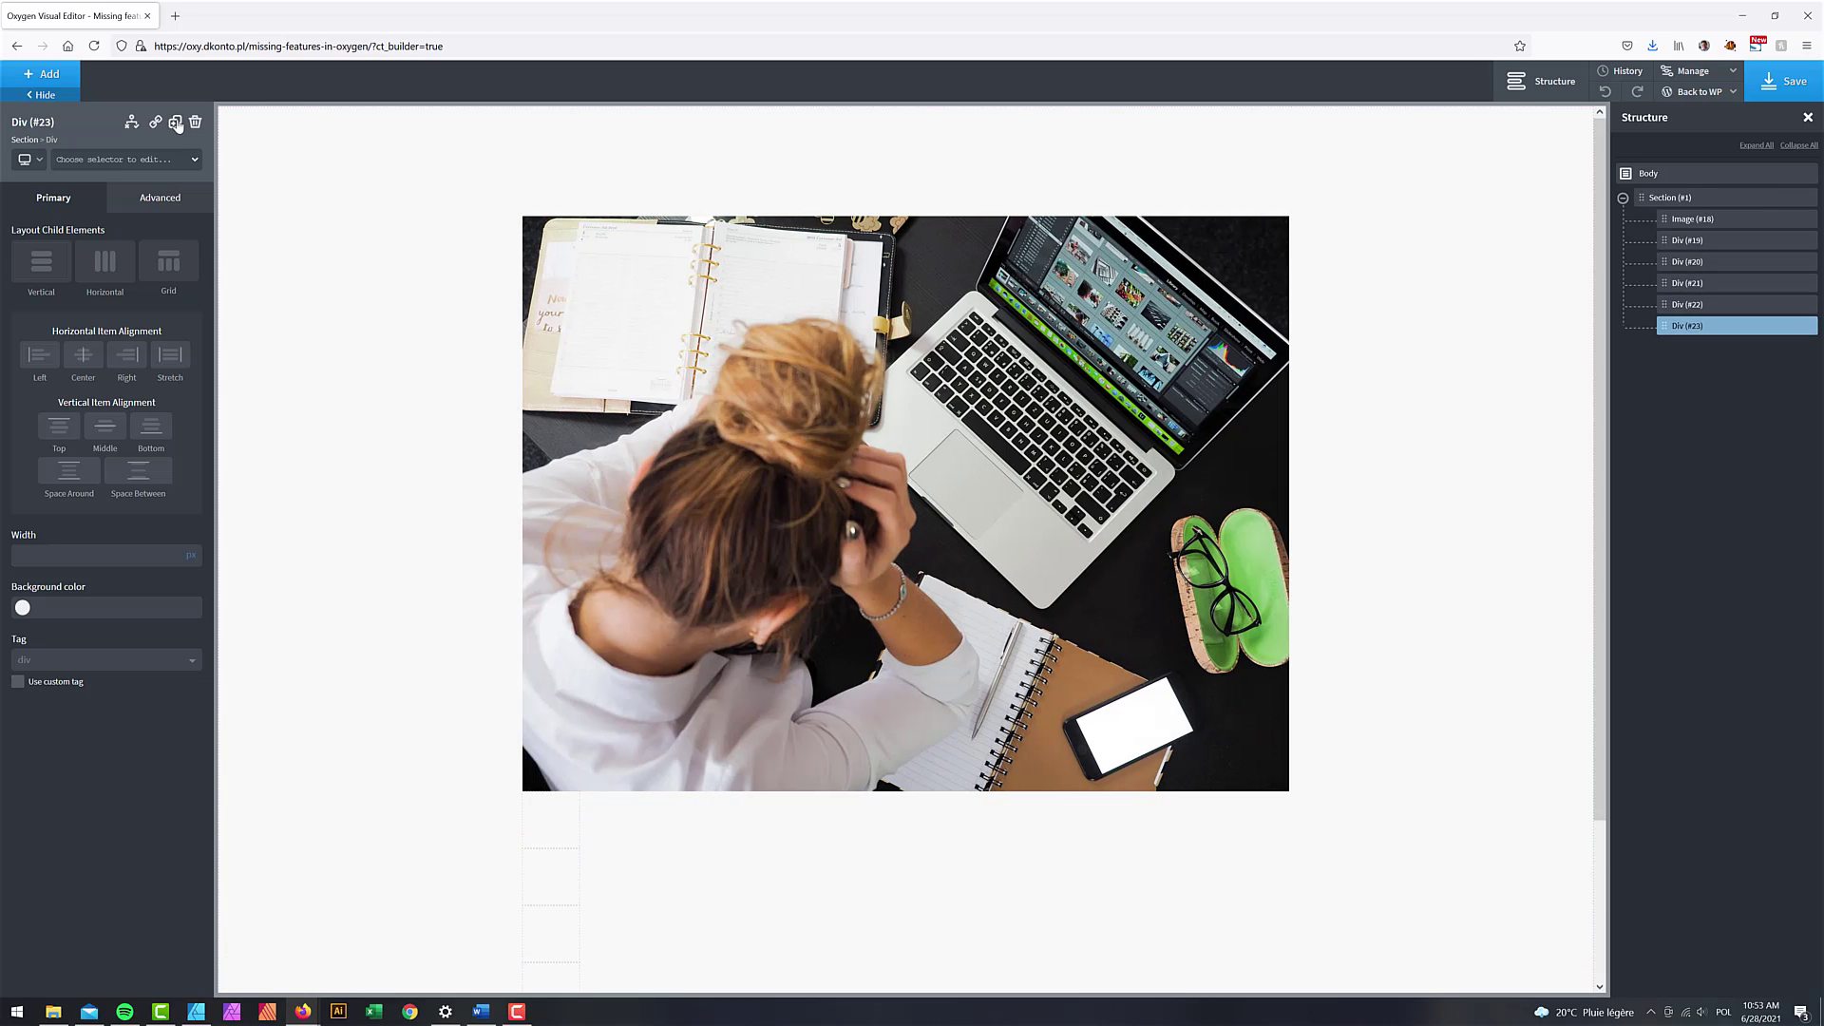
left_click(176, 123)
Step: Nest the six divs inside one another in numerical order, each one a child of the preceding div
left_click(1665, 261)
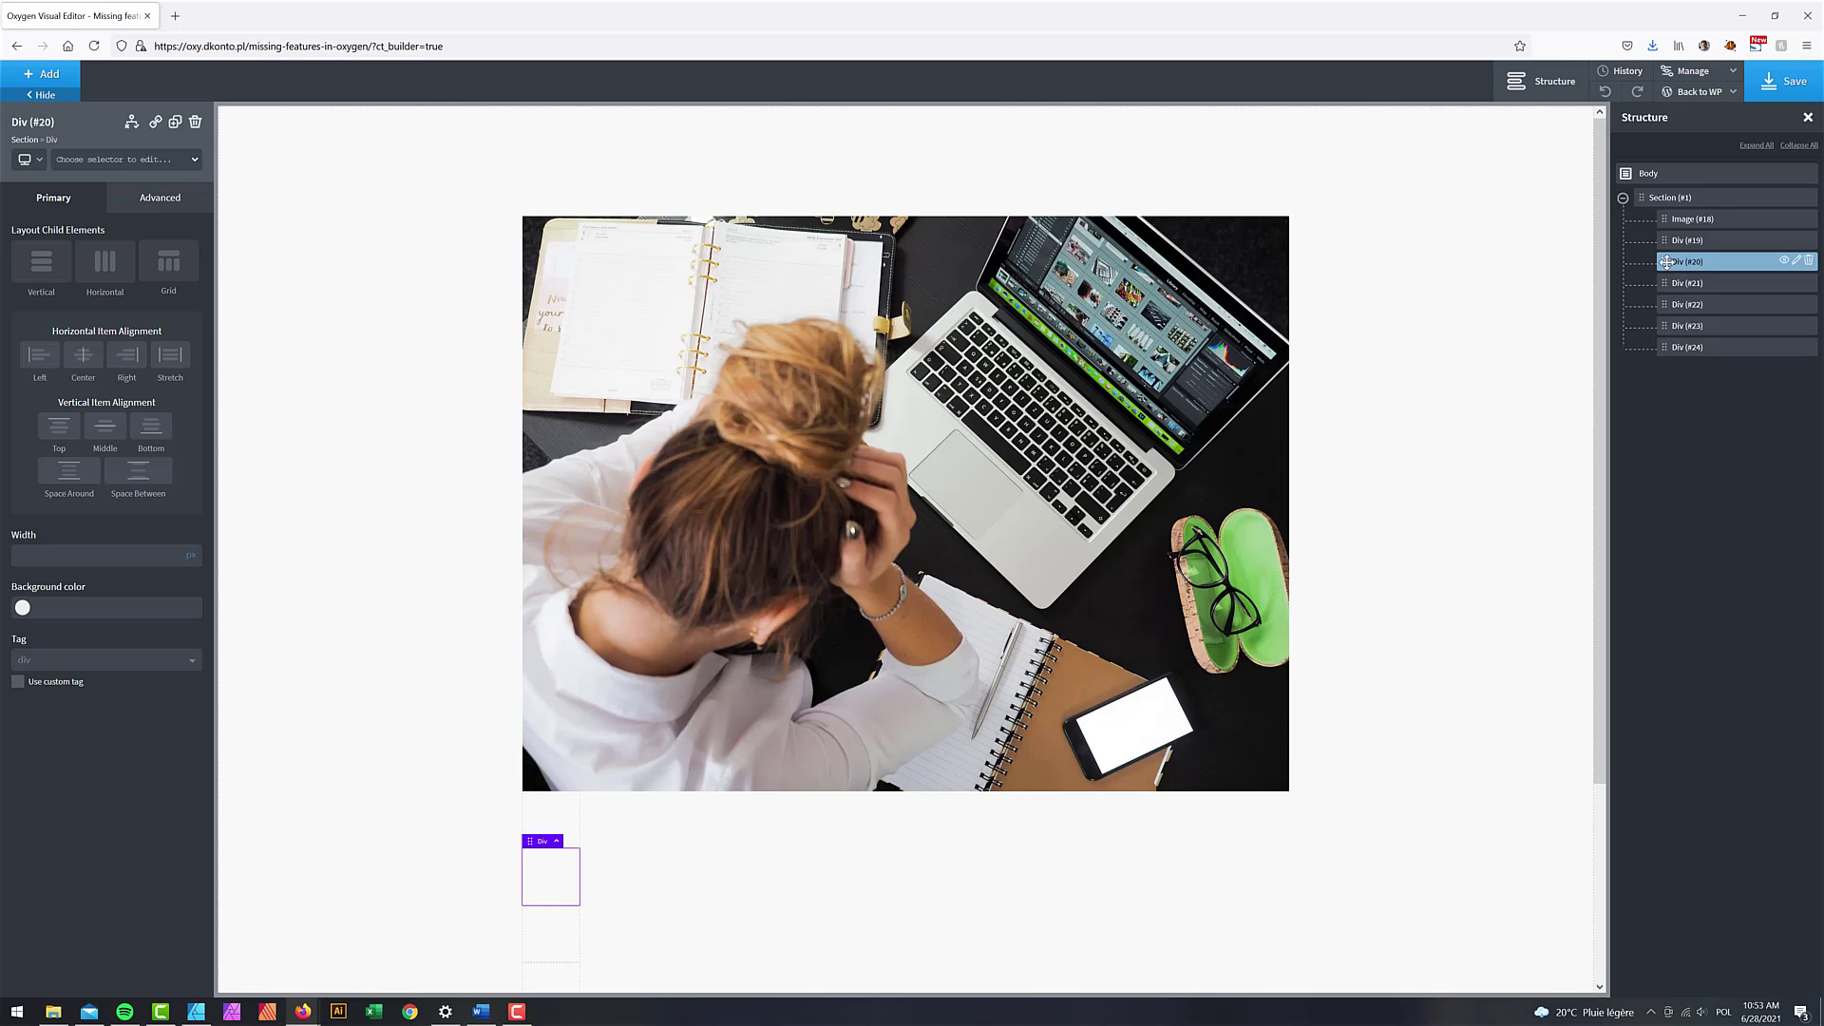
left_click_drag(1664, 262, 1743, 297)
left_click(1666, 284)
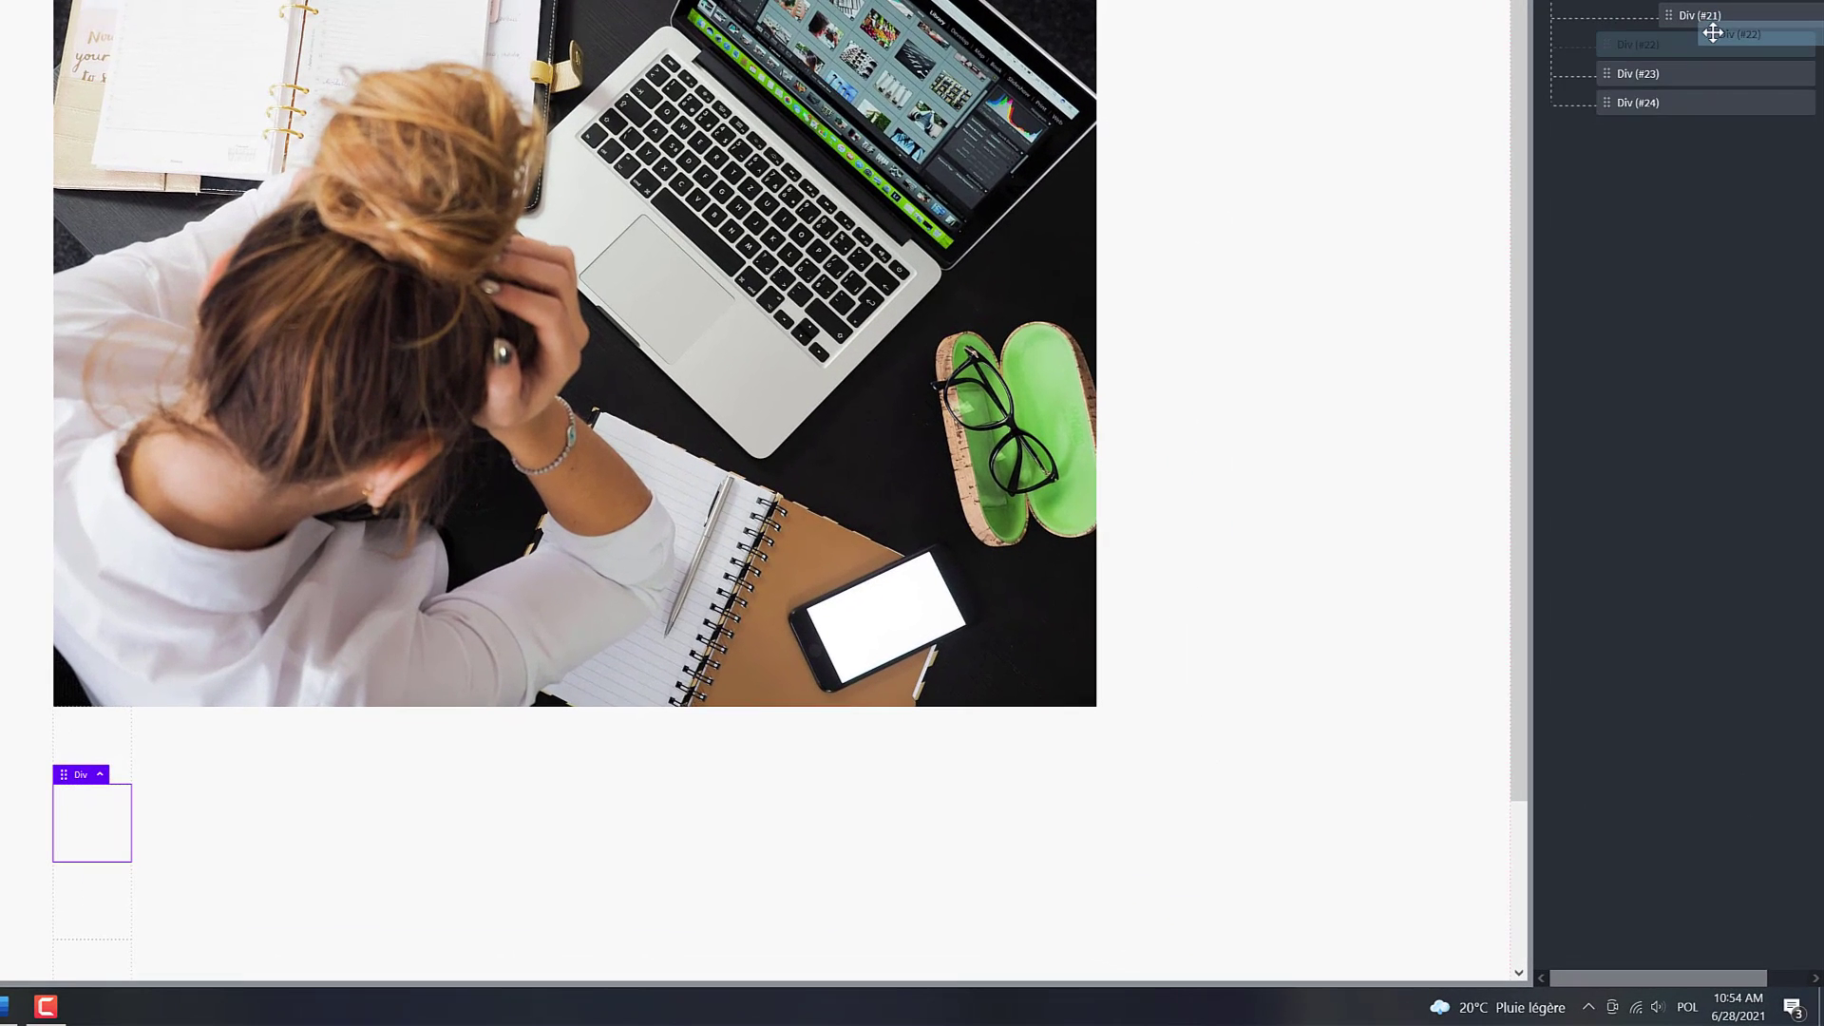
mouse_move(1713, 34)
left_mouse_down()
mouse_move(1701, 19)
mouse_move(1700, 72)
mouse_move(1707, 23)
left_mouse_up()
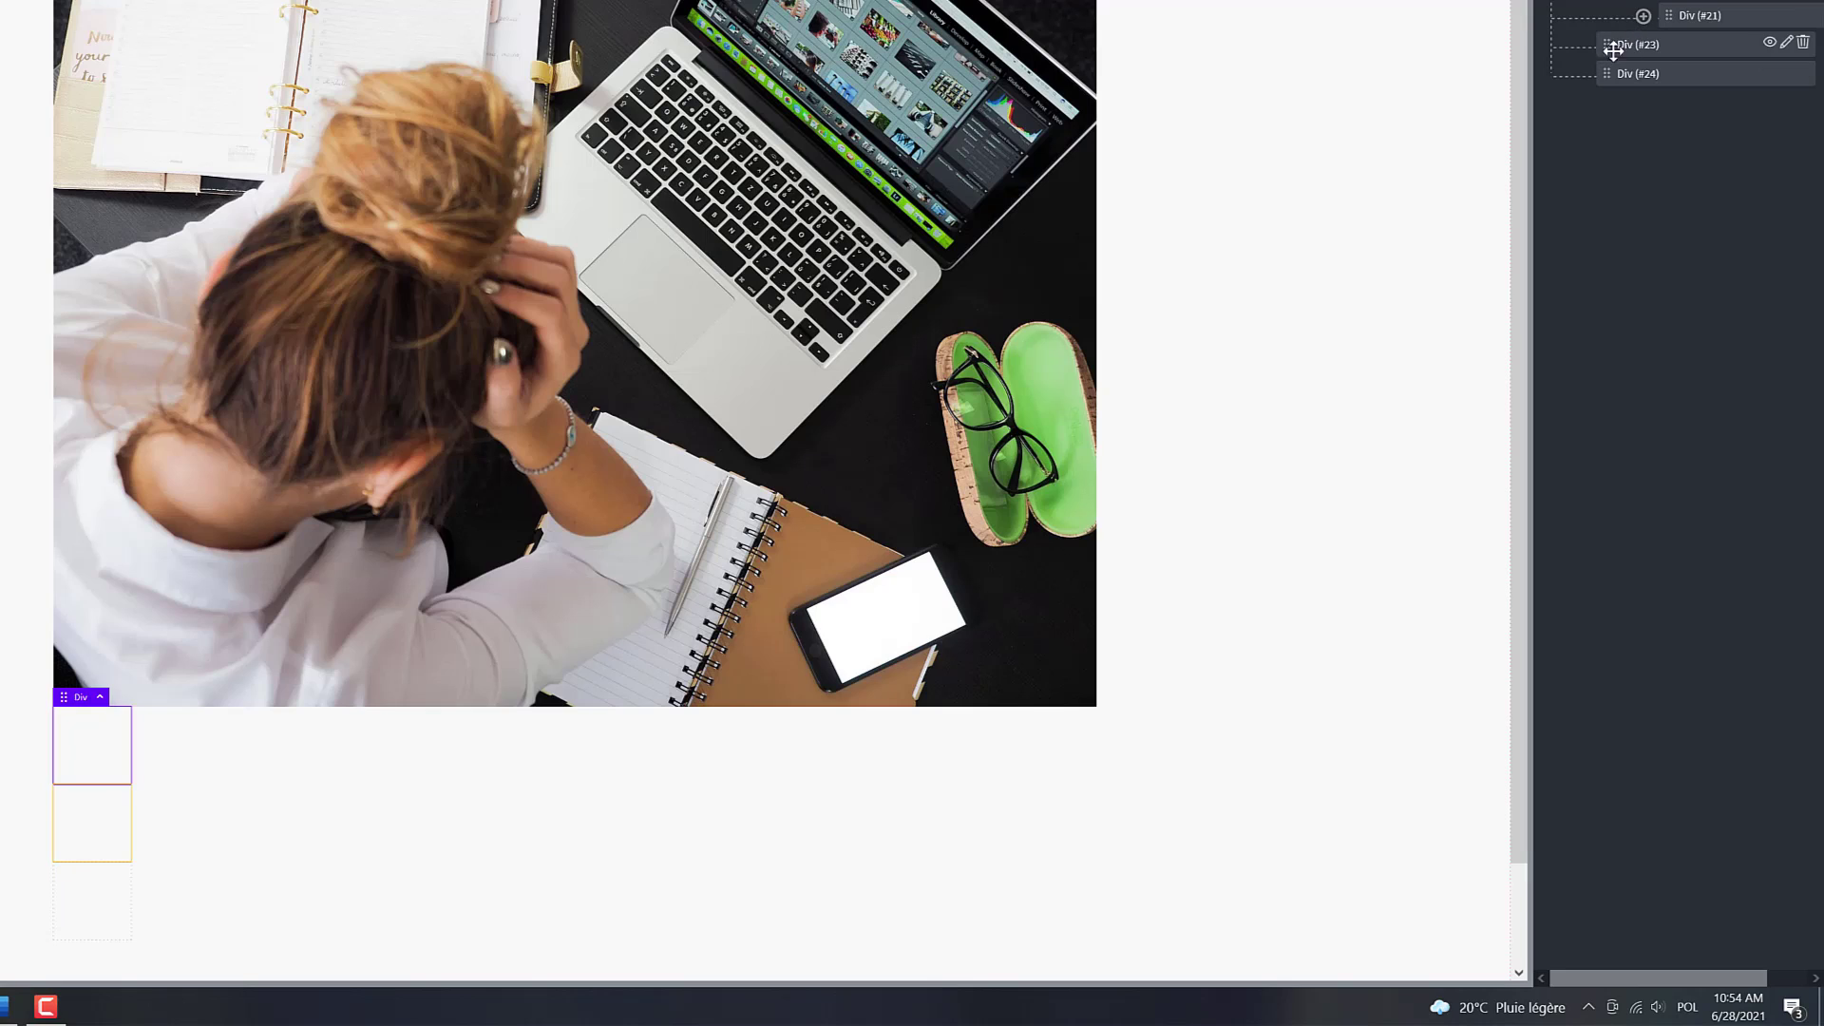
left_click(1644, 17)
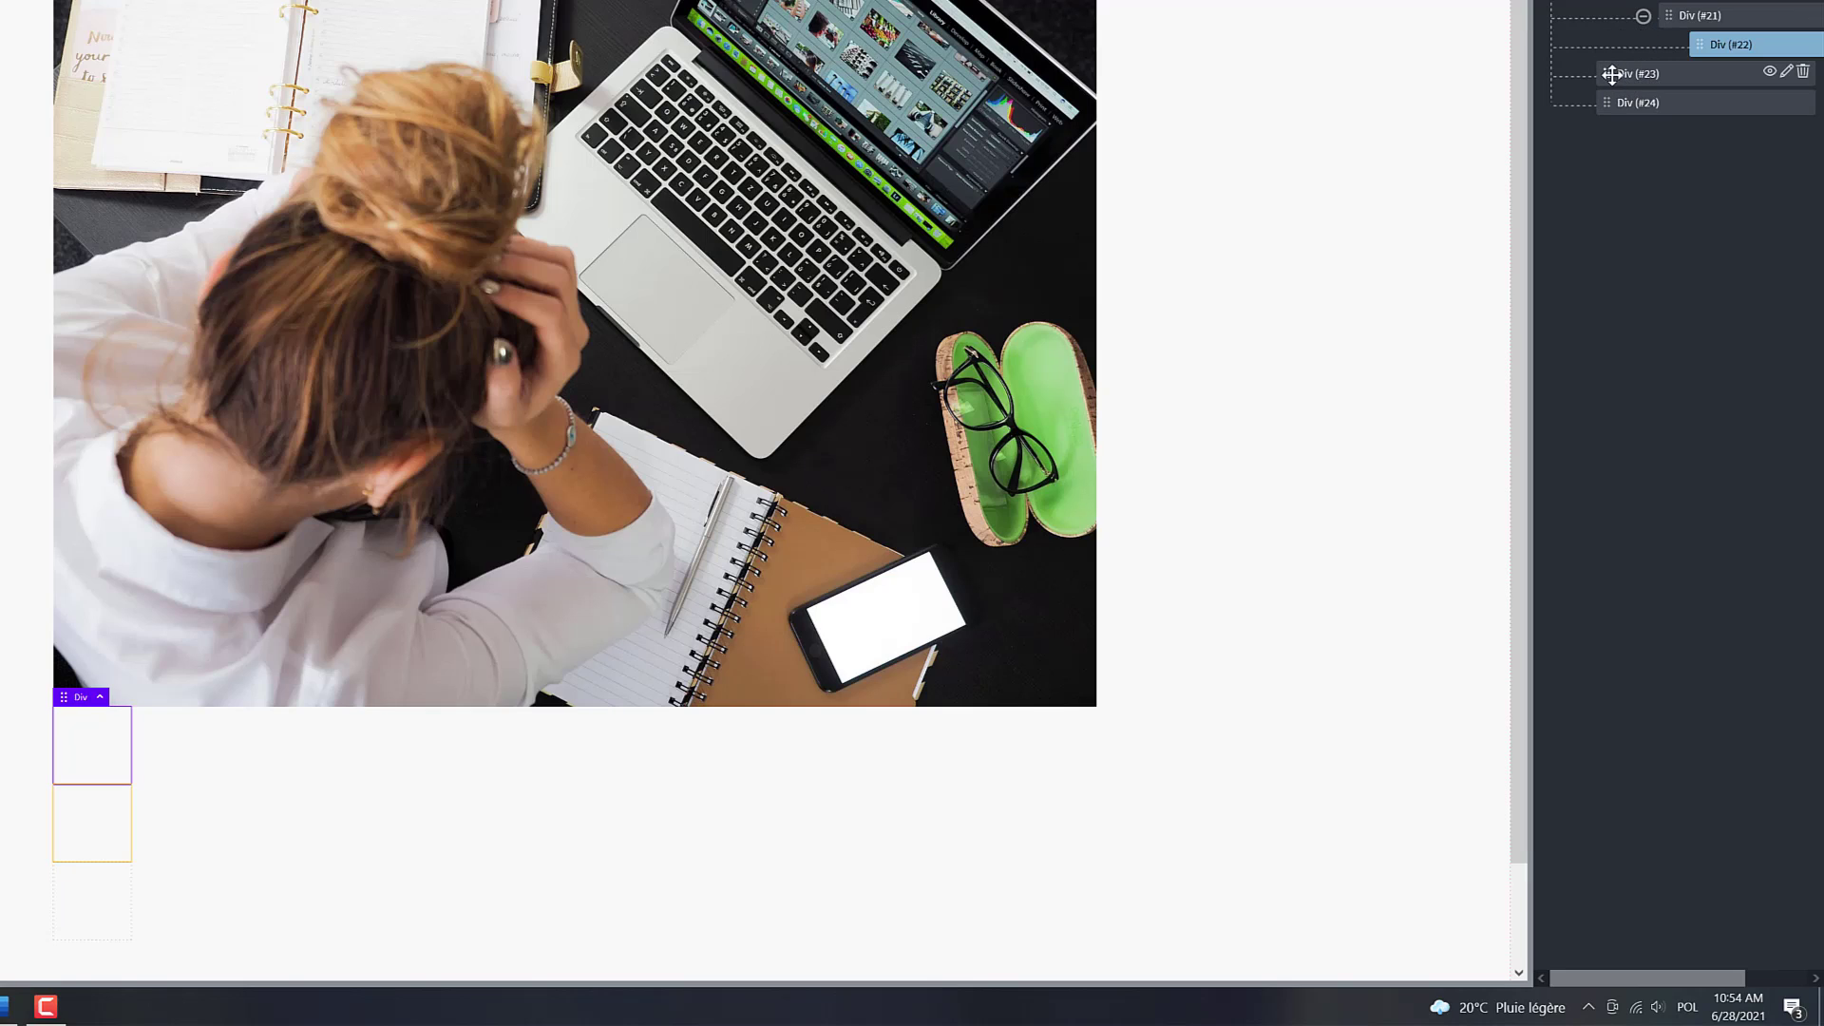
left_click_drag(1612, 71, 1745, 67)
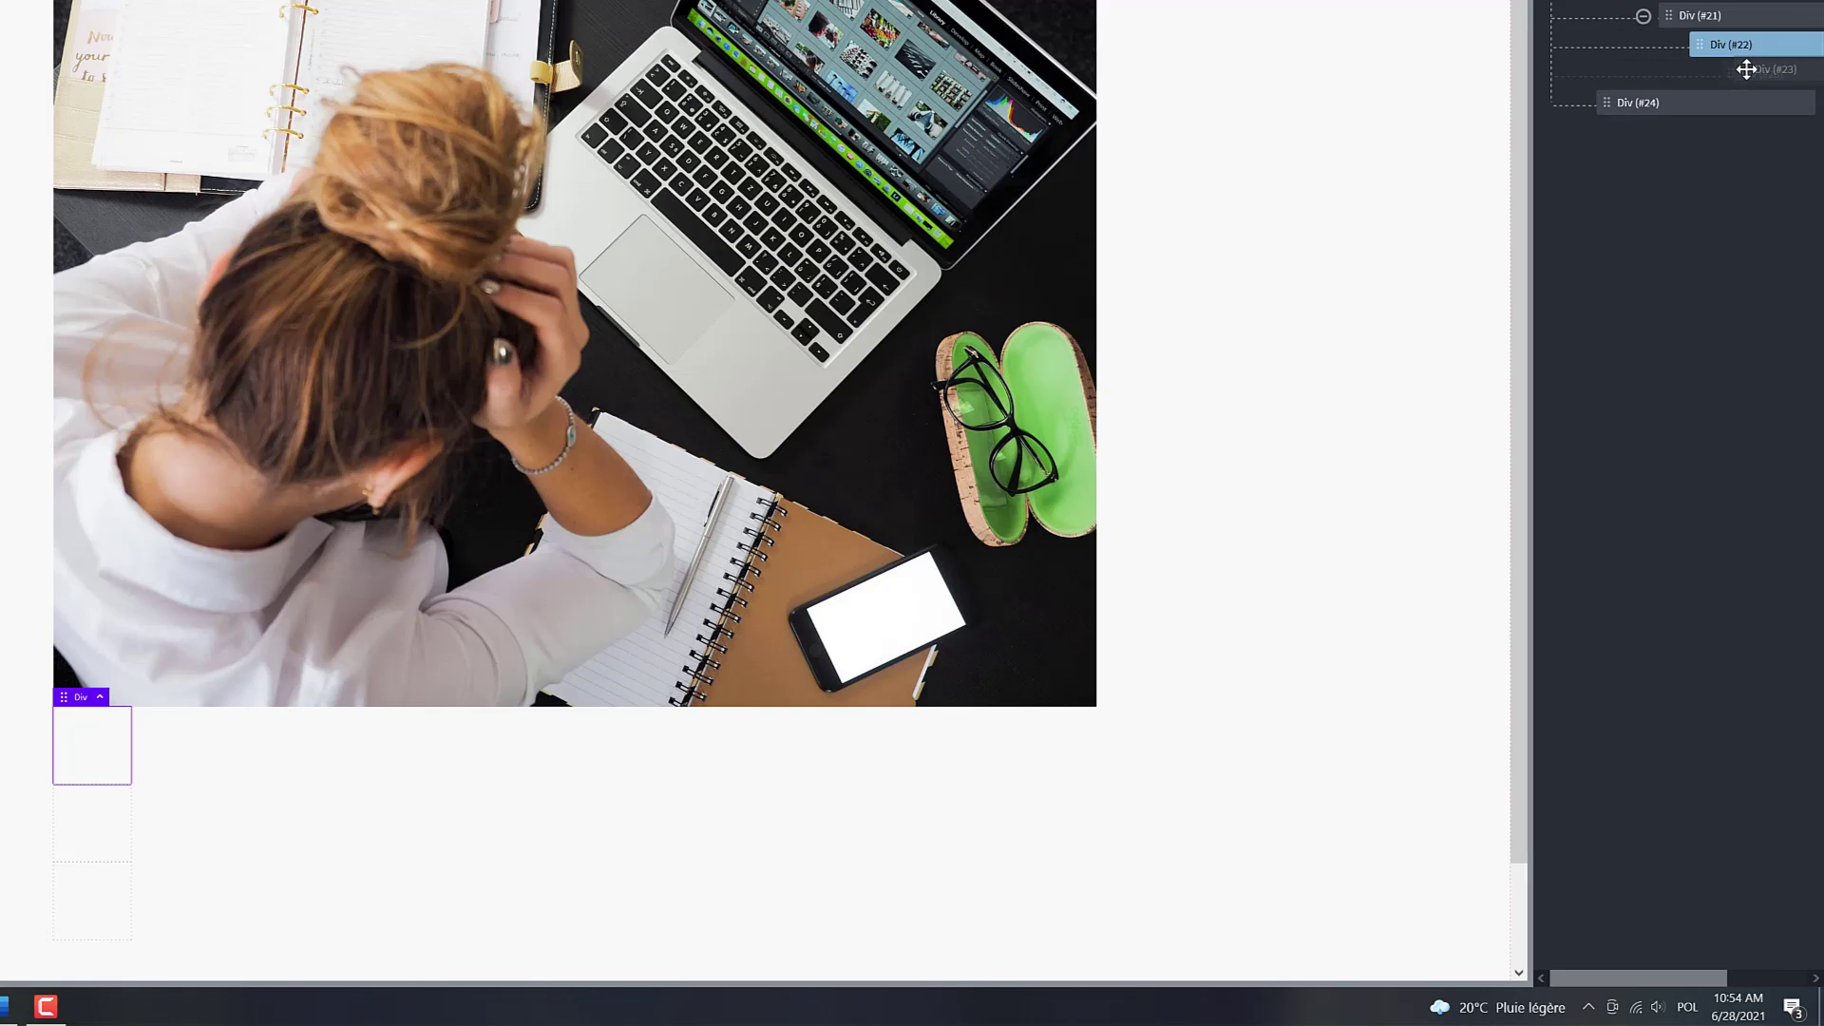
left_click_drag(1604, 103, 1790, 102)
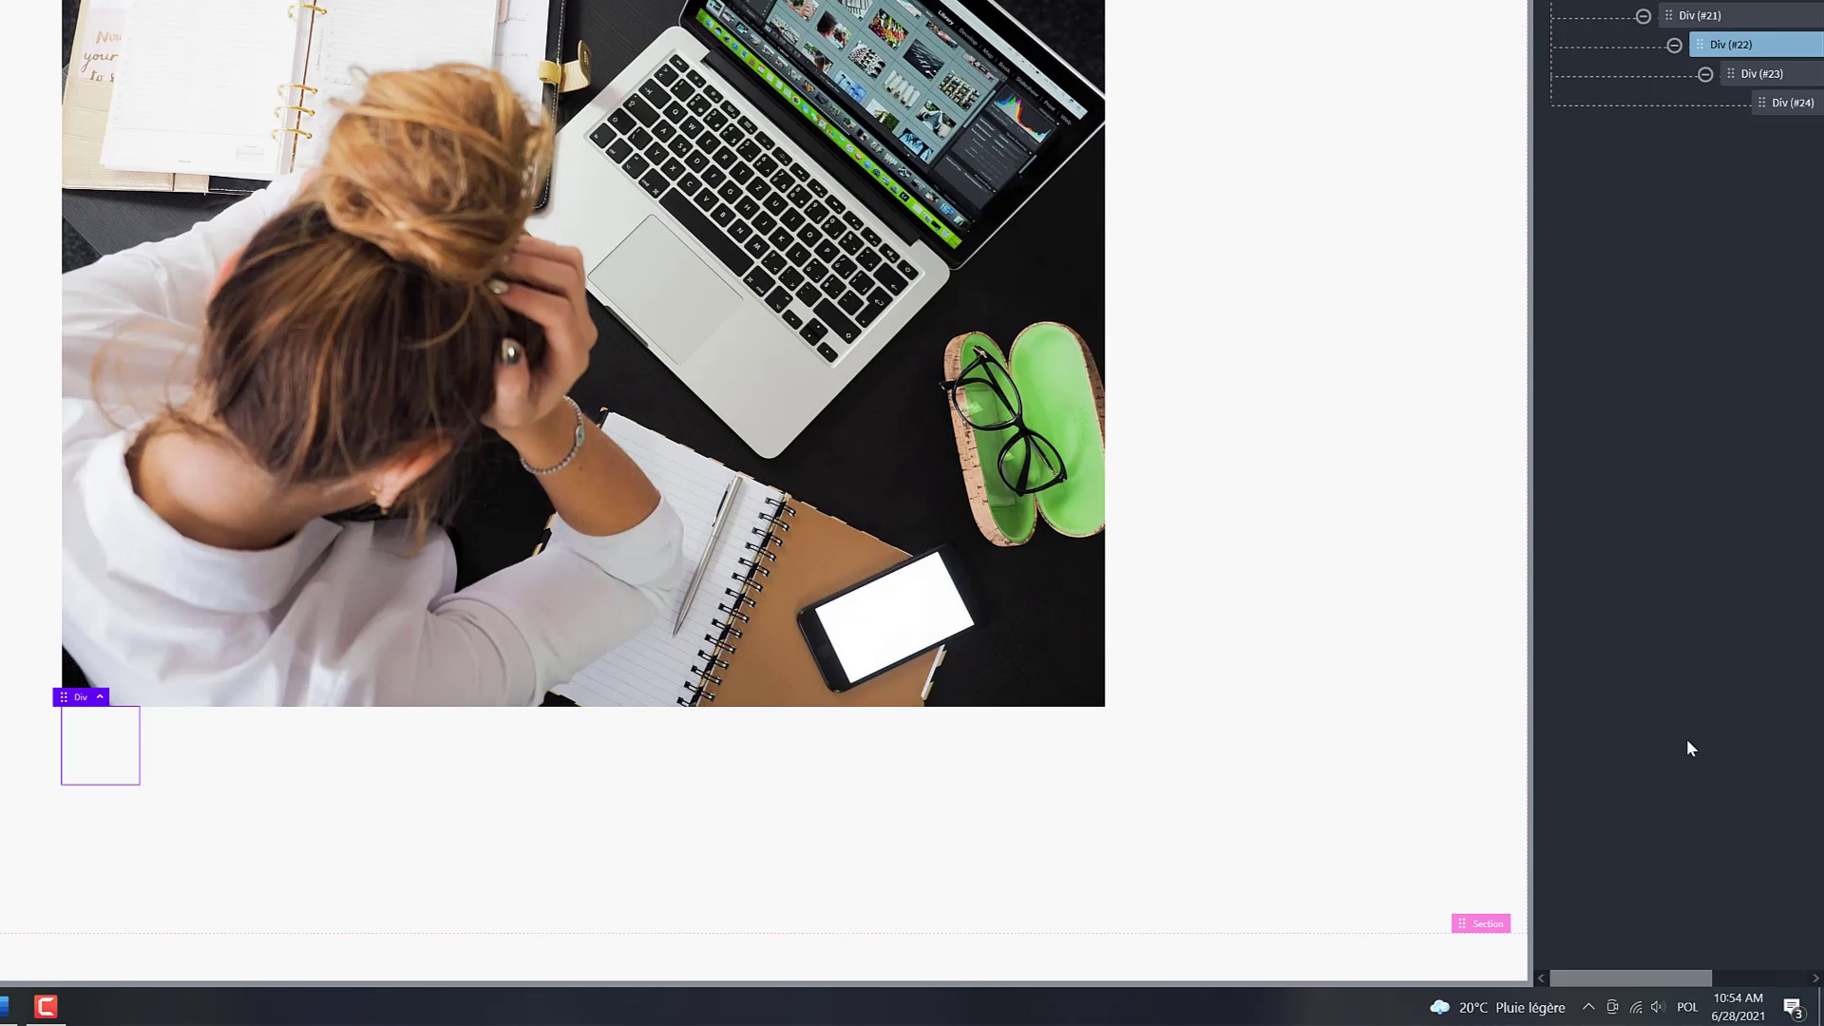
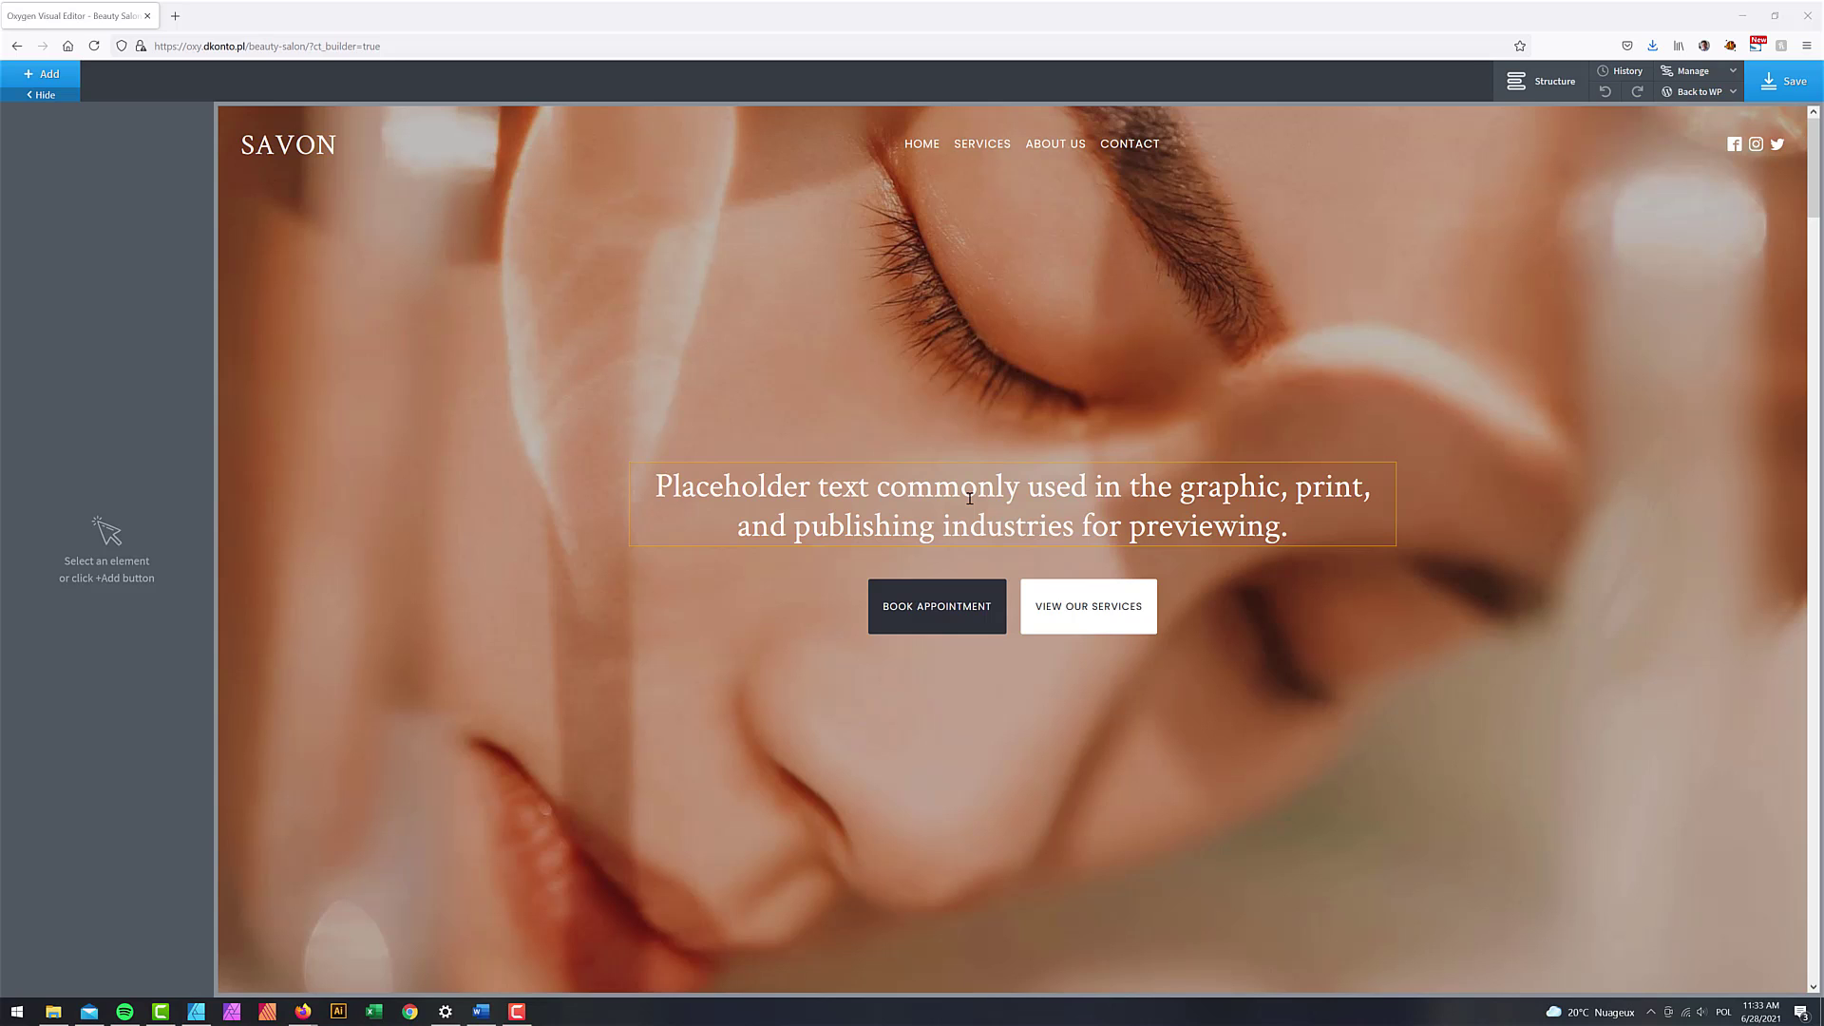
Step: Look over the beauty salon page from the hero through the services and Beauty Tips sections
scroll(1465, 583, "down", 10)
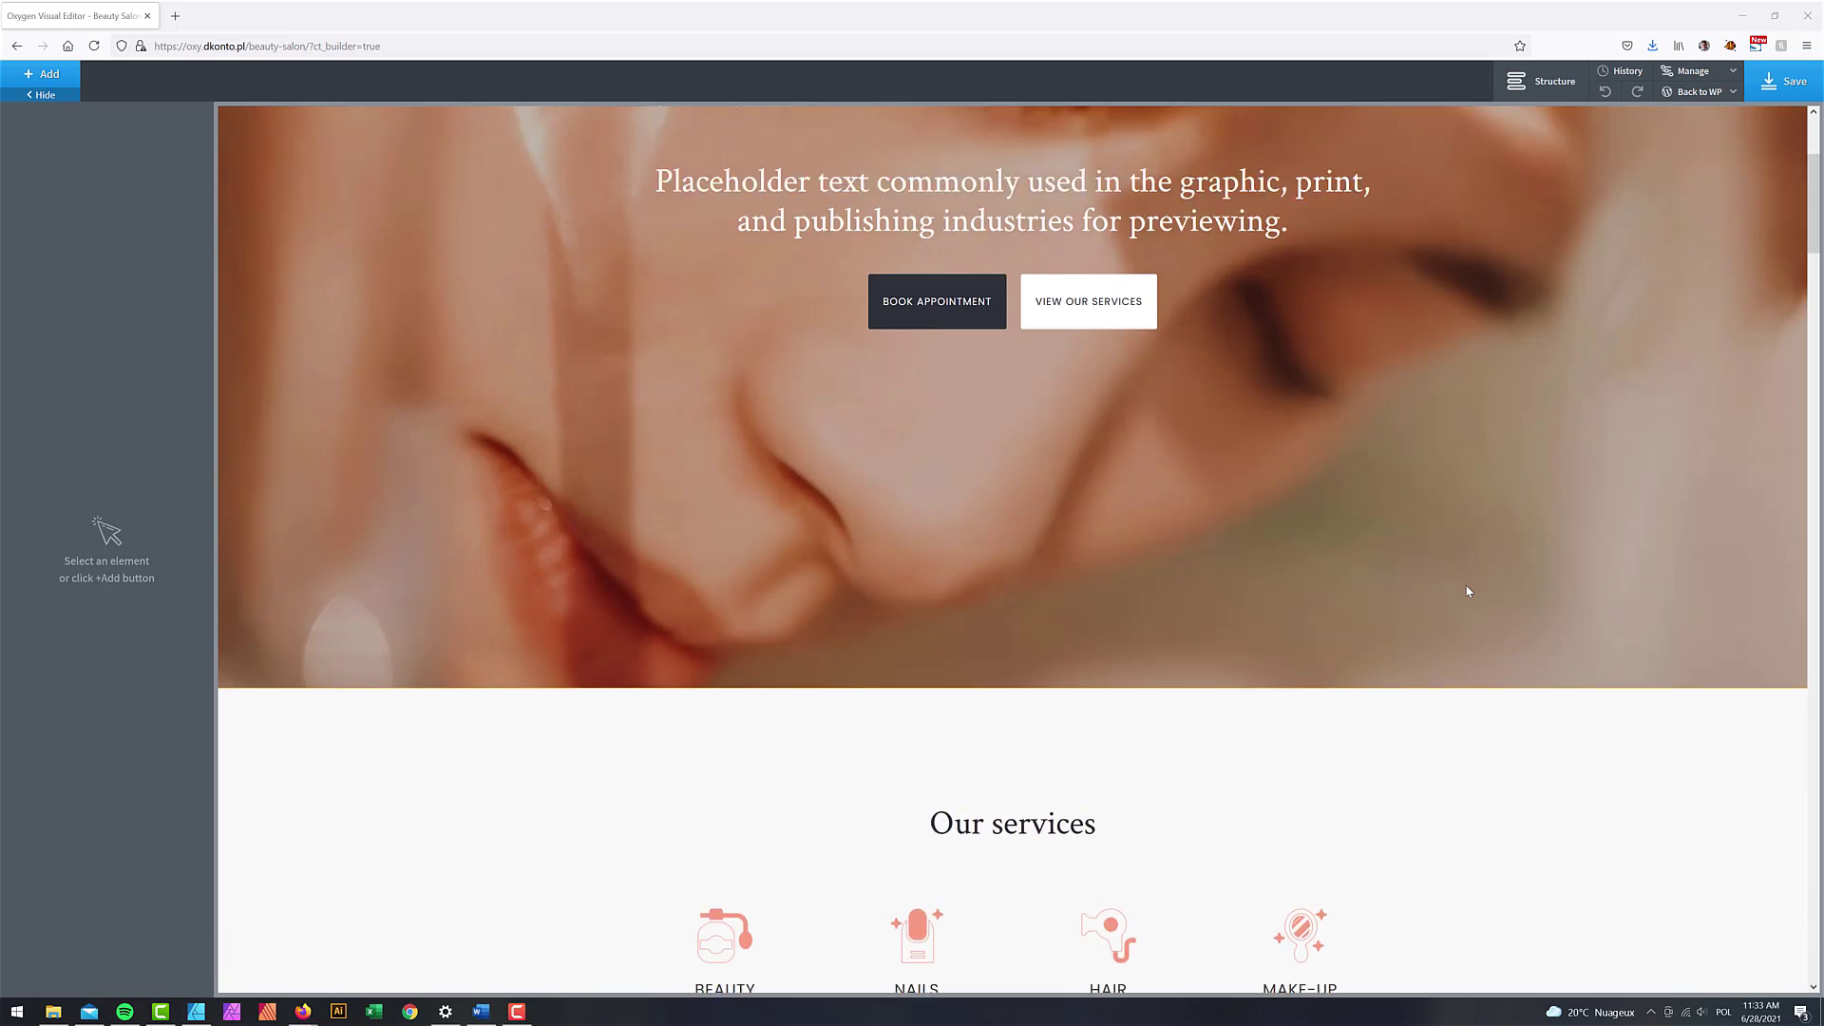
scroll(1459, 602, "down", 8)
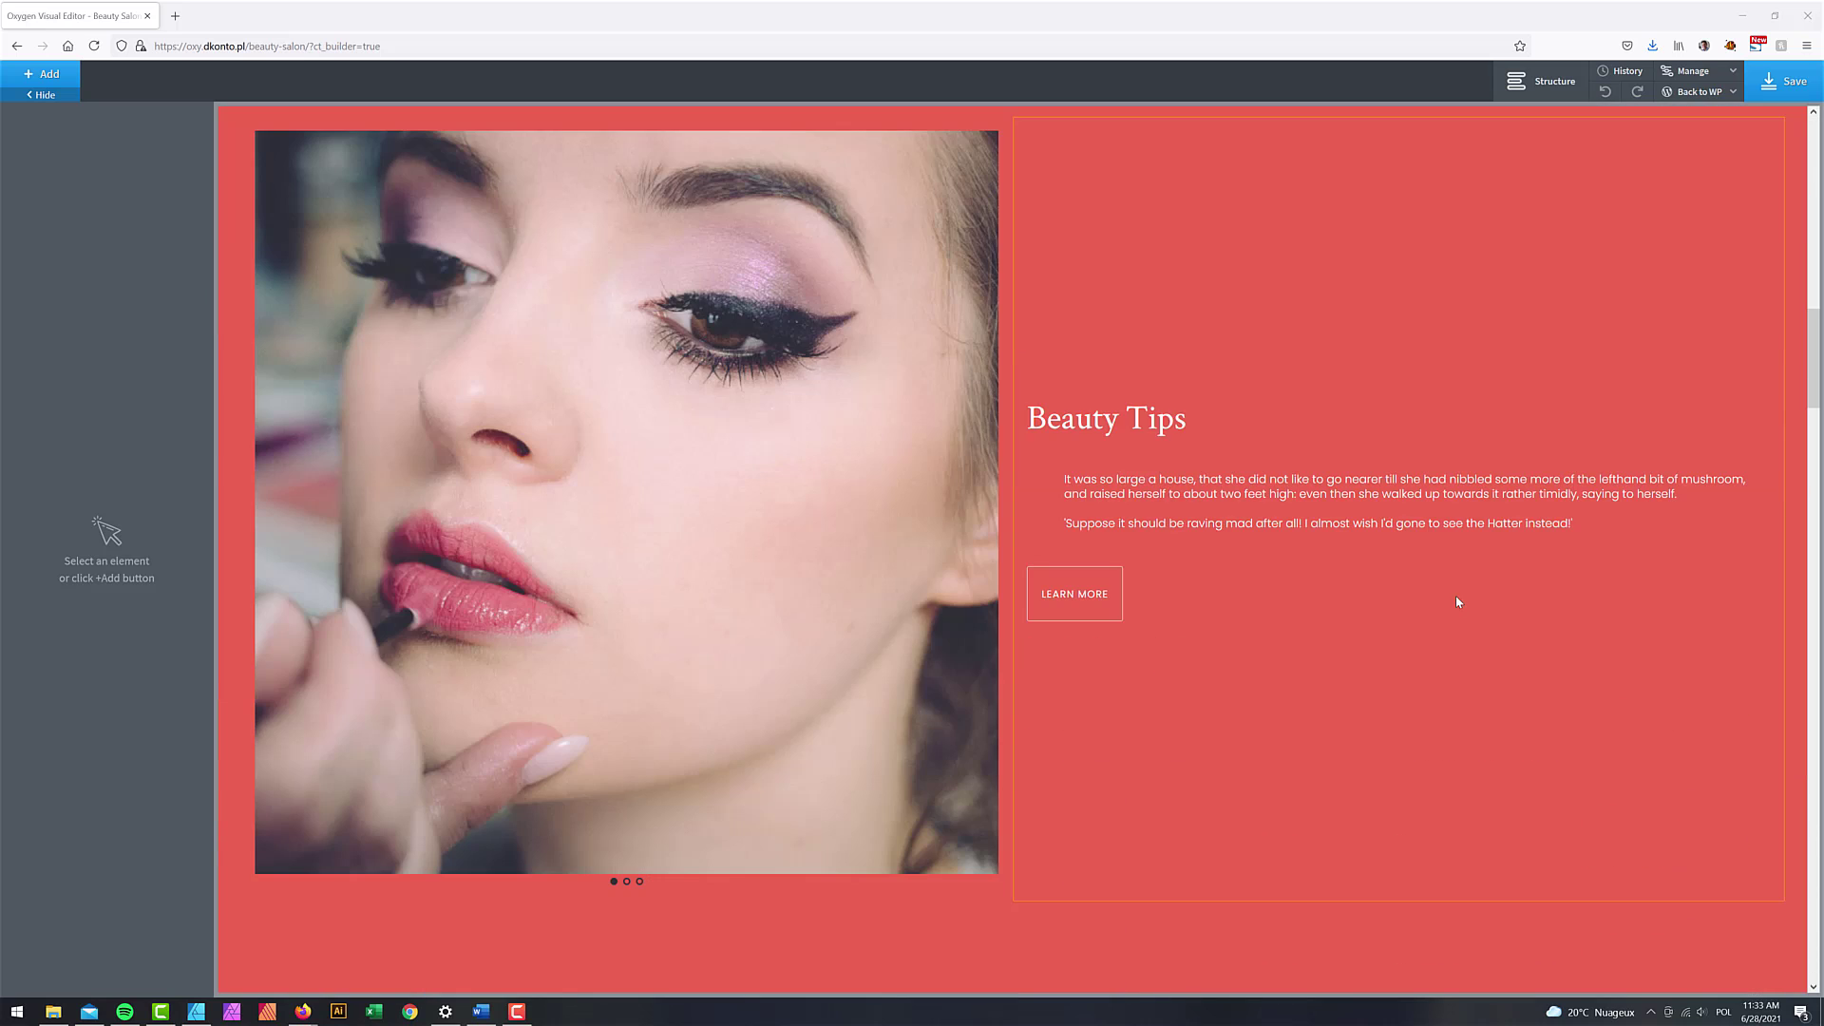
scroll(1460, 602, "down", 4)
scroll(1460, 602, "up", 12)
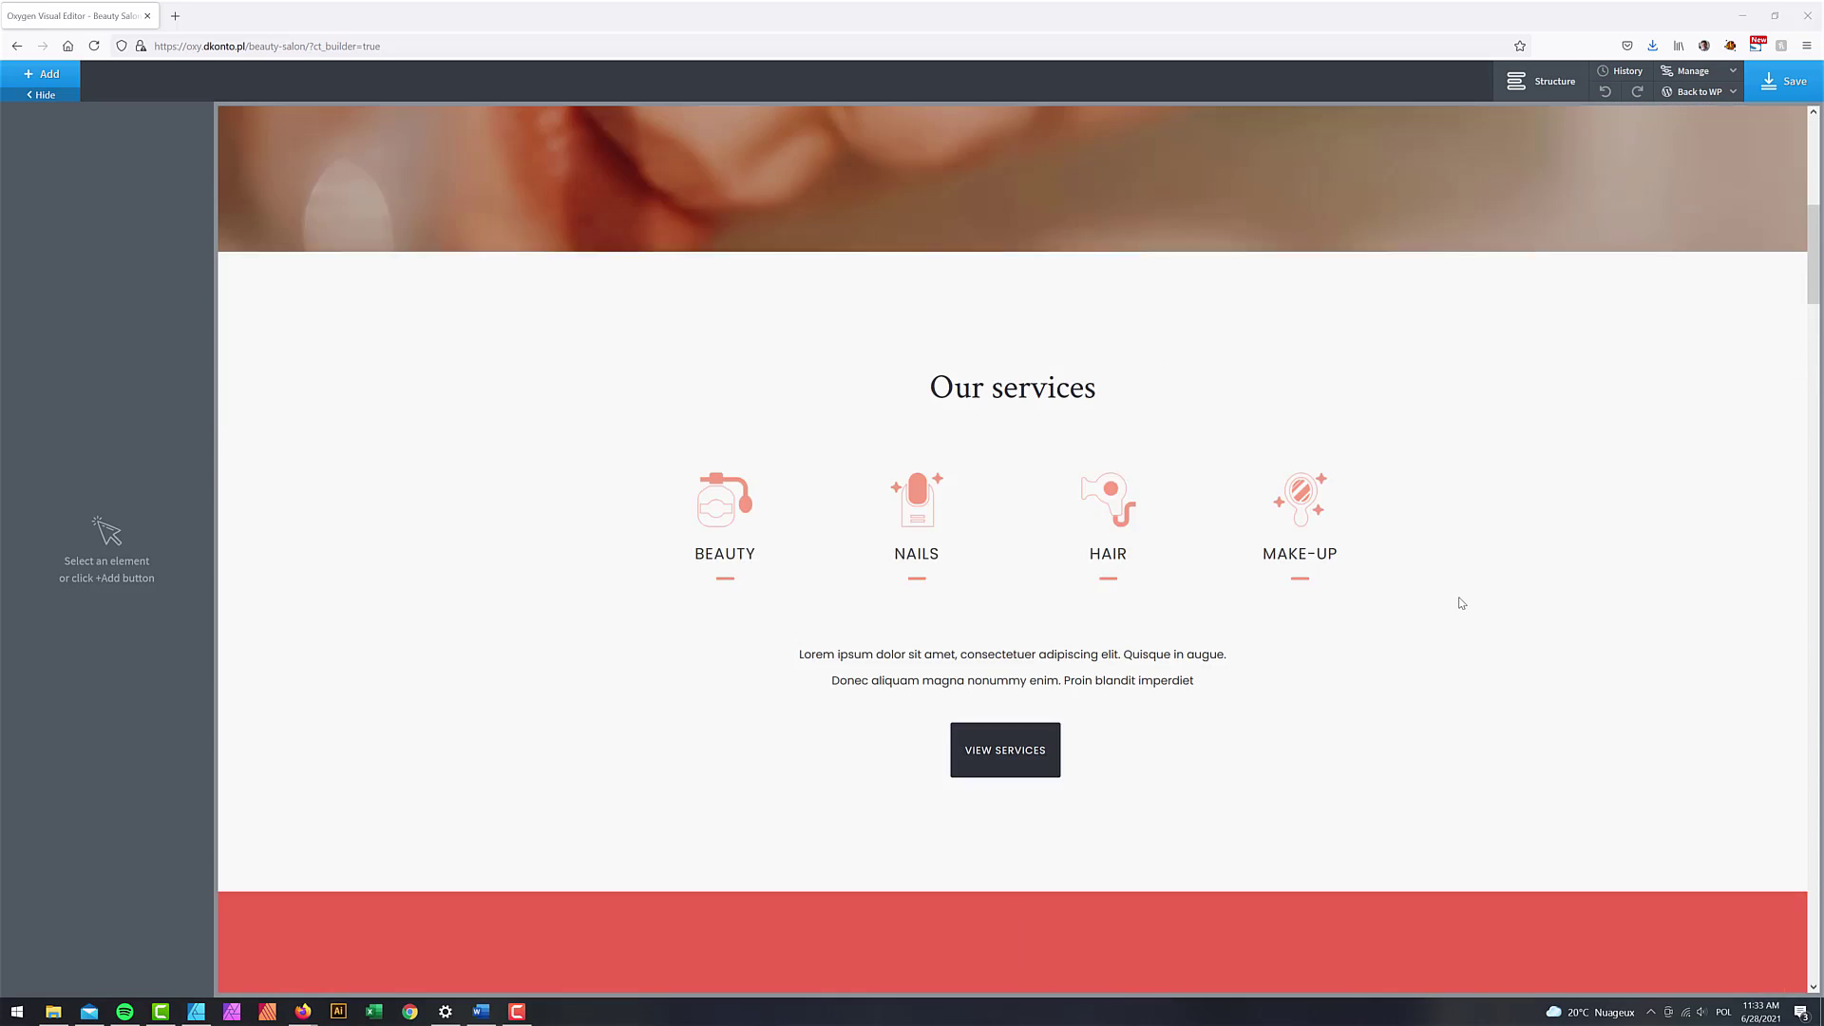
scroll(1460, 603, "up", 4)
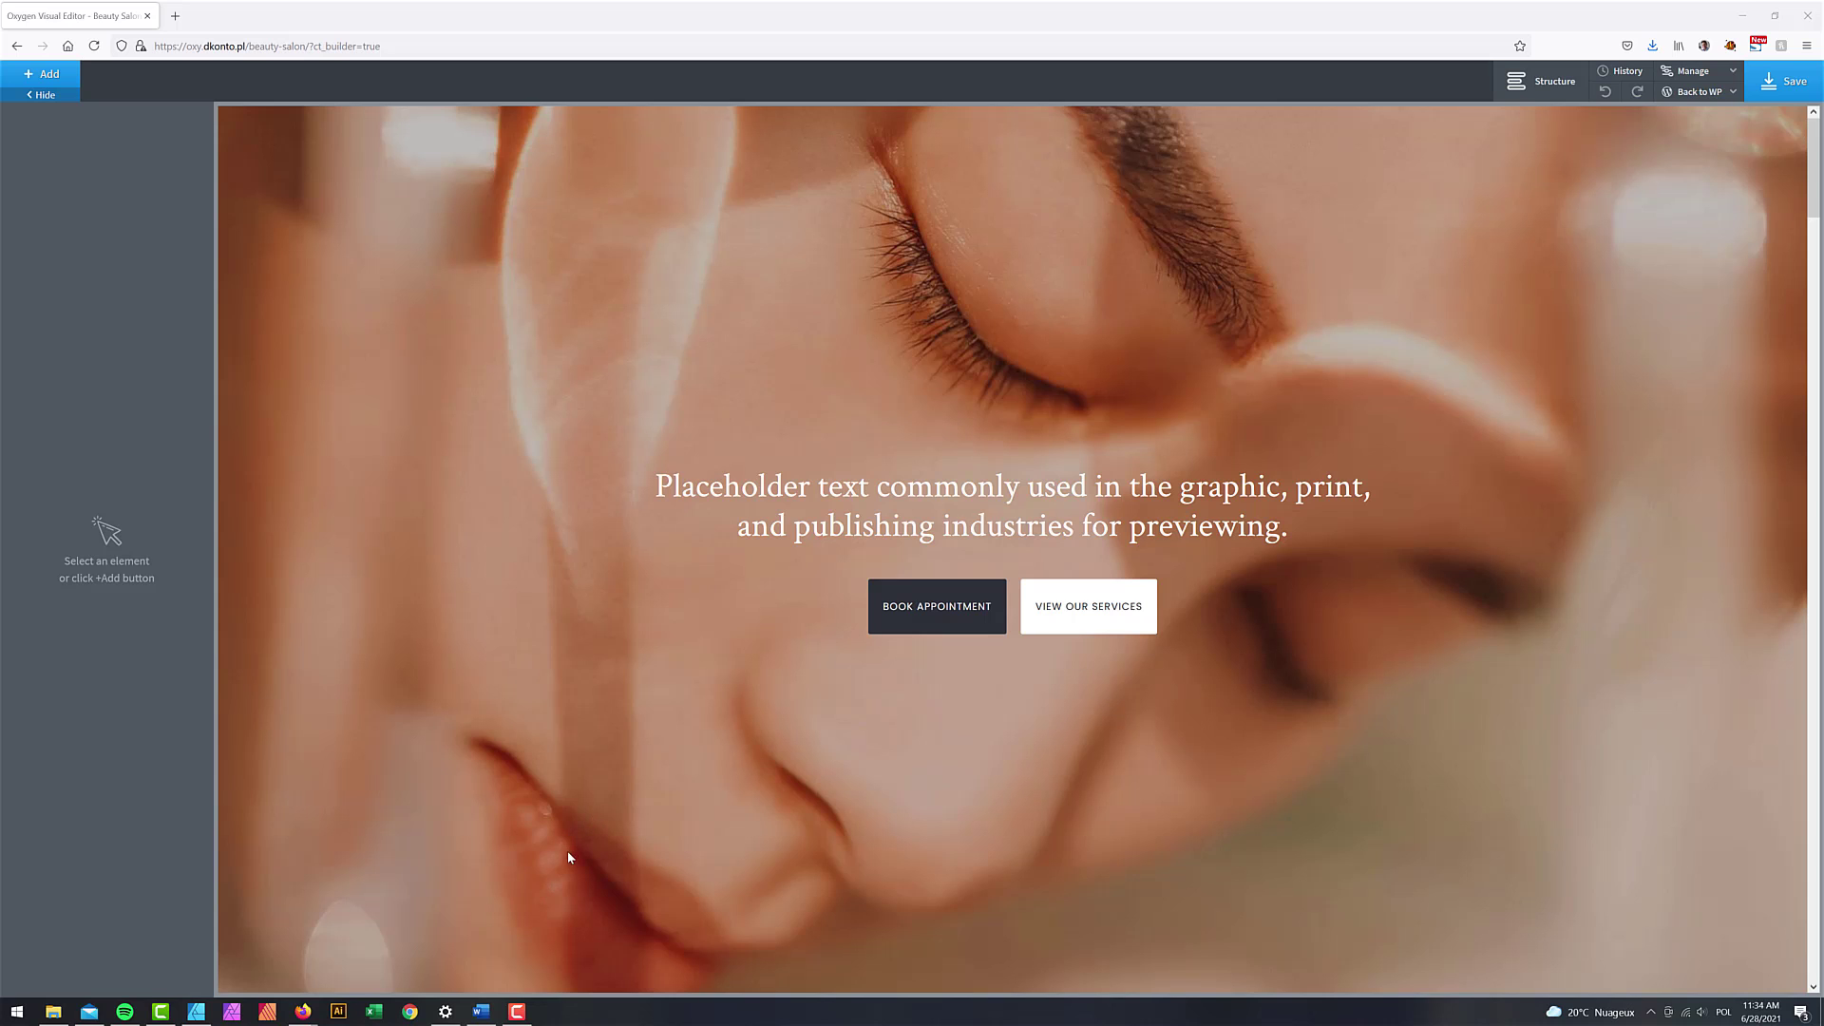
Step: Examine the full-screen mobile menu and its close icon in the narrow Beauty Salon preview window, then close the preview
mouse_move(303, 1011)
left_click(451, 947)
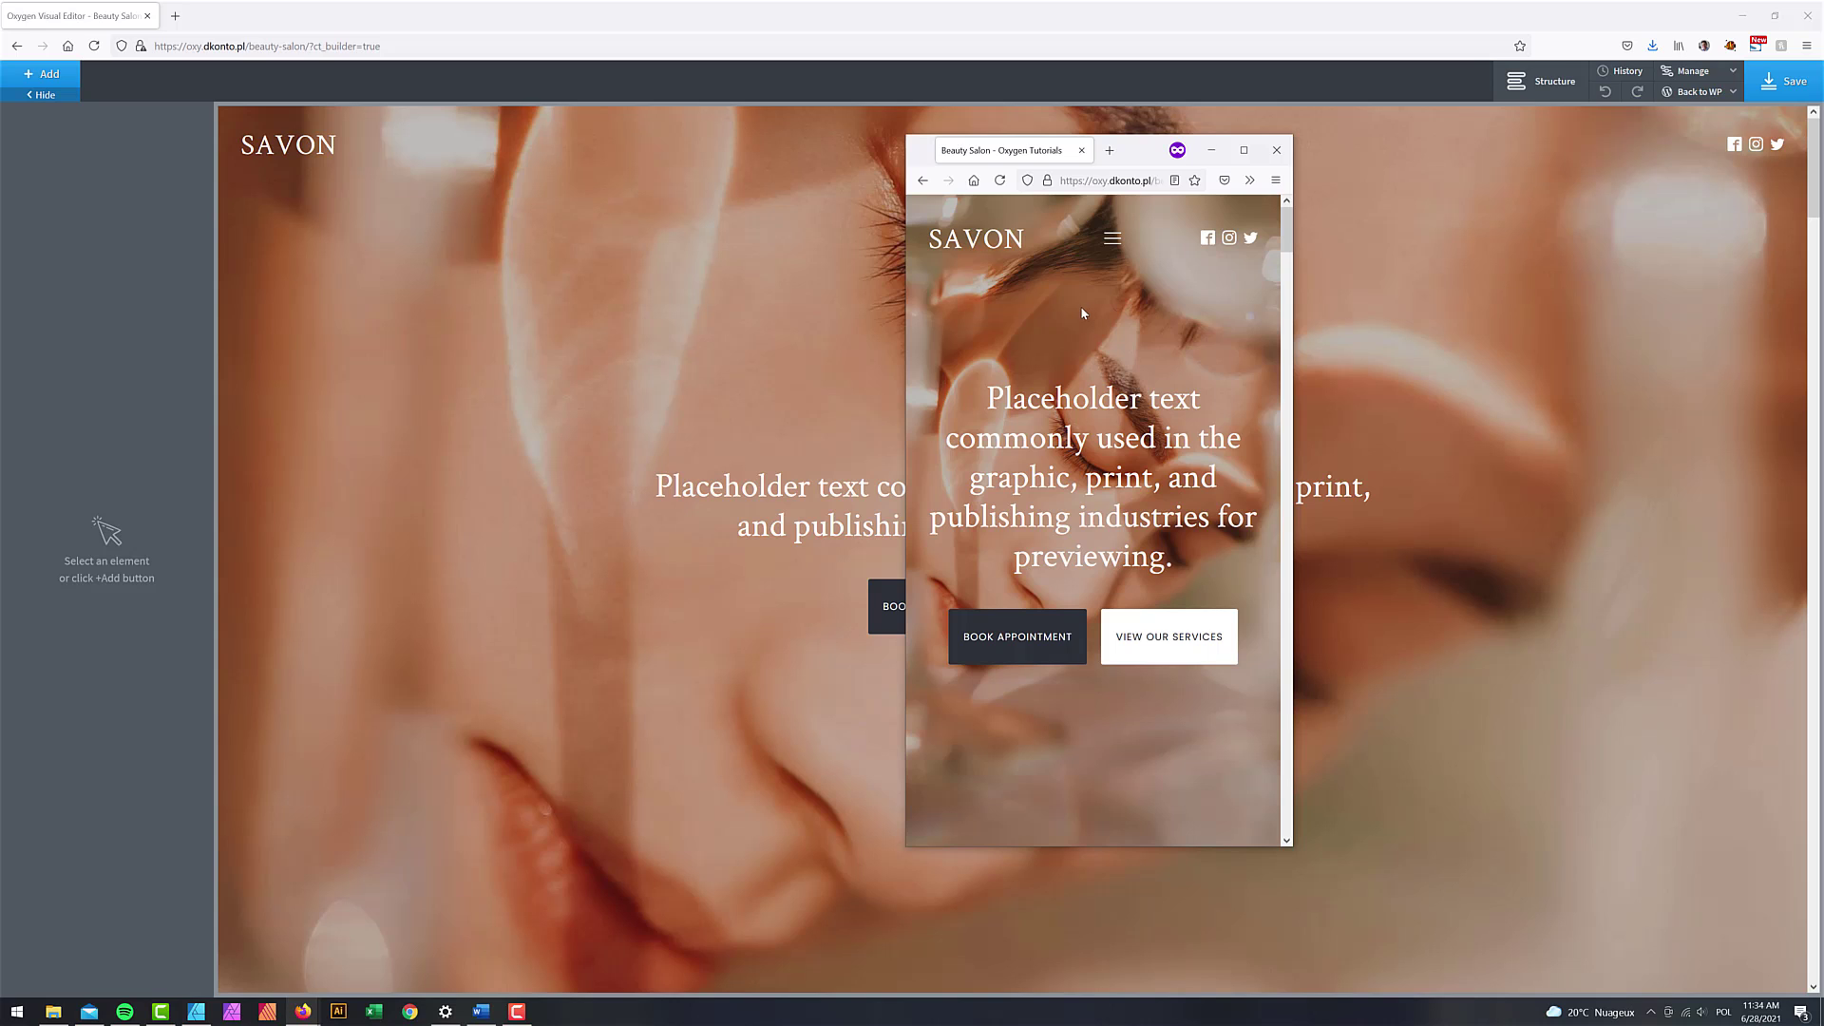
left_click(1112, 242)
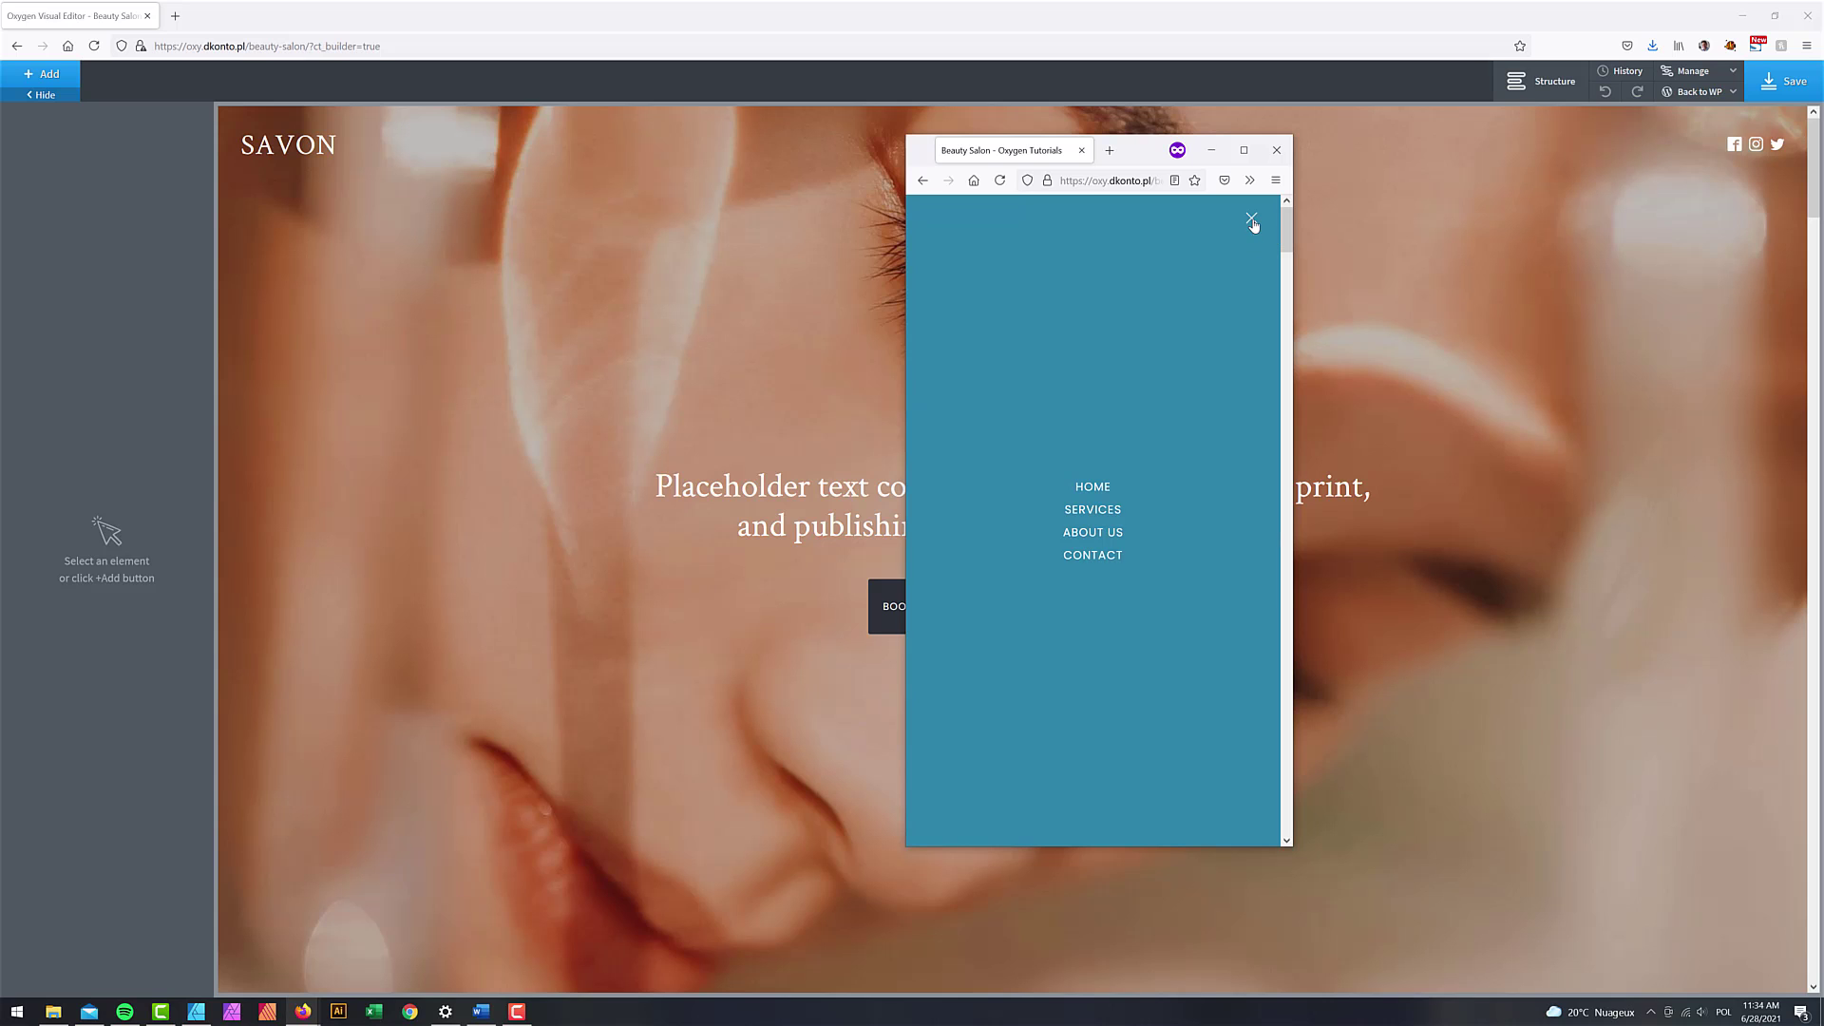
left_click(1252, 221)
left_click(1276, 150)
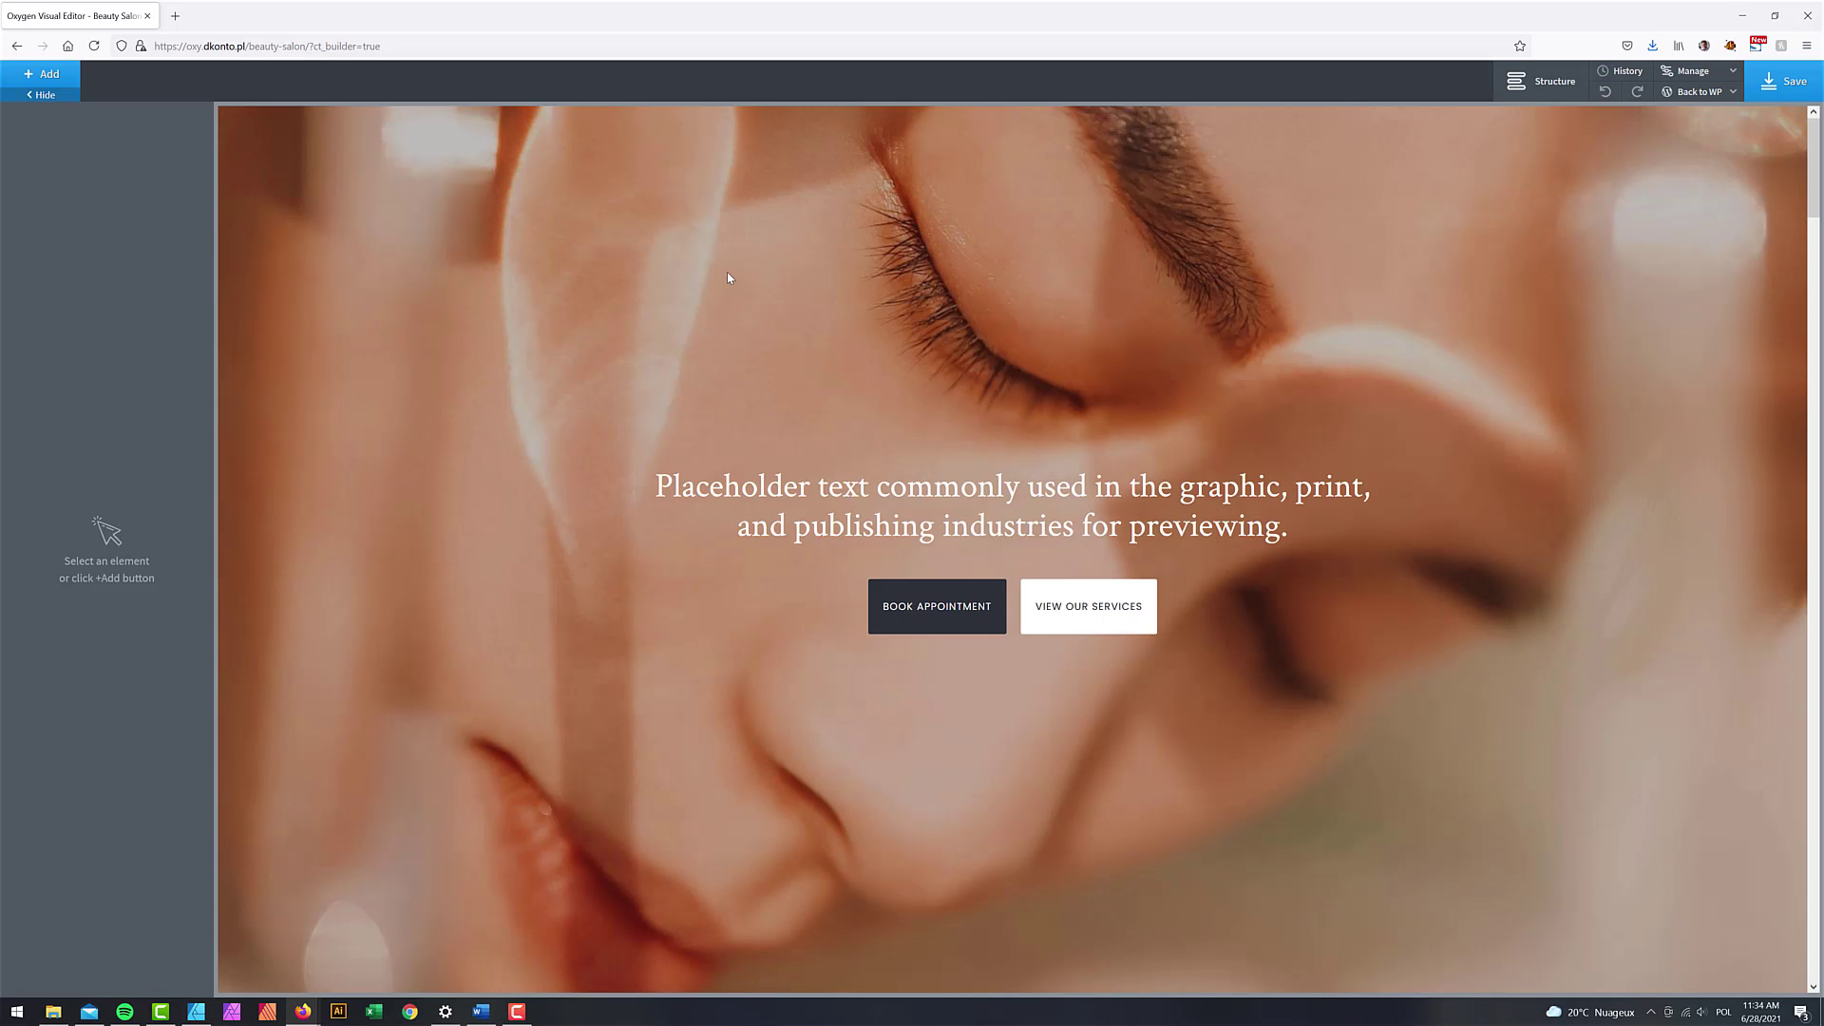
Step: Select the hero section and switch the page to the Less than 768px breakpoint
left_click(728, 275)
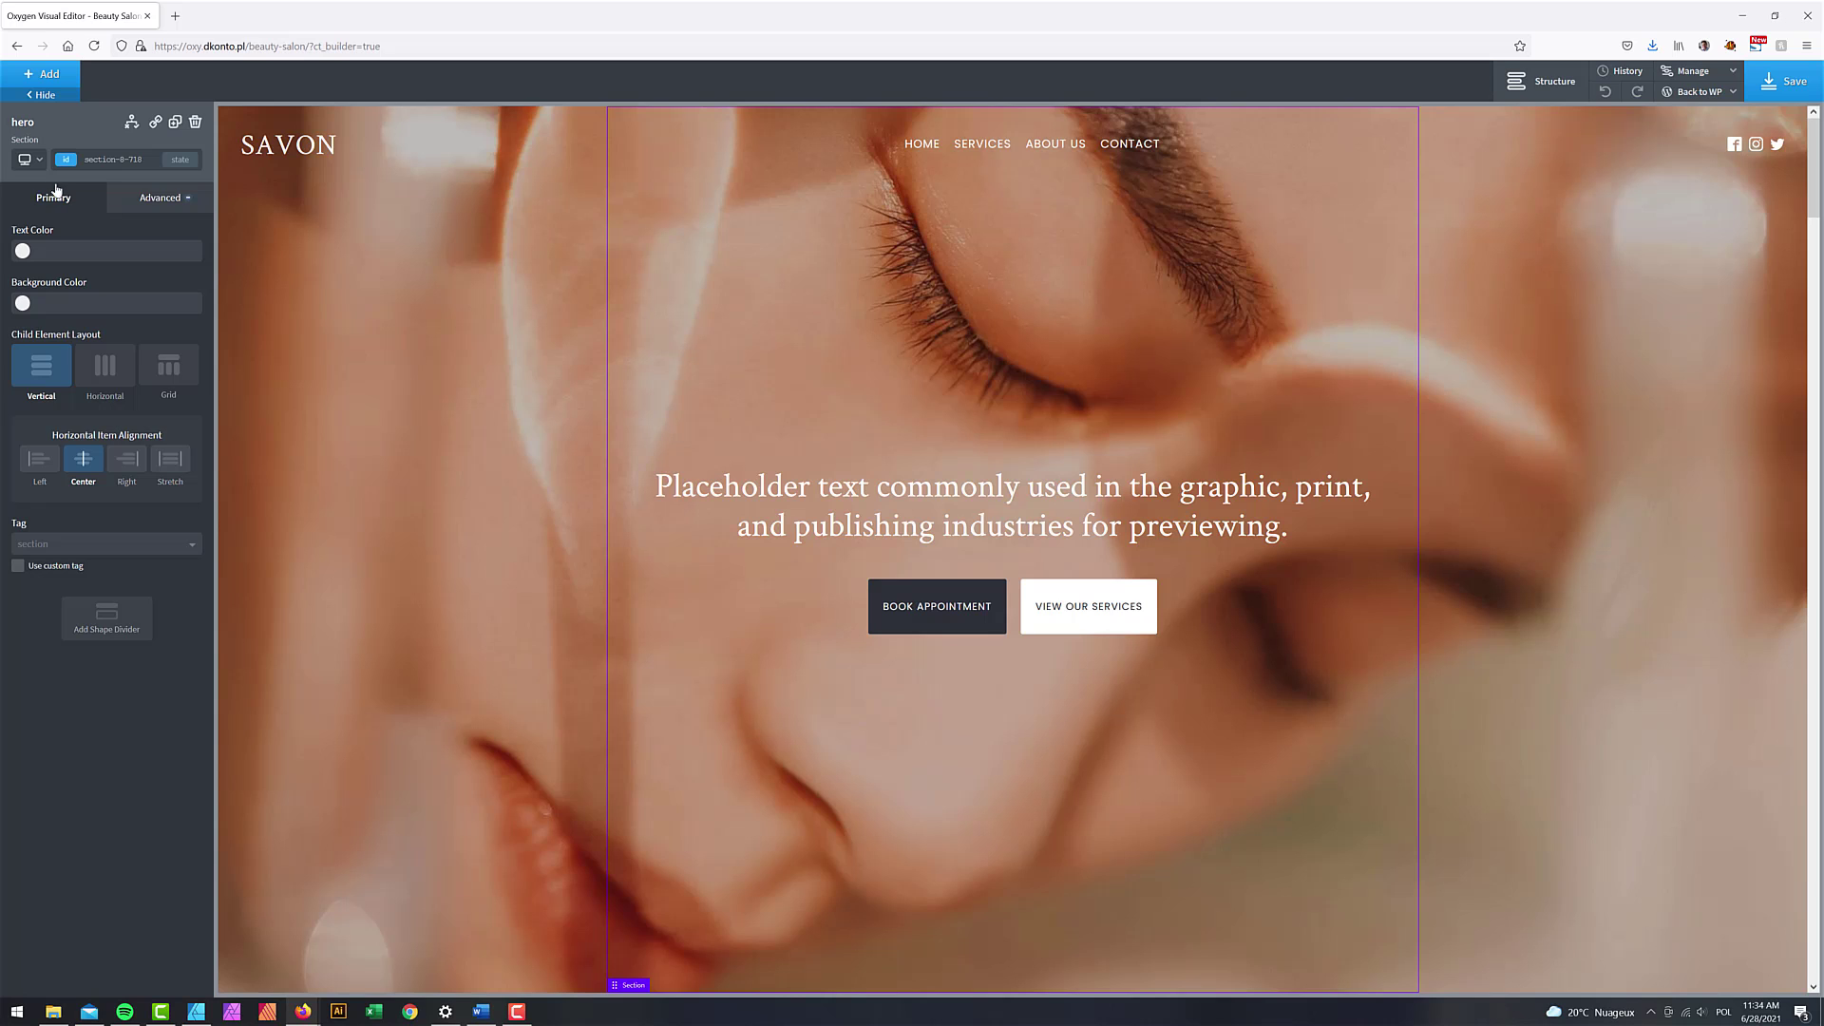
left_click(29, 158)
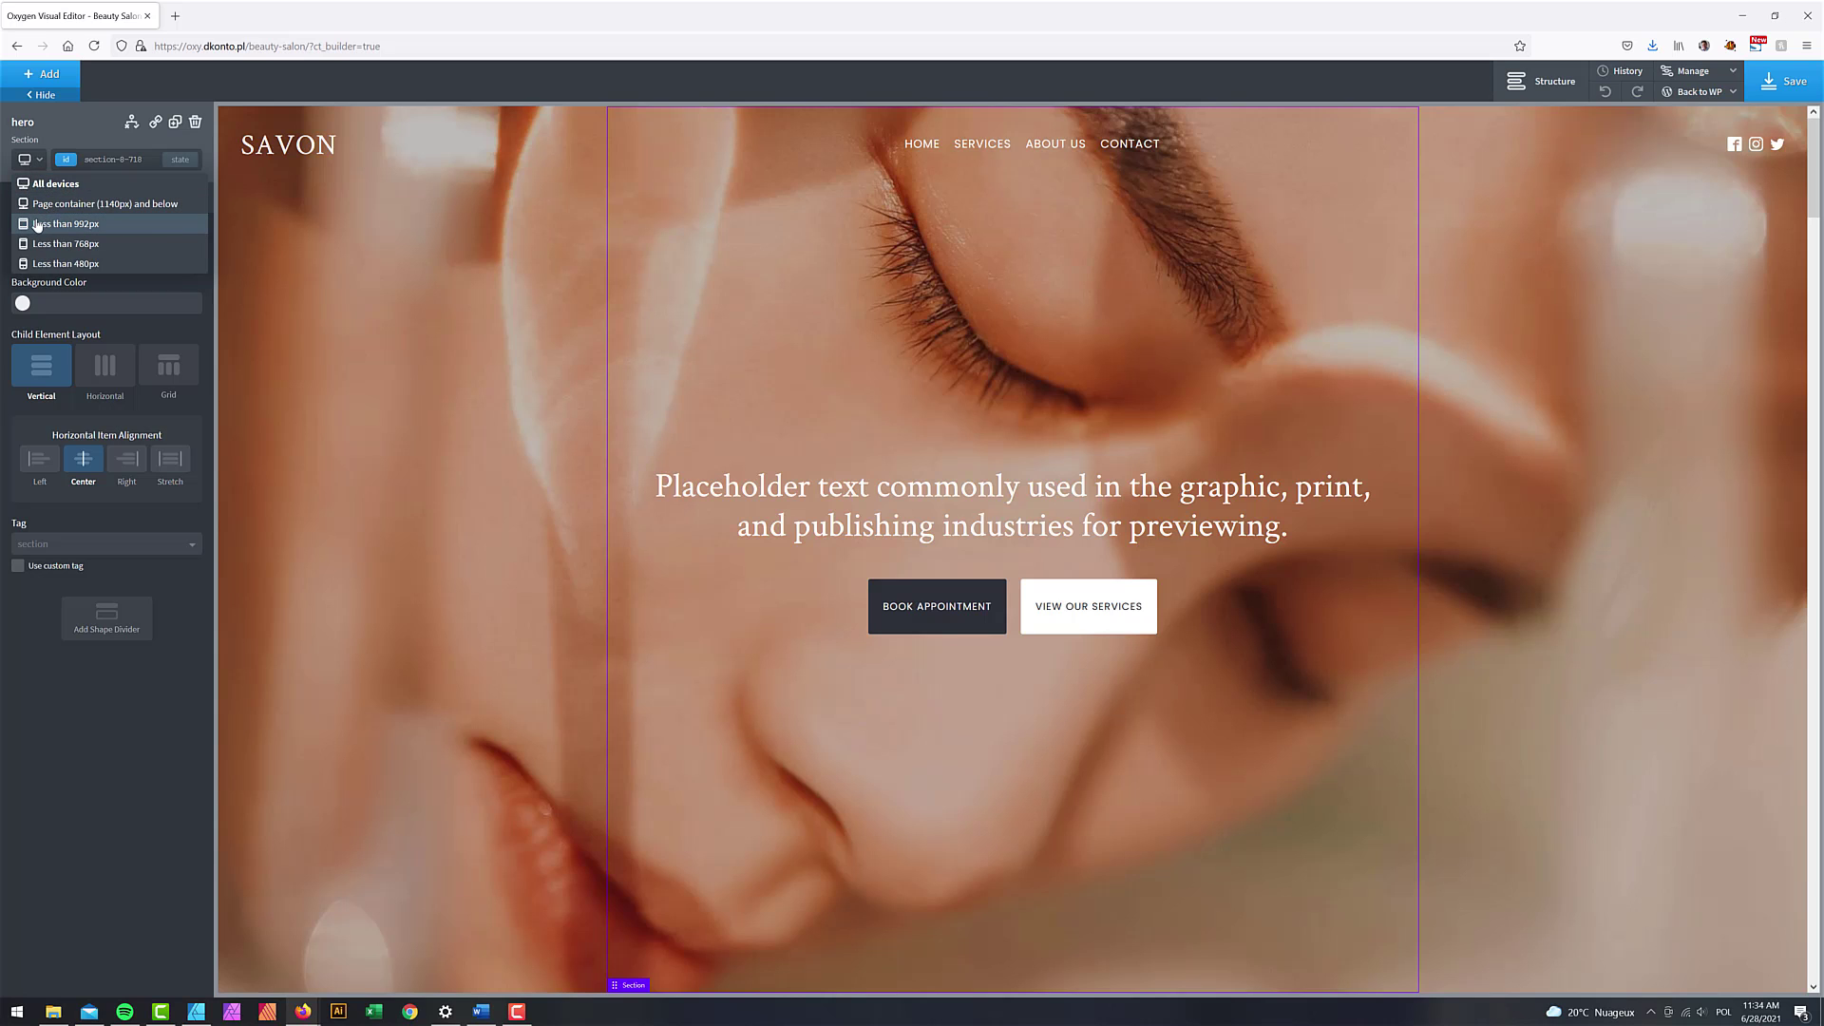
left_click(38, 243)
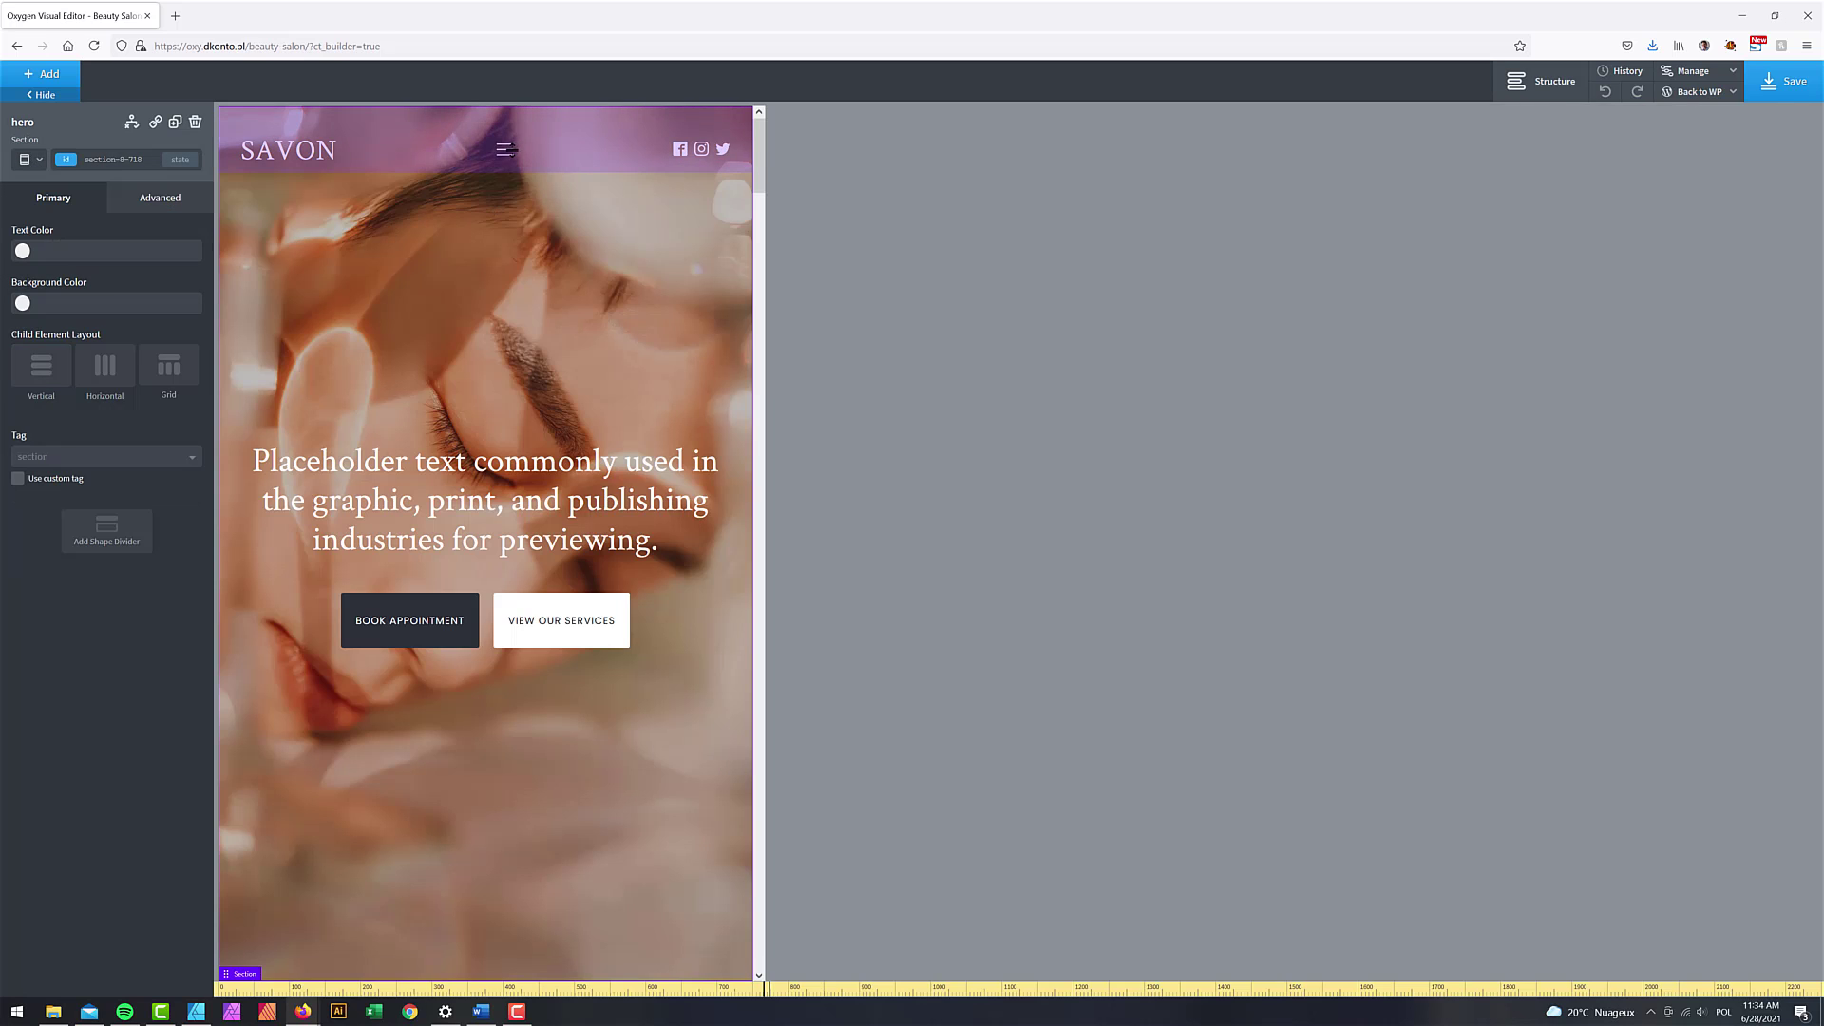
Step: Select the Pro Menu in the header row's center and open the Close Icon Layout settings of its mobile menu
left_click(1542, 81)
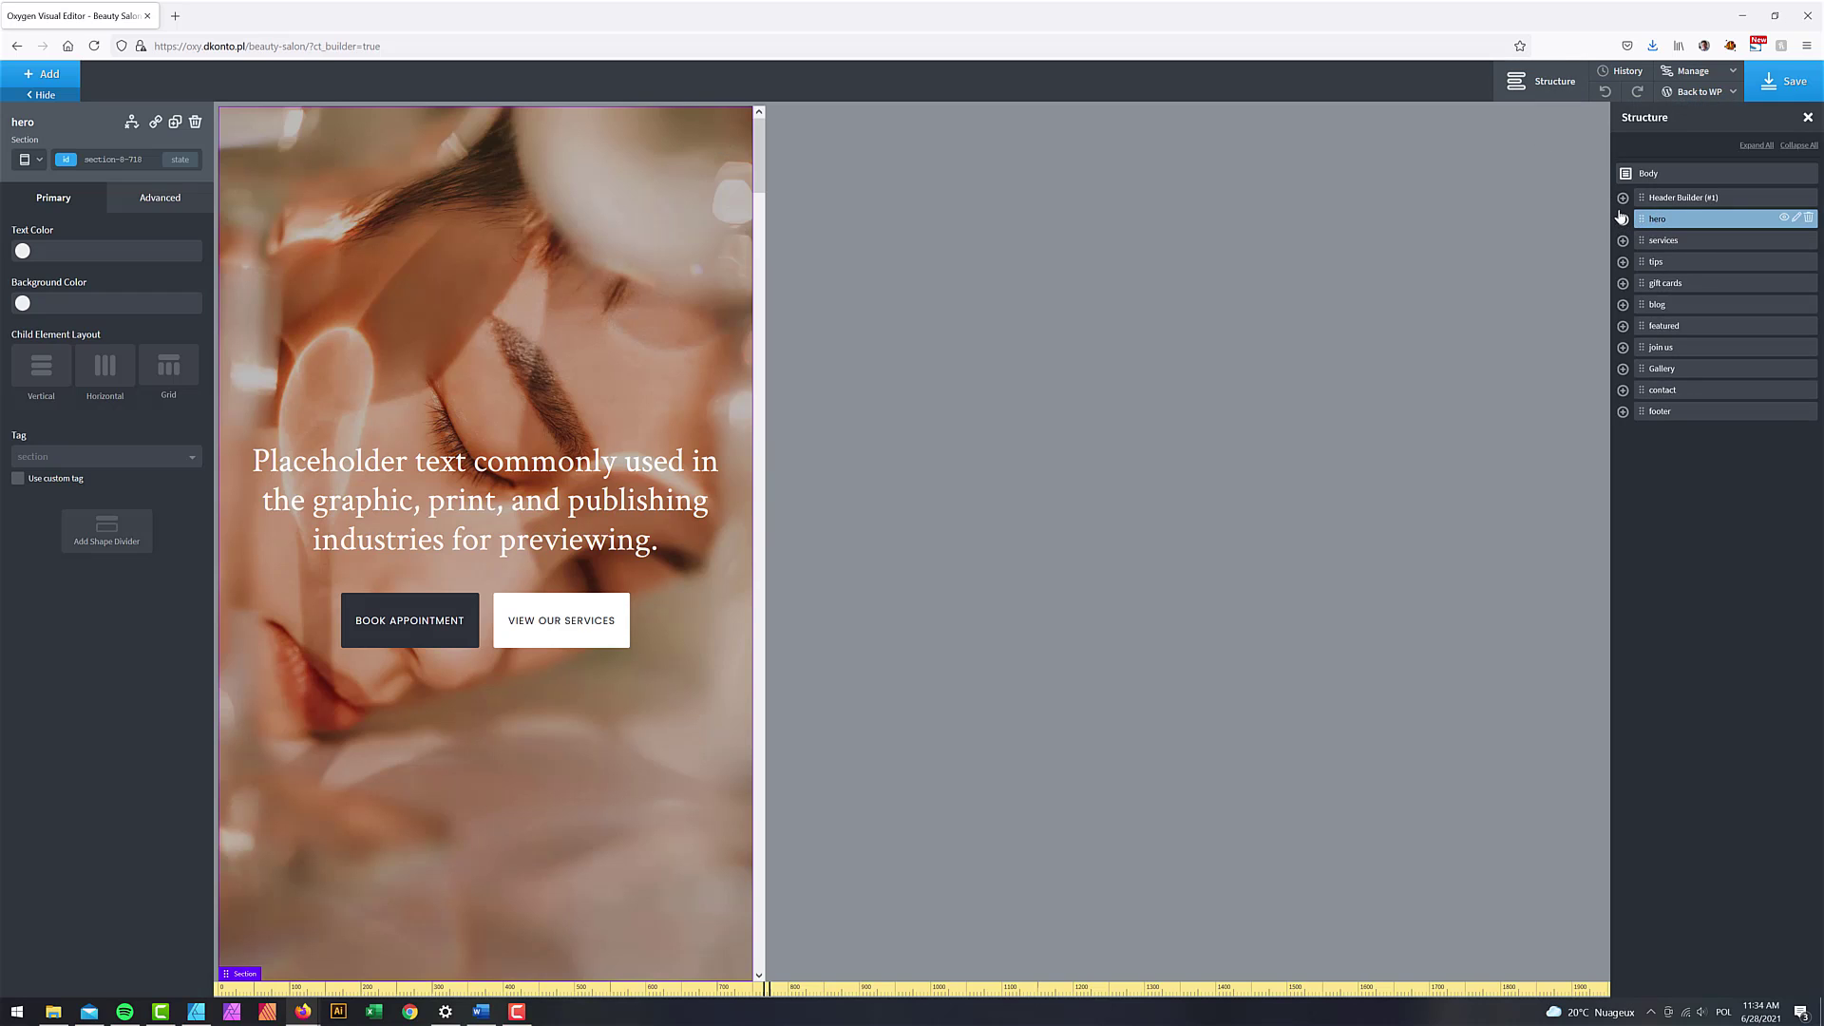
left_click(1623, 197)
left_click(1646, 219)
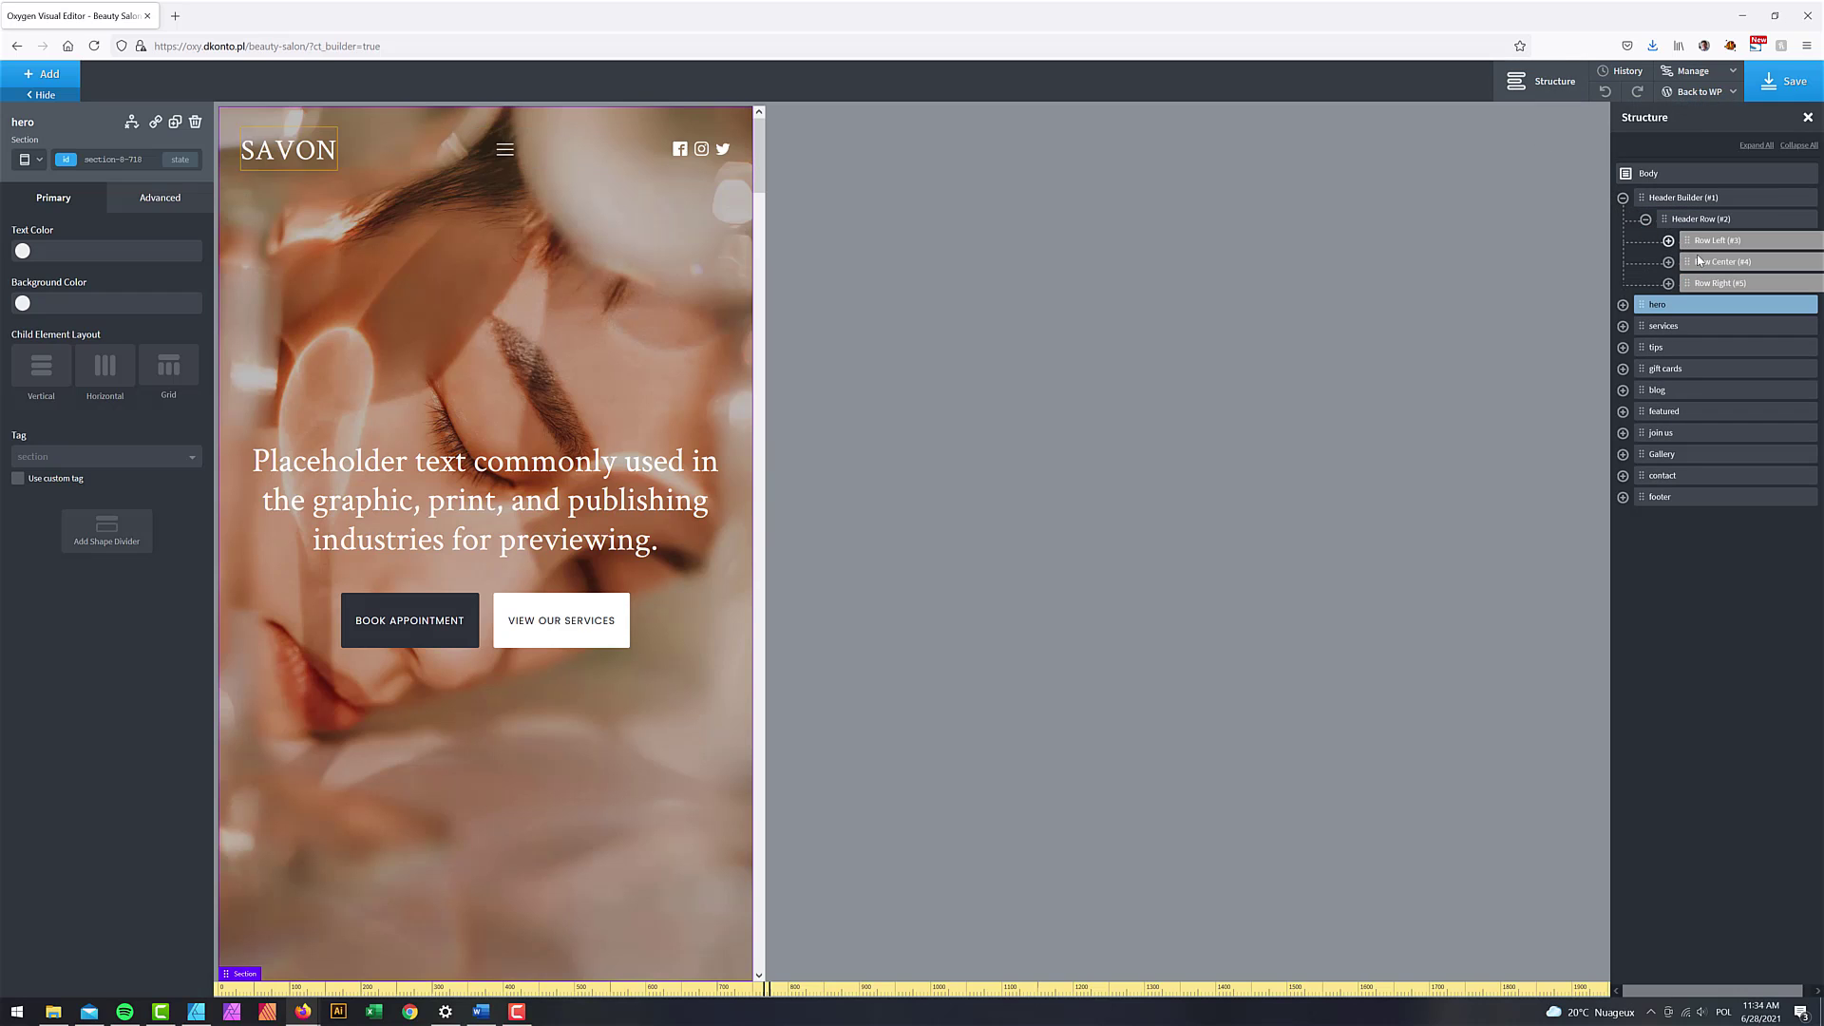
left_click(1669, 261)
left_click(1734, 283)
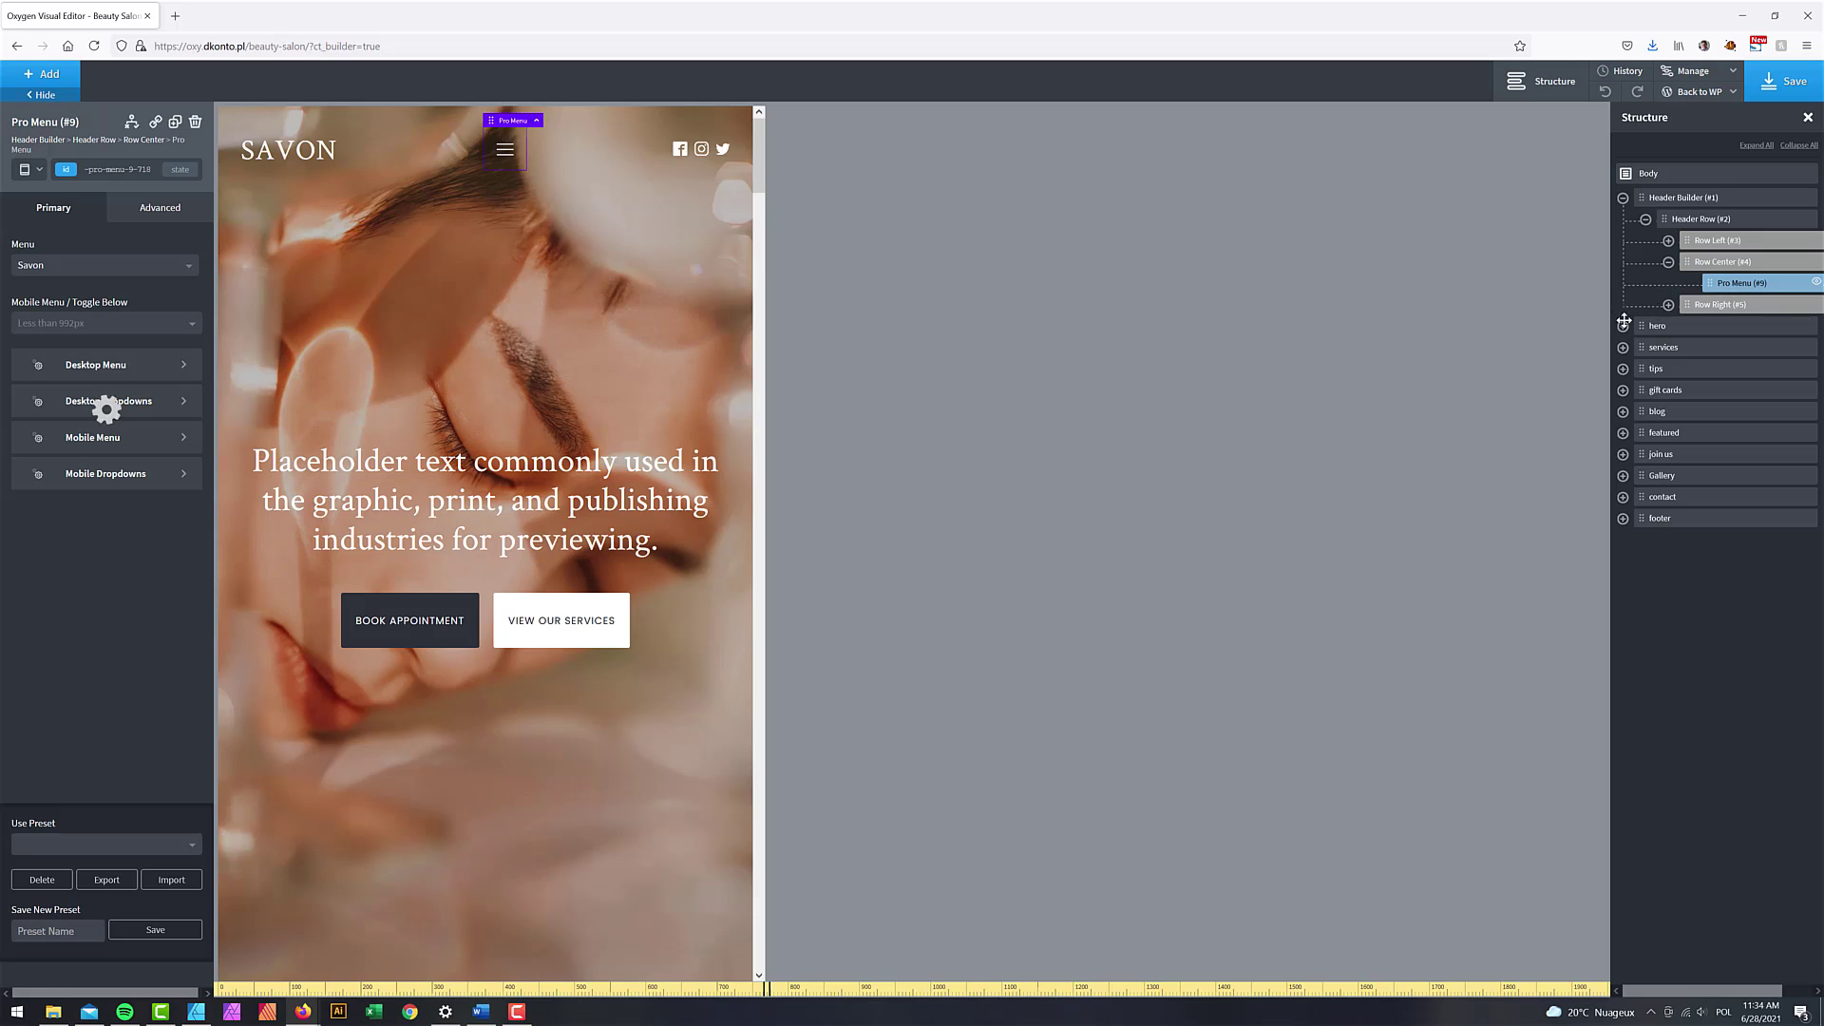
left_click(110, 437)
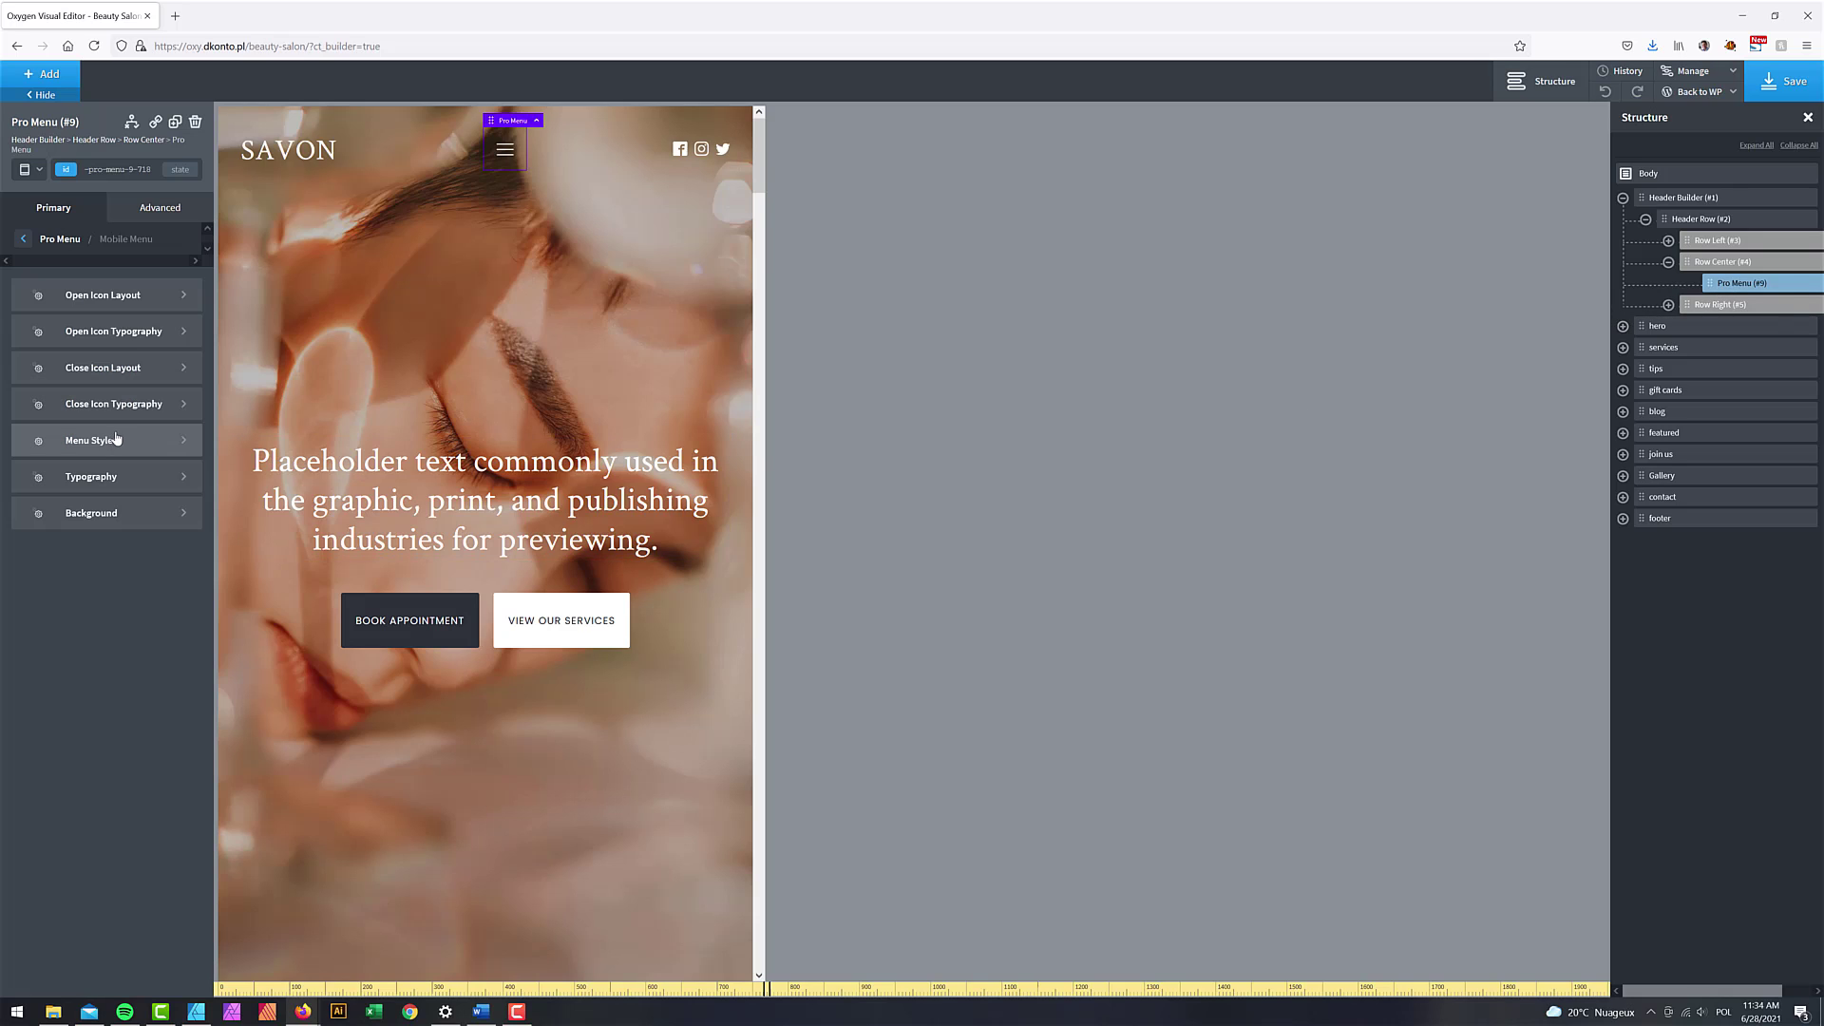
left_click(106, 371)
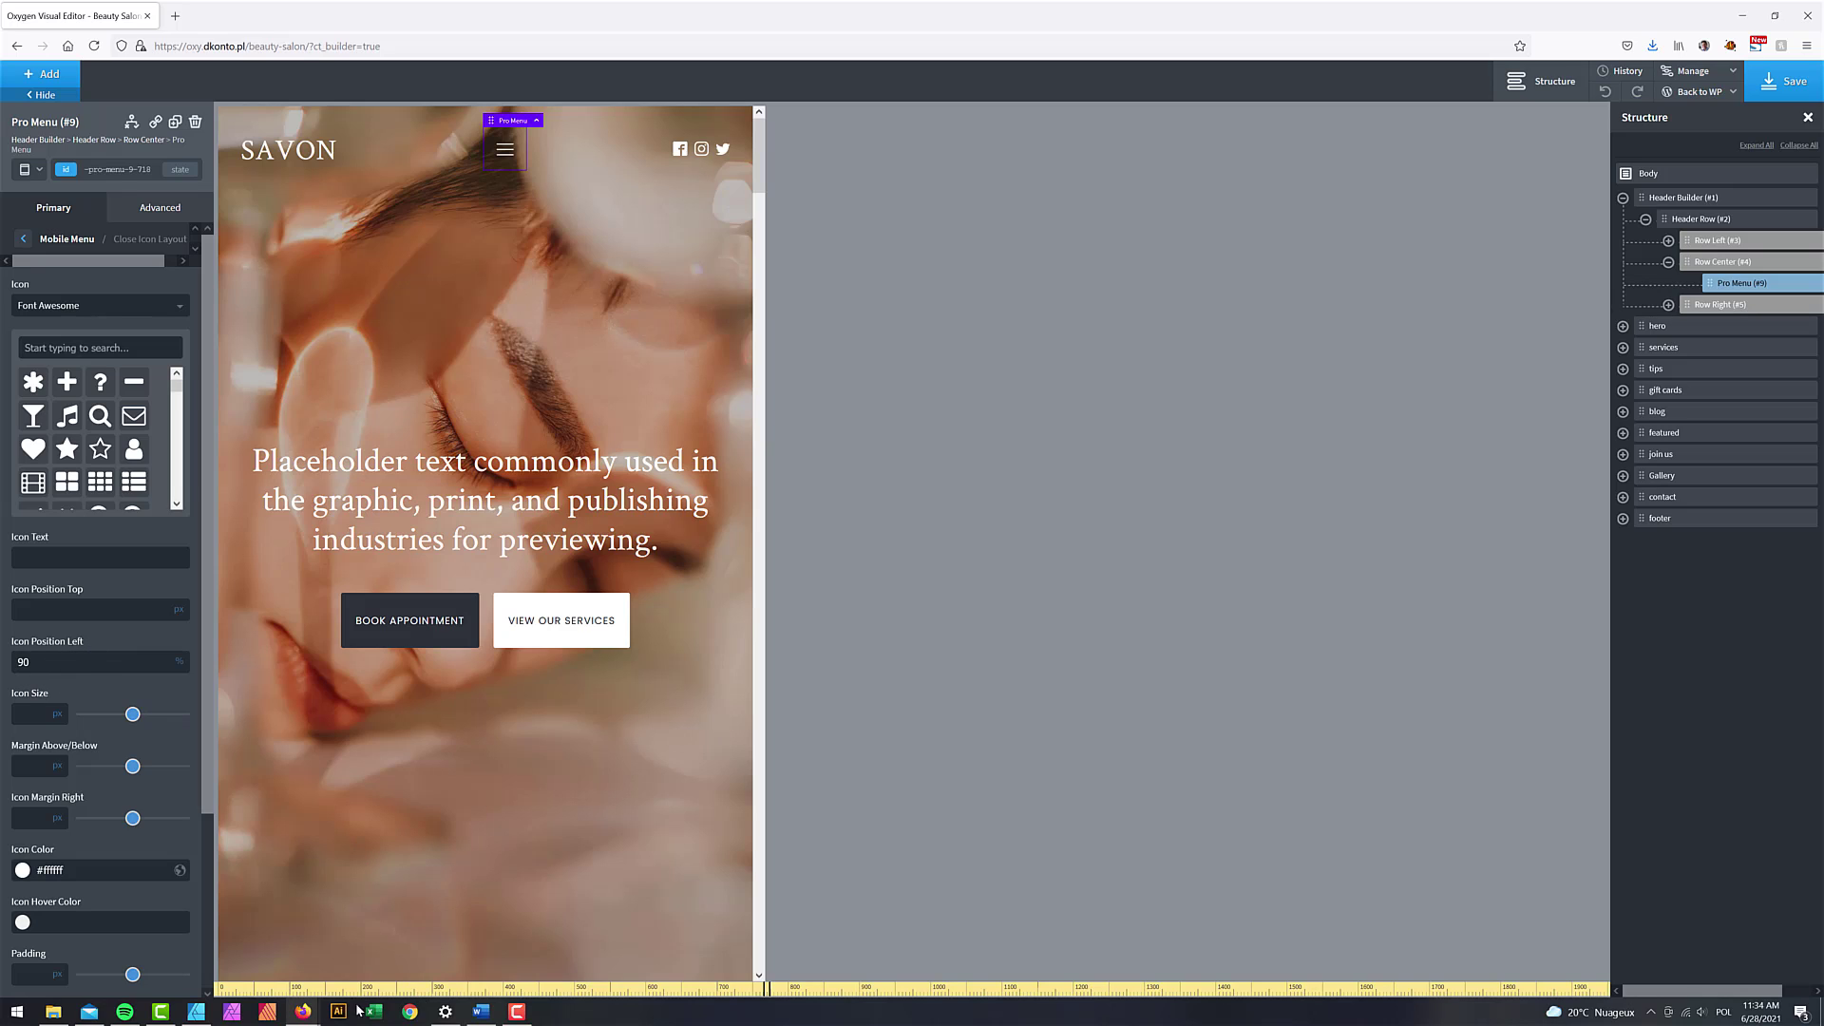
Step: Open the menu in the mobile preview window to examine where the close icon sits
mouse_move(304, 1013)
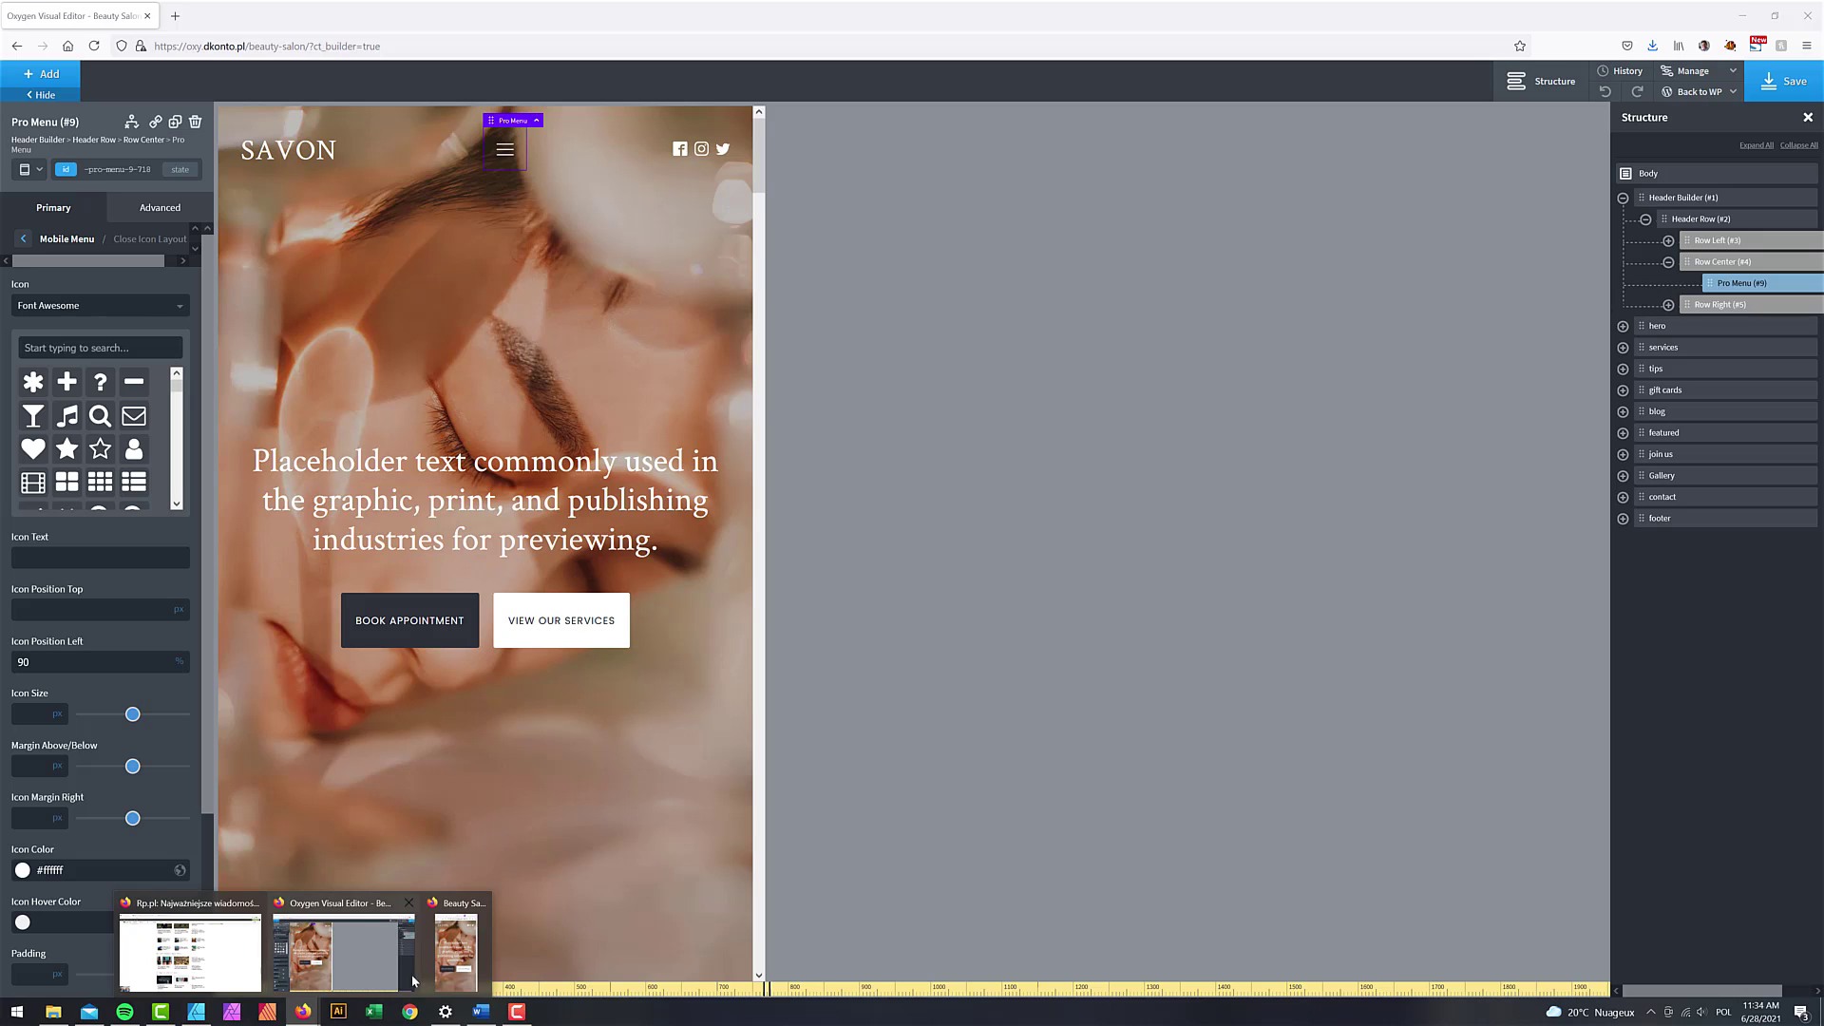
left_click(452, 946)
left_click(1111, 238)
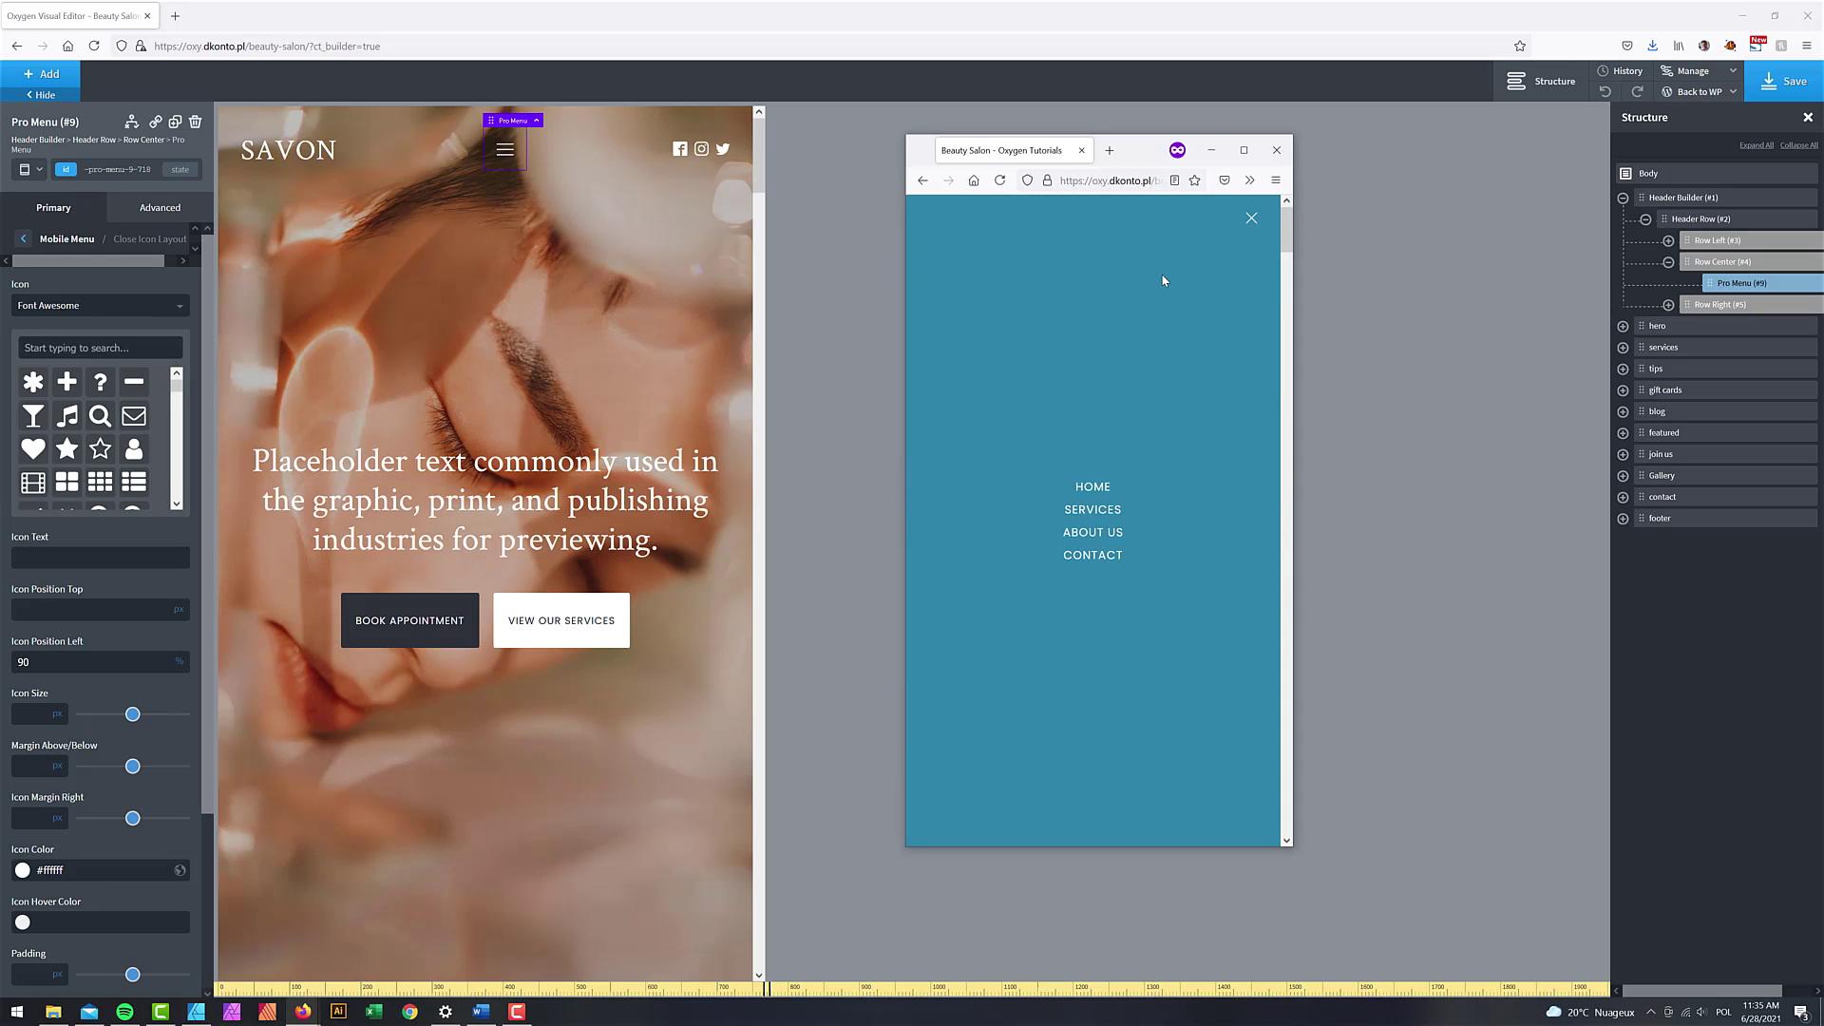
Step: Clear the mobile menu close icon's left position value and save the page
double_click(55, 658)
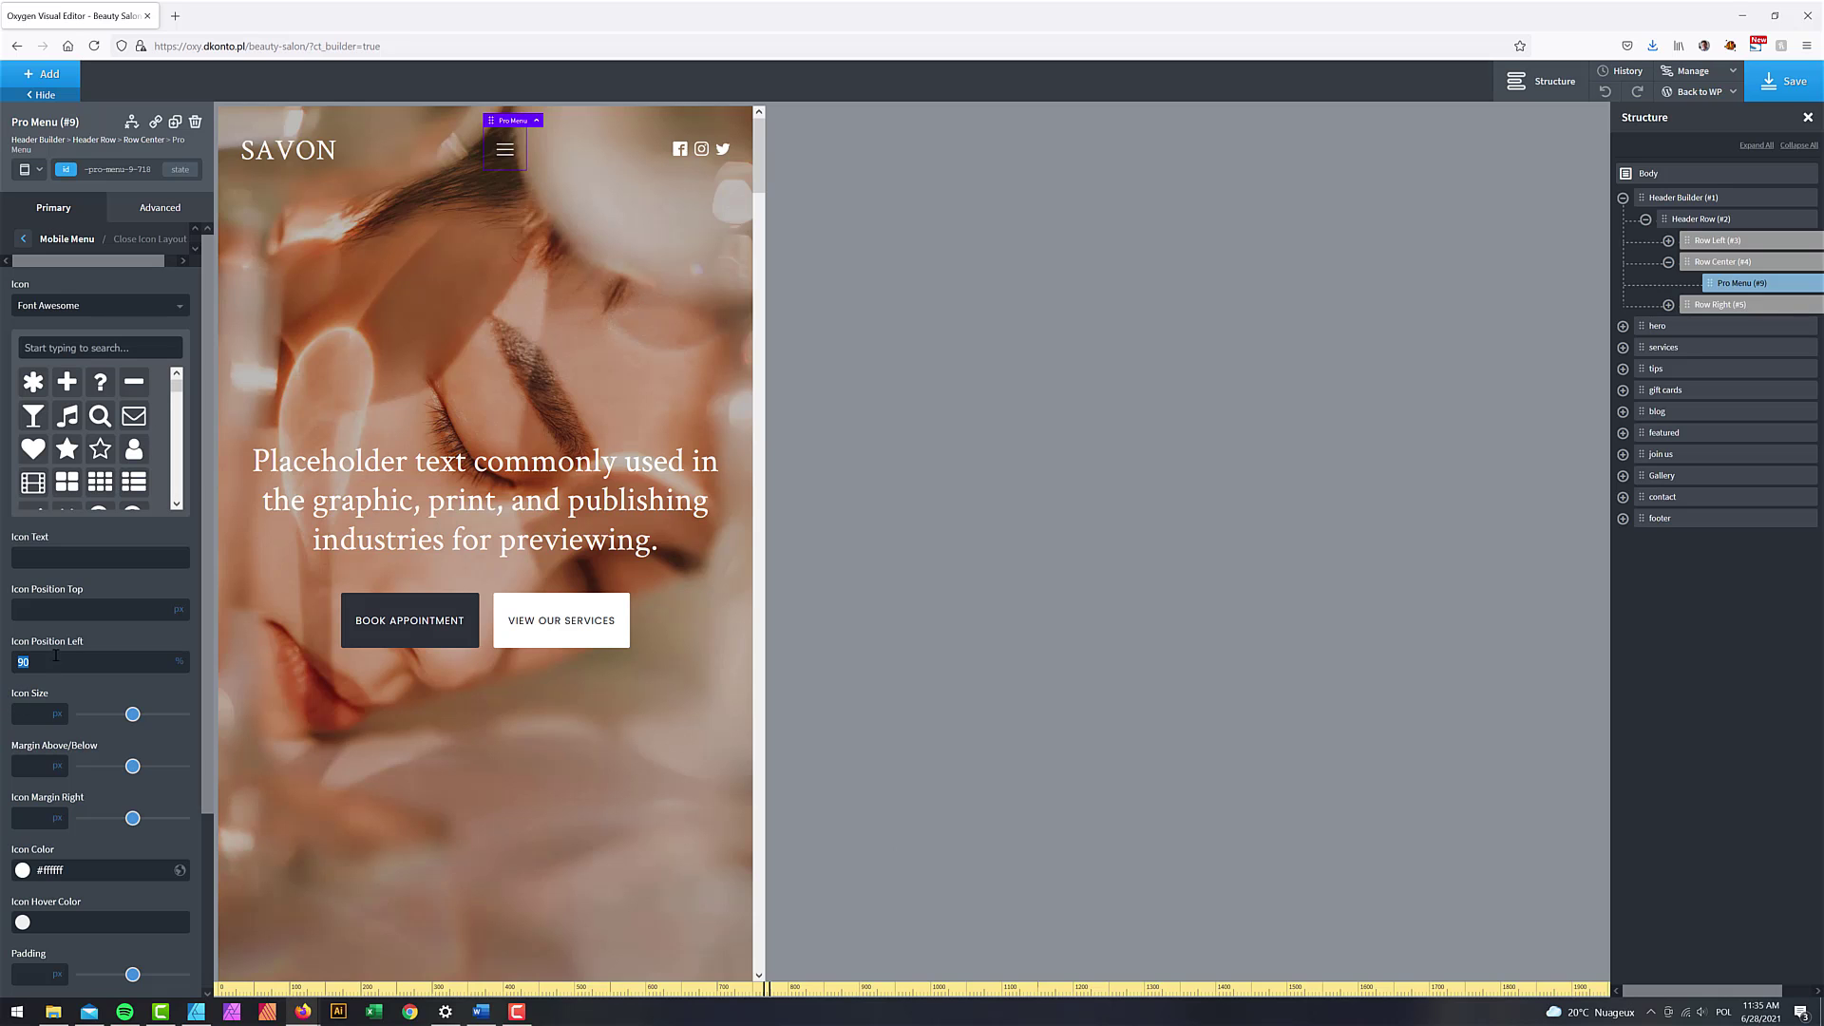
key("BackSpace")
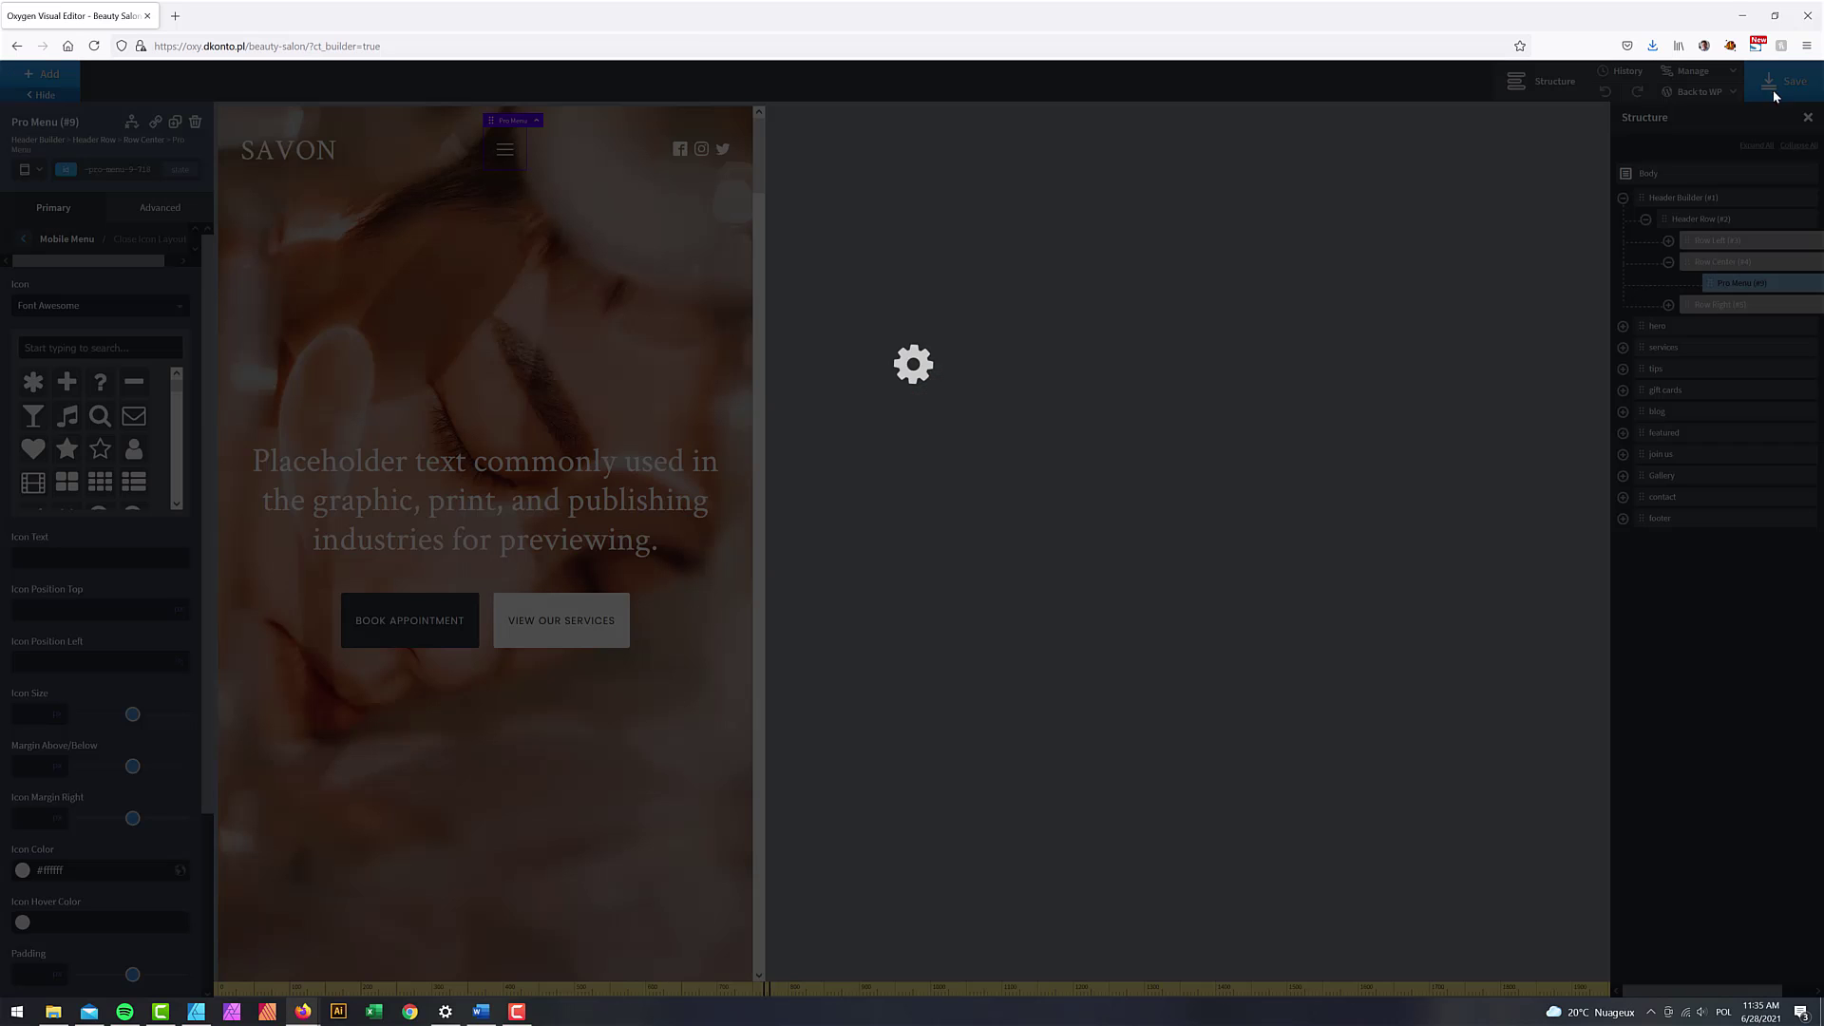
Step: Reload the mobile preview and open its menu to check the close icon's placement
mouse_move(304, 1012)
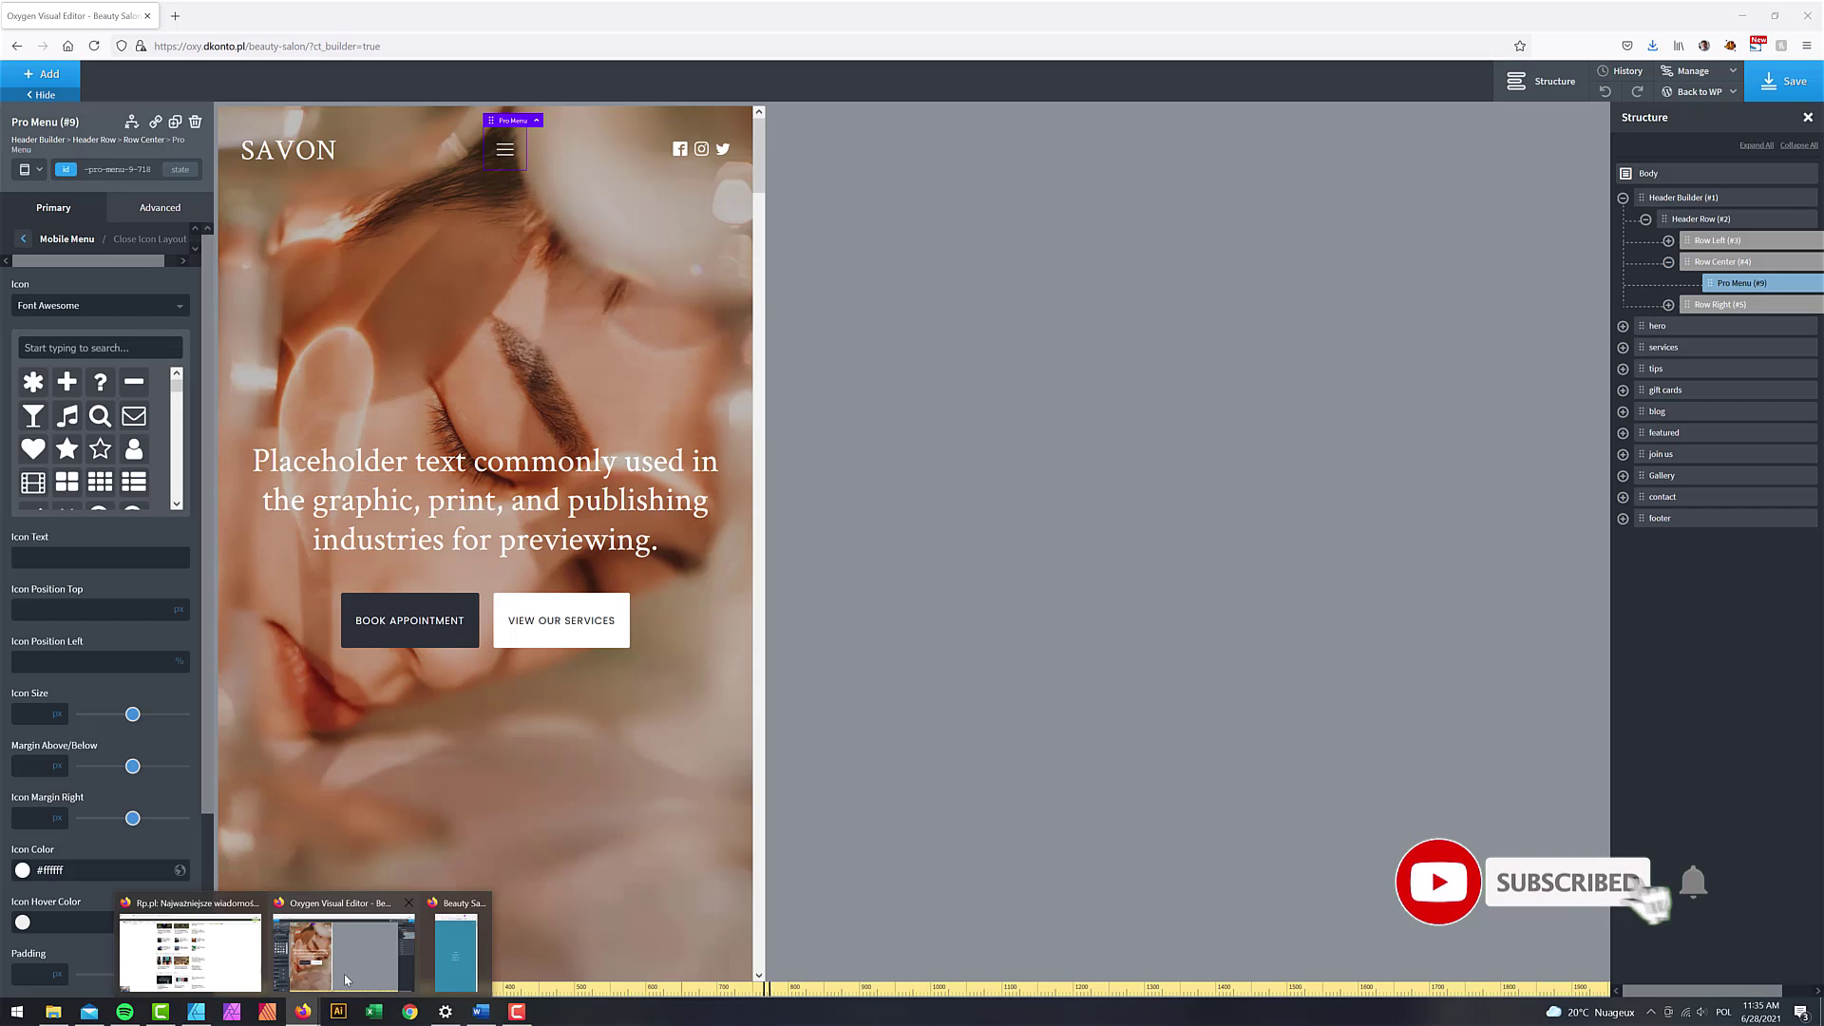
left_click(457, 941)
left_click(1000, 179)
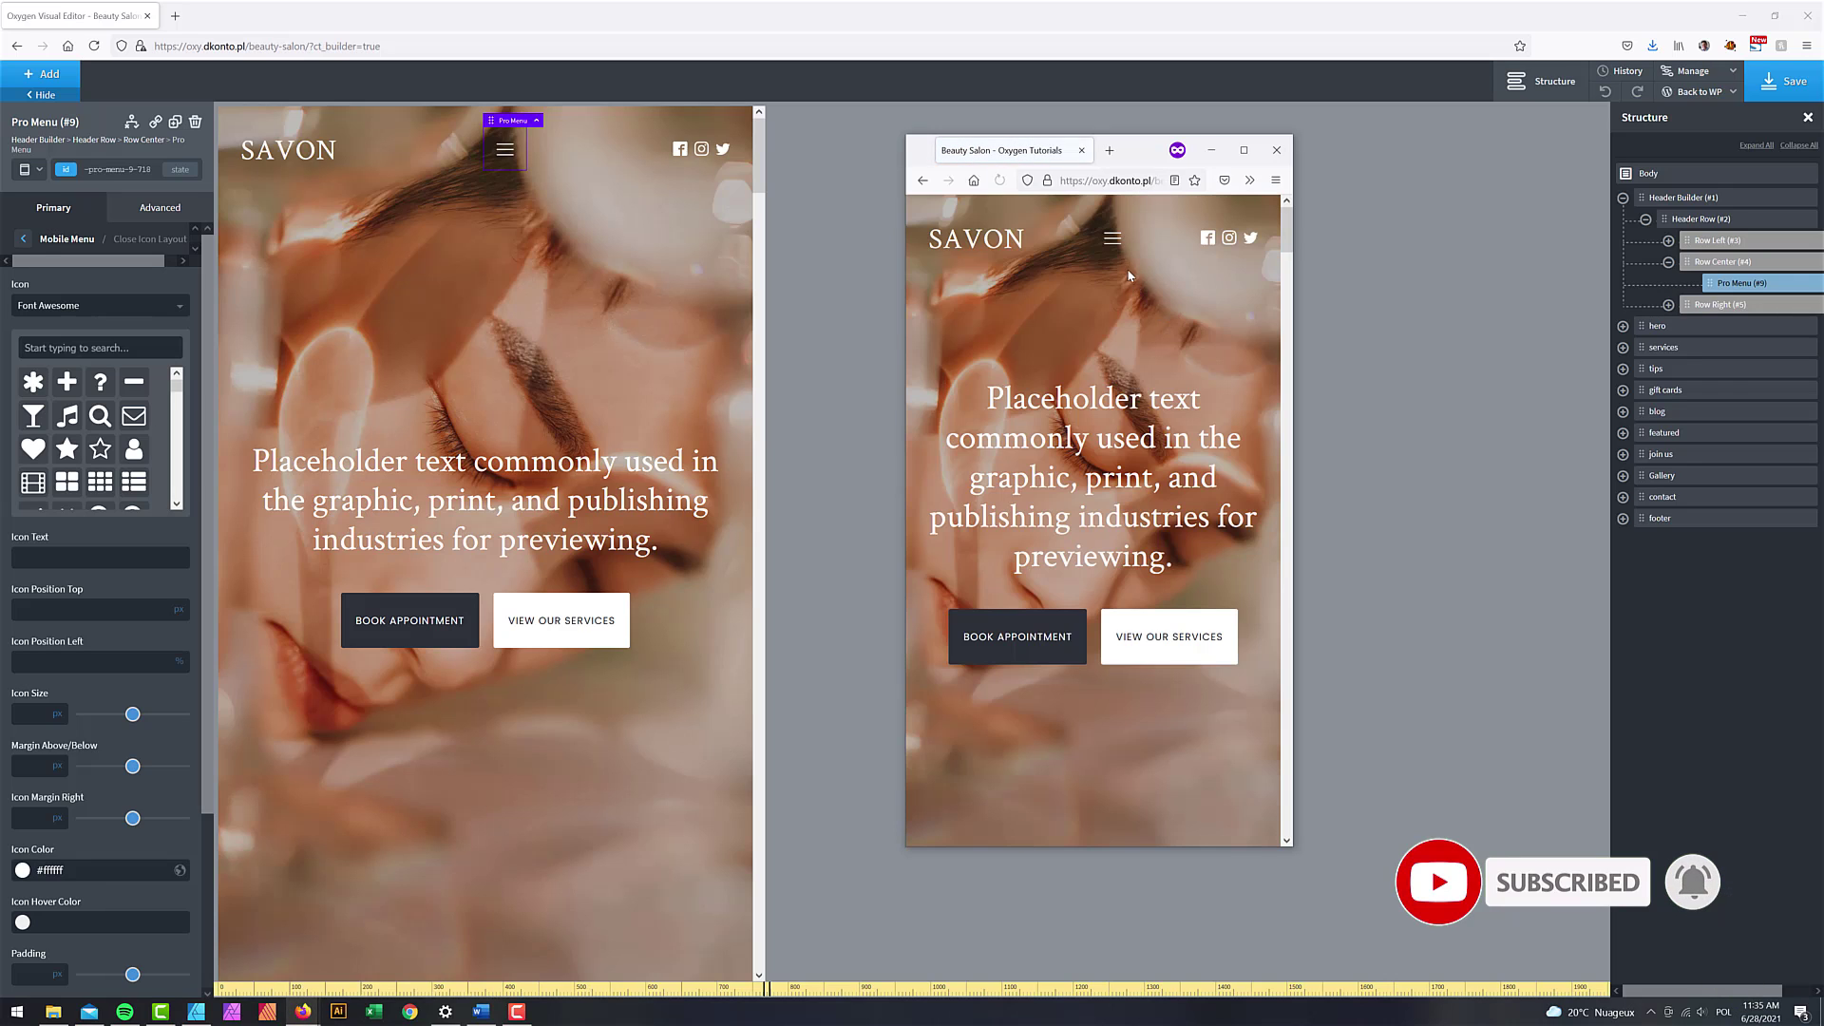
left_click(1113, 249)
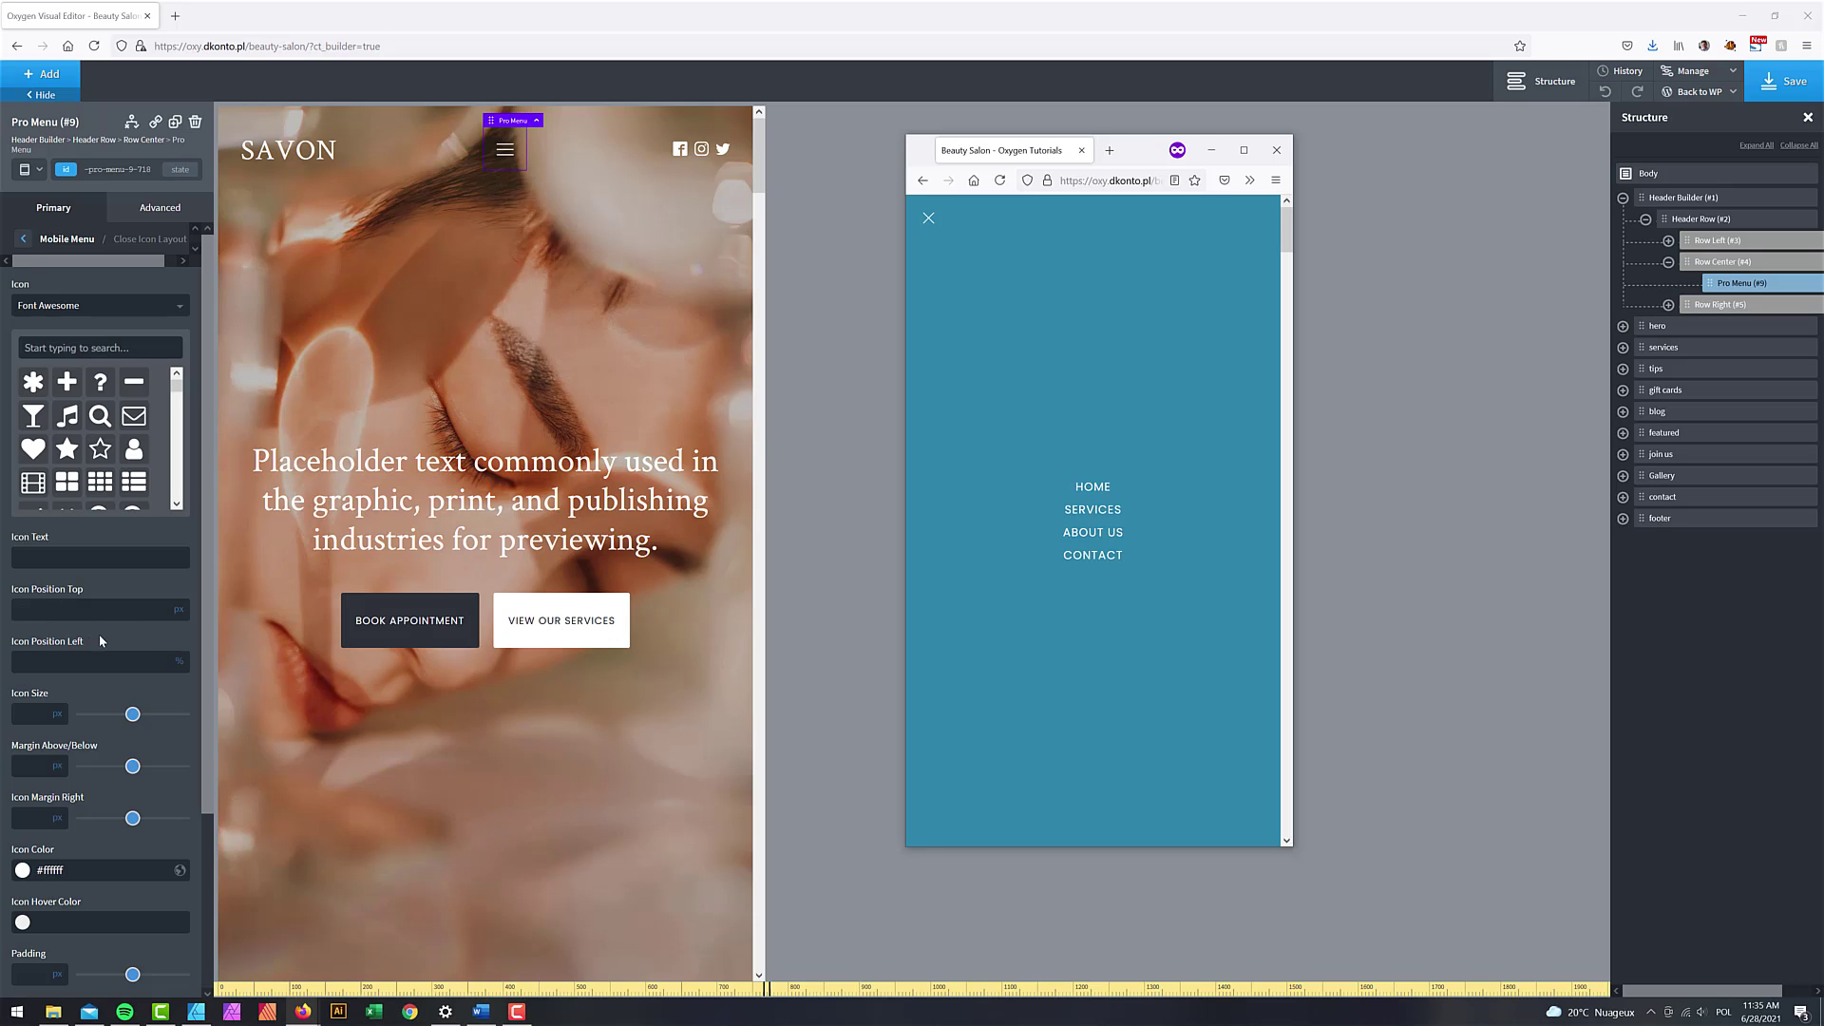
Step: Bring the mobile preview window back to the front to view the menu's close icon
left_click(80, 662)
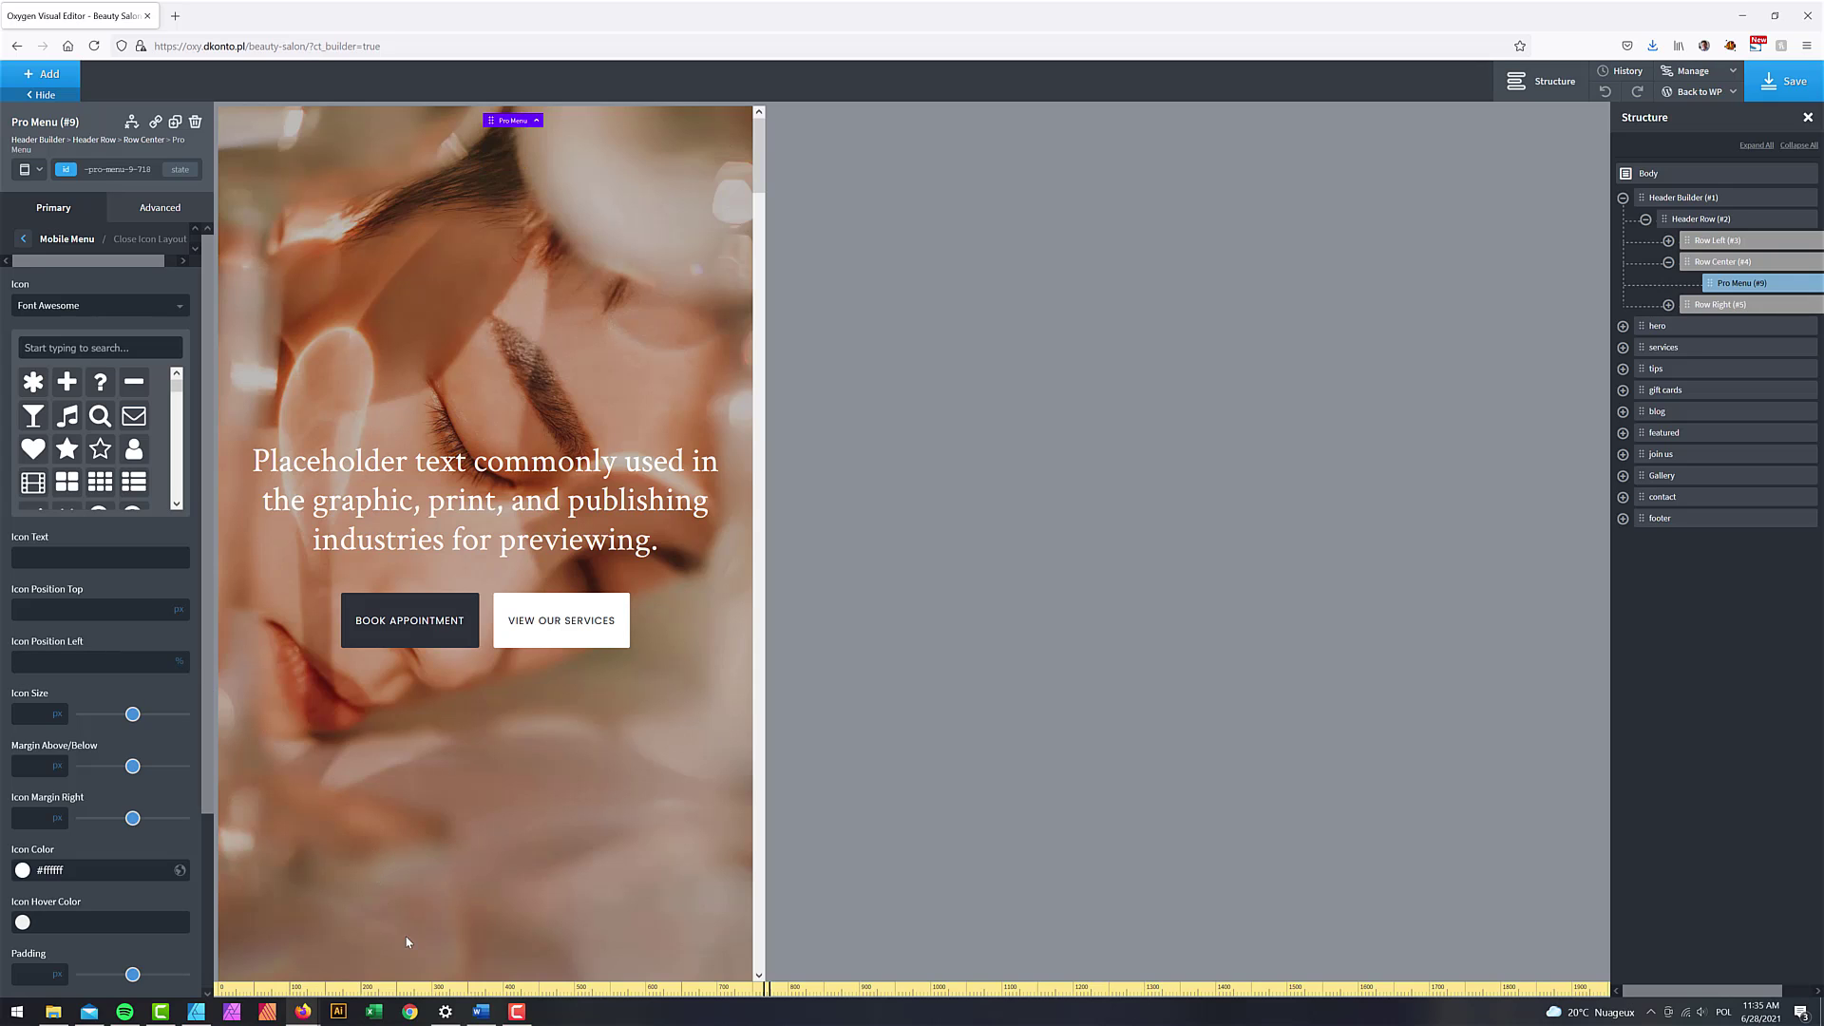
mouse_move(302, 1012)
left_click(464, 955)
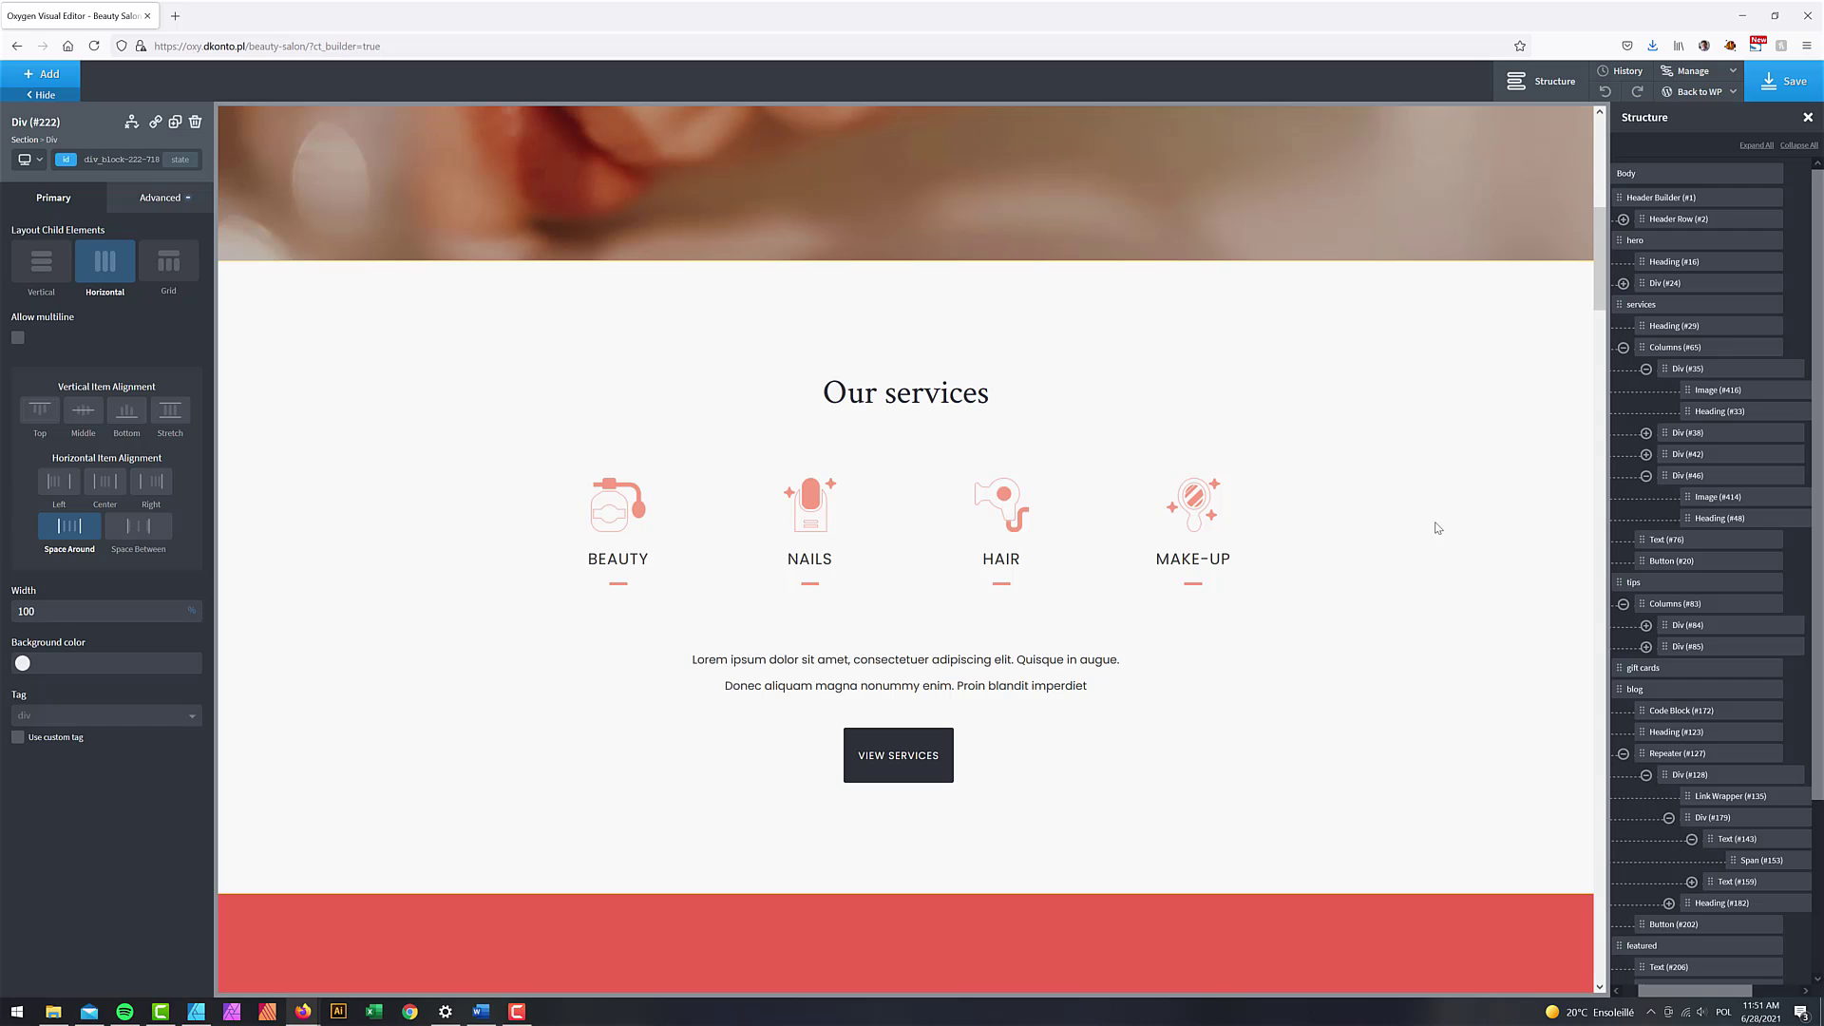
Step: Duplicate the Beauty icon image in the services section and move the original to the start of the featured section
left_click(637, 494)
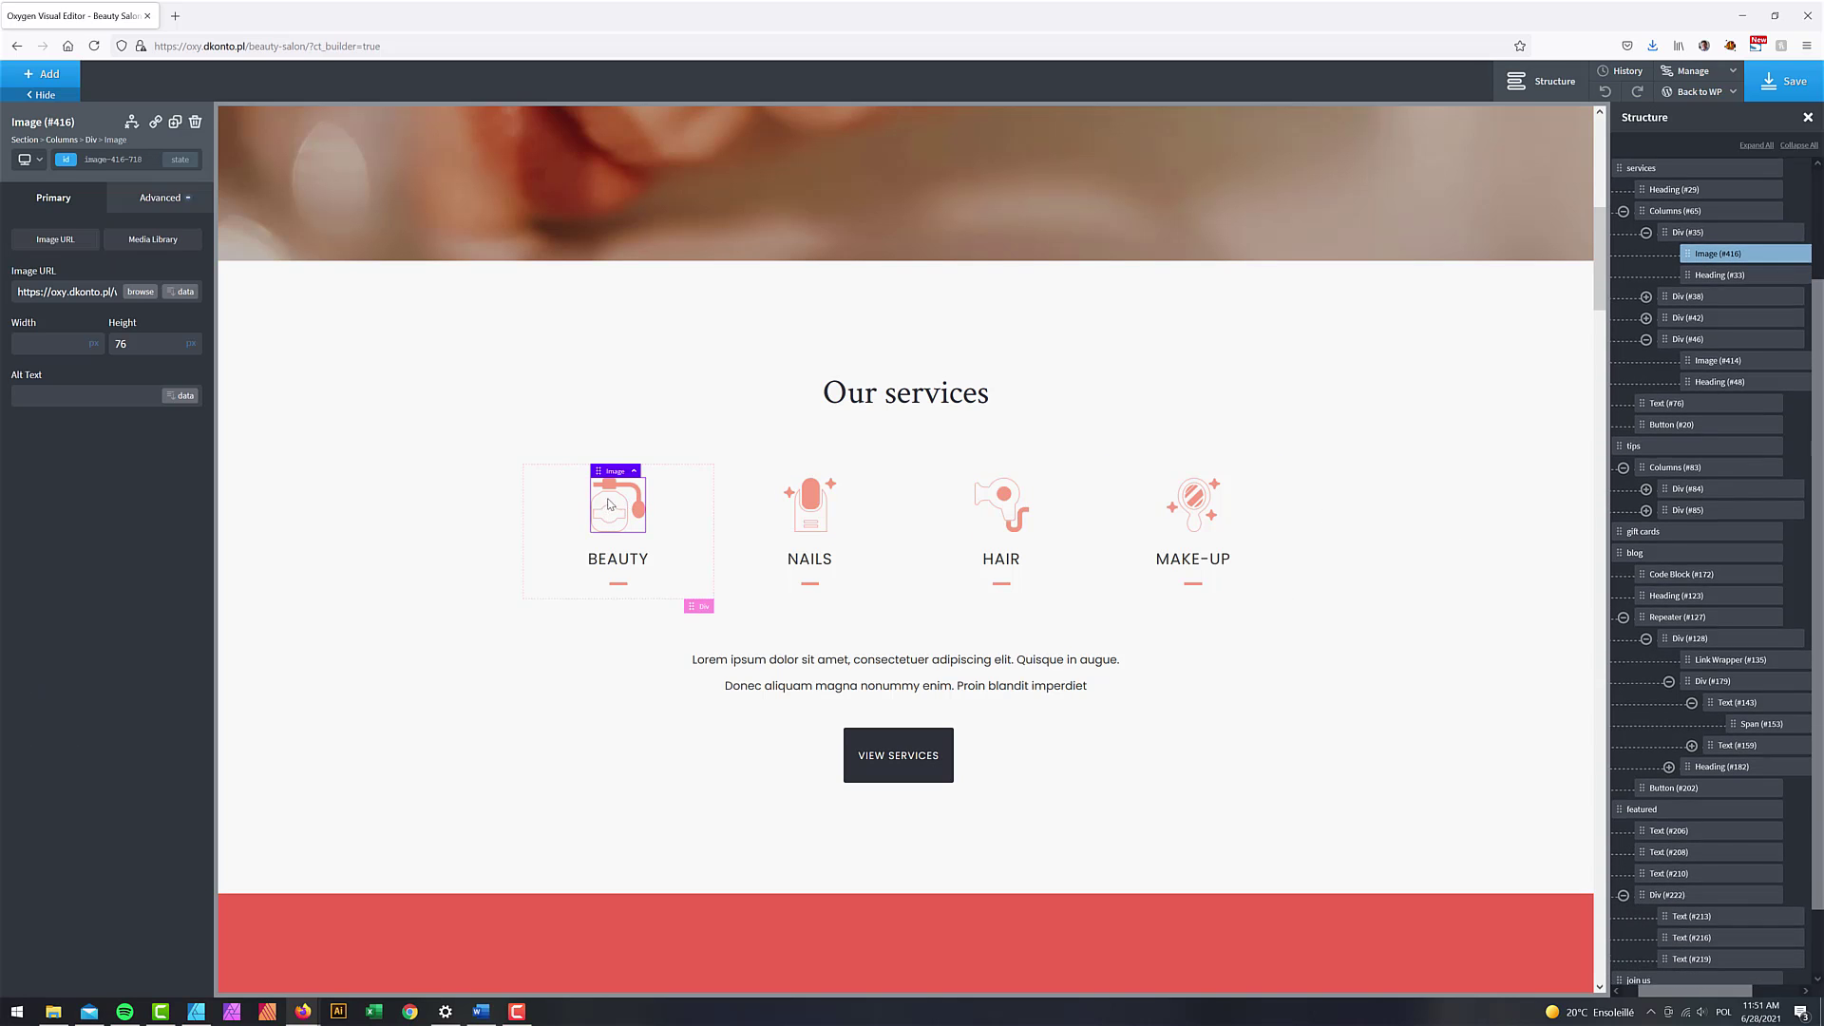
left_click(1805, 257)
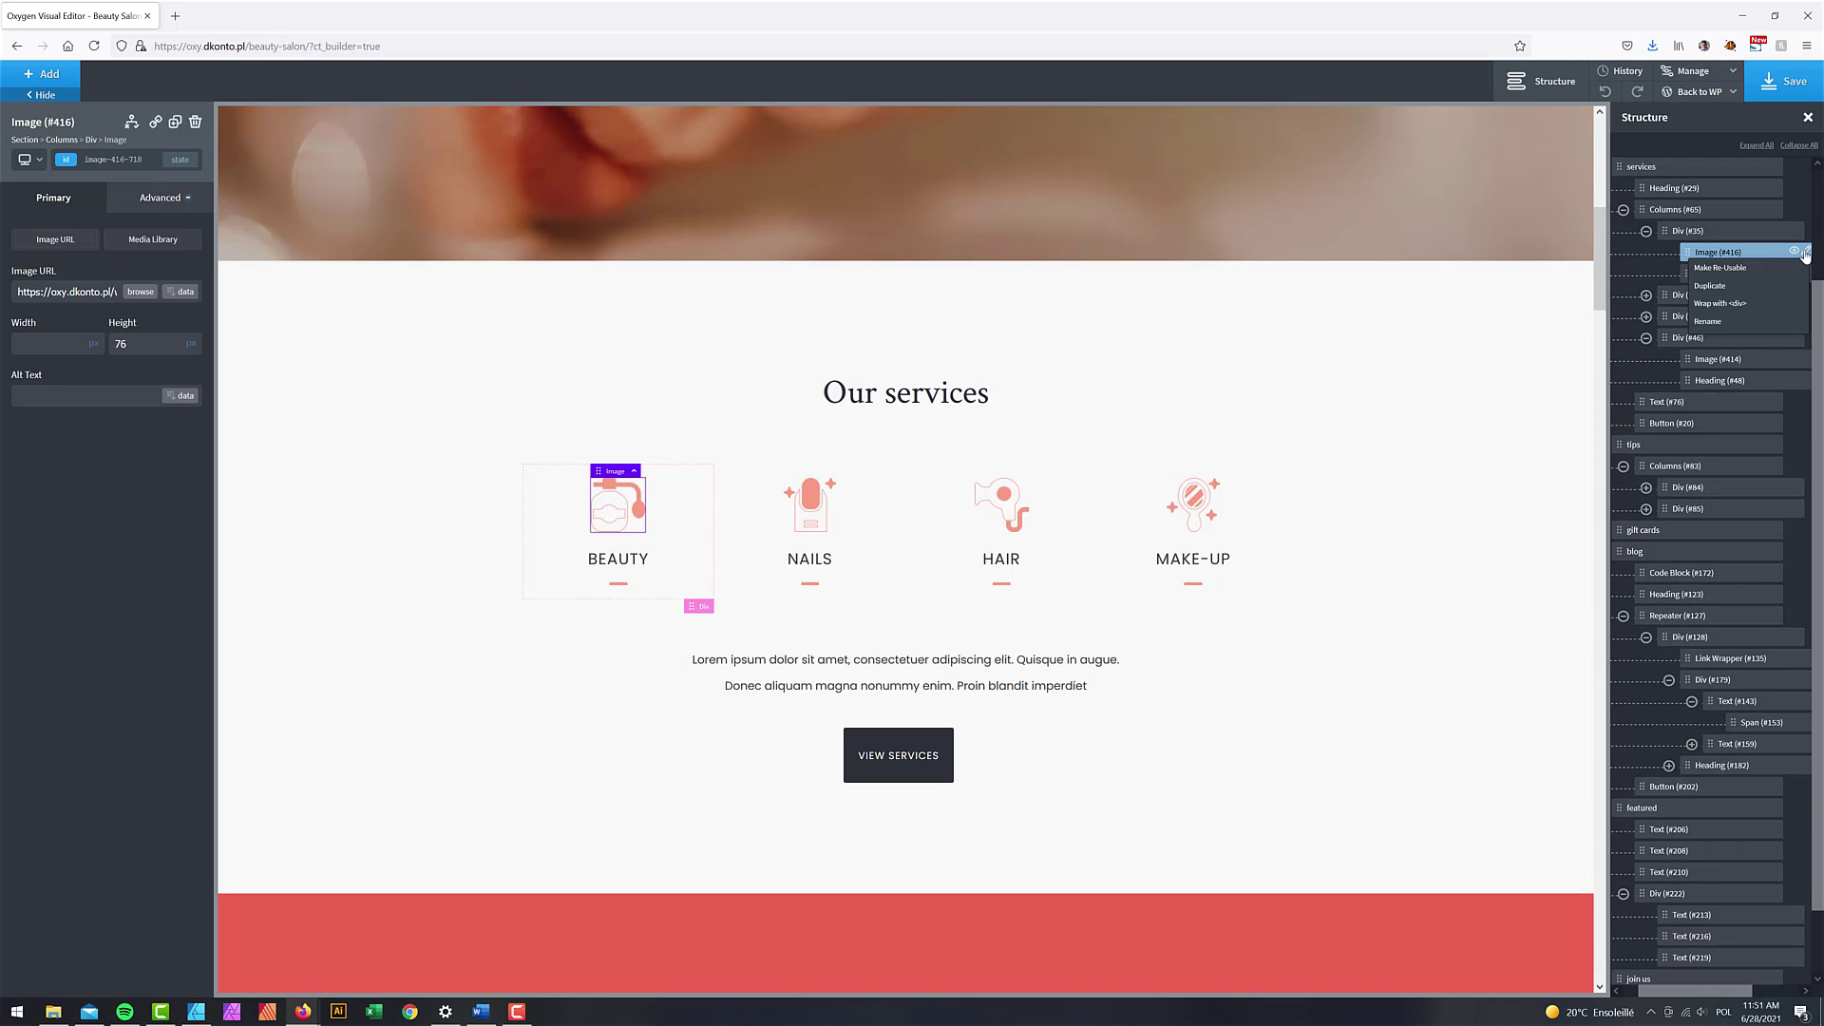
left_click(1701, 285)
left_click_drag(1687, 253, 1650, 827)
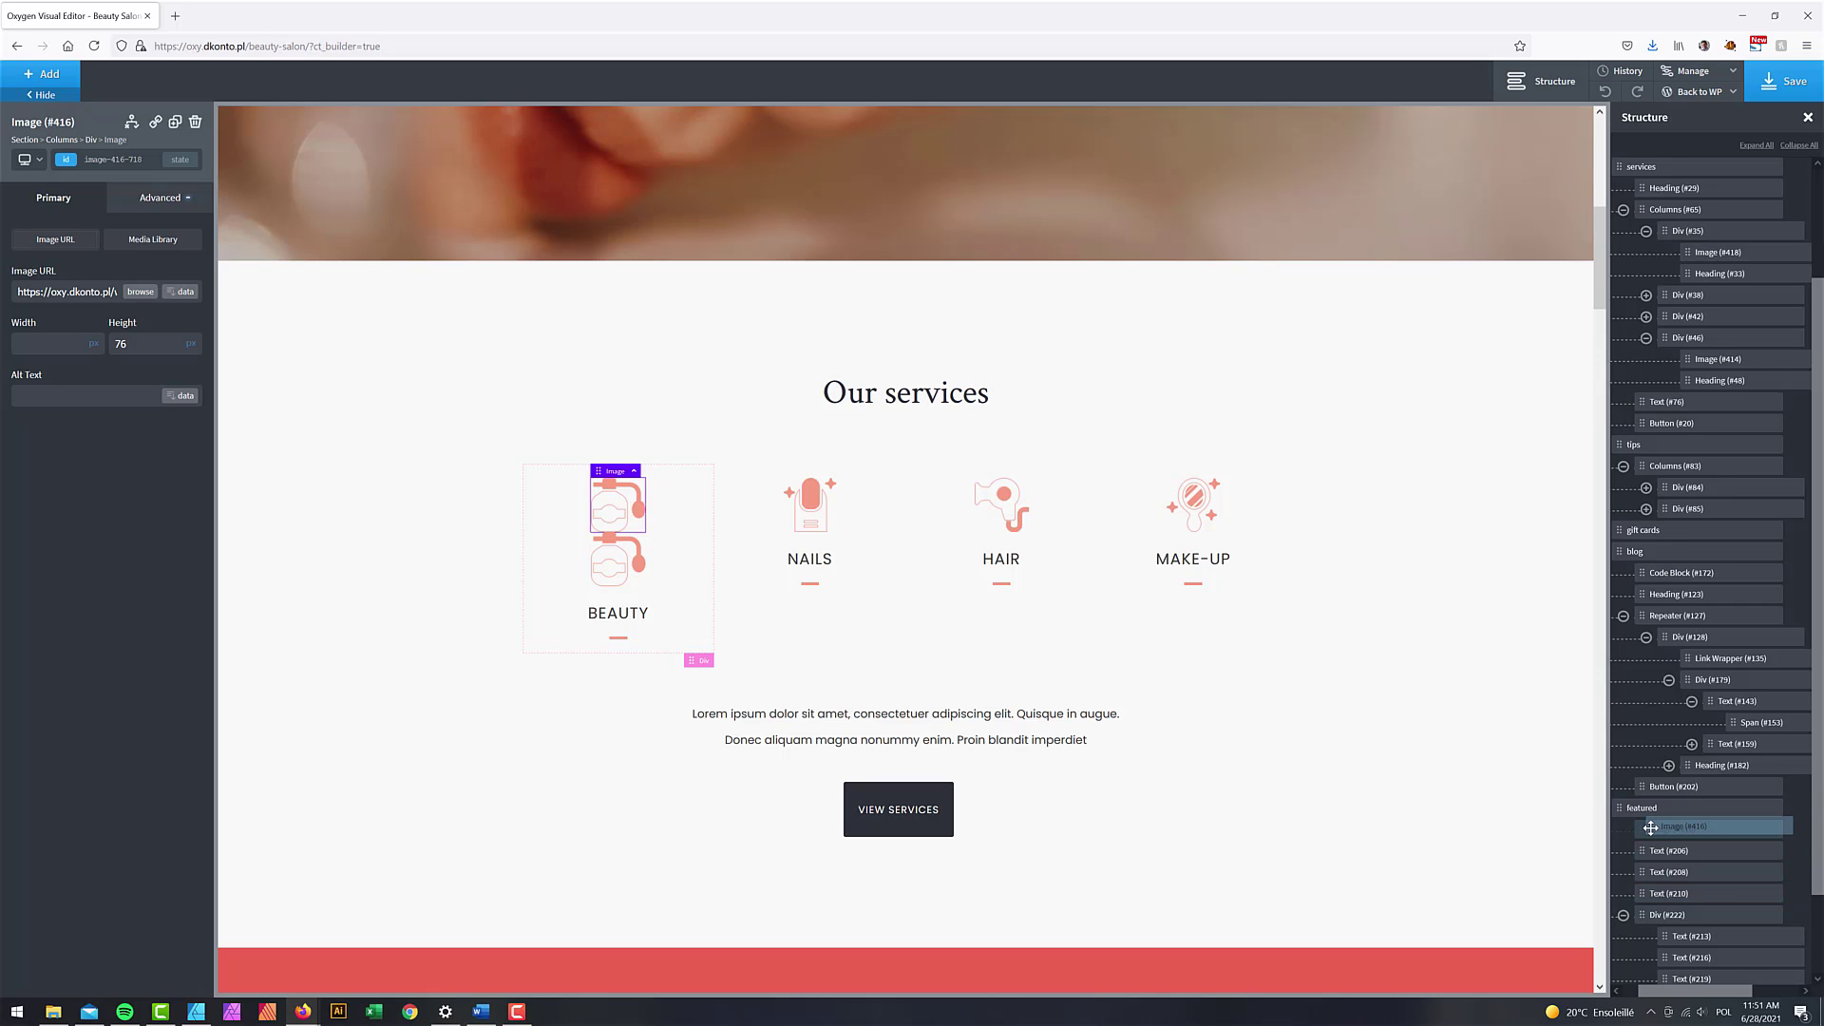
left_click_drag(1651, 828, 1653, 829)
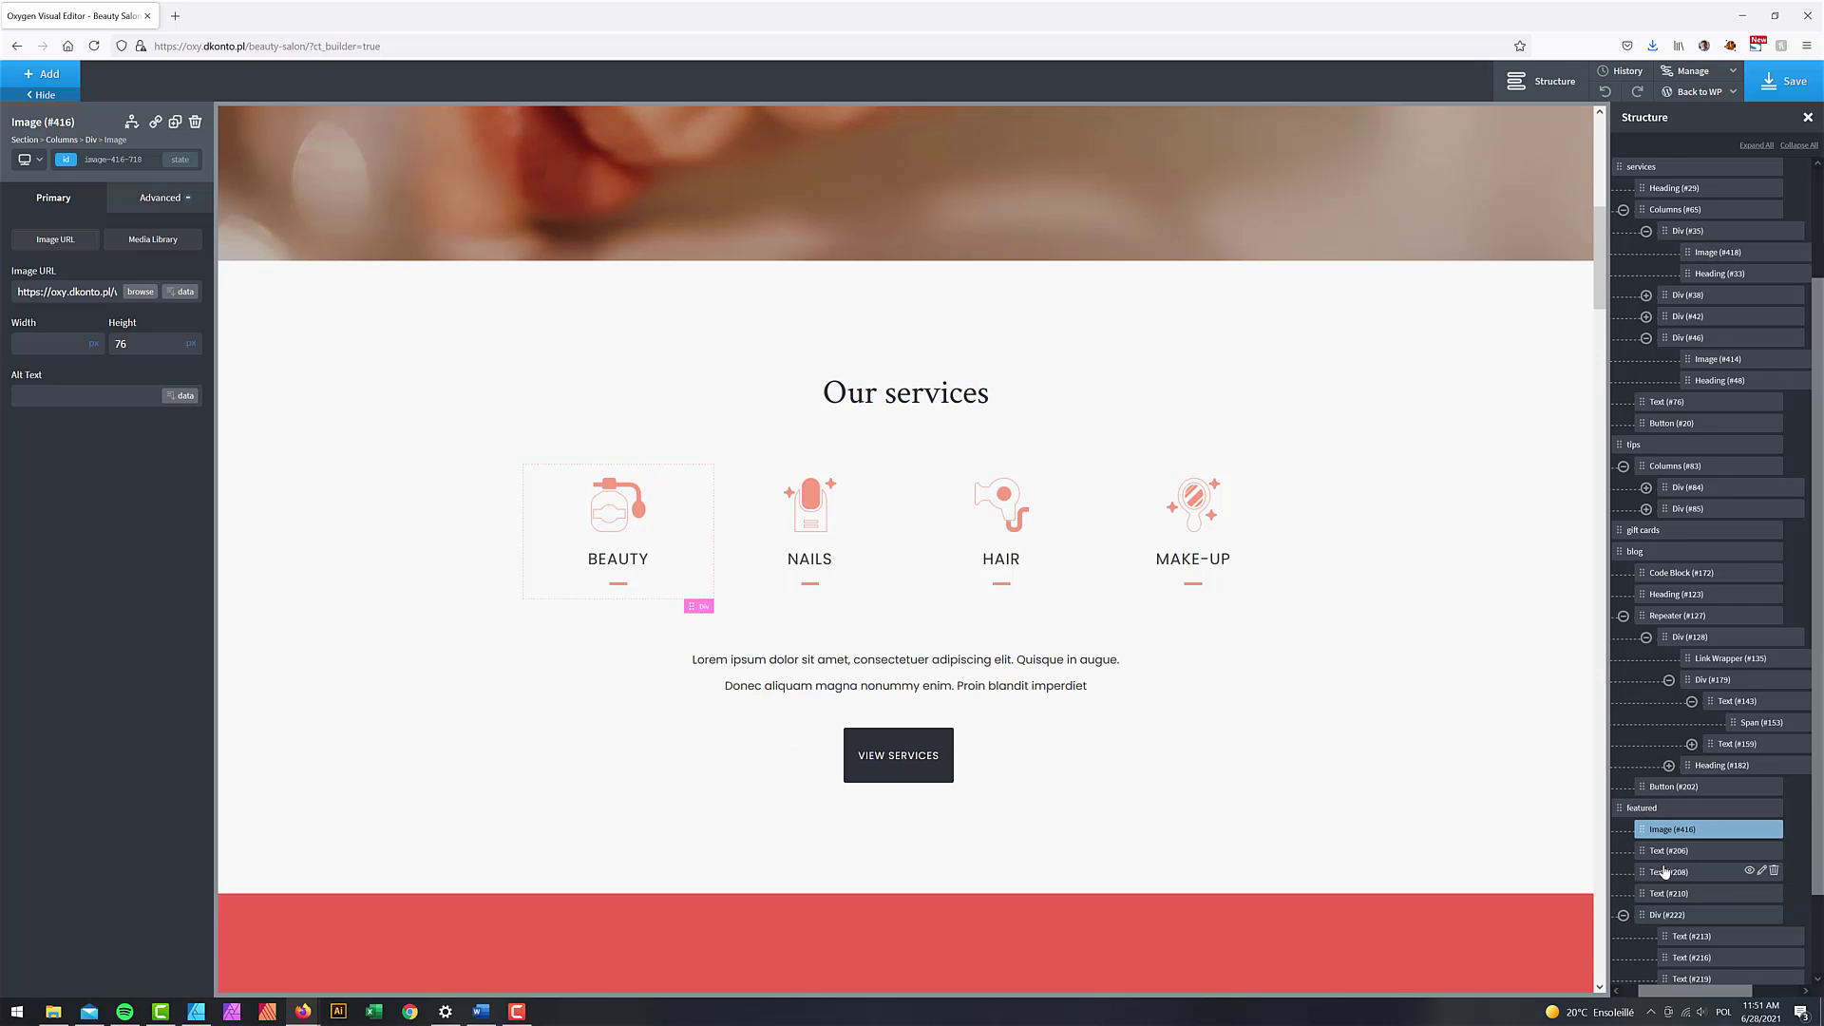
scroll(1125, 831, "down", 10)
scroll(1125, 830, "down", 12)
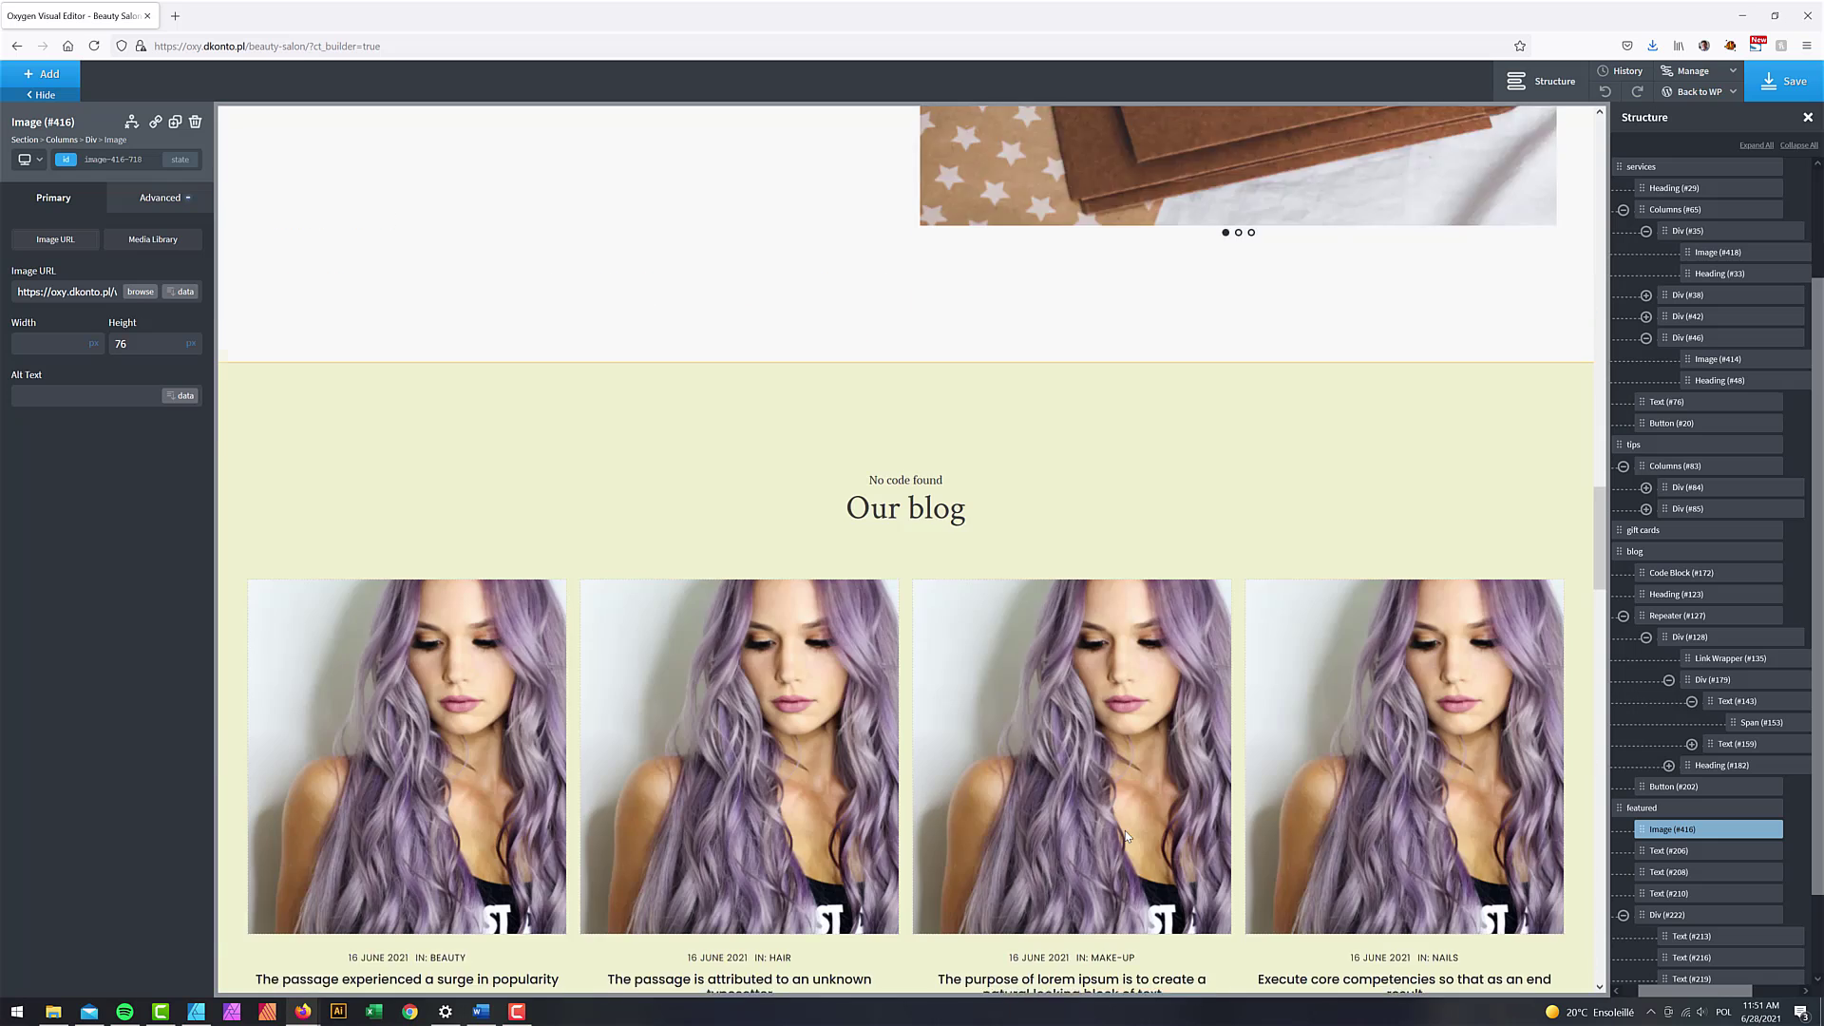
scroll(895, 493, "up", 2)
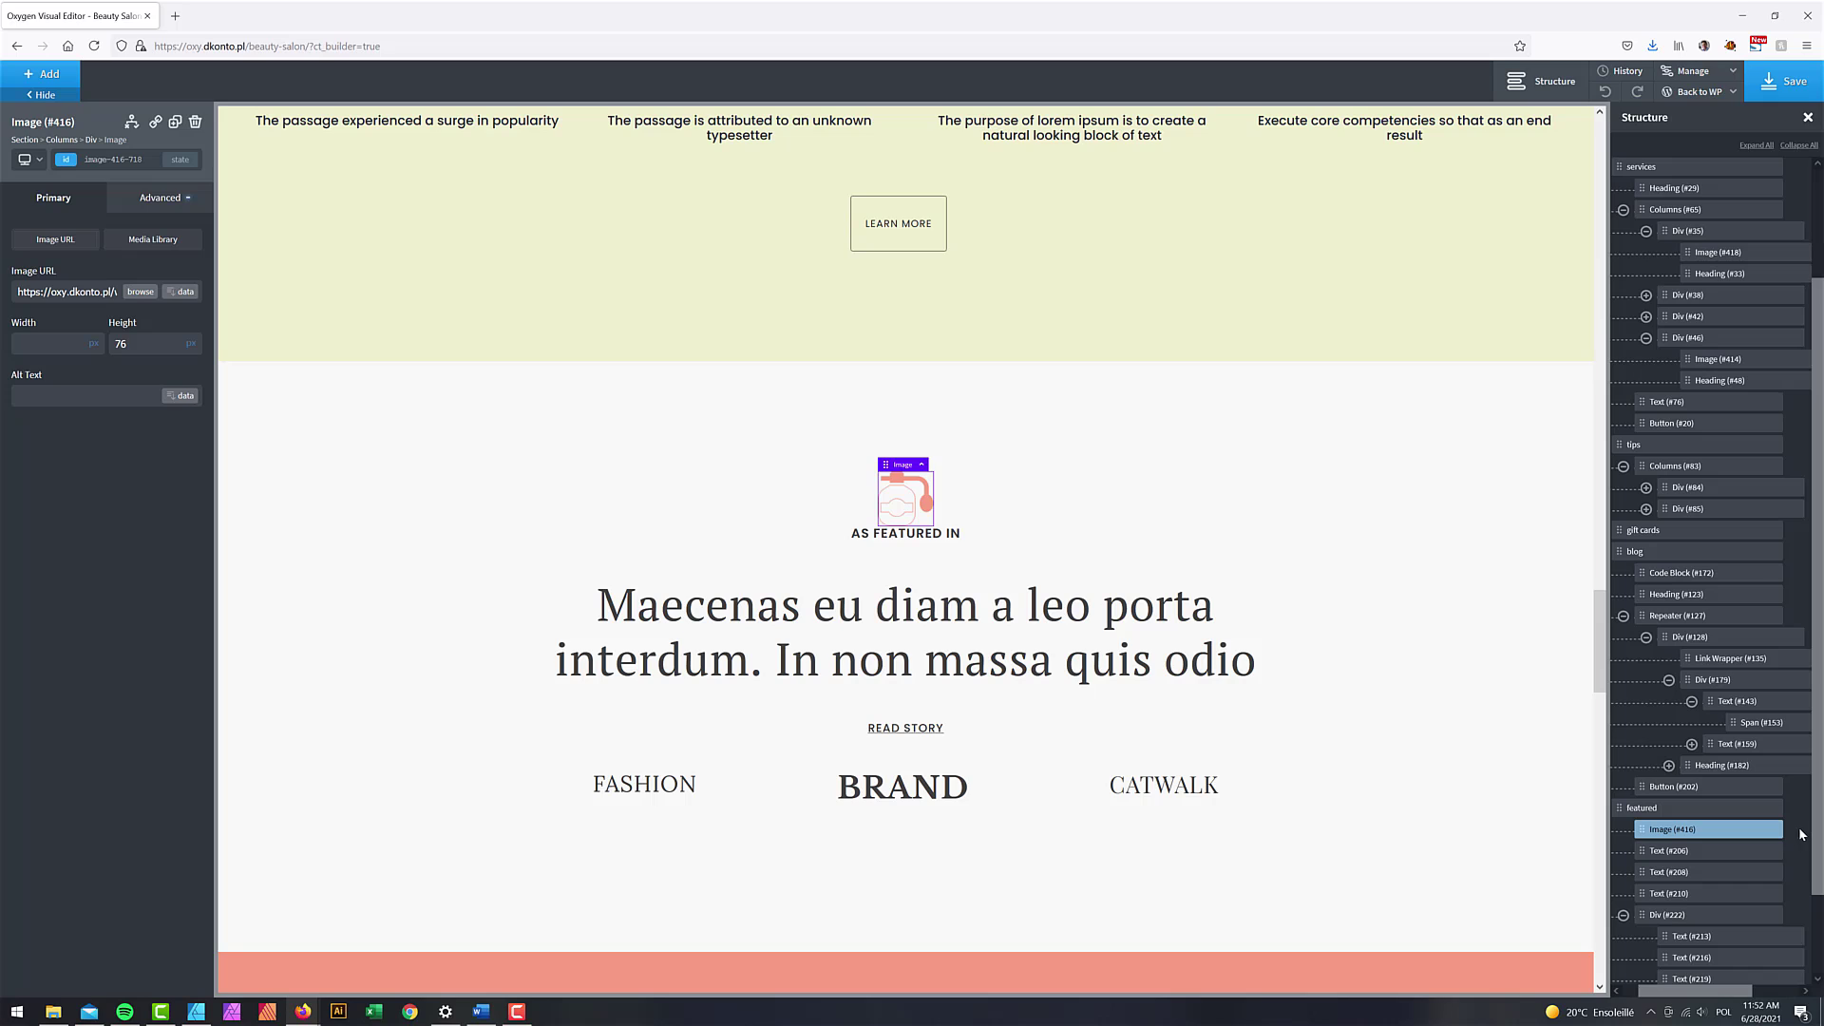
Step: Examine the element actions offered for the featured section's image, the Nails div and the Beauty image, plus the Nails div's class options
left_click(1763, 830)
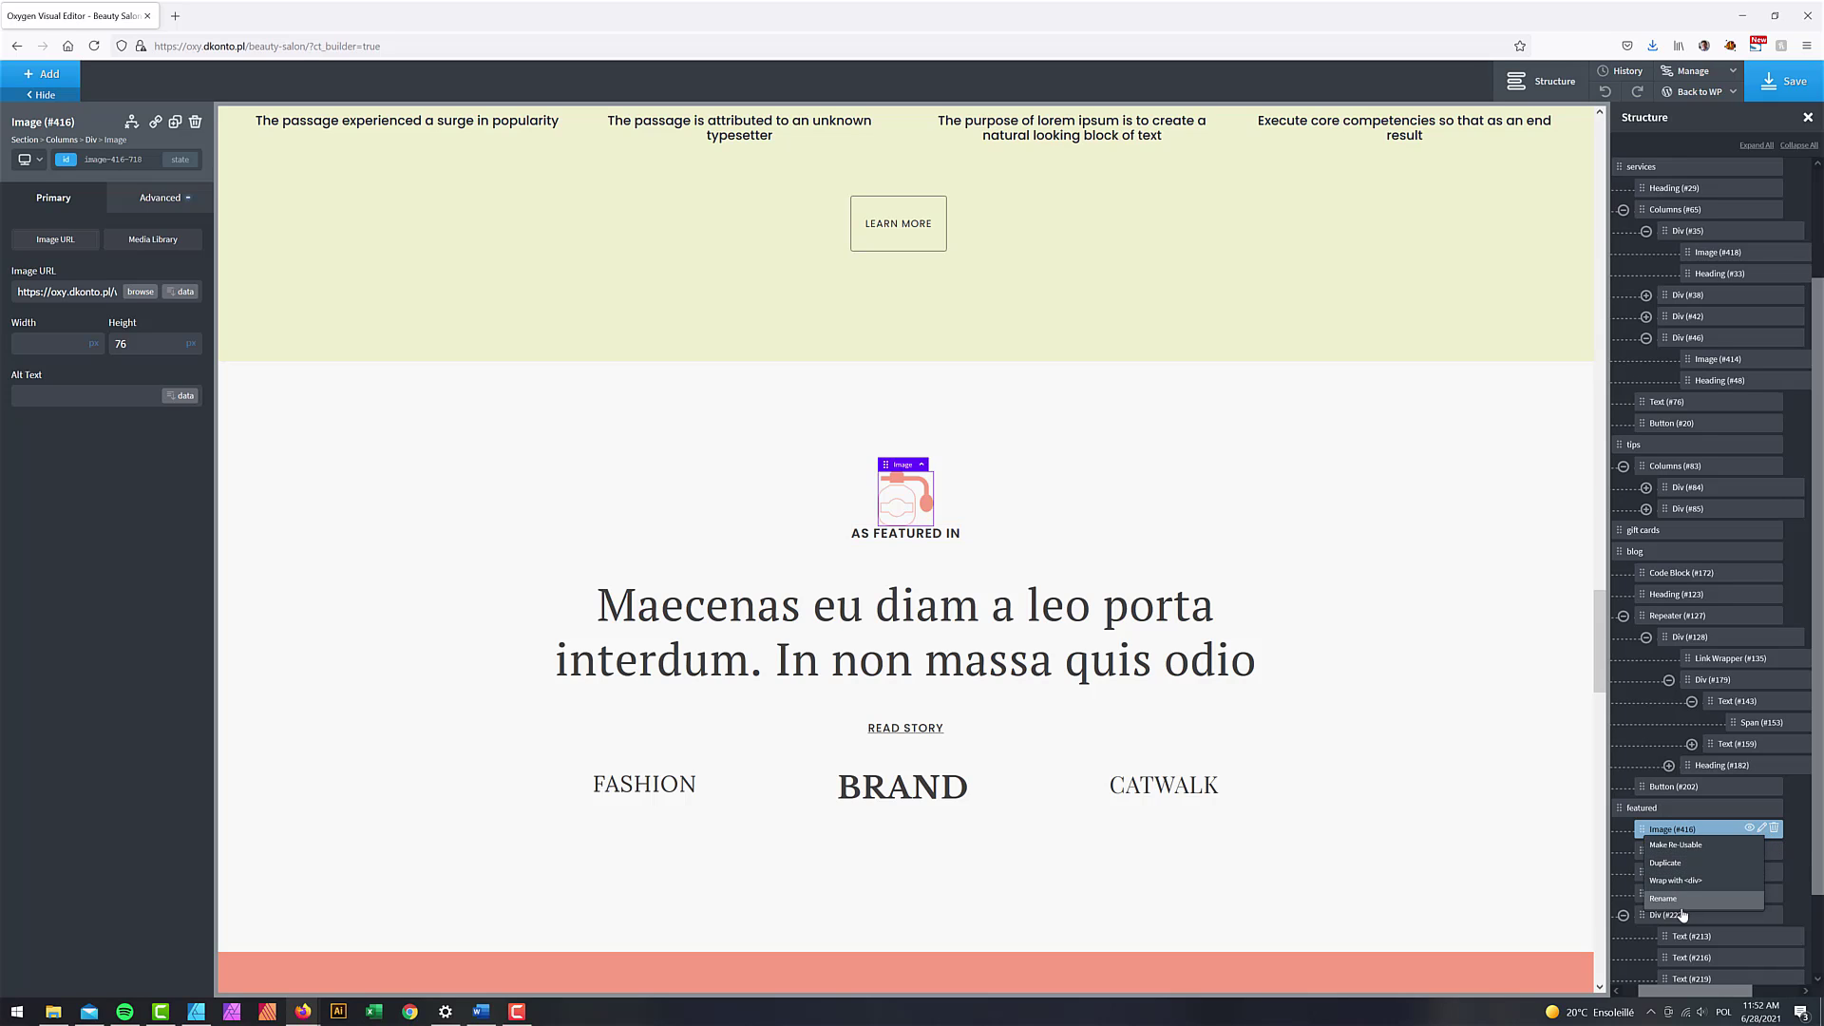
left_click(1664, 863)
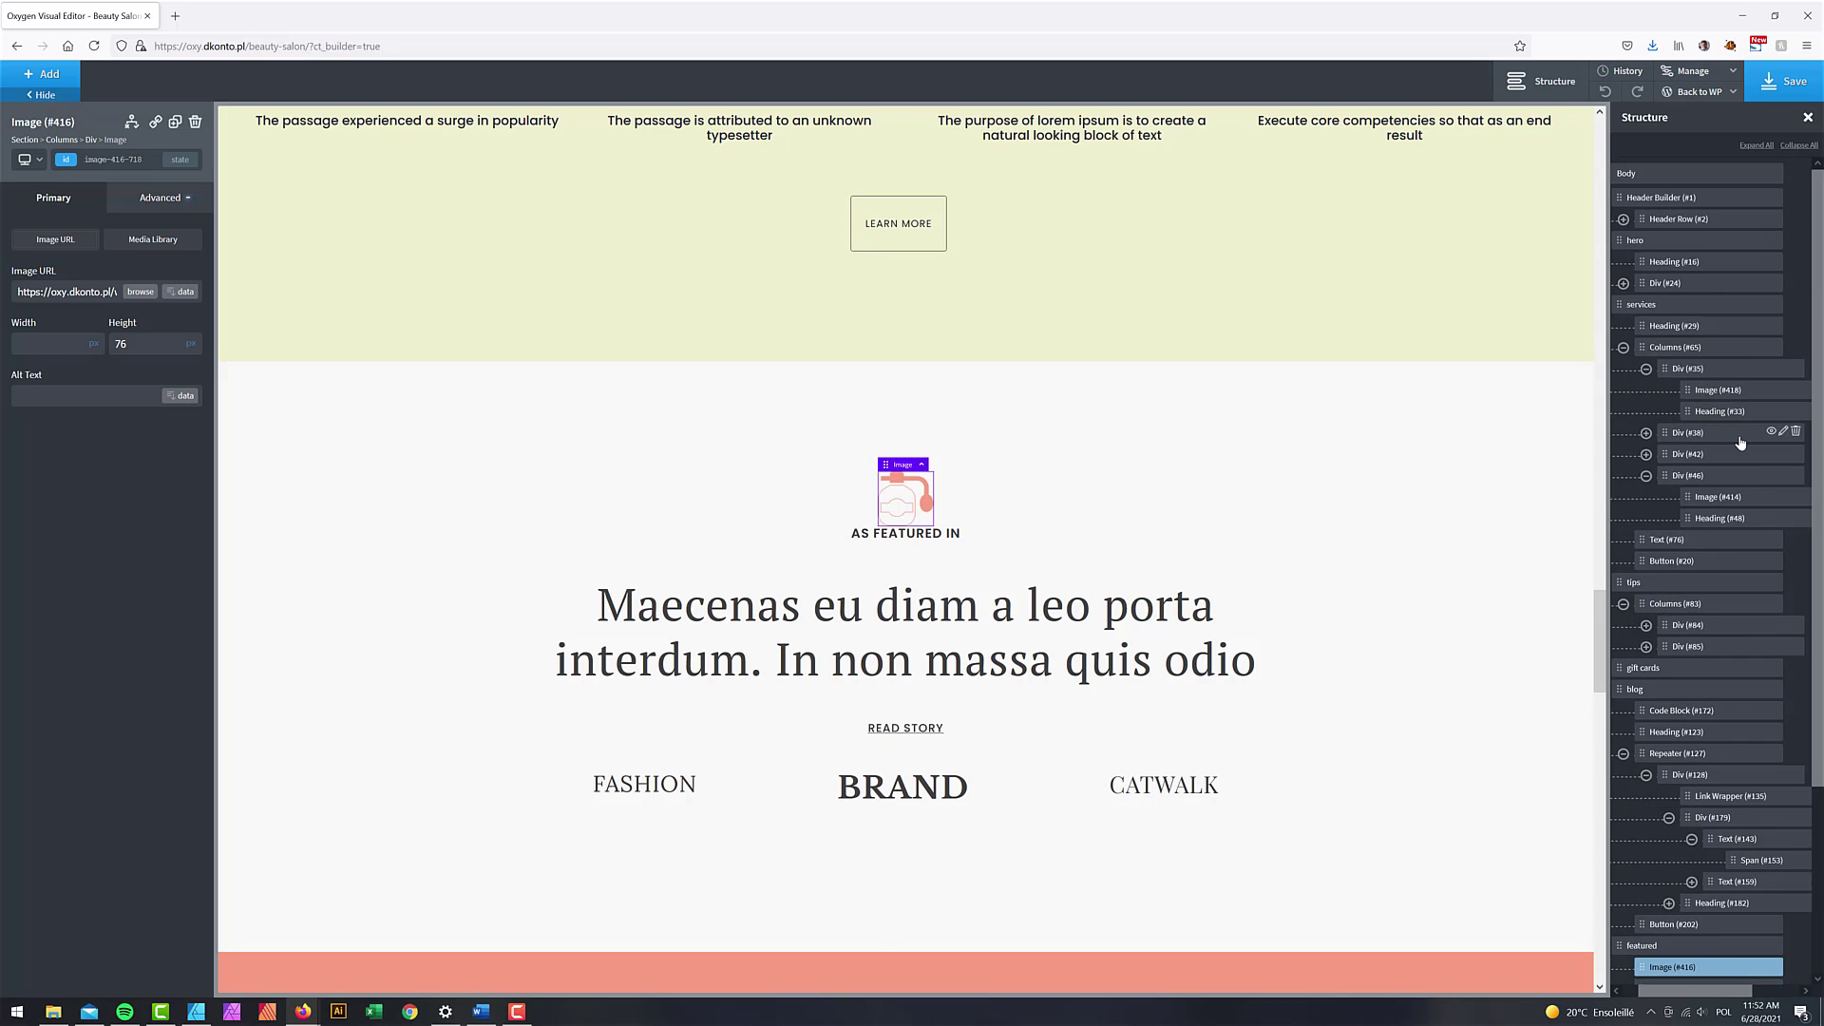
left_click(1774, 437)
left_click(1785, 433)
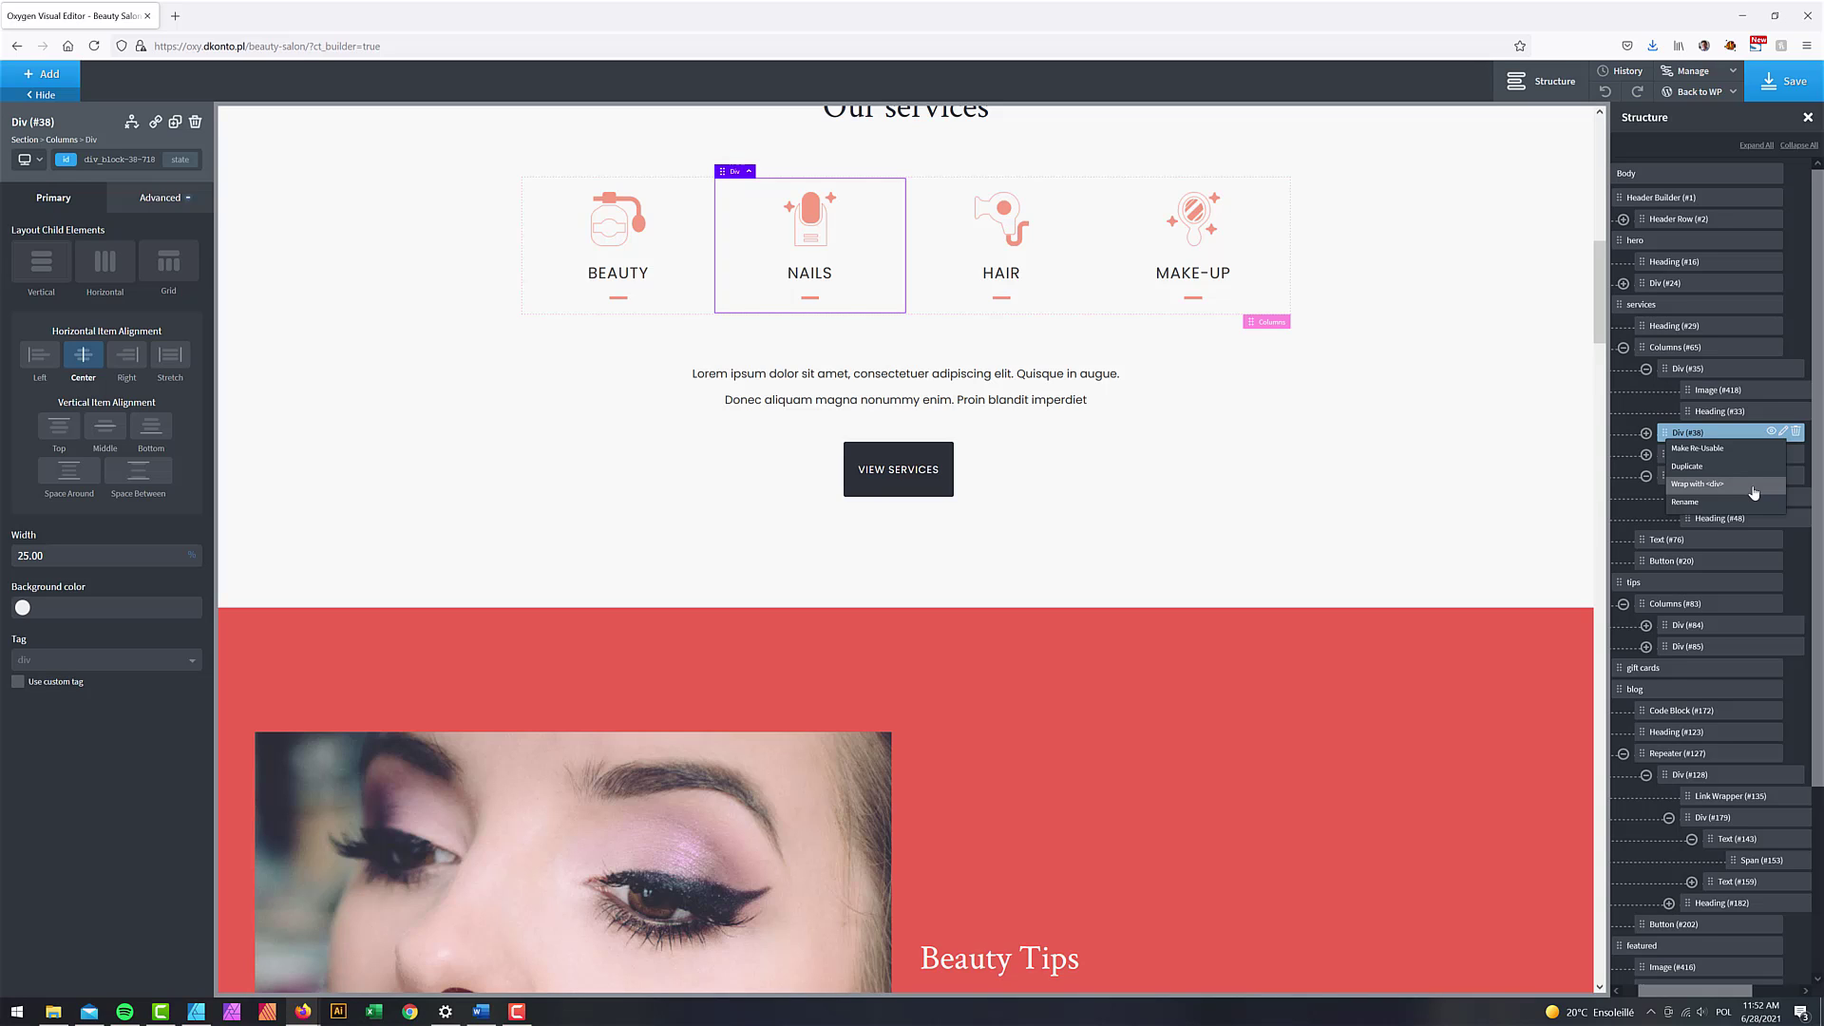
left_click(98, 158)
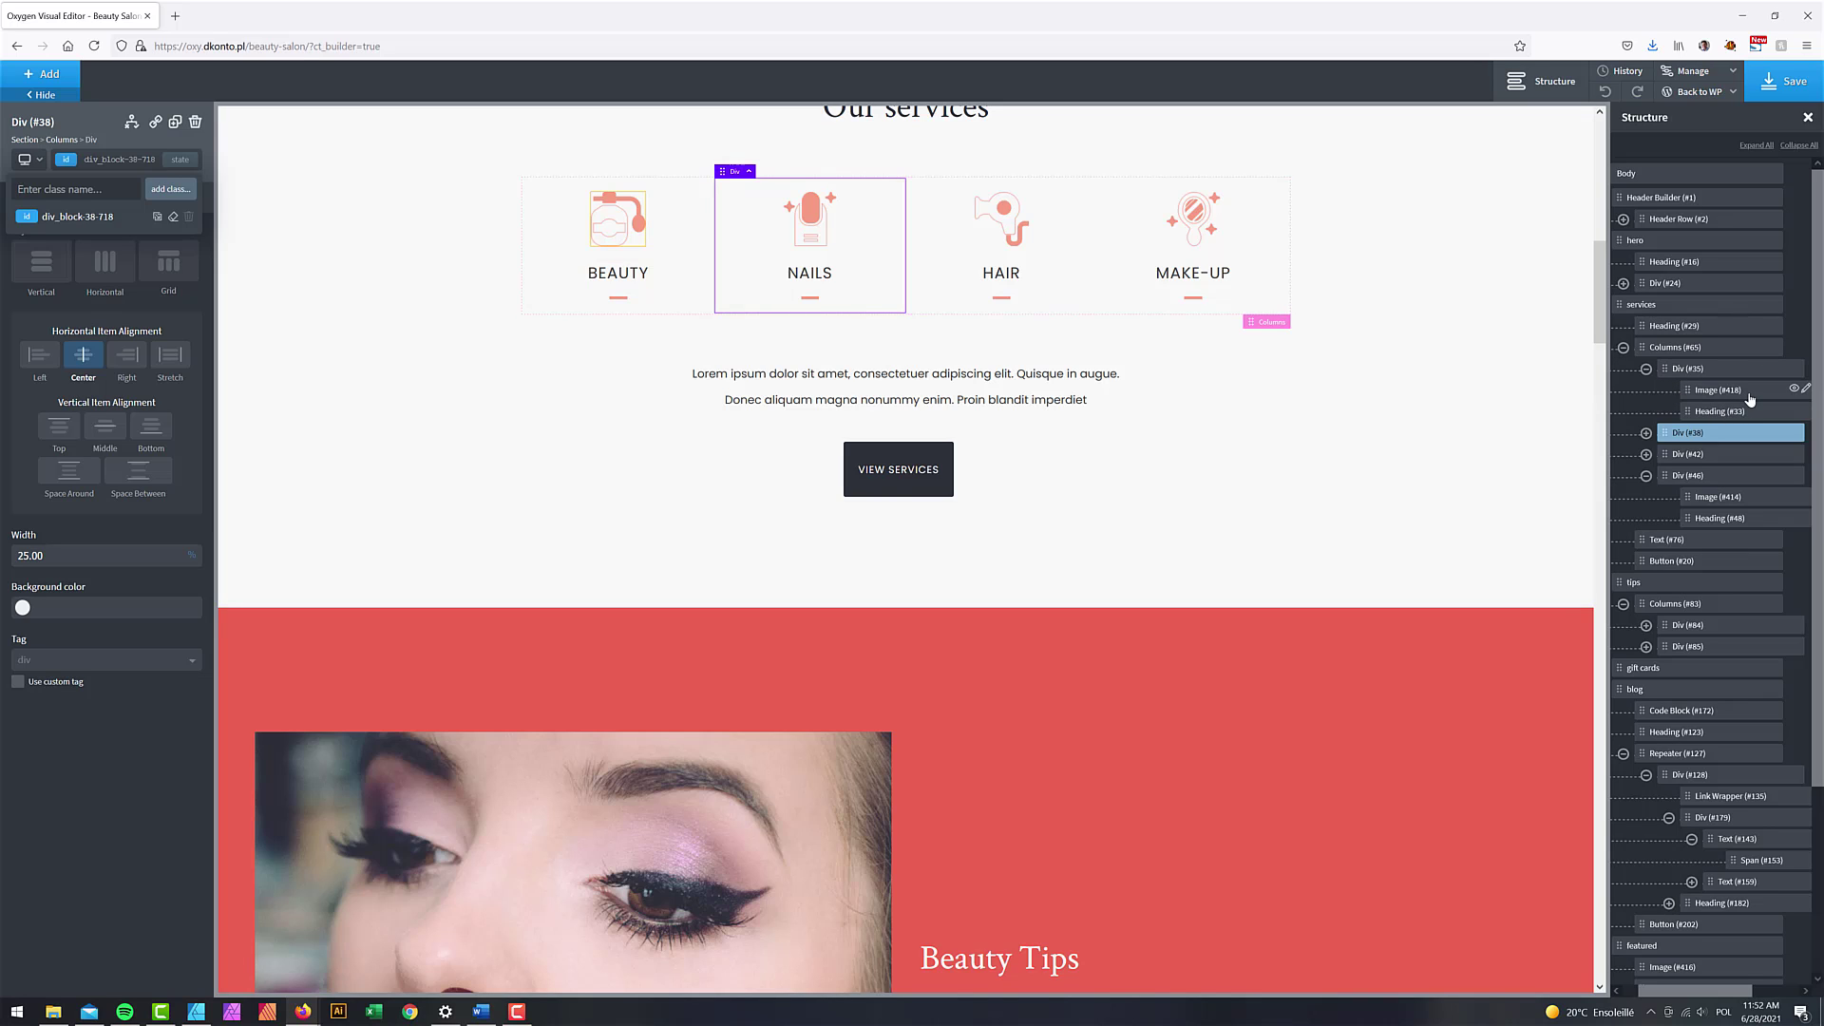
left_click(1802, 389)
left_click(1806, 390)
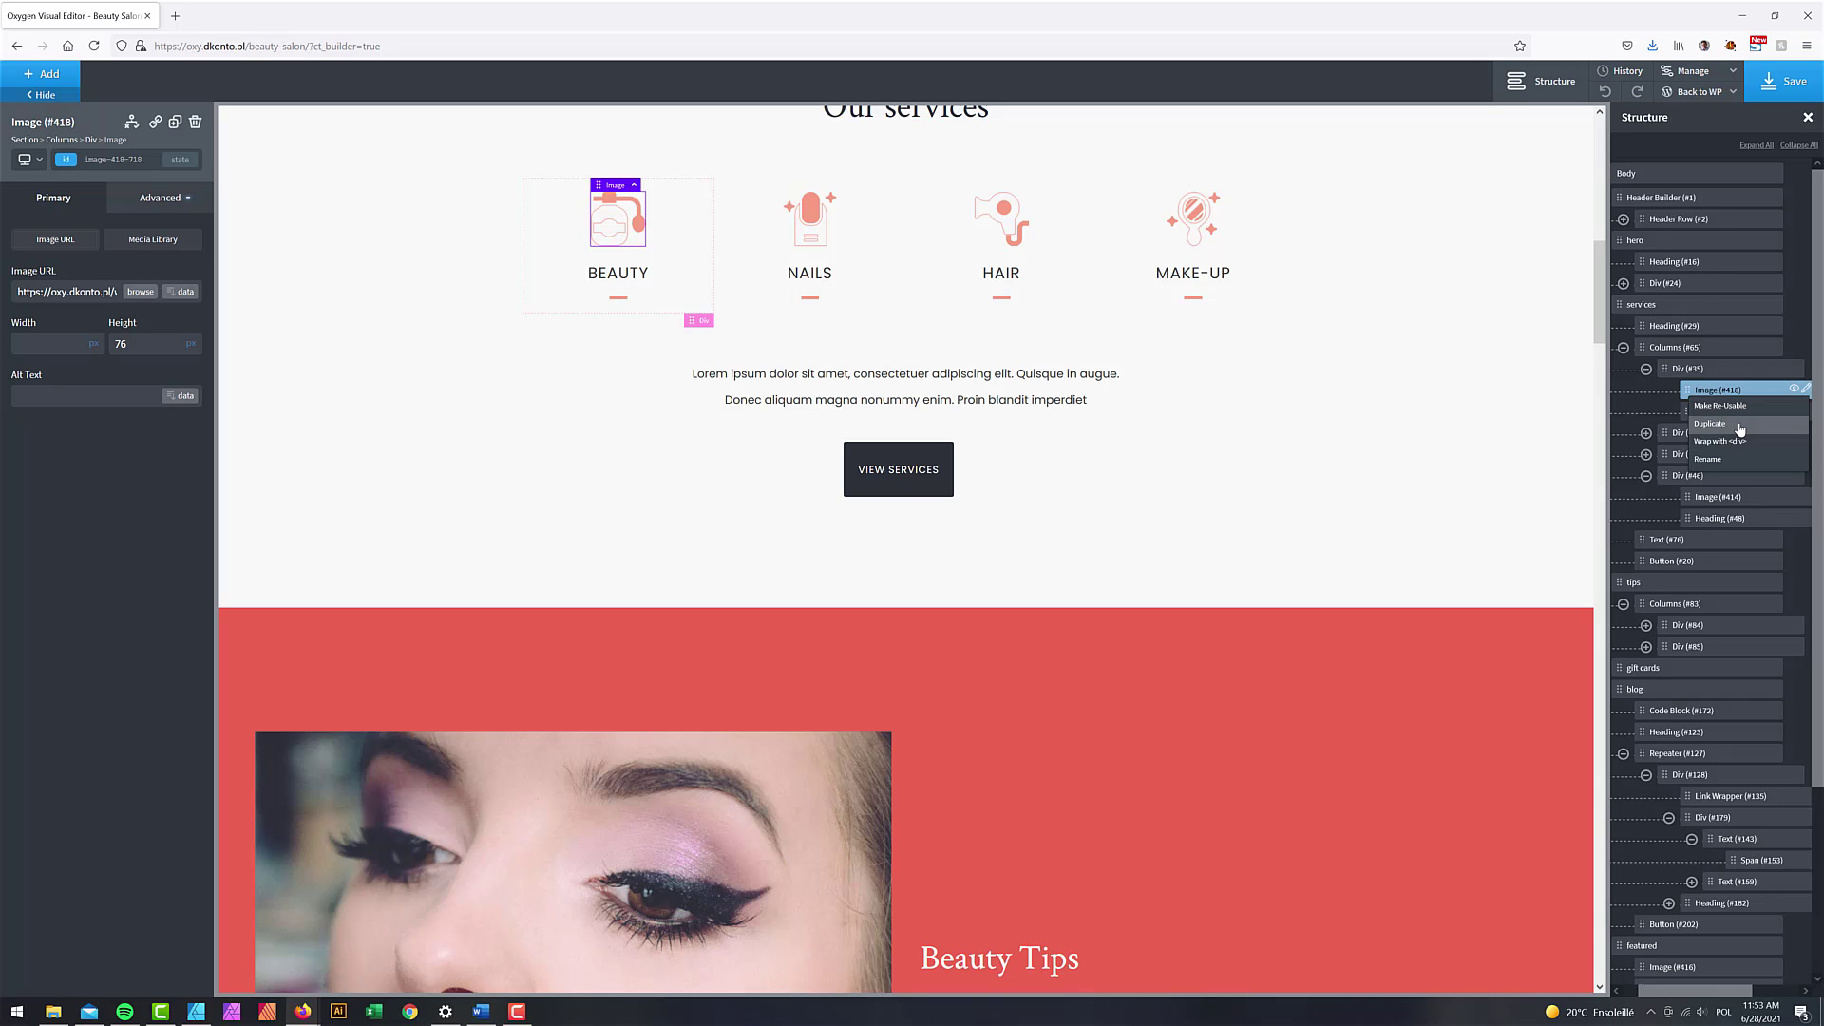
scroll(1715, 798, "down", 3)
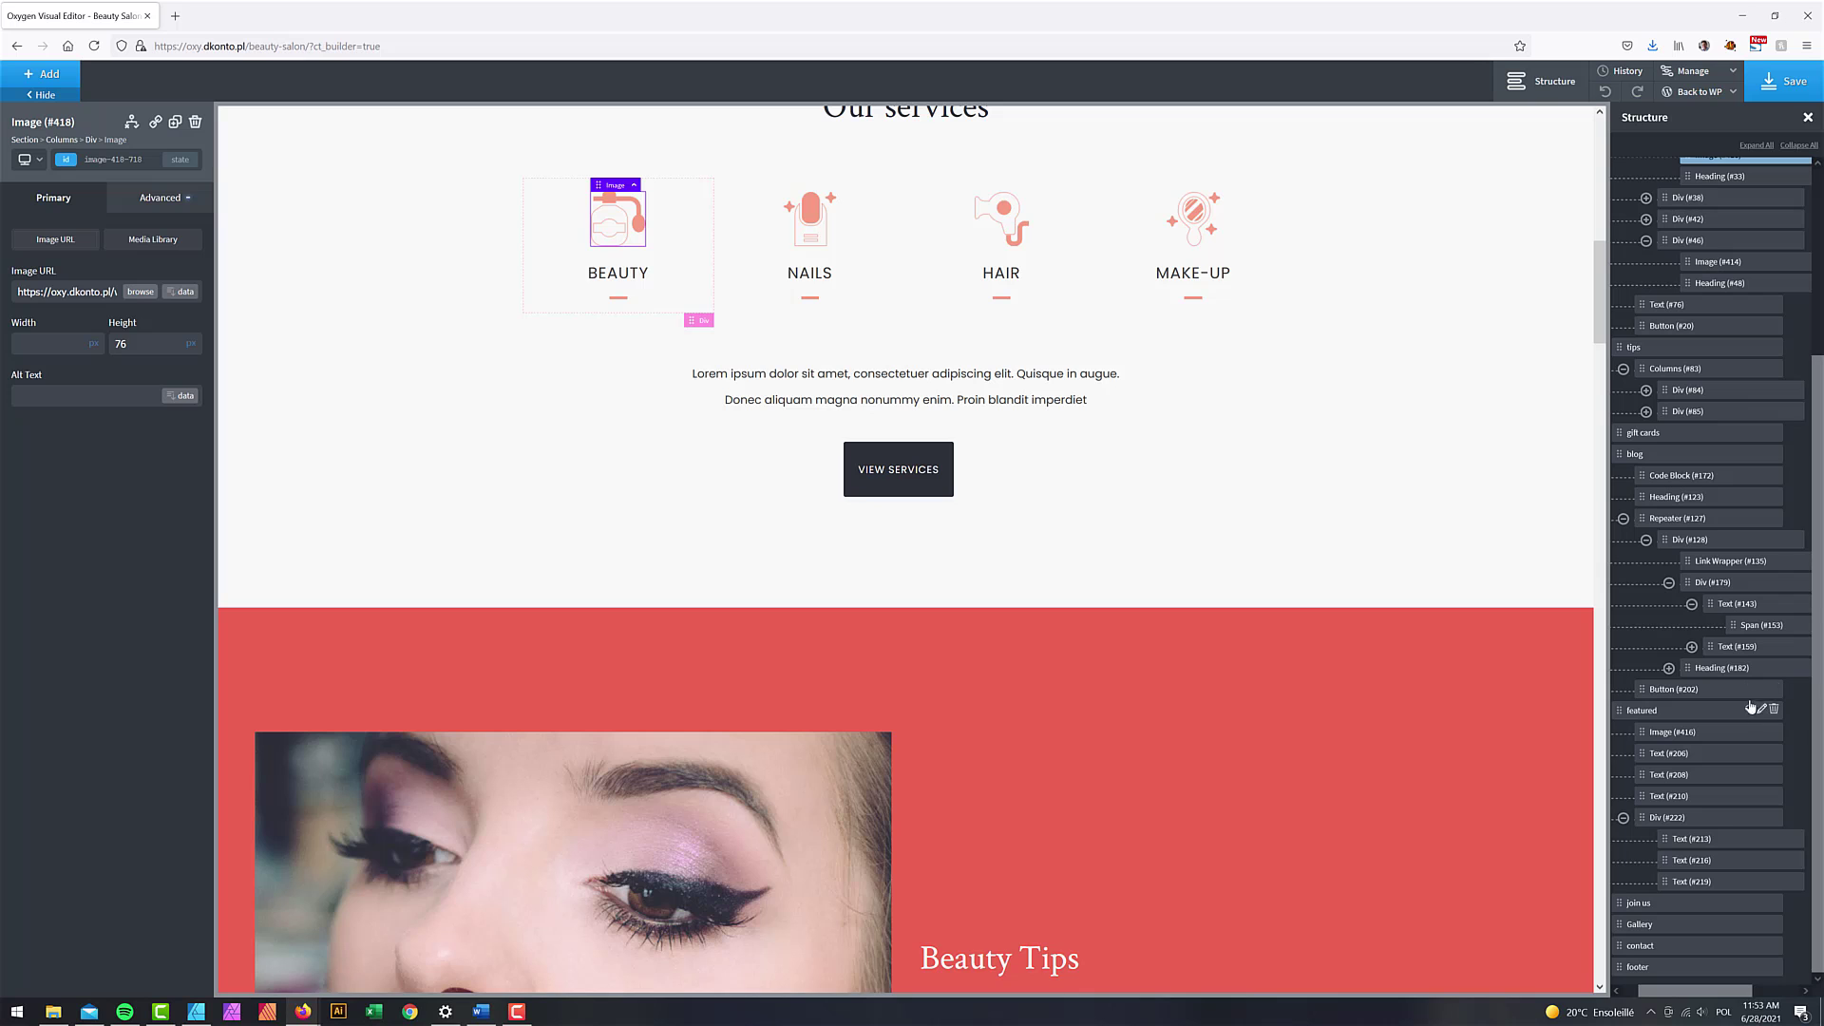
left_click(1724, 733)
mouse_move(1763, 737)
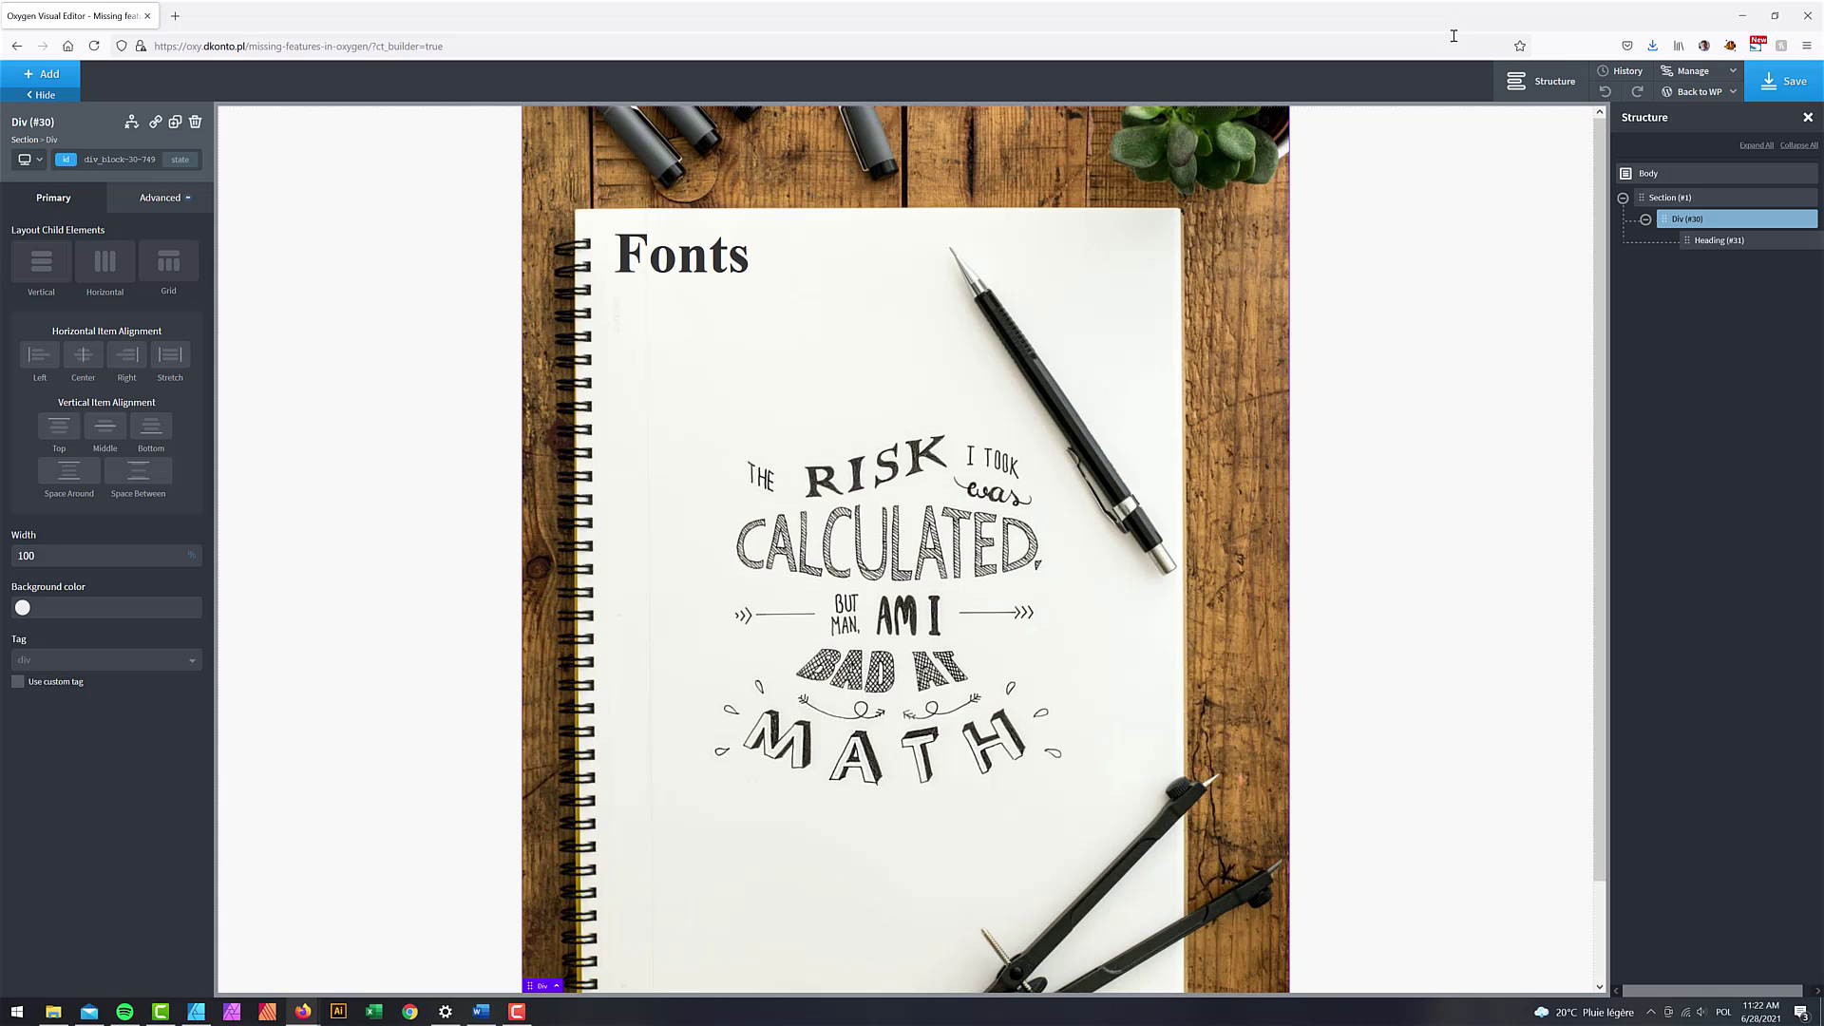
Step: Try Roboto and Merriweather as the font family of the "Fonts" heading
left_click(1717, 242)
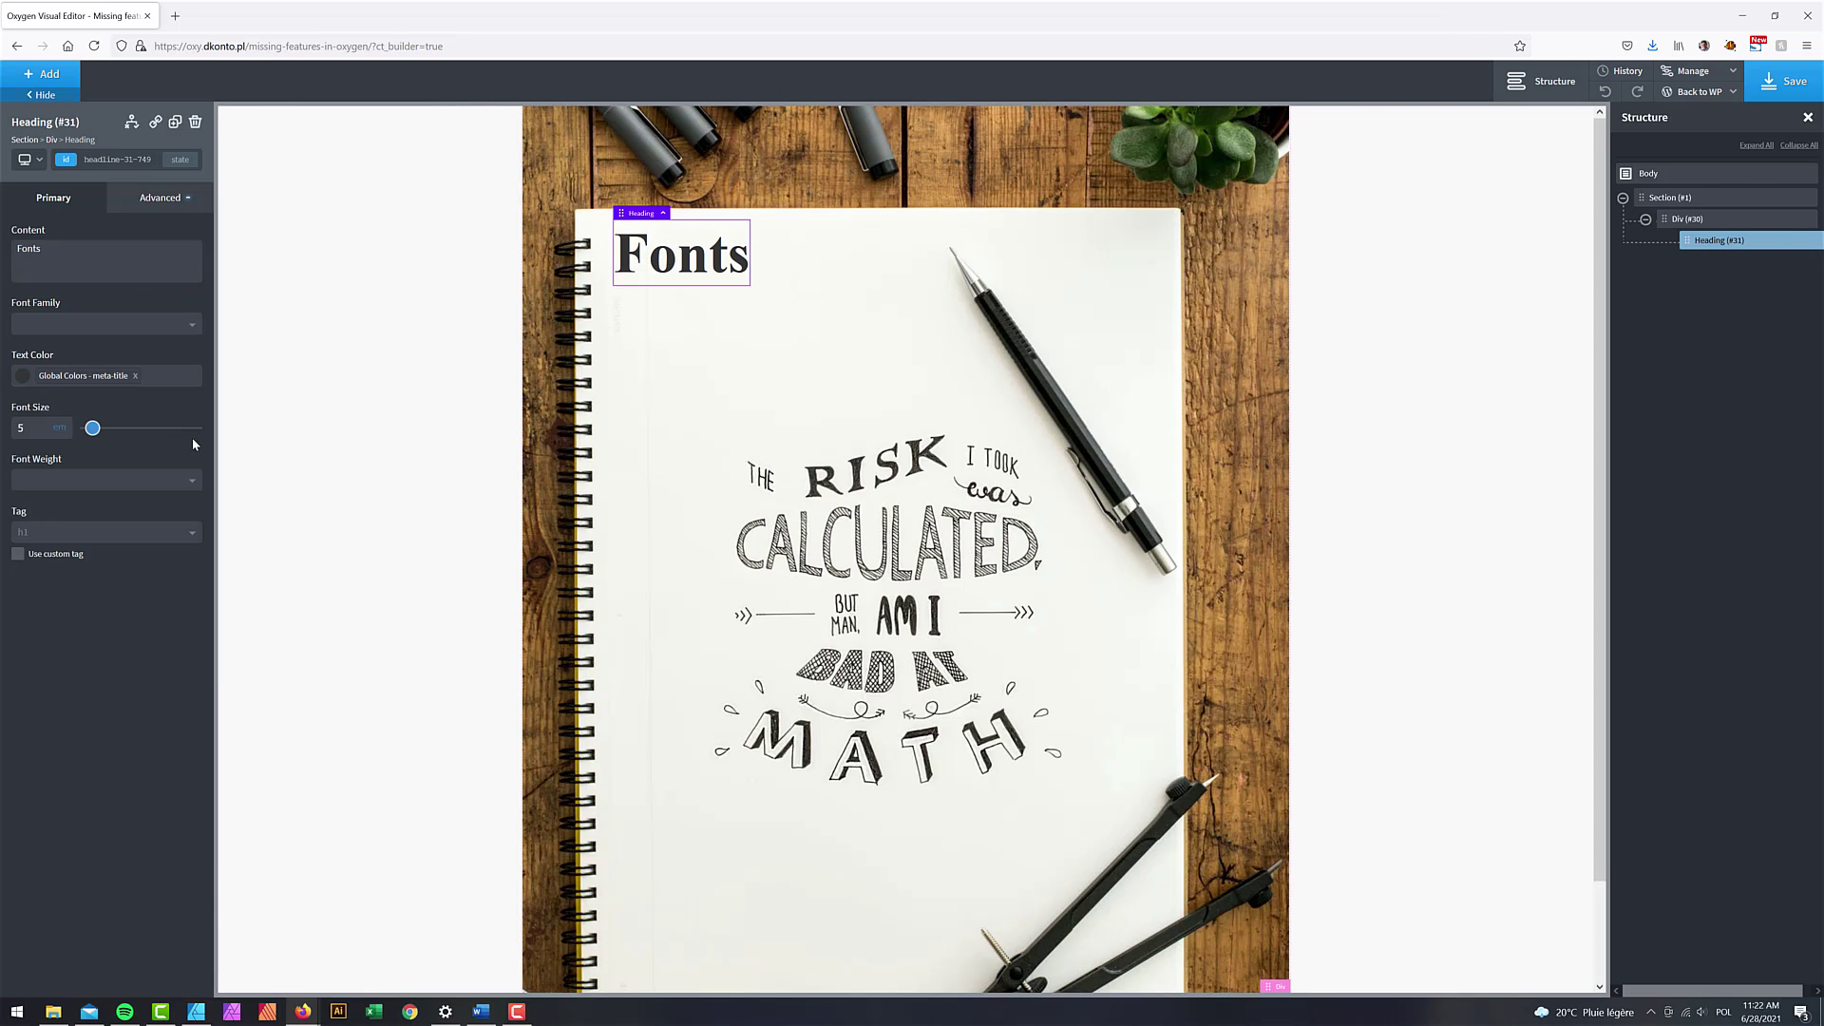
left_click(151, 328)
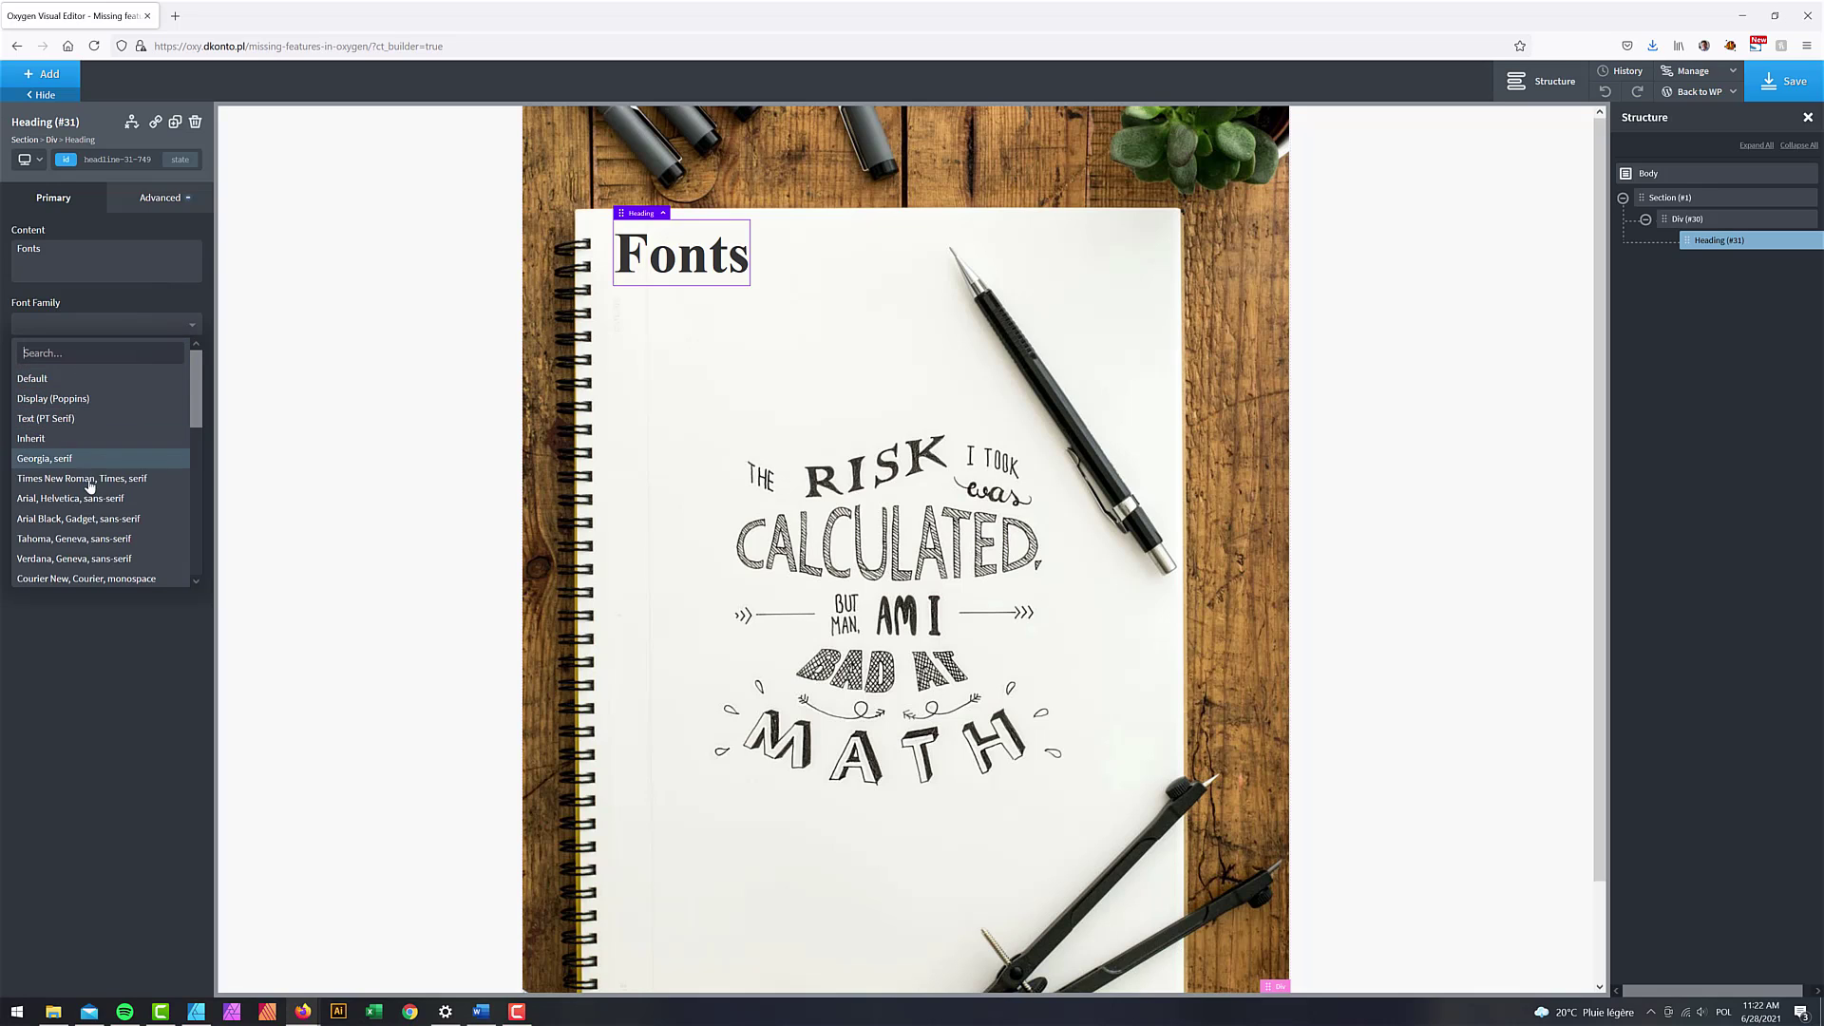
scroll(93, 489, "down", 1)
left_click(63, 522)
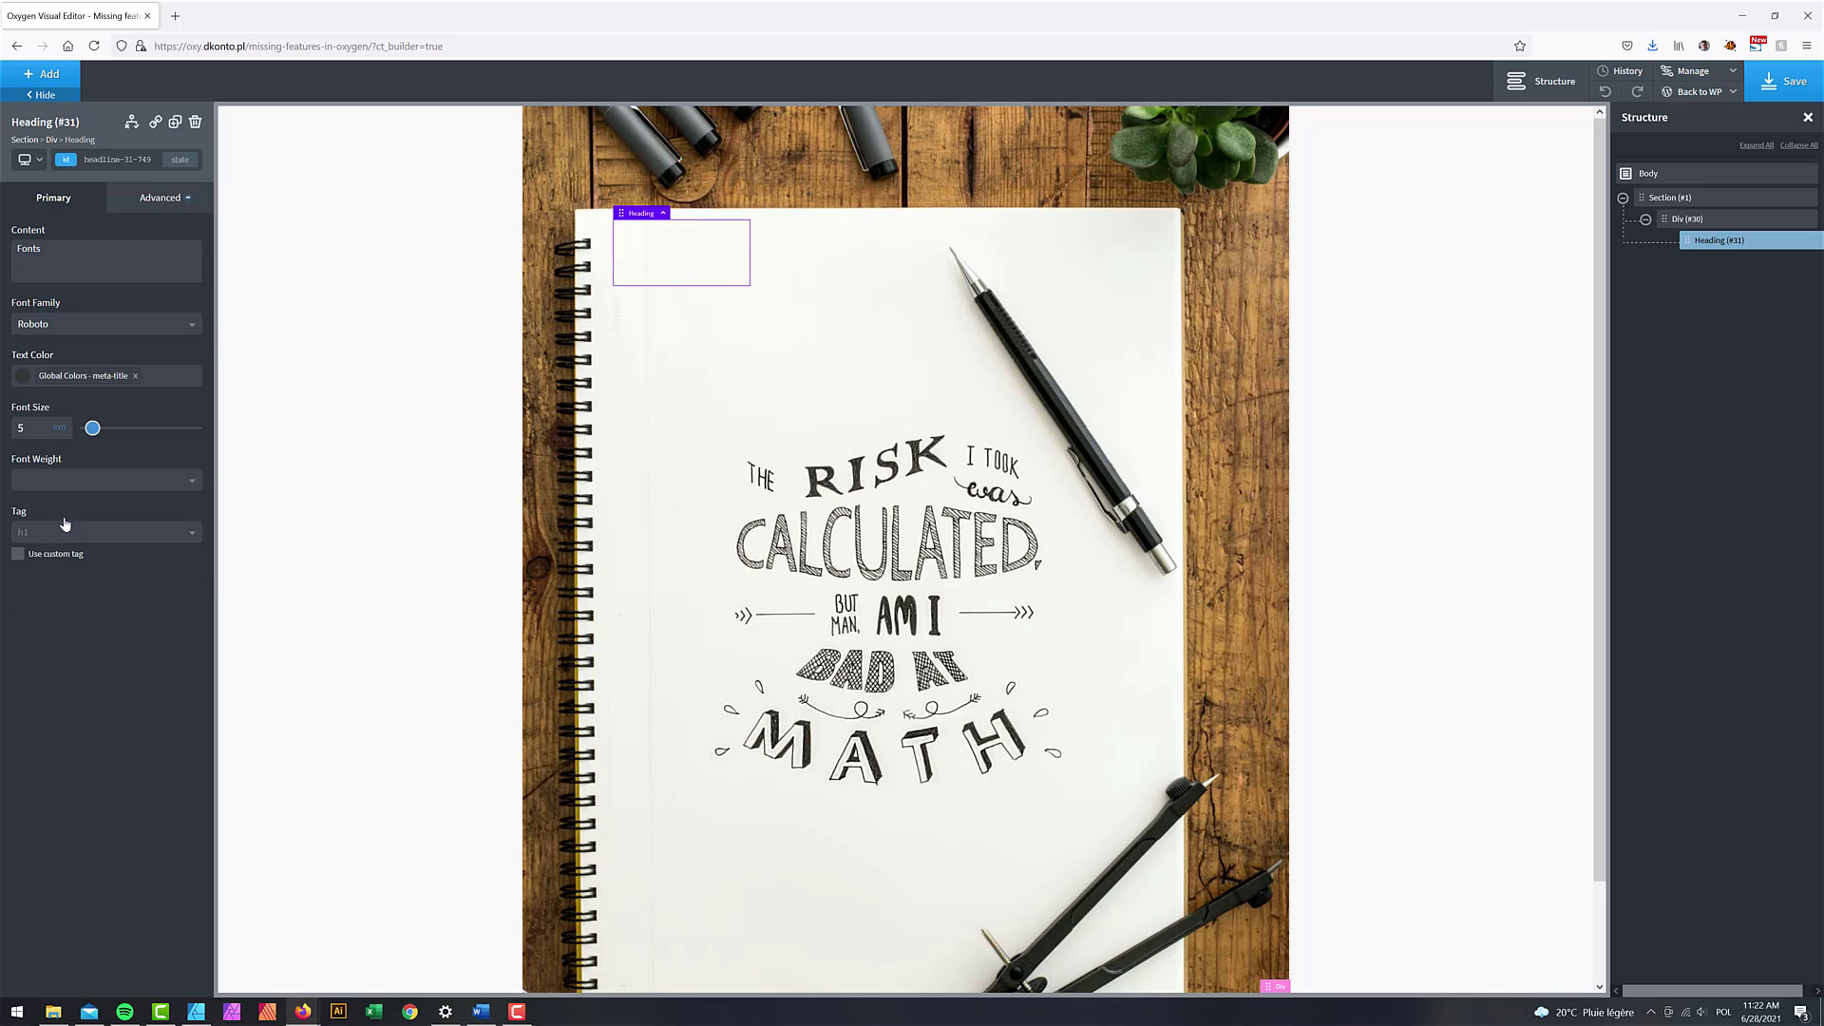
left_click(119, 329)
scroll(109, 494, "down", 3)
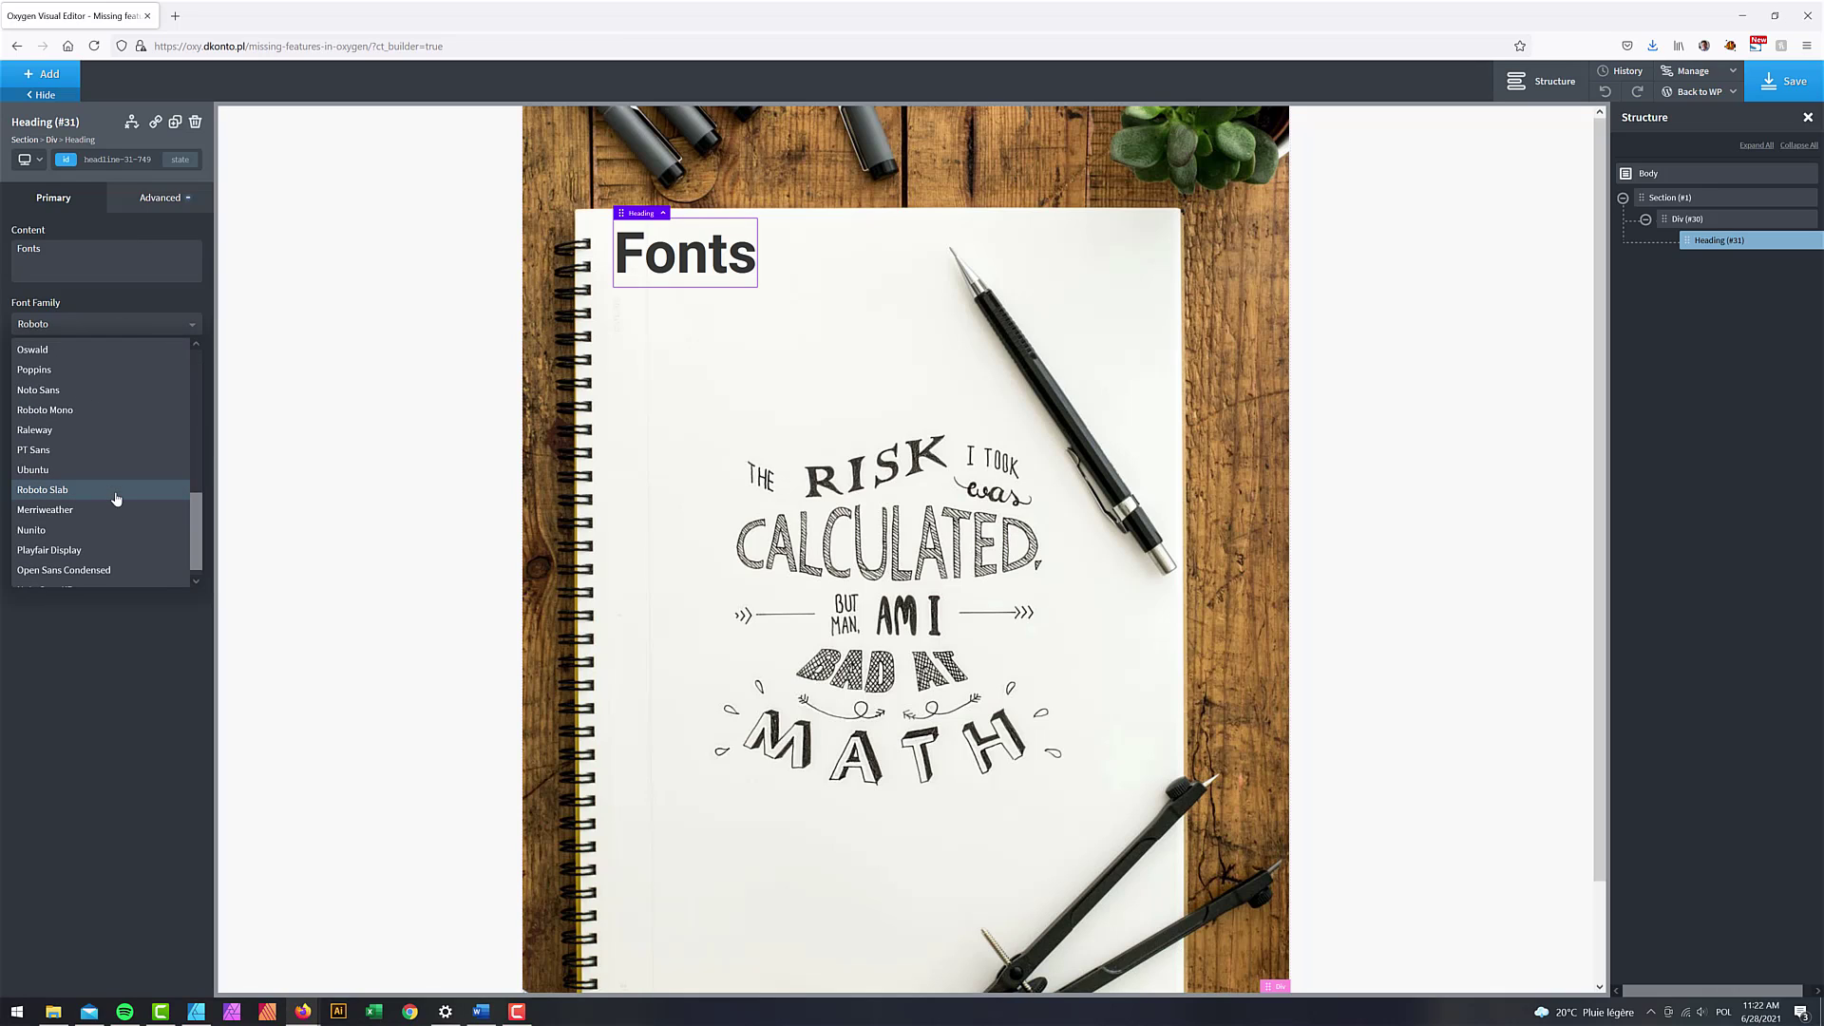
left_click(78, 511)
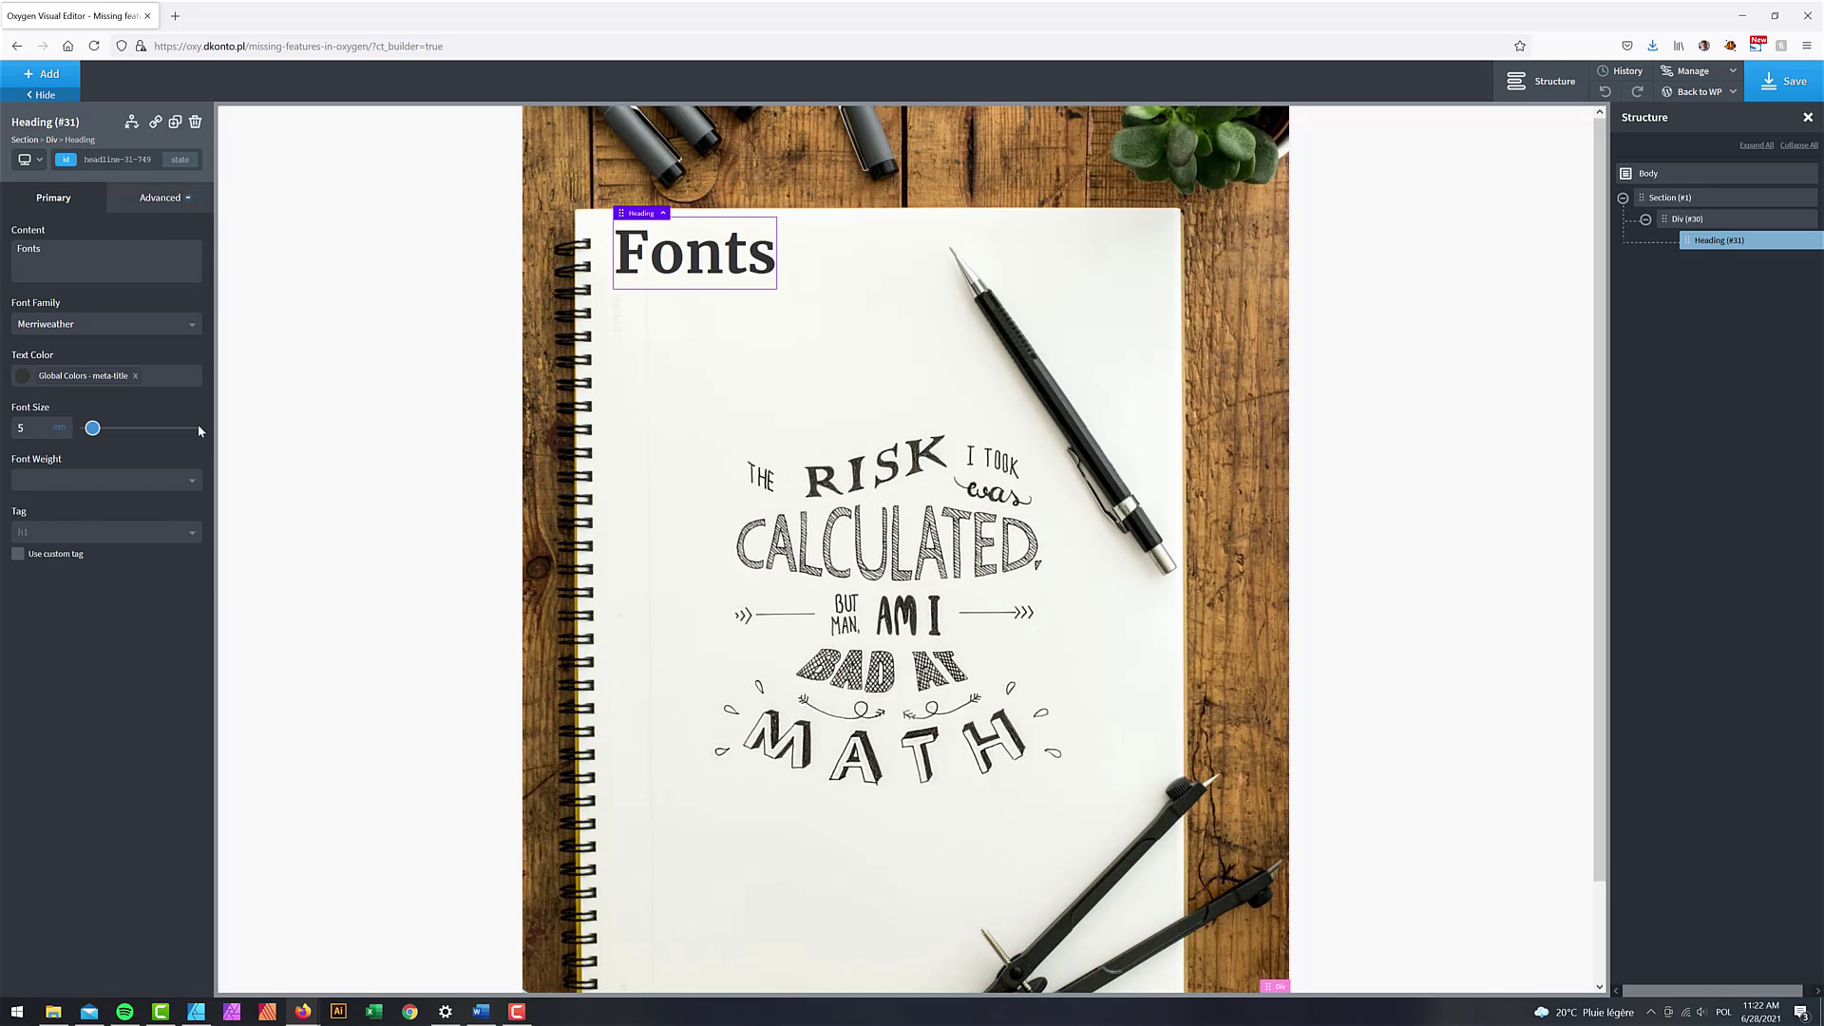
Step: Switch the "Fonts" heading's font family to Ubuntu and back to Roboto
left_click(112, 325)
scroll(121, 439, "down", 5)
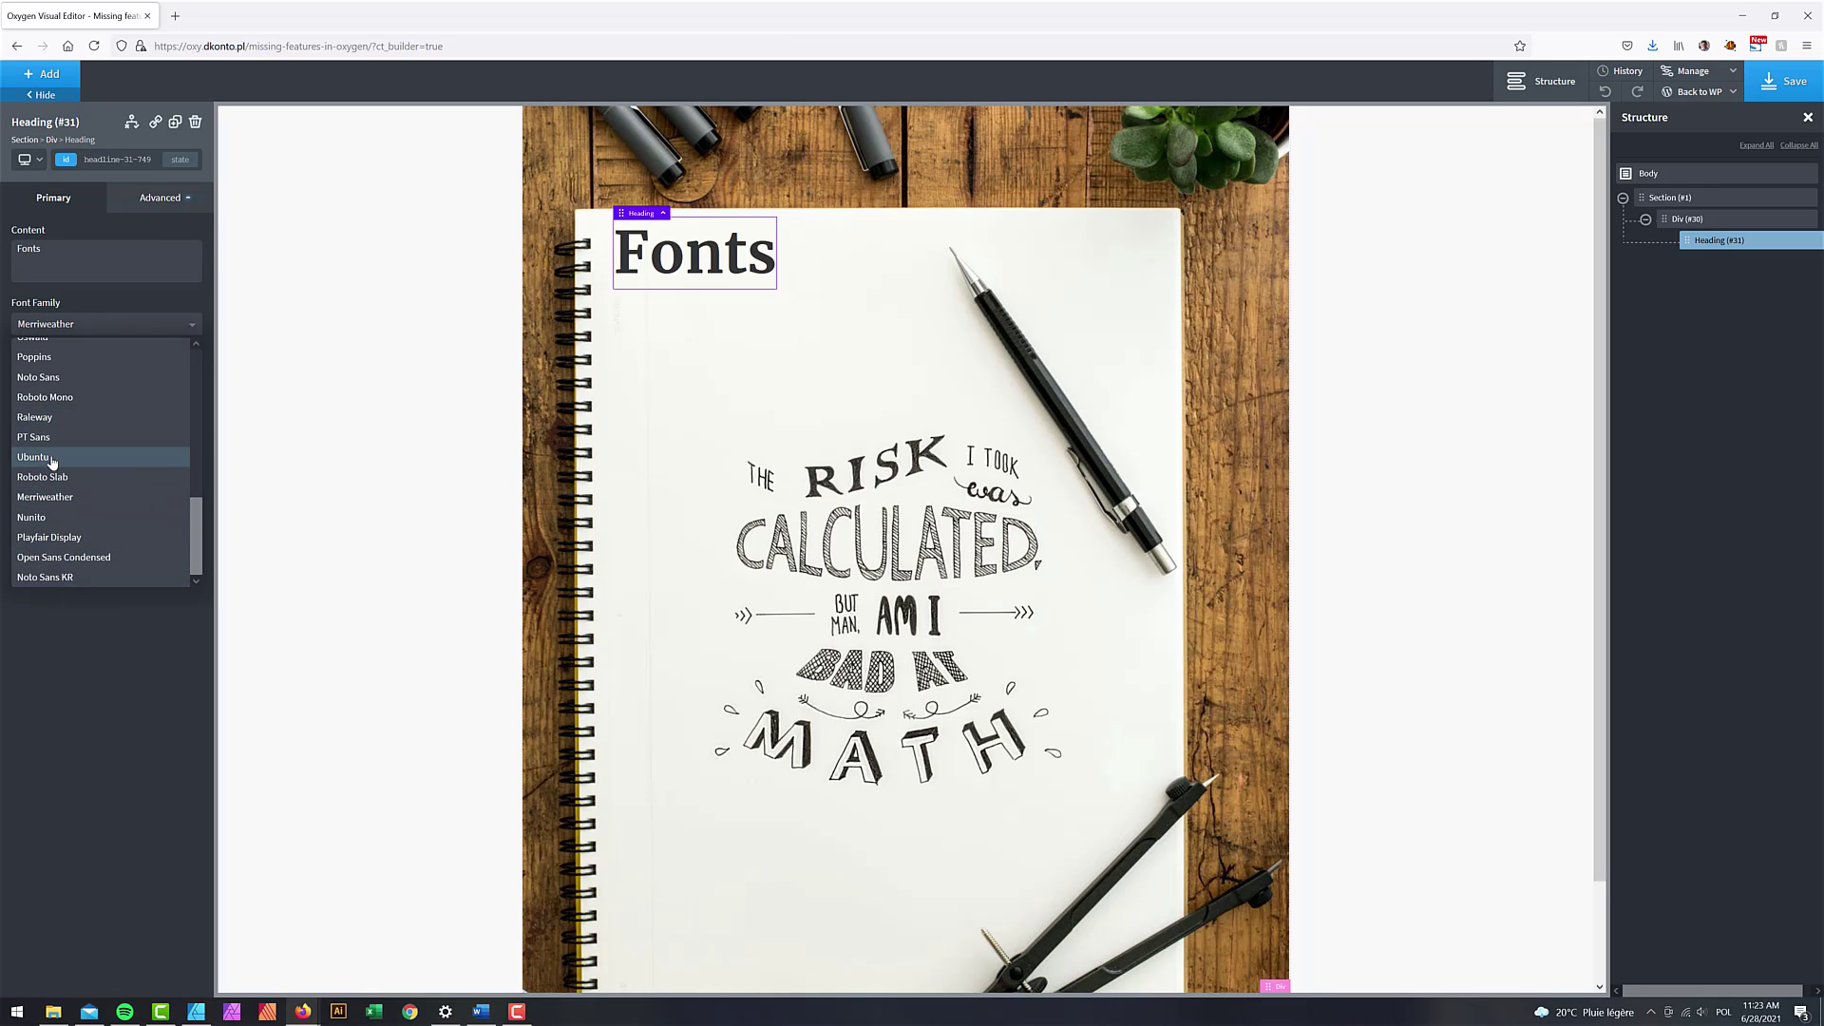
left_click(49, 460)
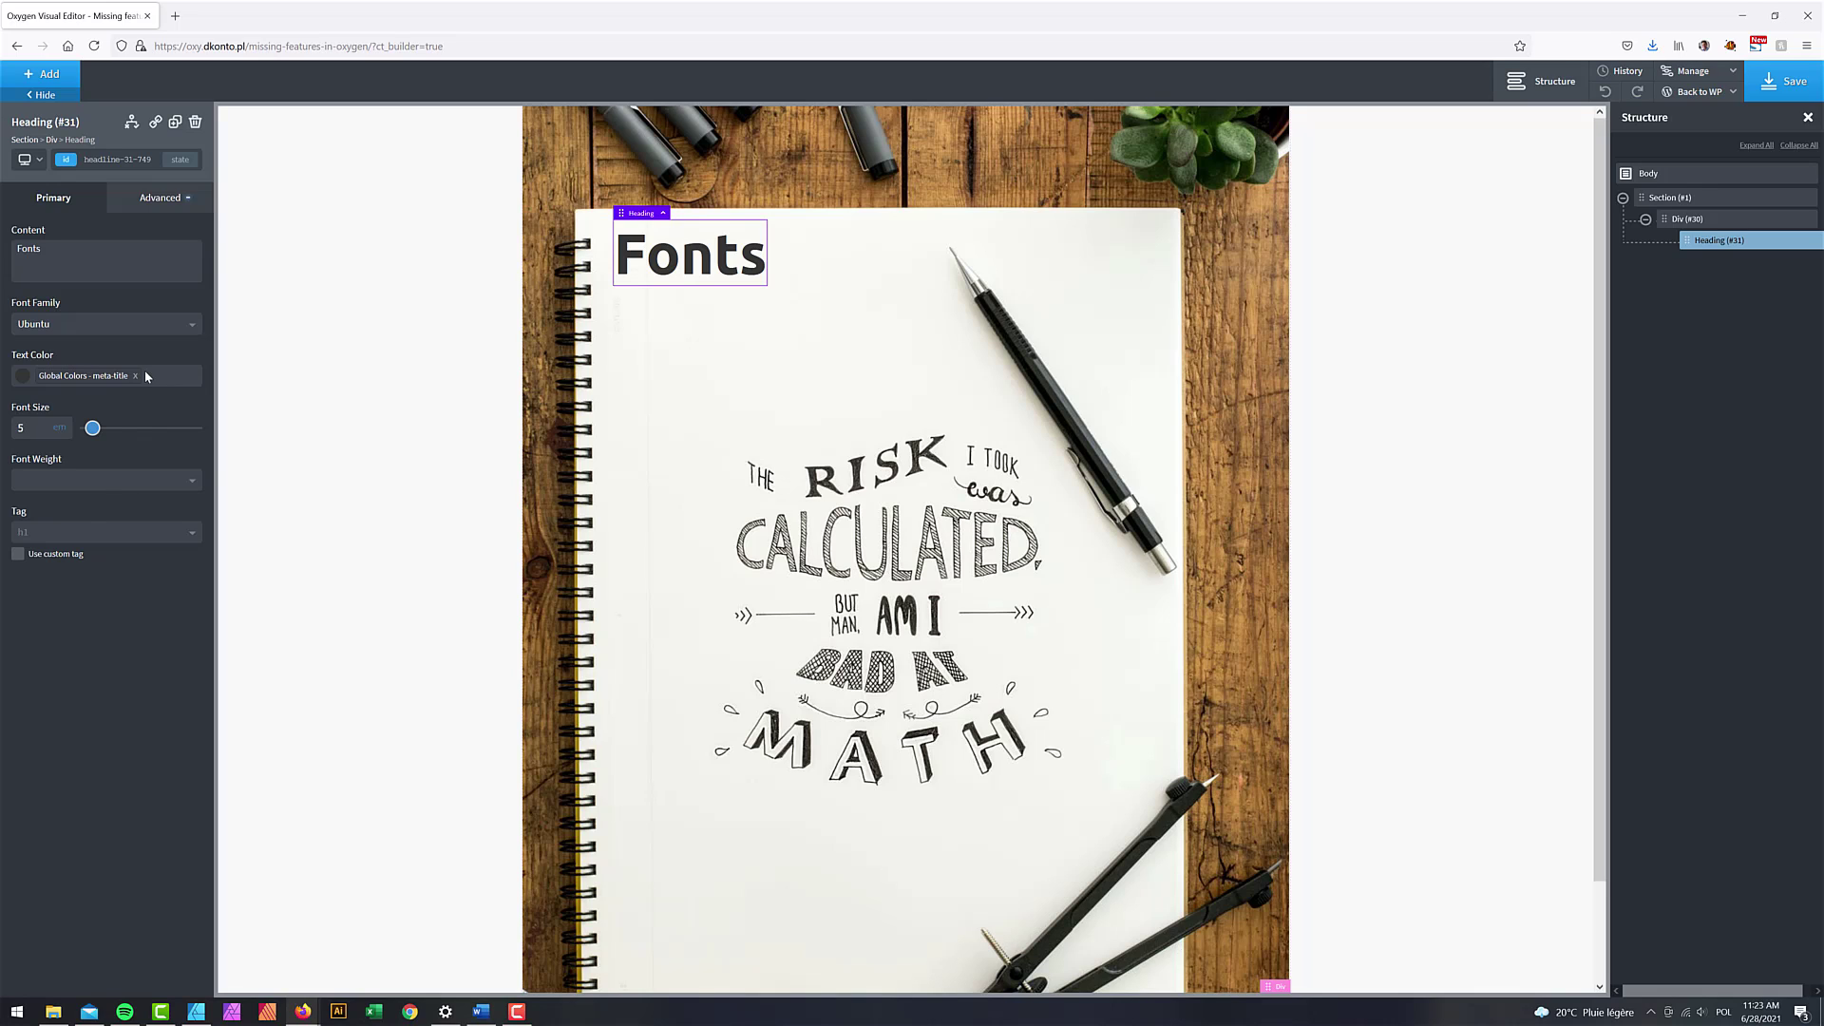
left_click(98, 321)
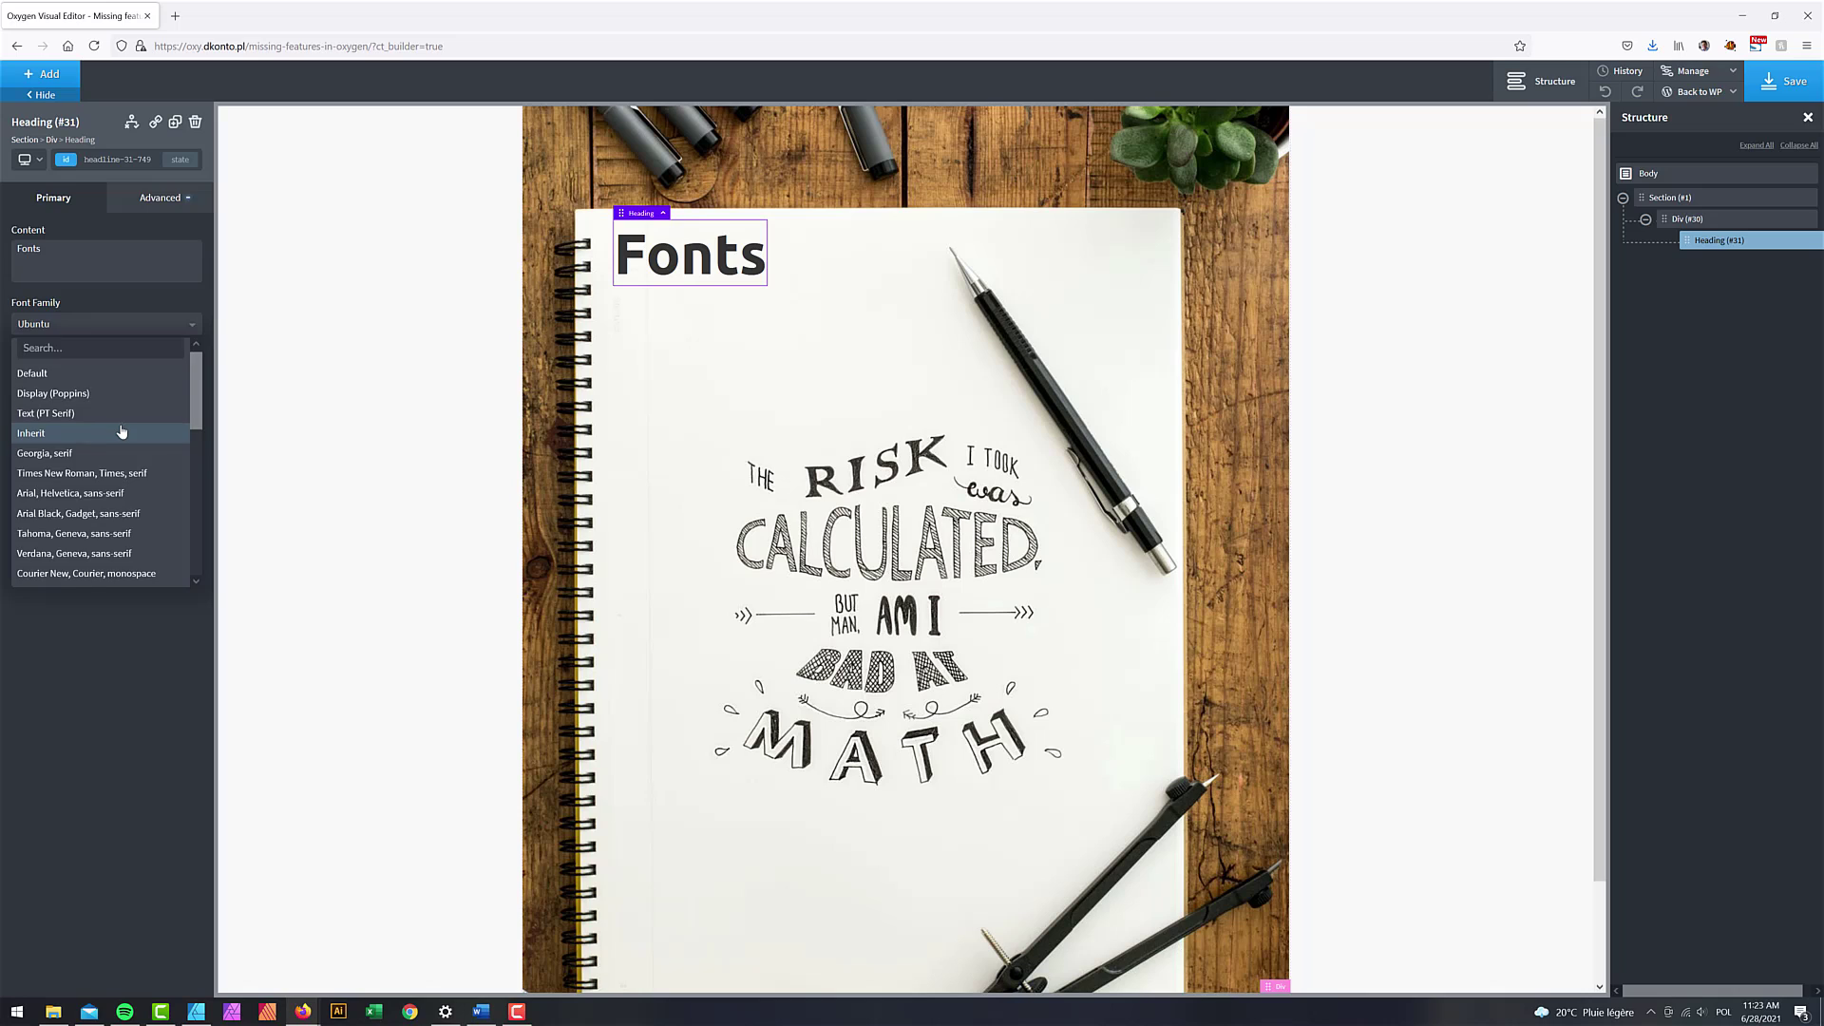
scroll(121, 430, "down", 3)
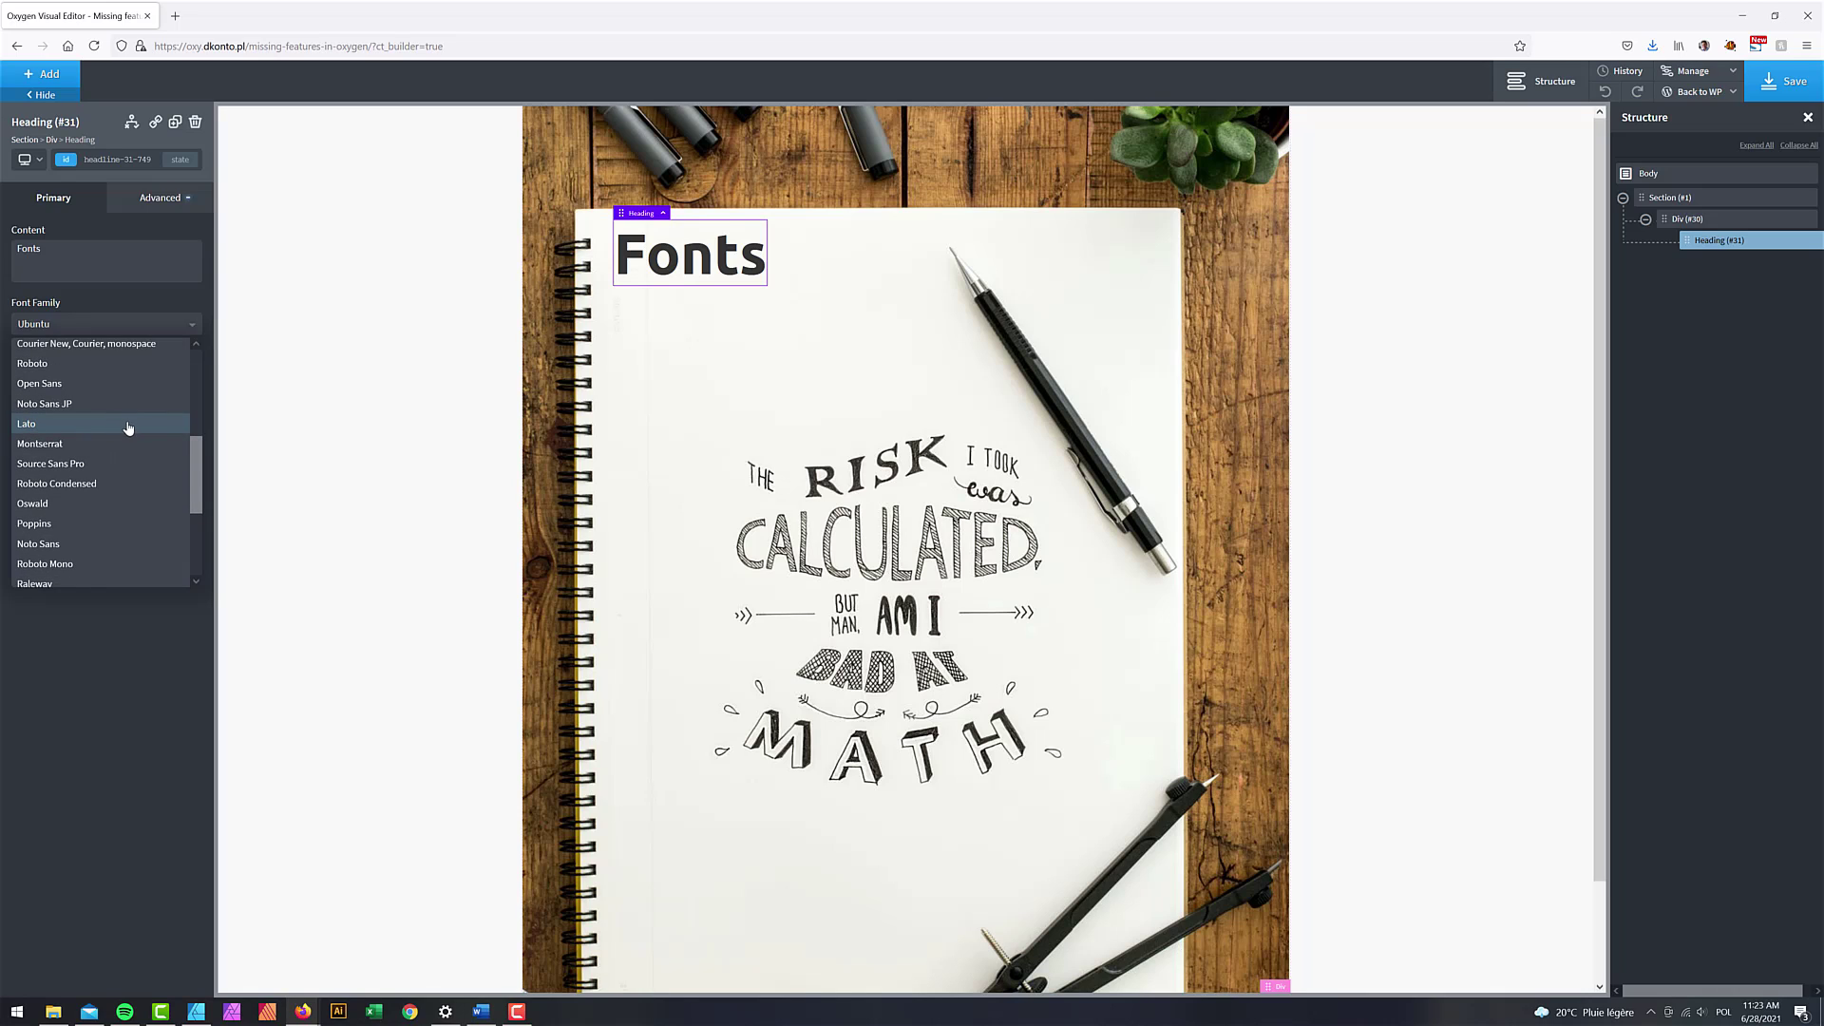
left_click(64, 367)
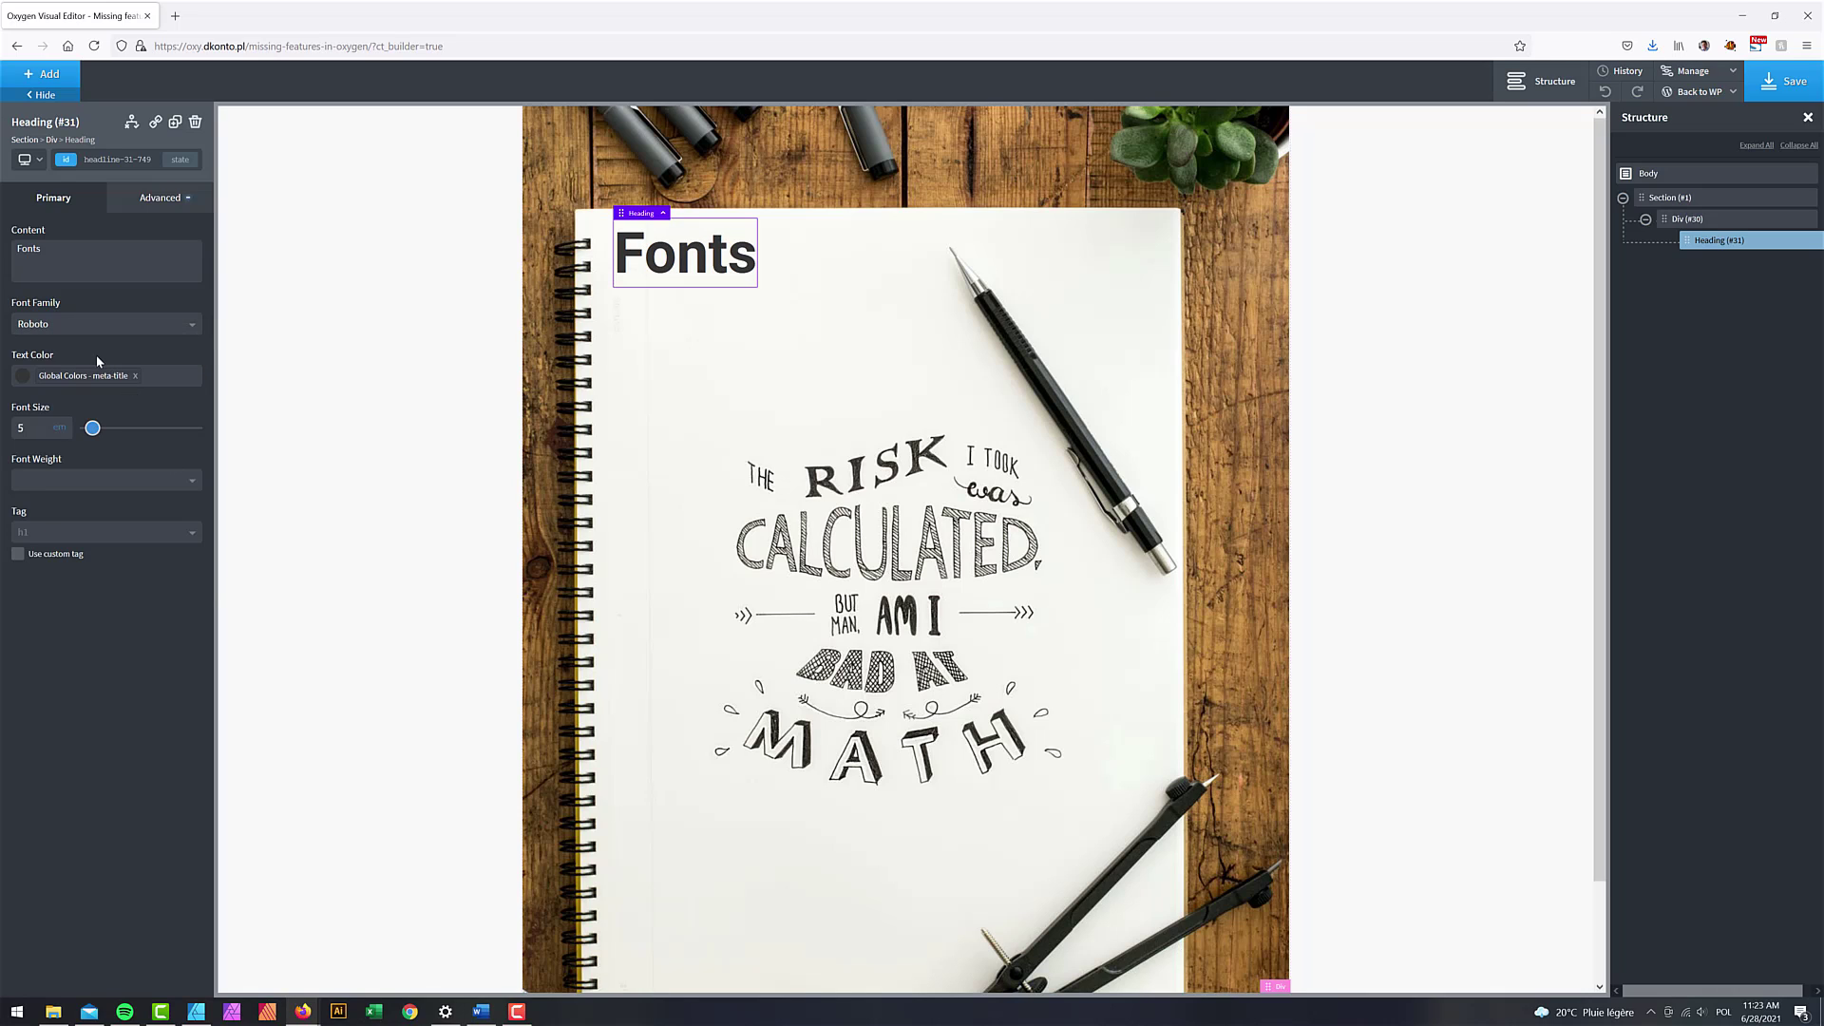
Step: Set the "Fonts" heading's font family to Montserrat and reopen the list of available fonts
left_click(89, 327)
scroll(119, 460, "down", 3)
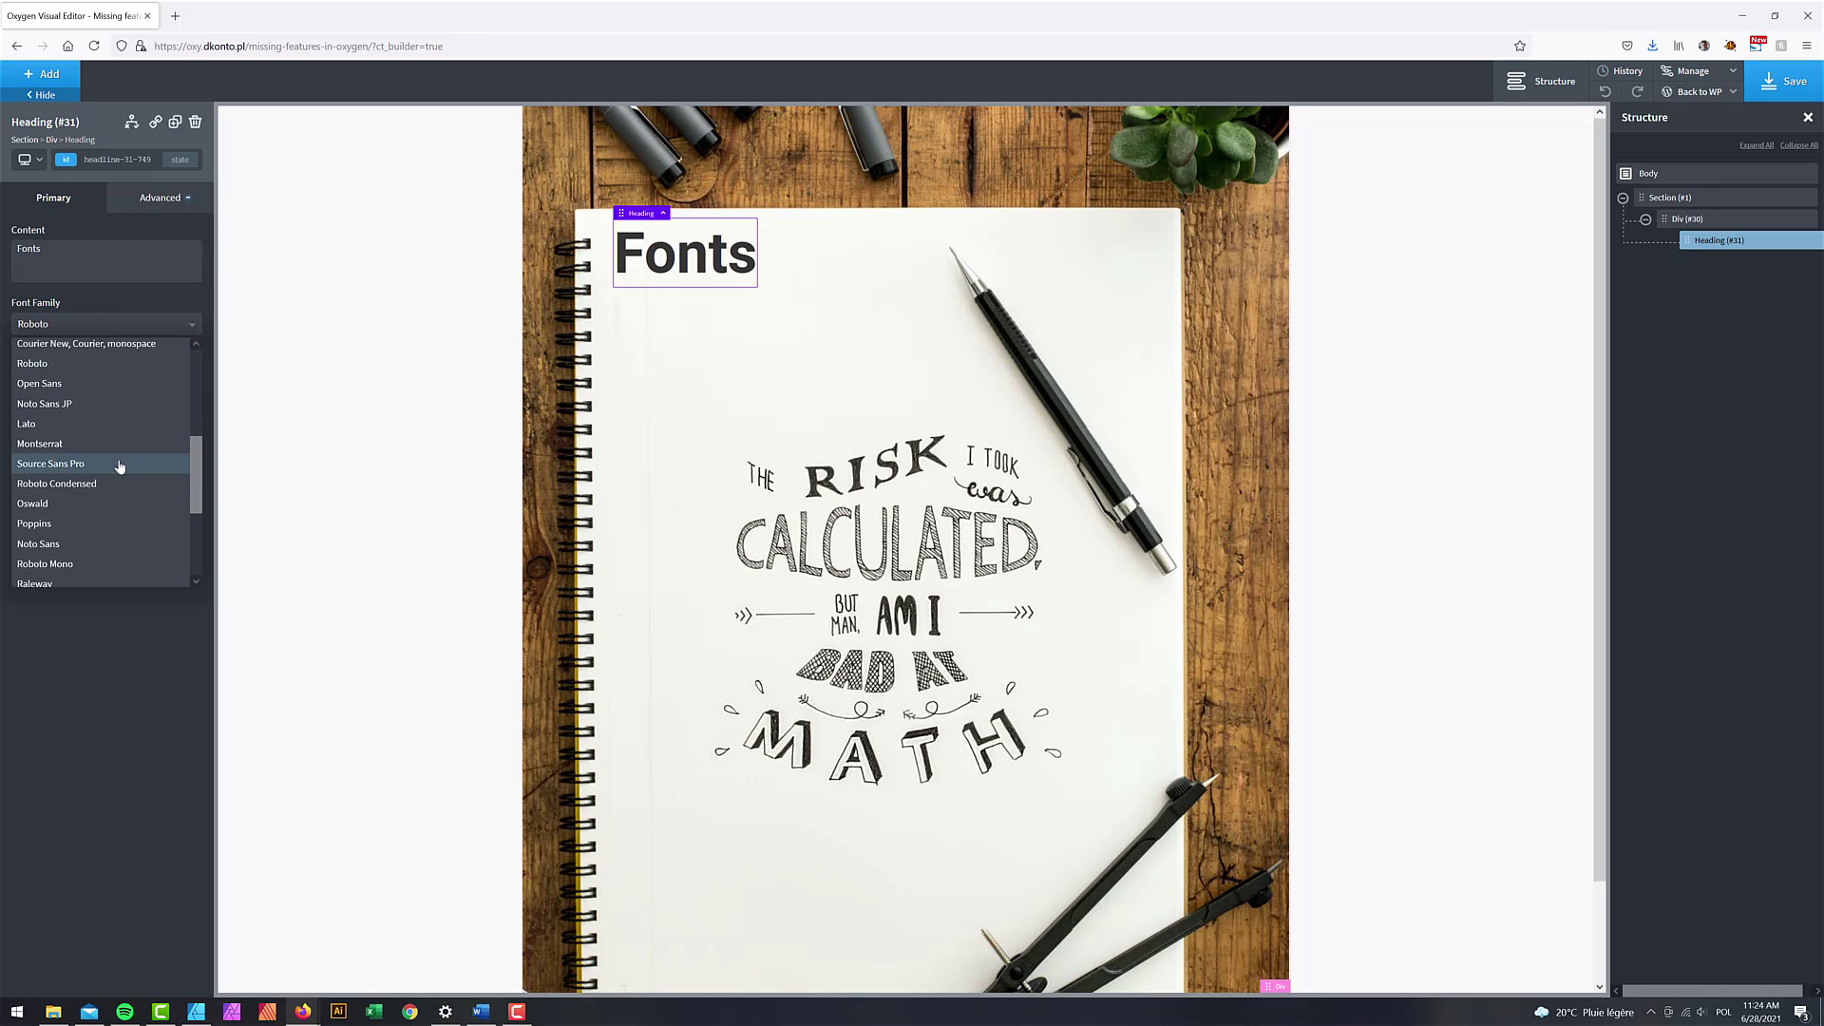
left_click(70, 443)
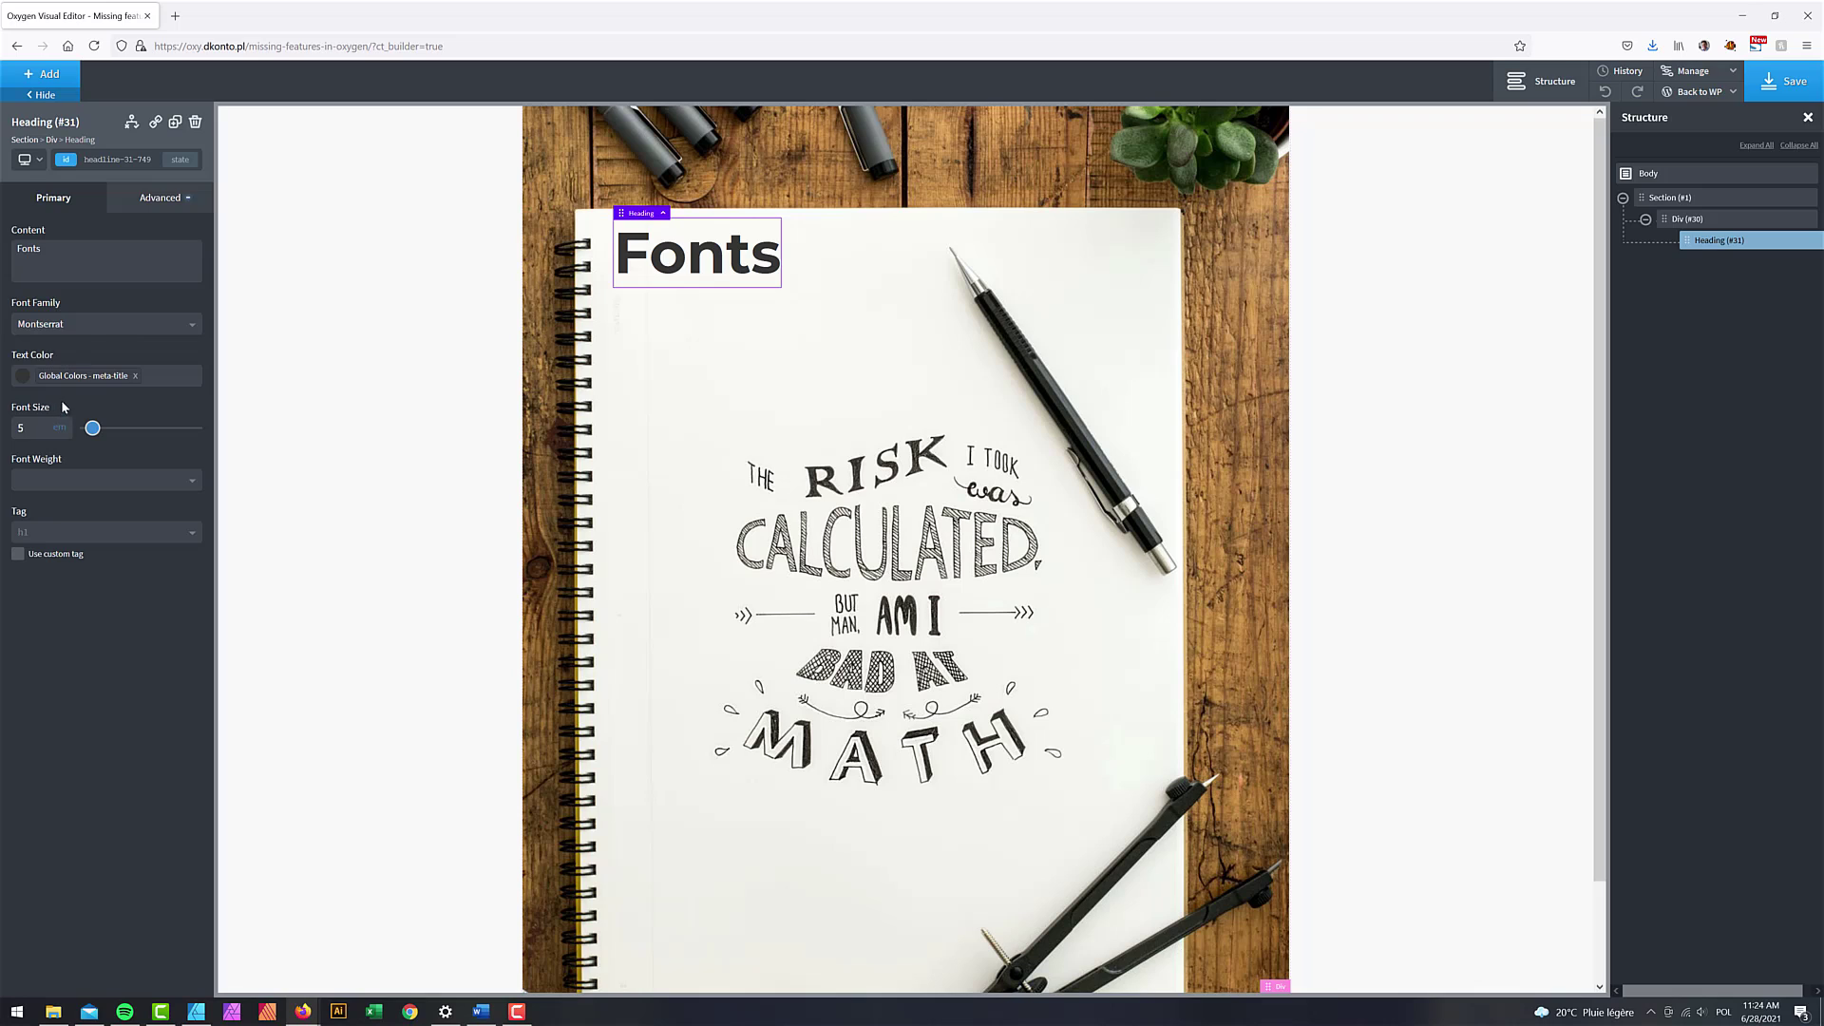
left_click(86, 326)
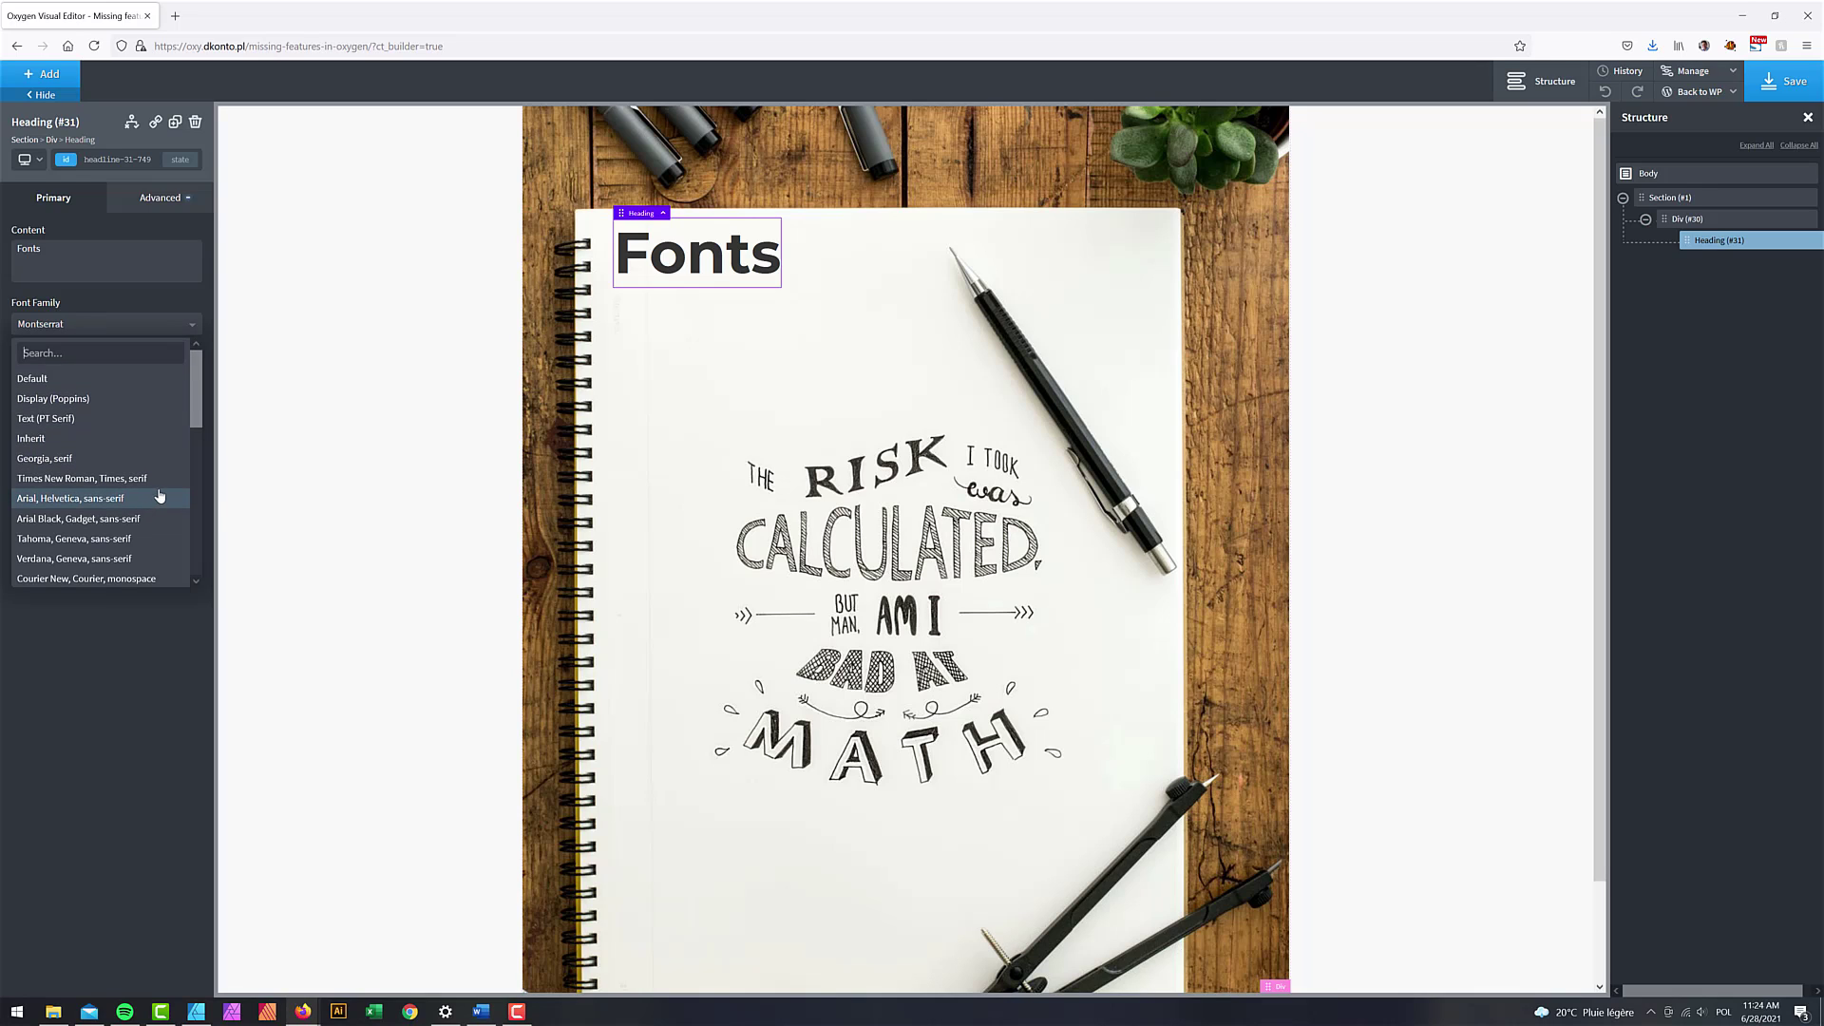
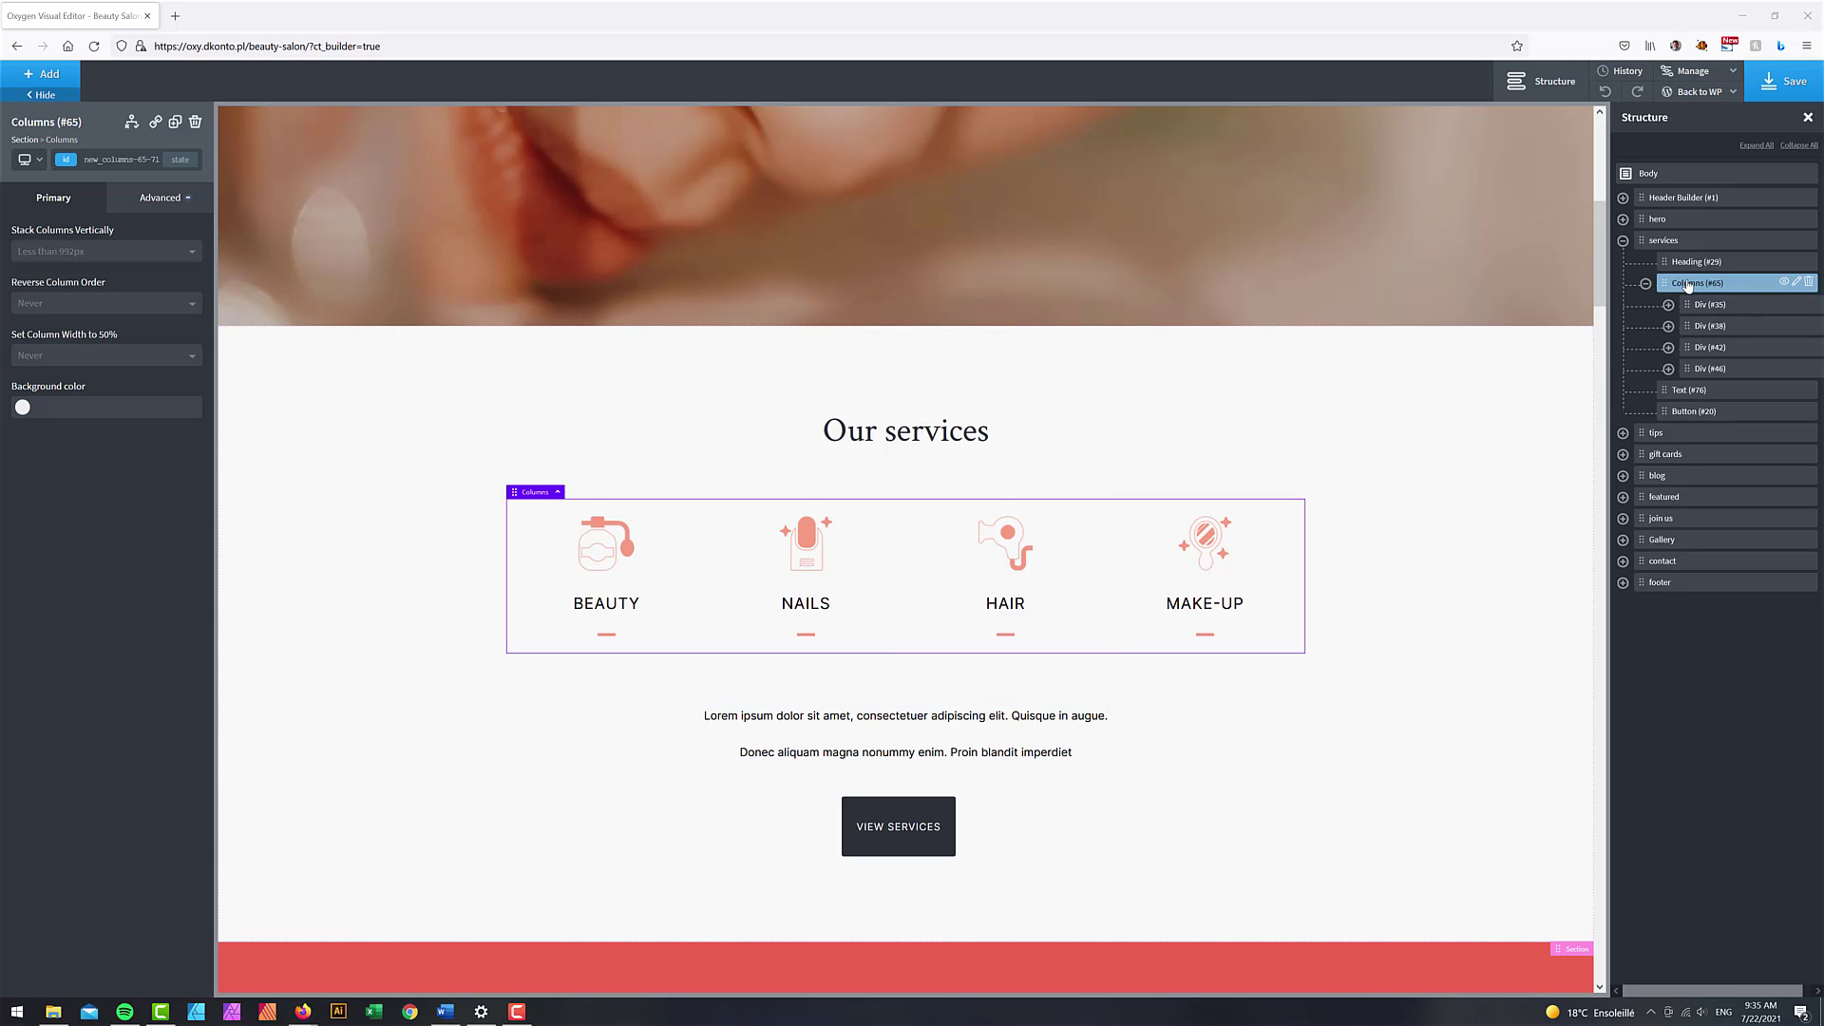
Step: Try deleting the Make-up column in the services section to check the Beauty and Nails column widths, and undo the deletion
left_click(1745, 377)
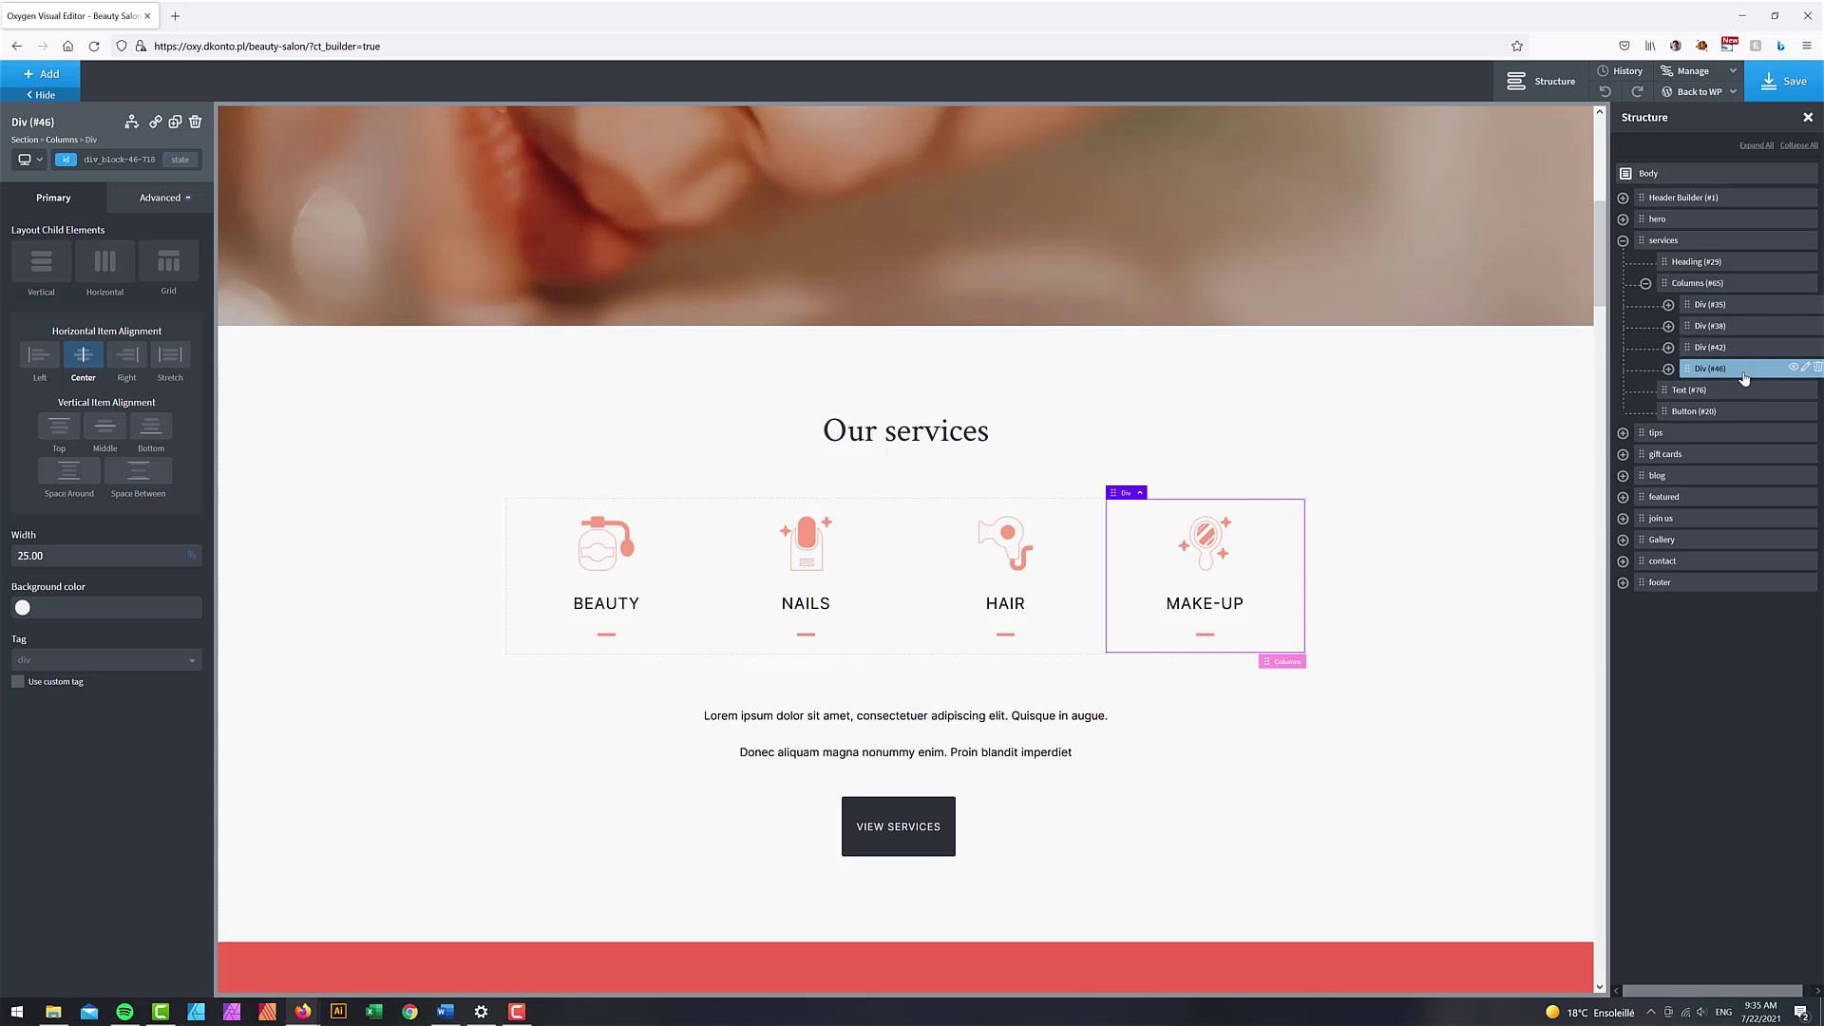
left_click(1817, 369)
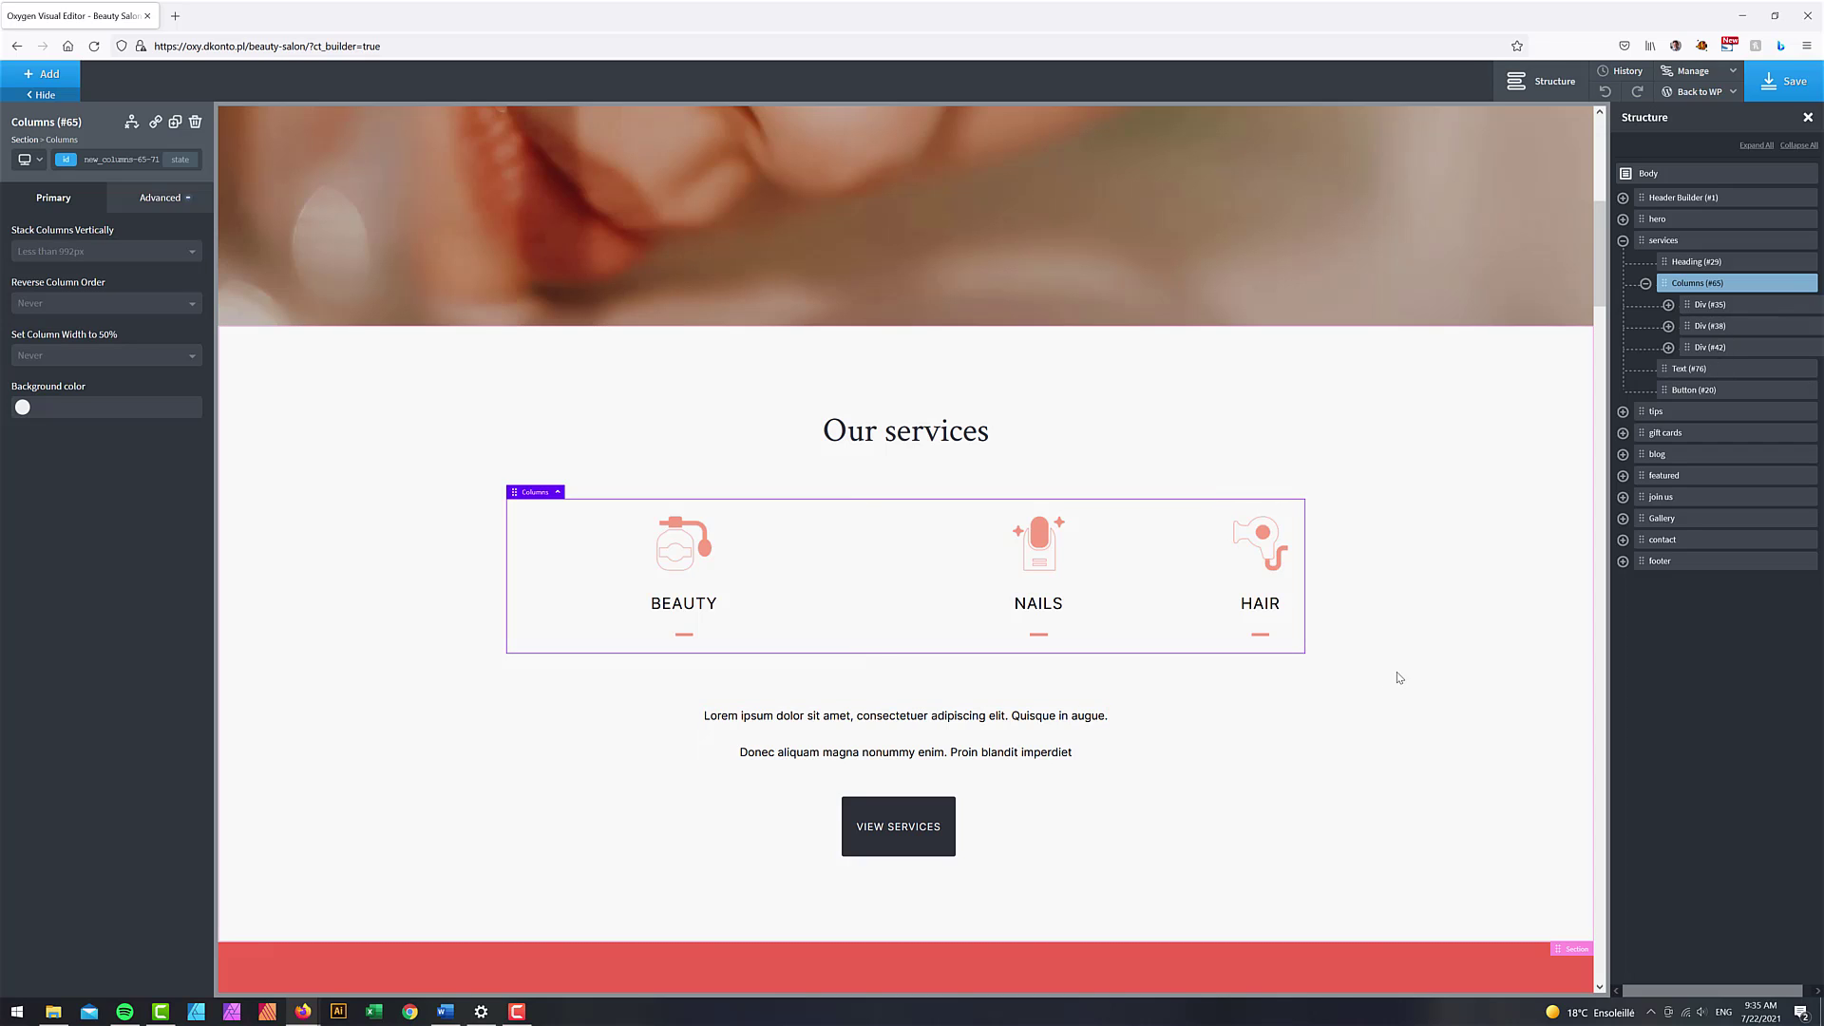
left_click(1707, 306)
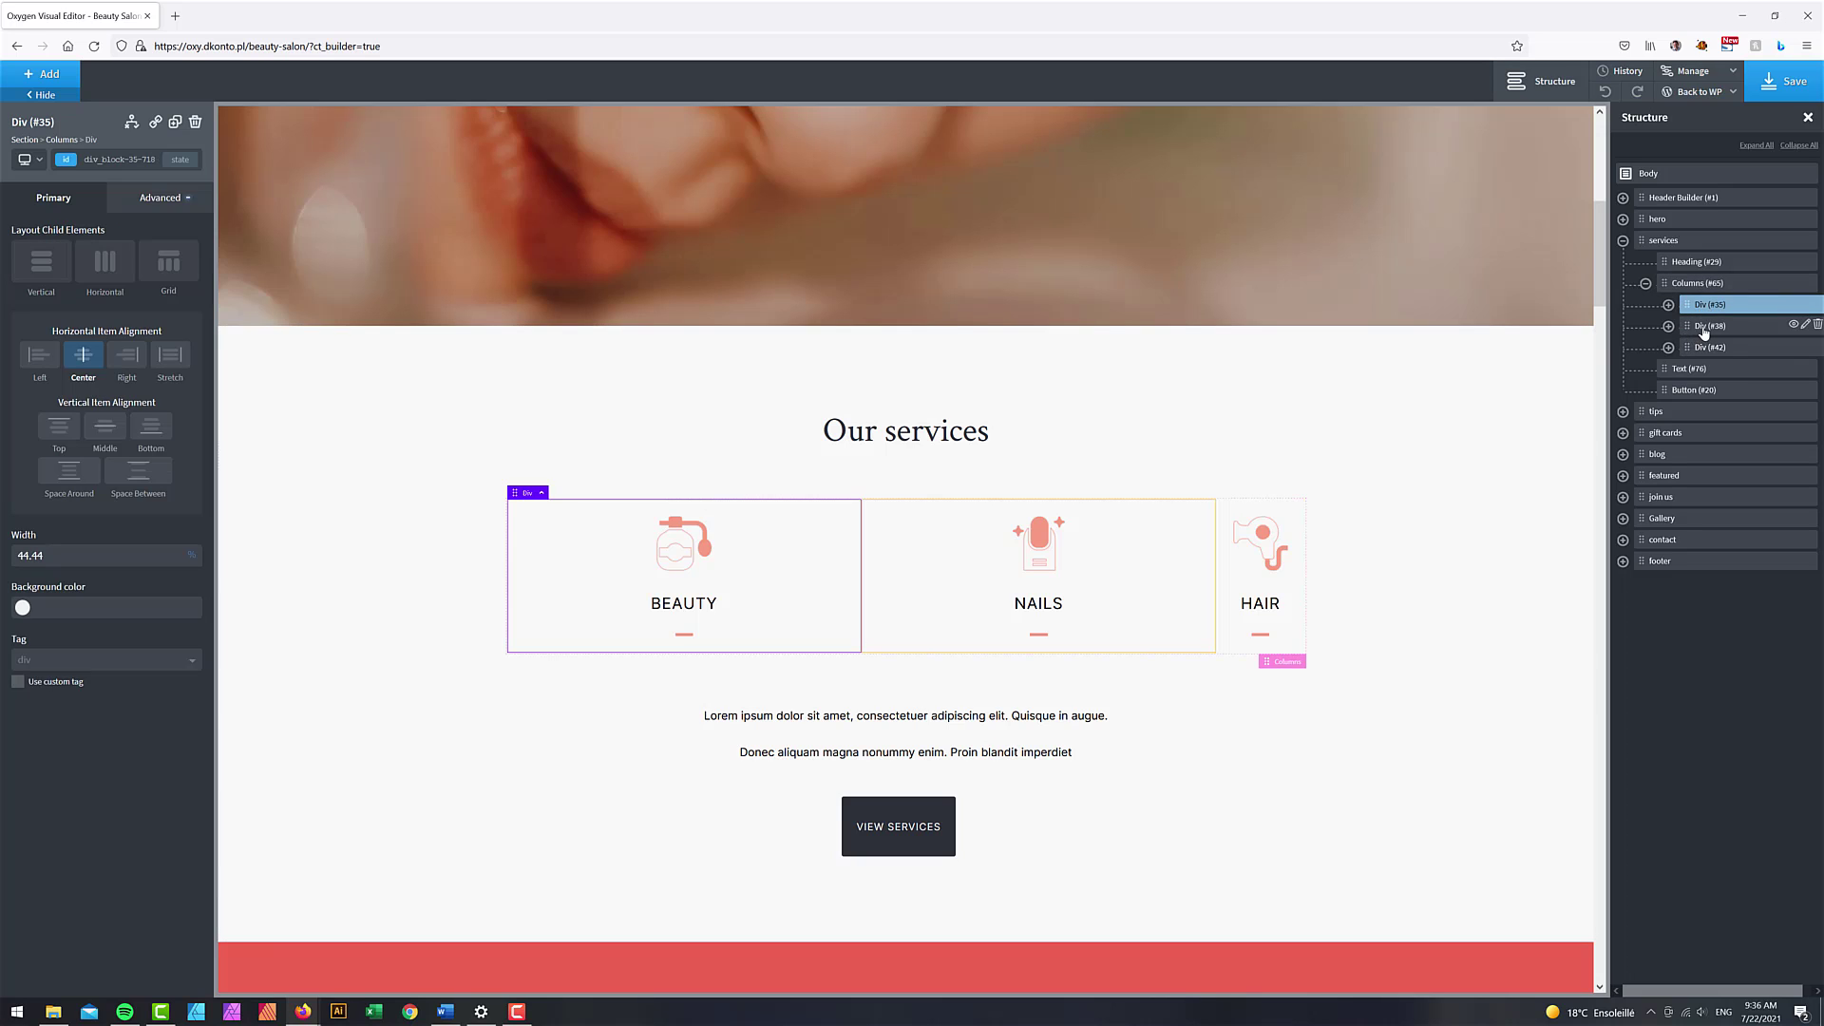
left_click(950, 579)
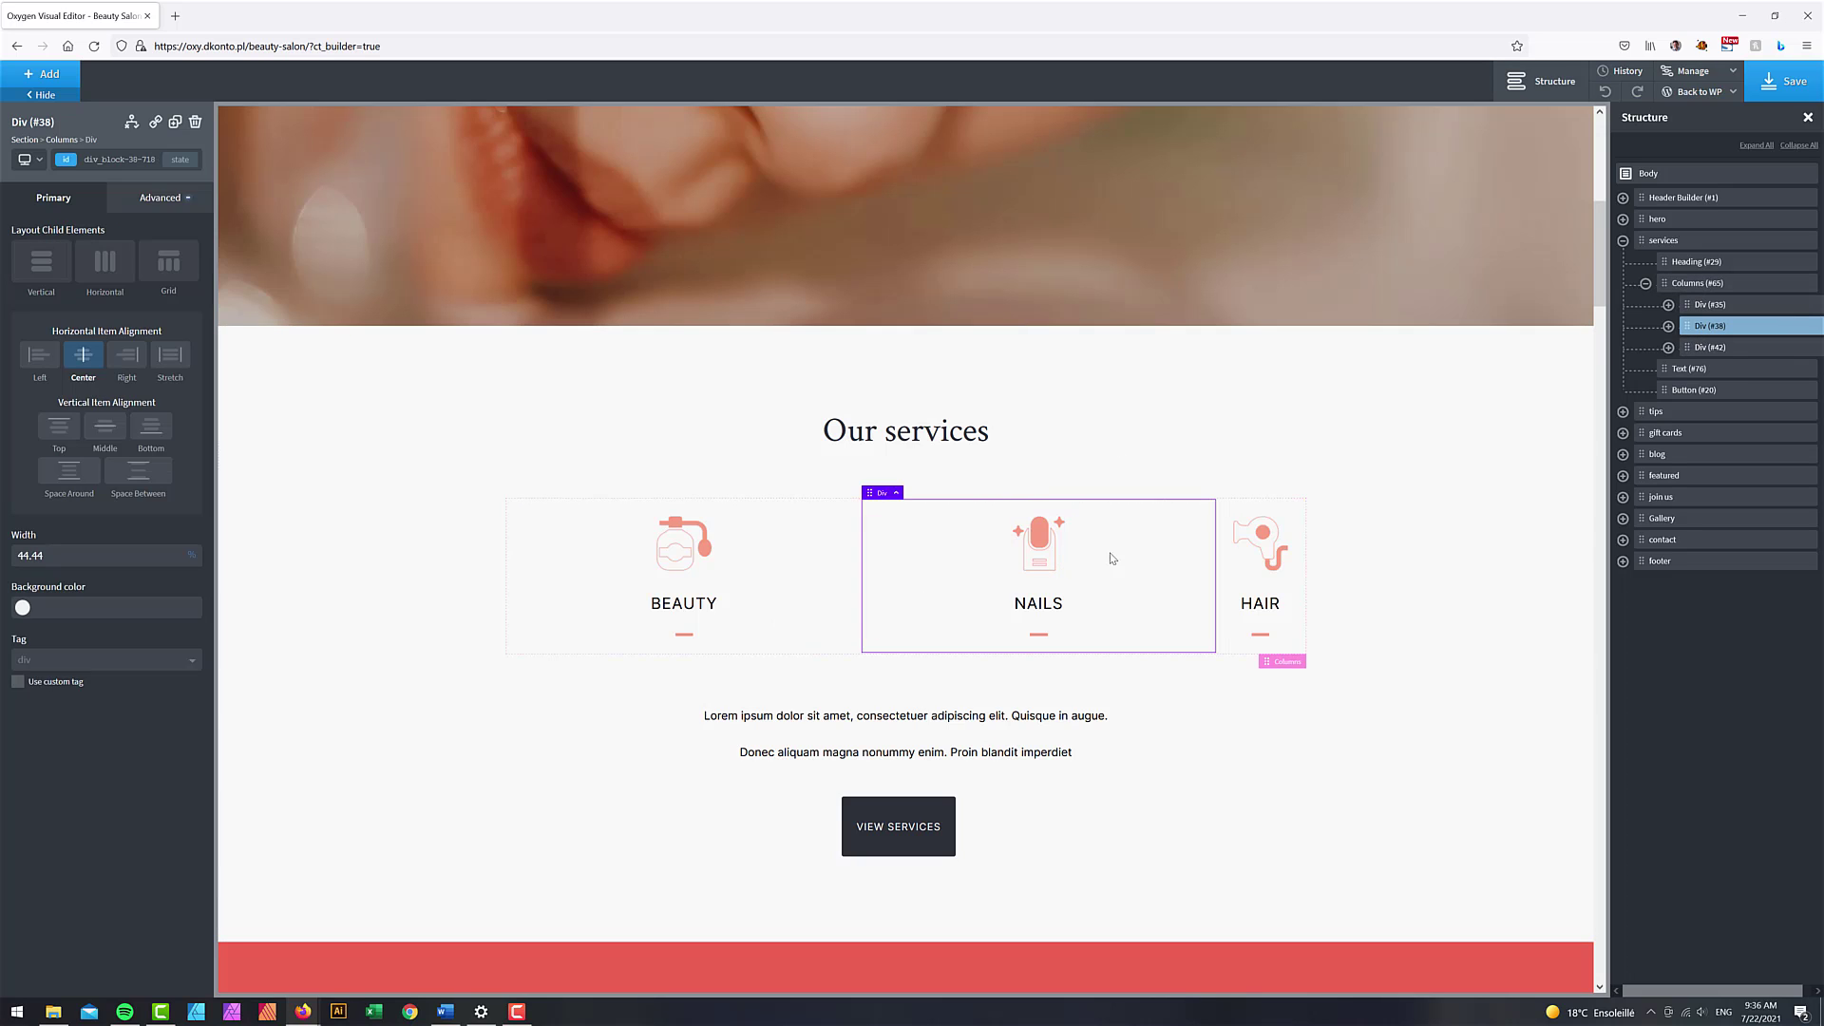
left_click(1605, 91)
Step: Set the width of the Beauty column in the services section to 66%
left_click(1715, 306)
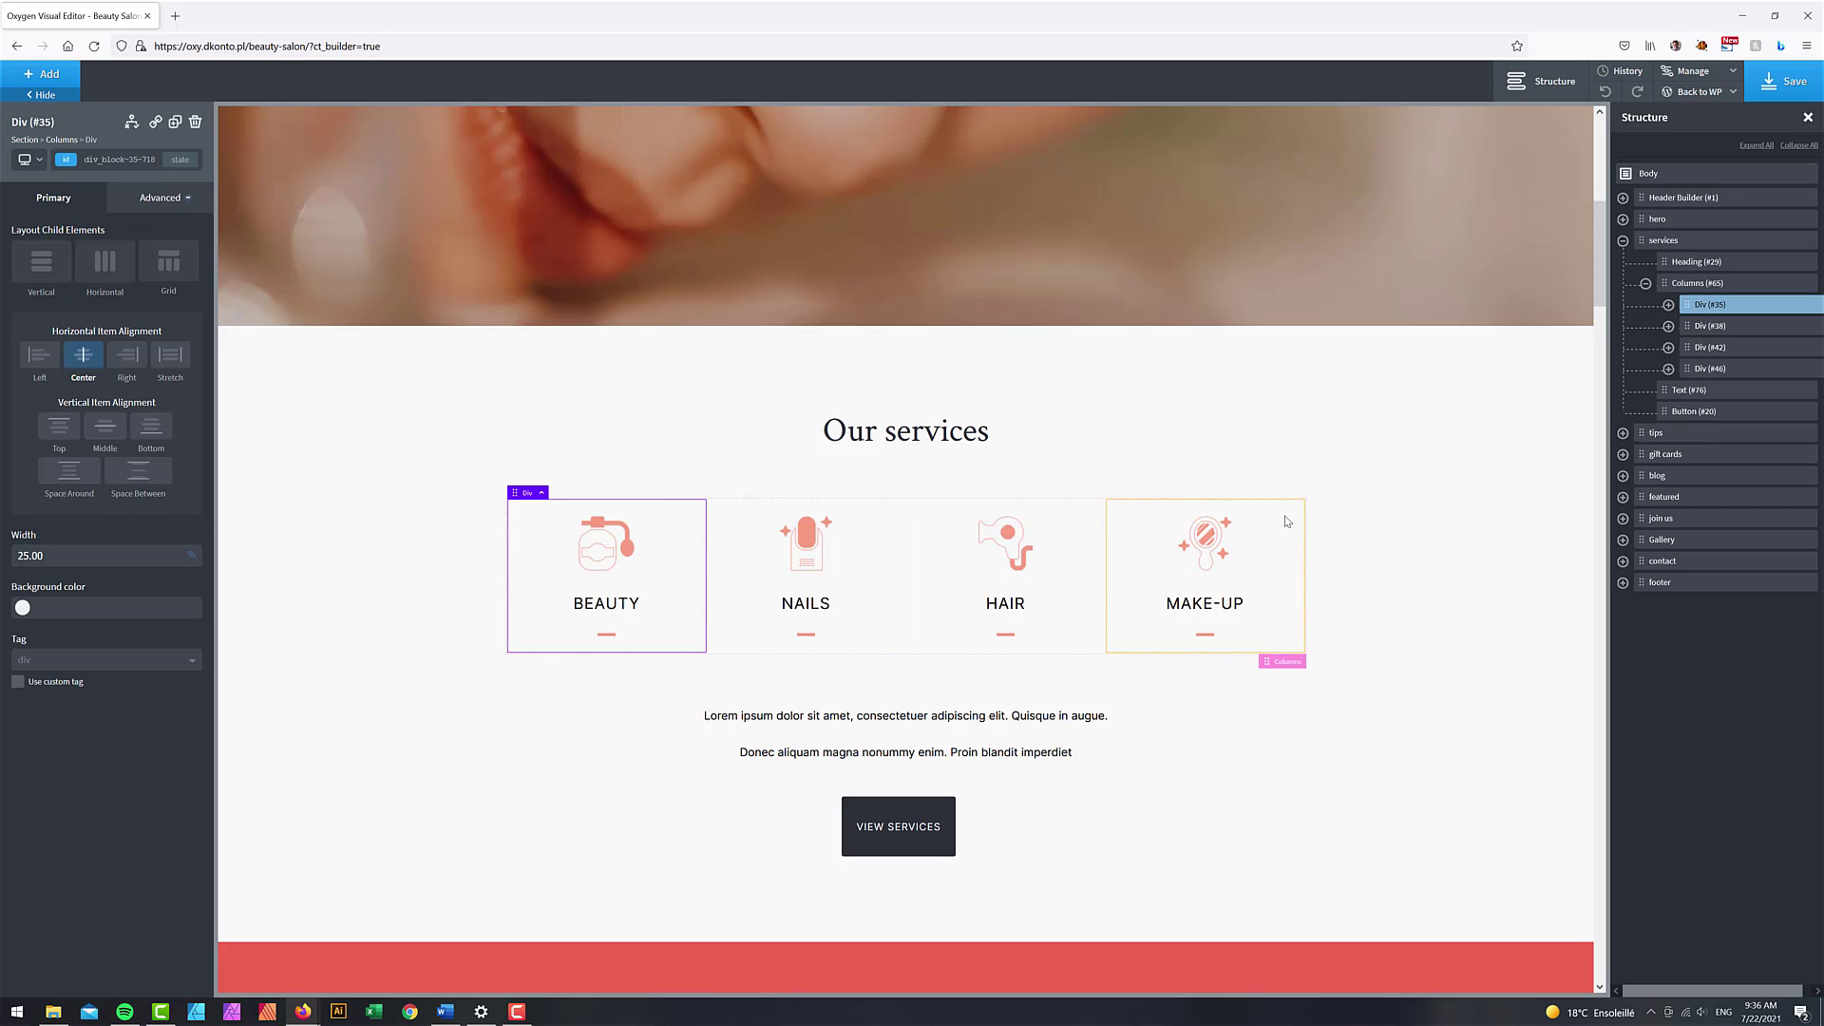
double_click(53, 551)
type("66")
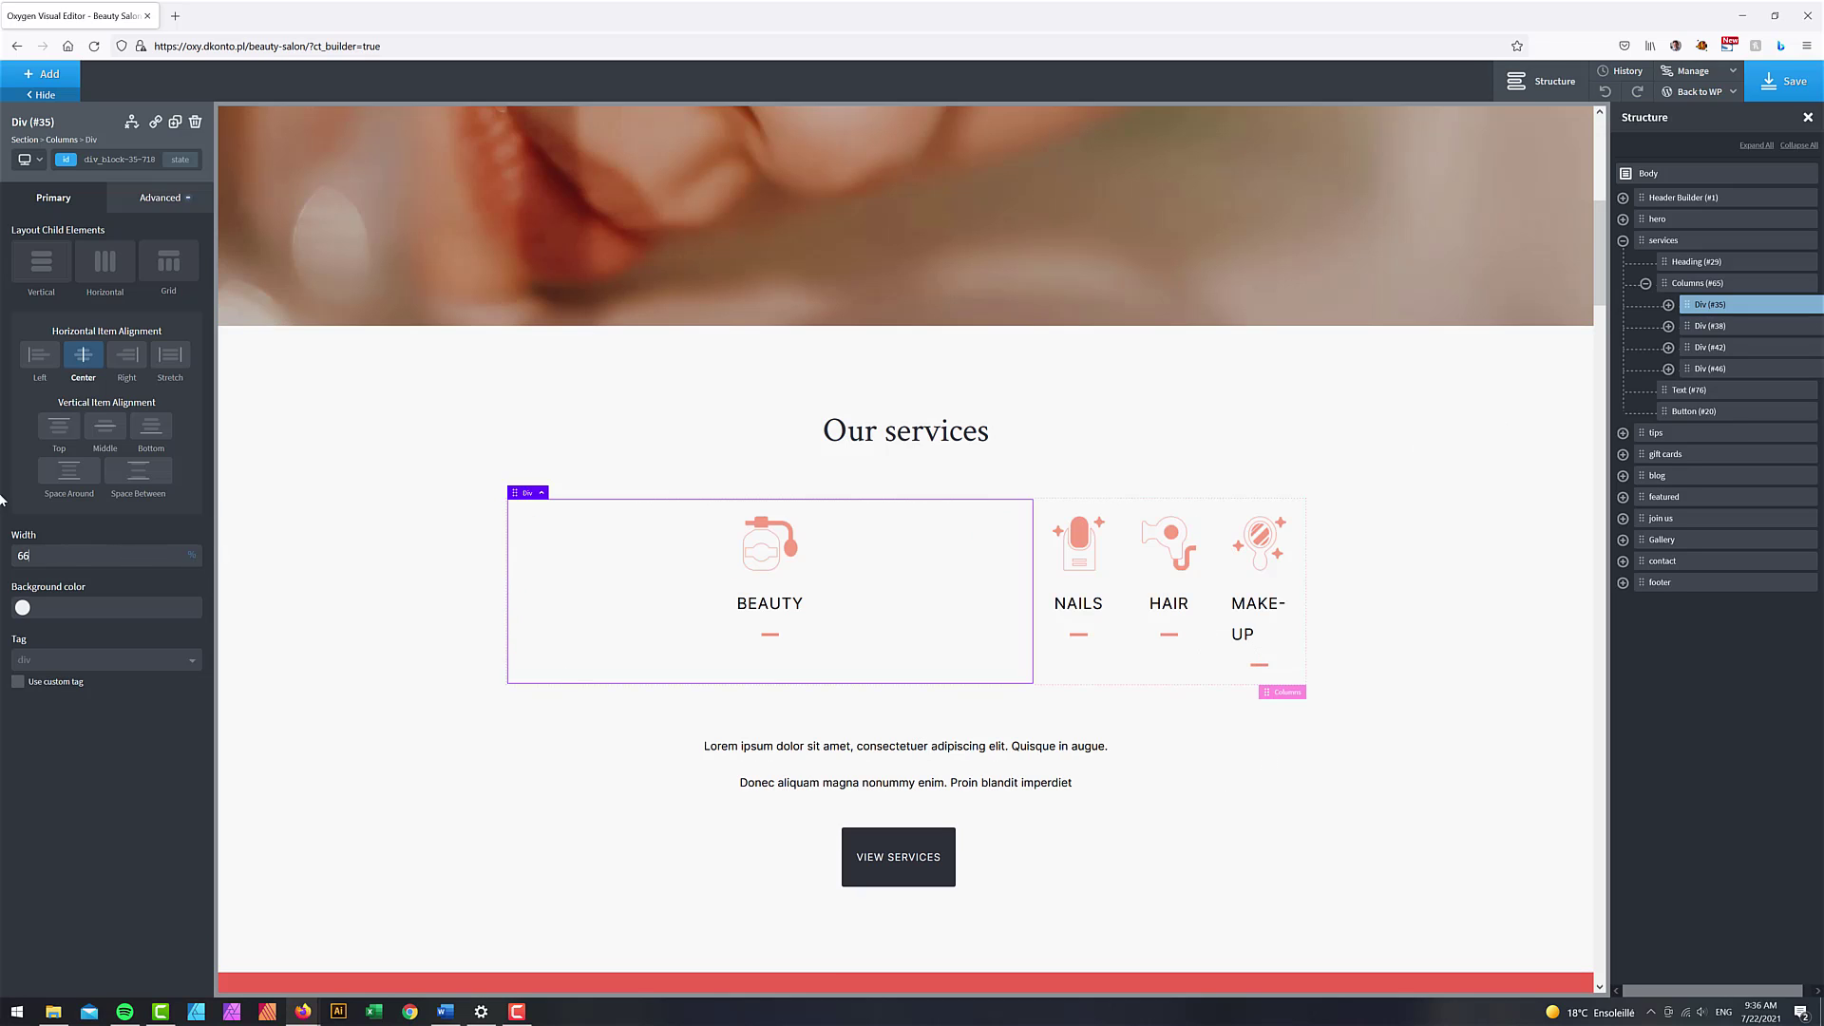
Step: Try a 25% width for the Beauty column, check the Nails, Hair and Make-up column widths, and undo the change
double_click(62, 560)
type("25")
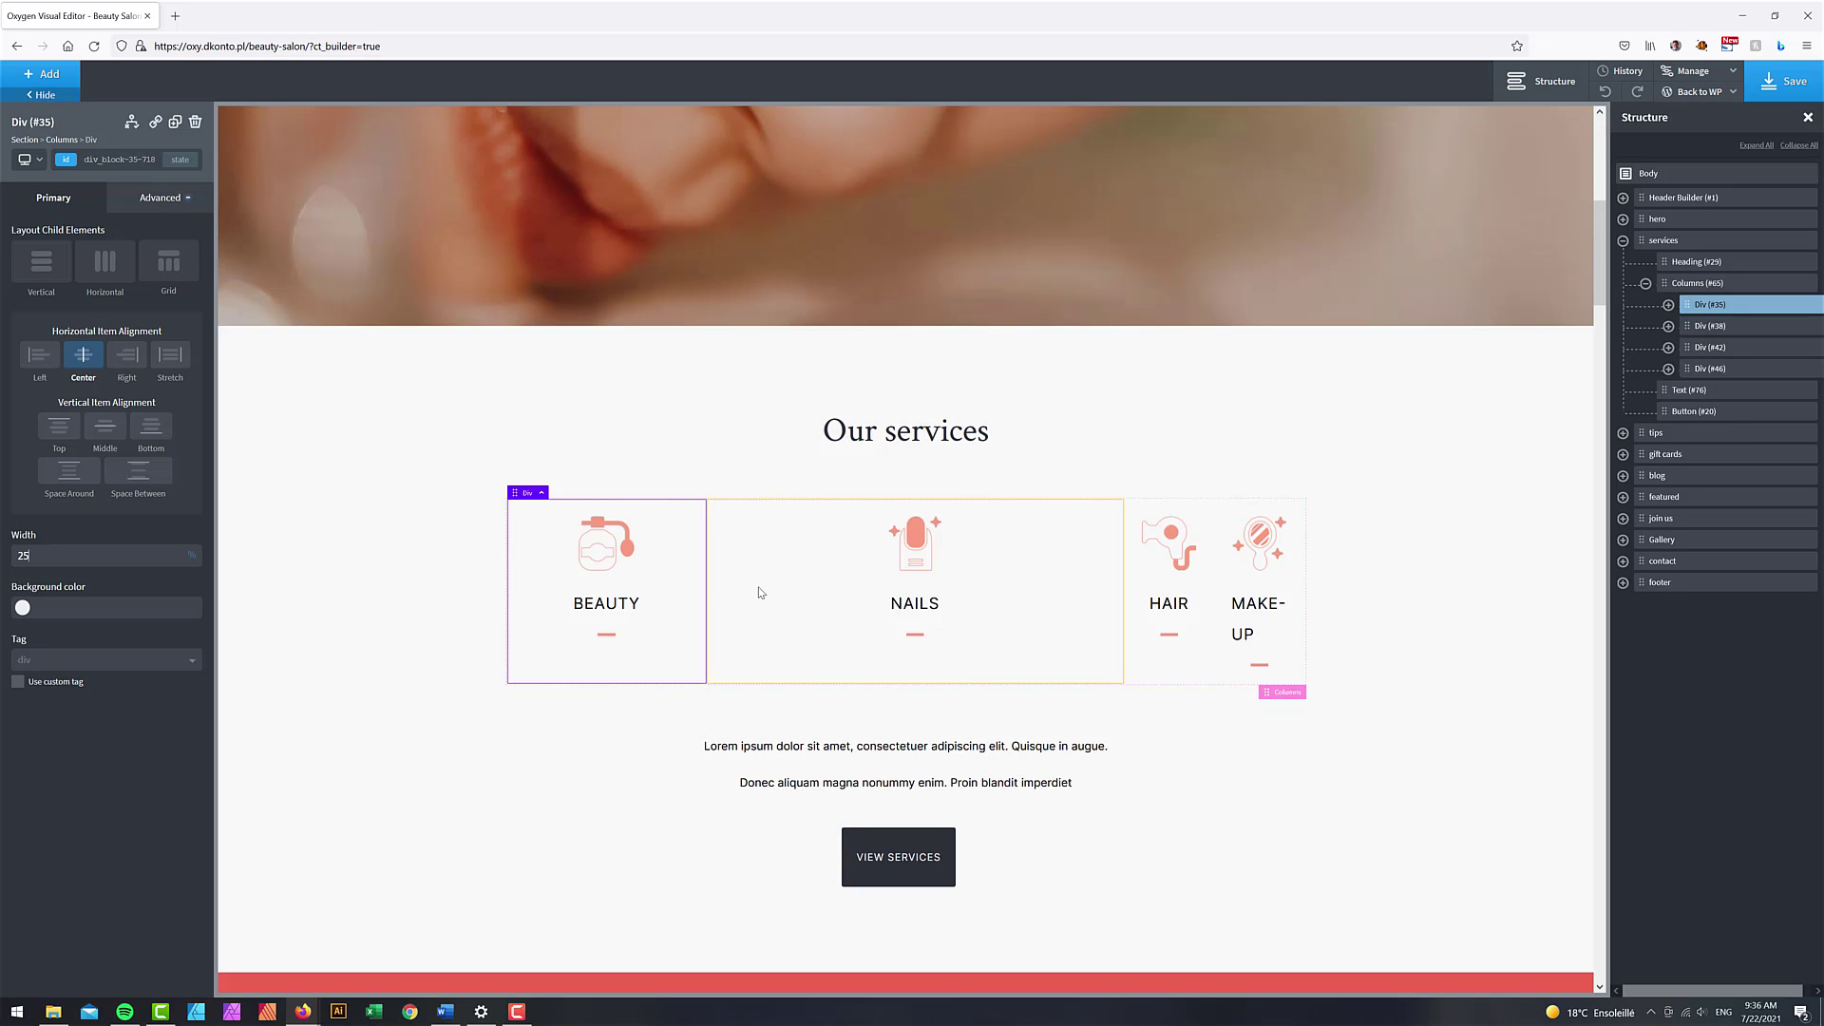
left_click(1709, 327)
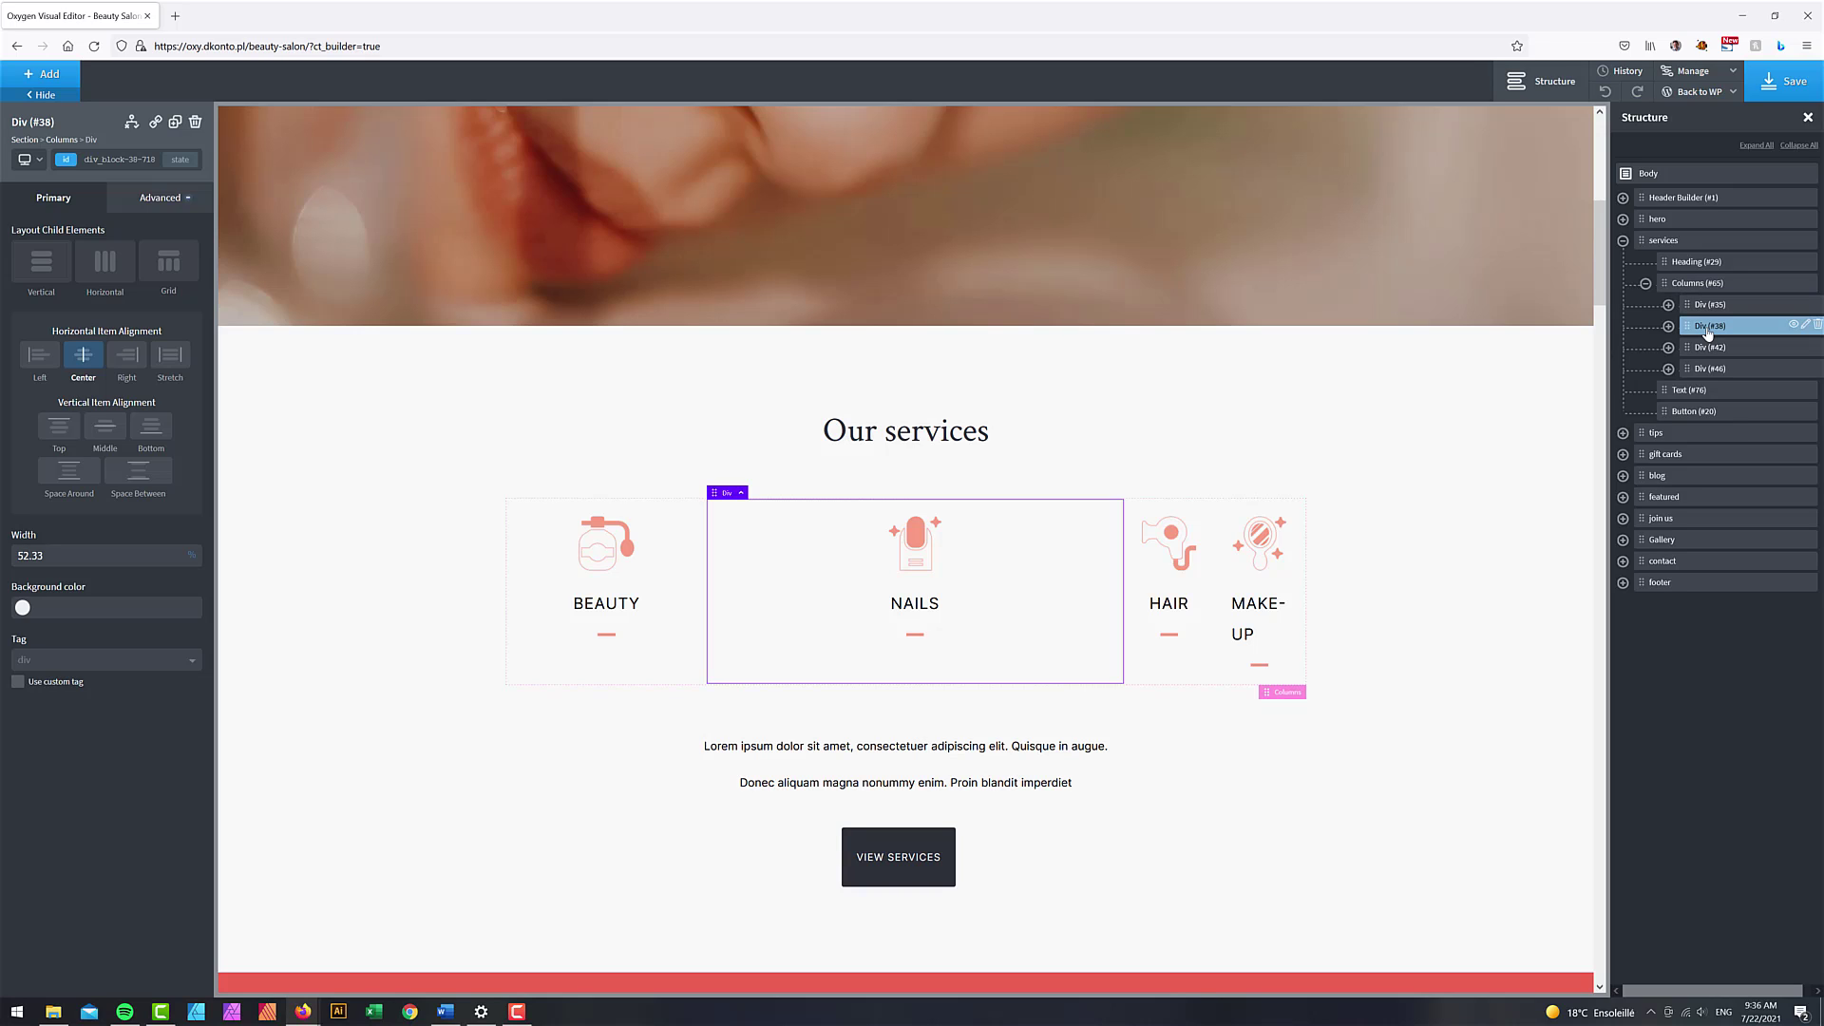
left_click(1709, 350)
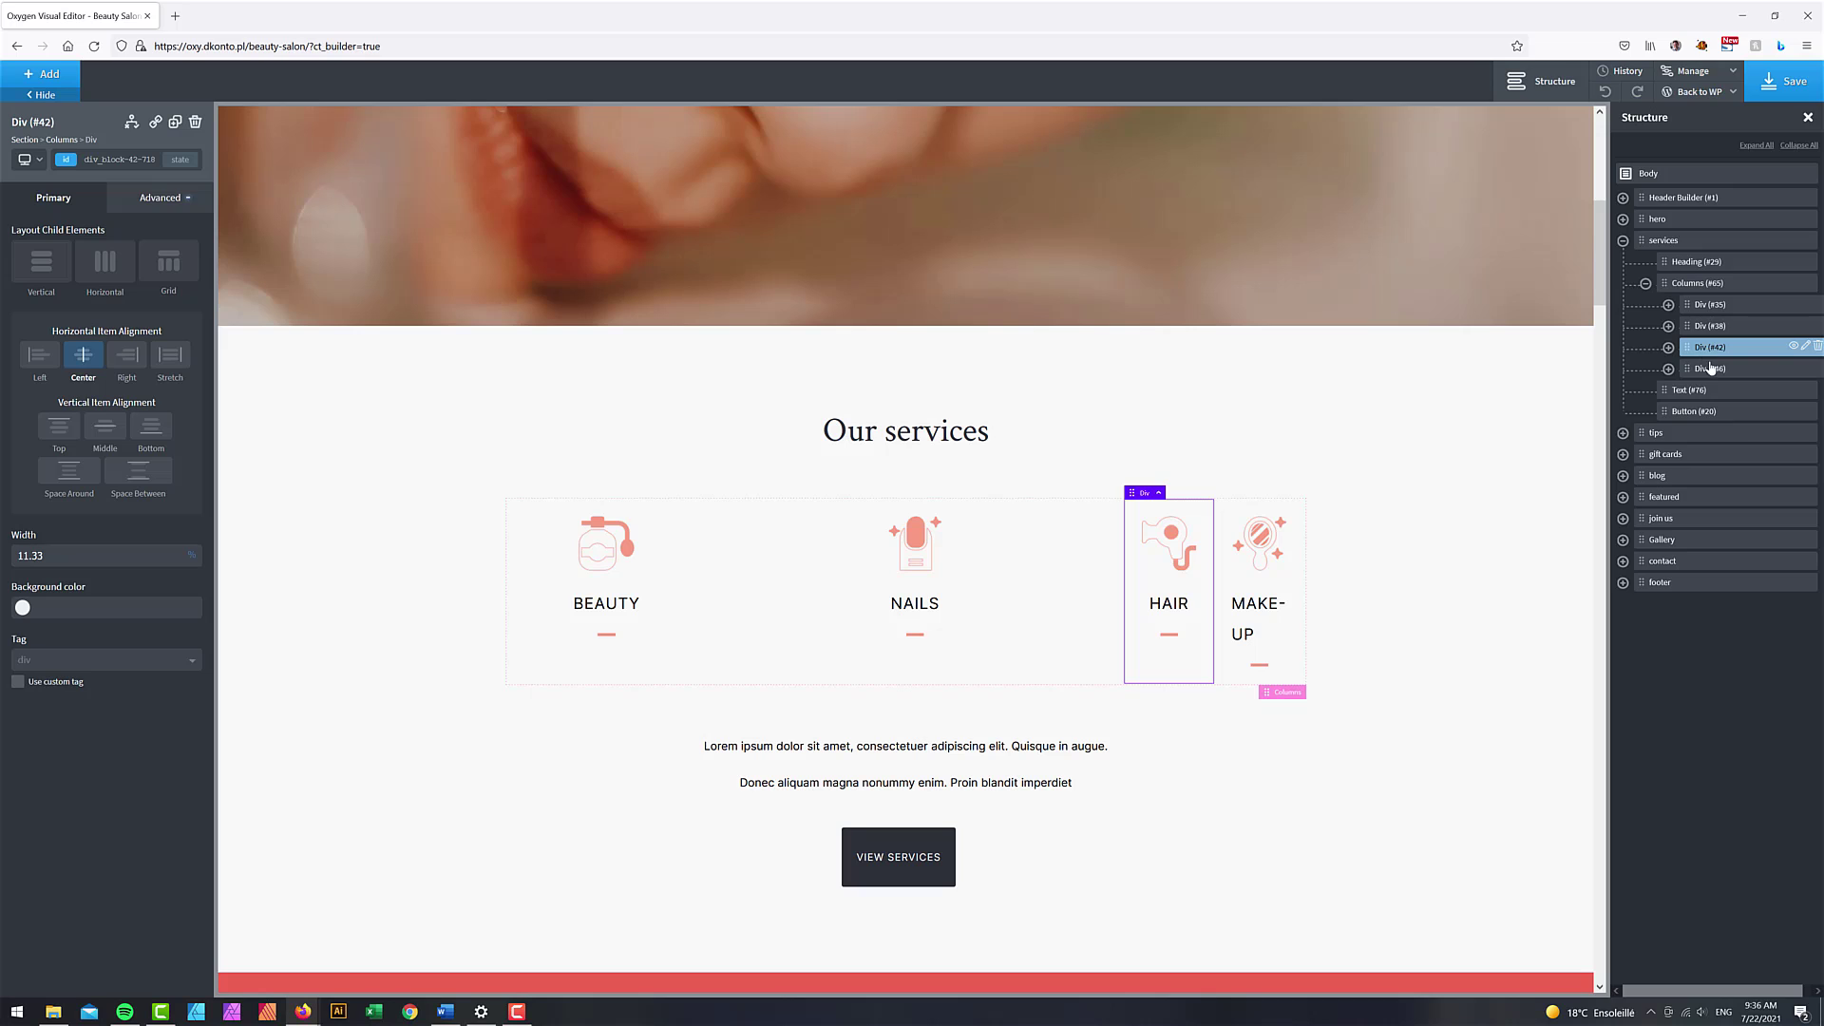
left_click(1707, 371)
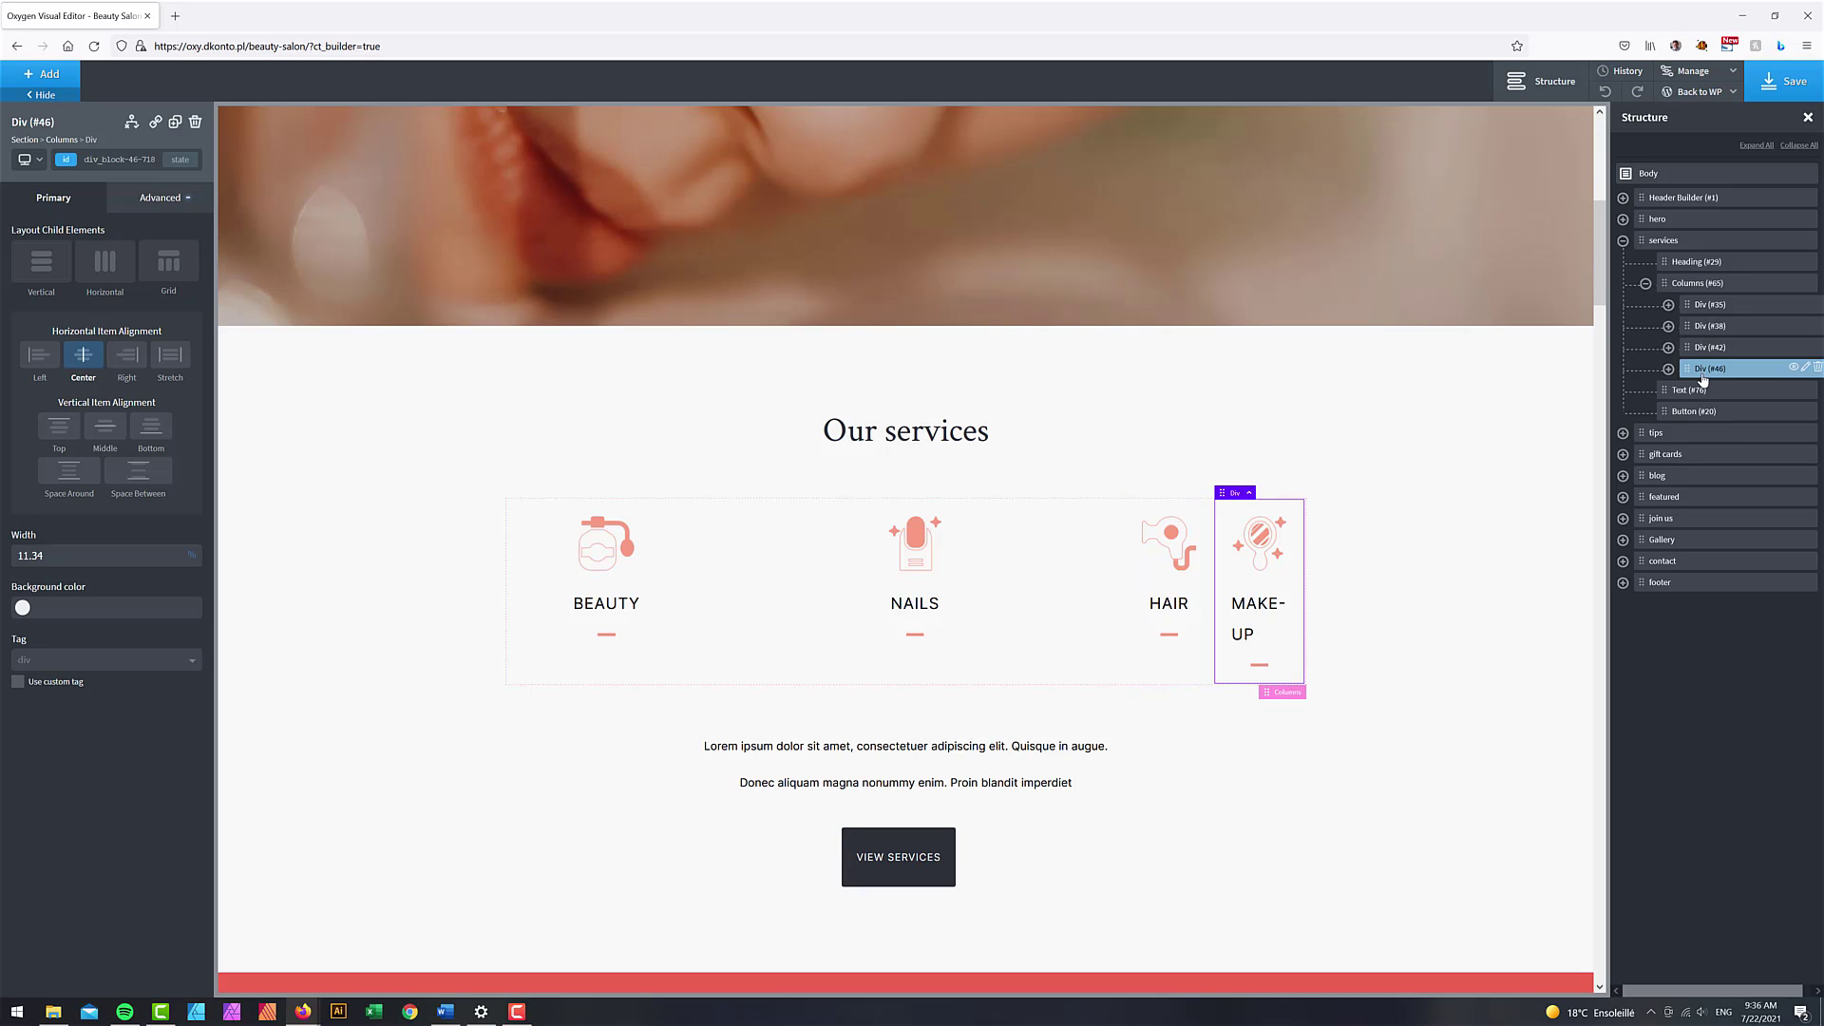
key("ctrl+z")
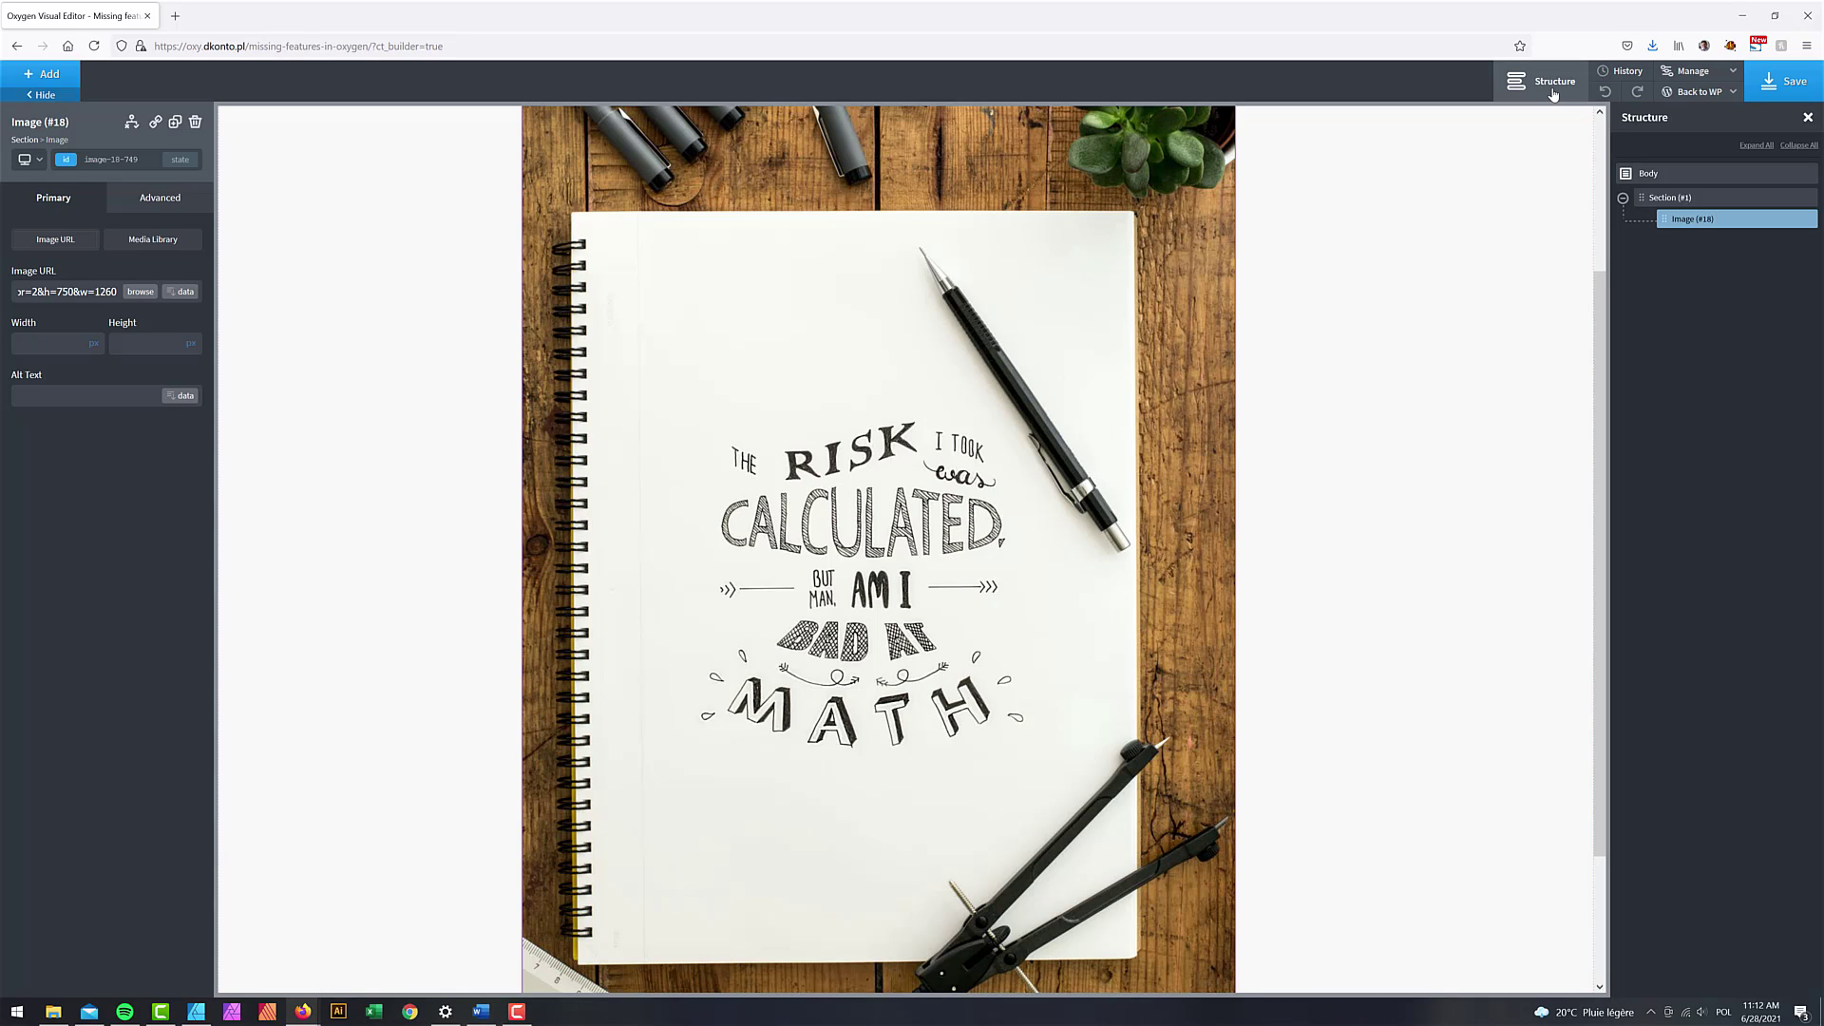
Step: Open the global font settings, bring up the prompt for naming a custom global font, and cancel it
left_click(1702, 71)
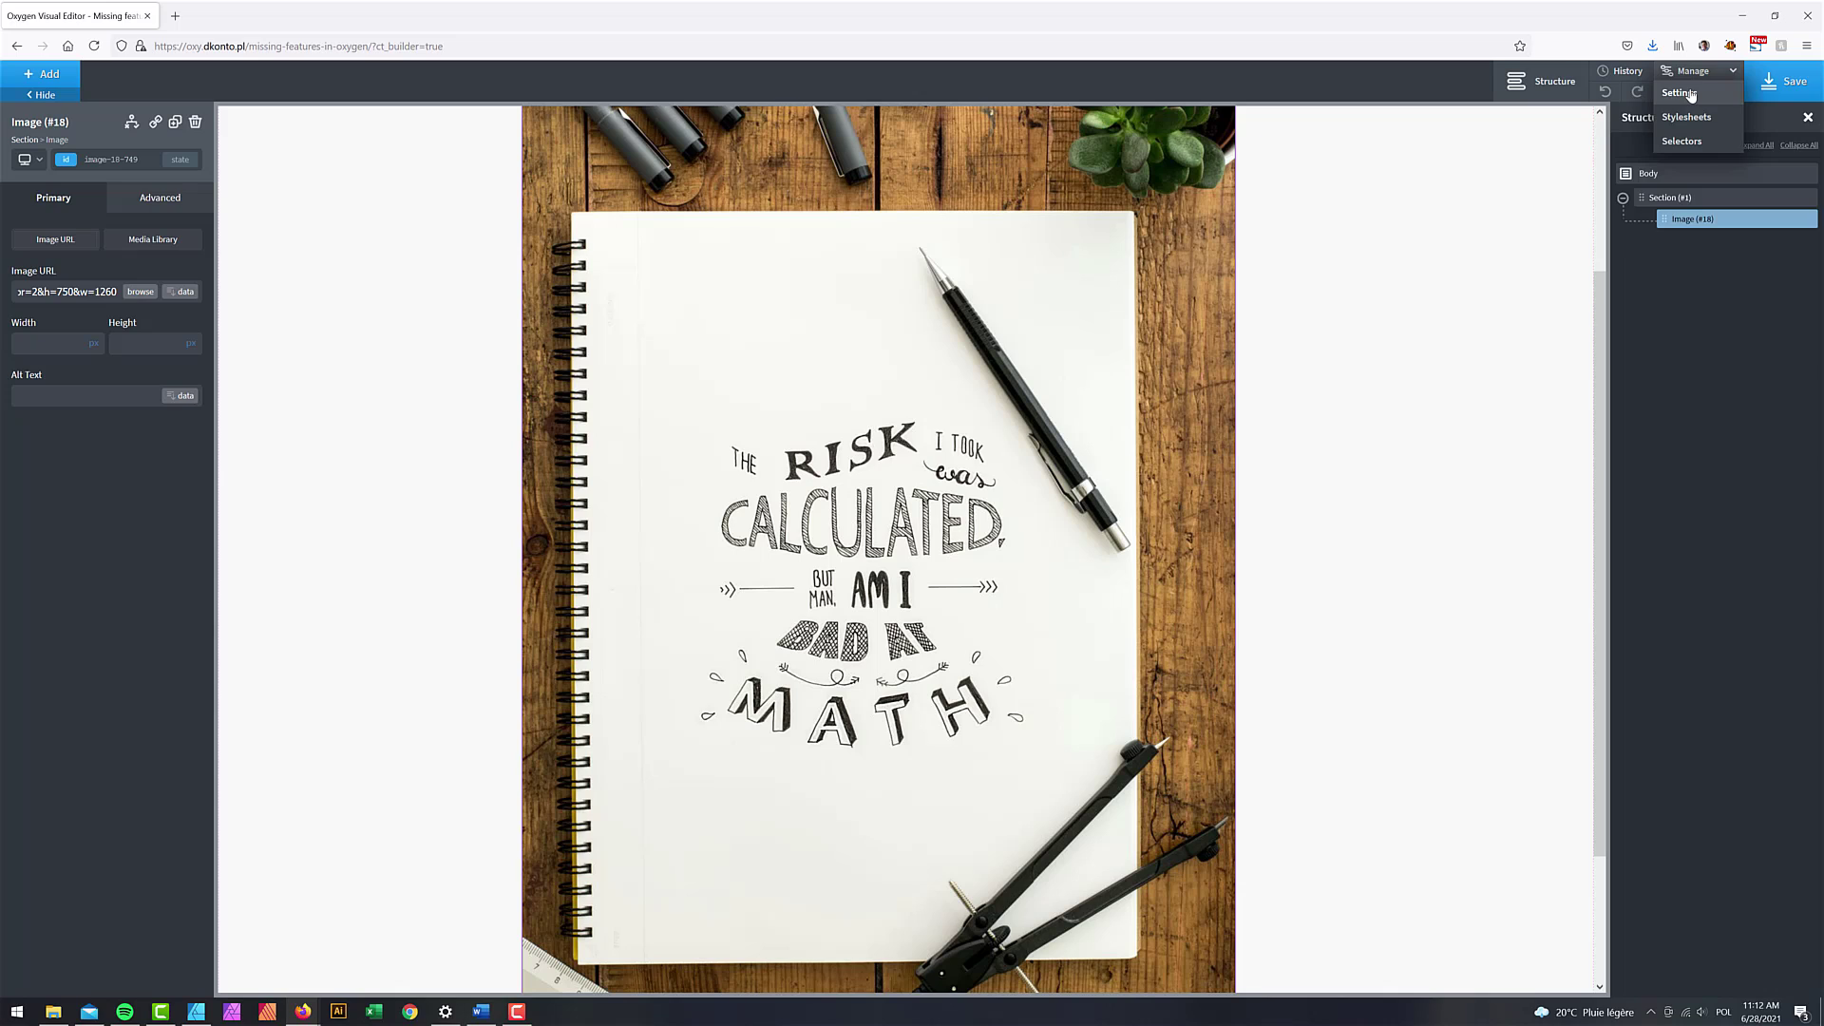
left_click(1692, 96)
left_click(1705, 240)
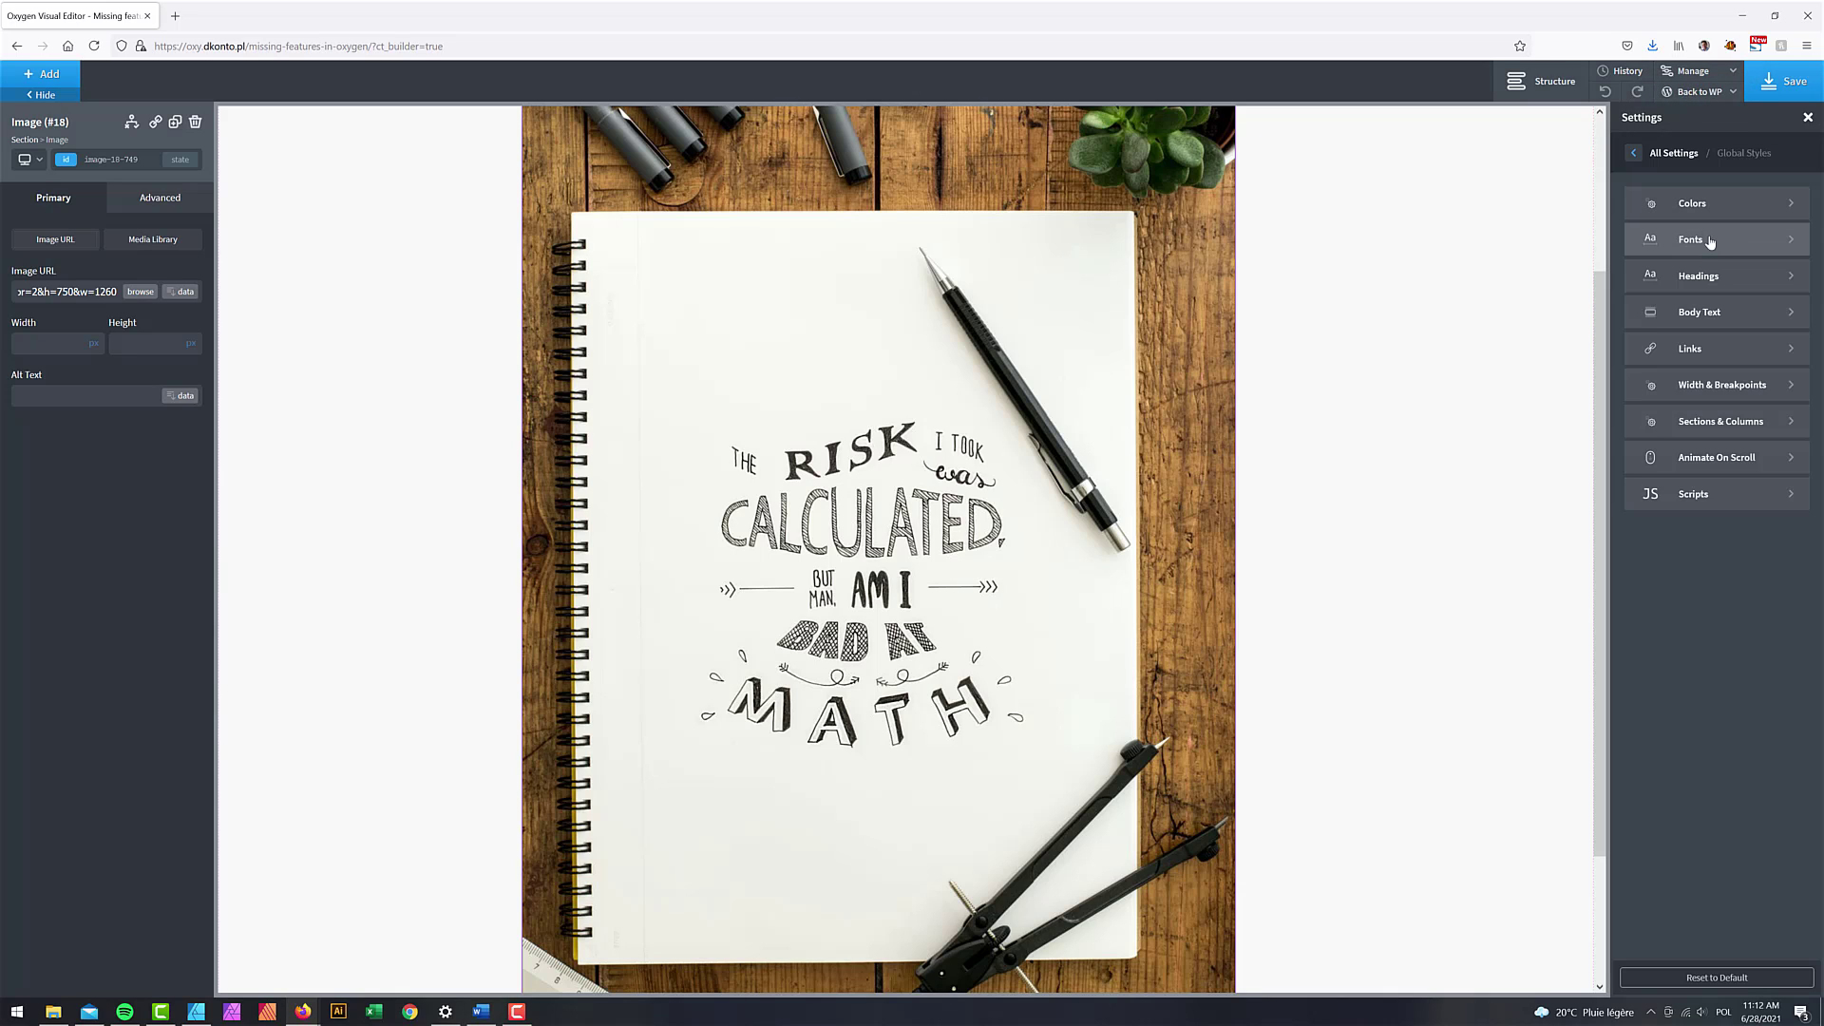
left_click(1711, 242)
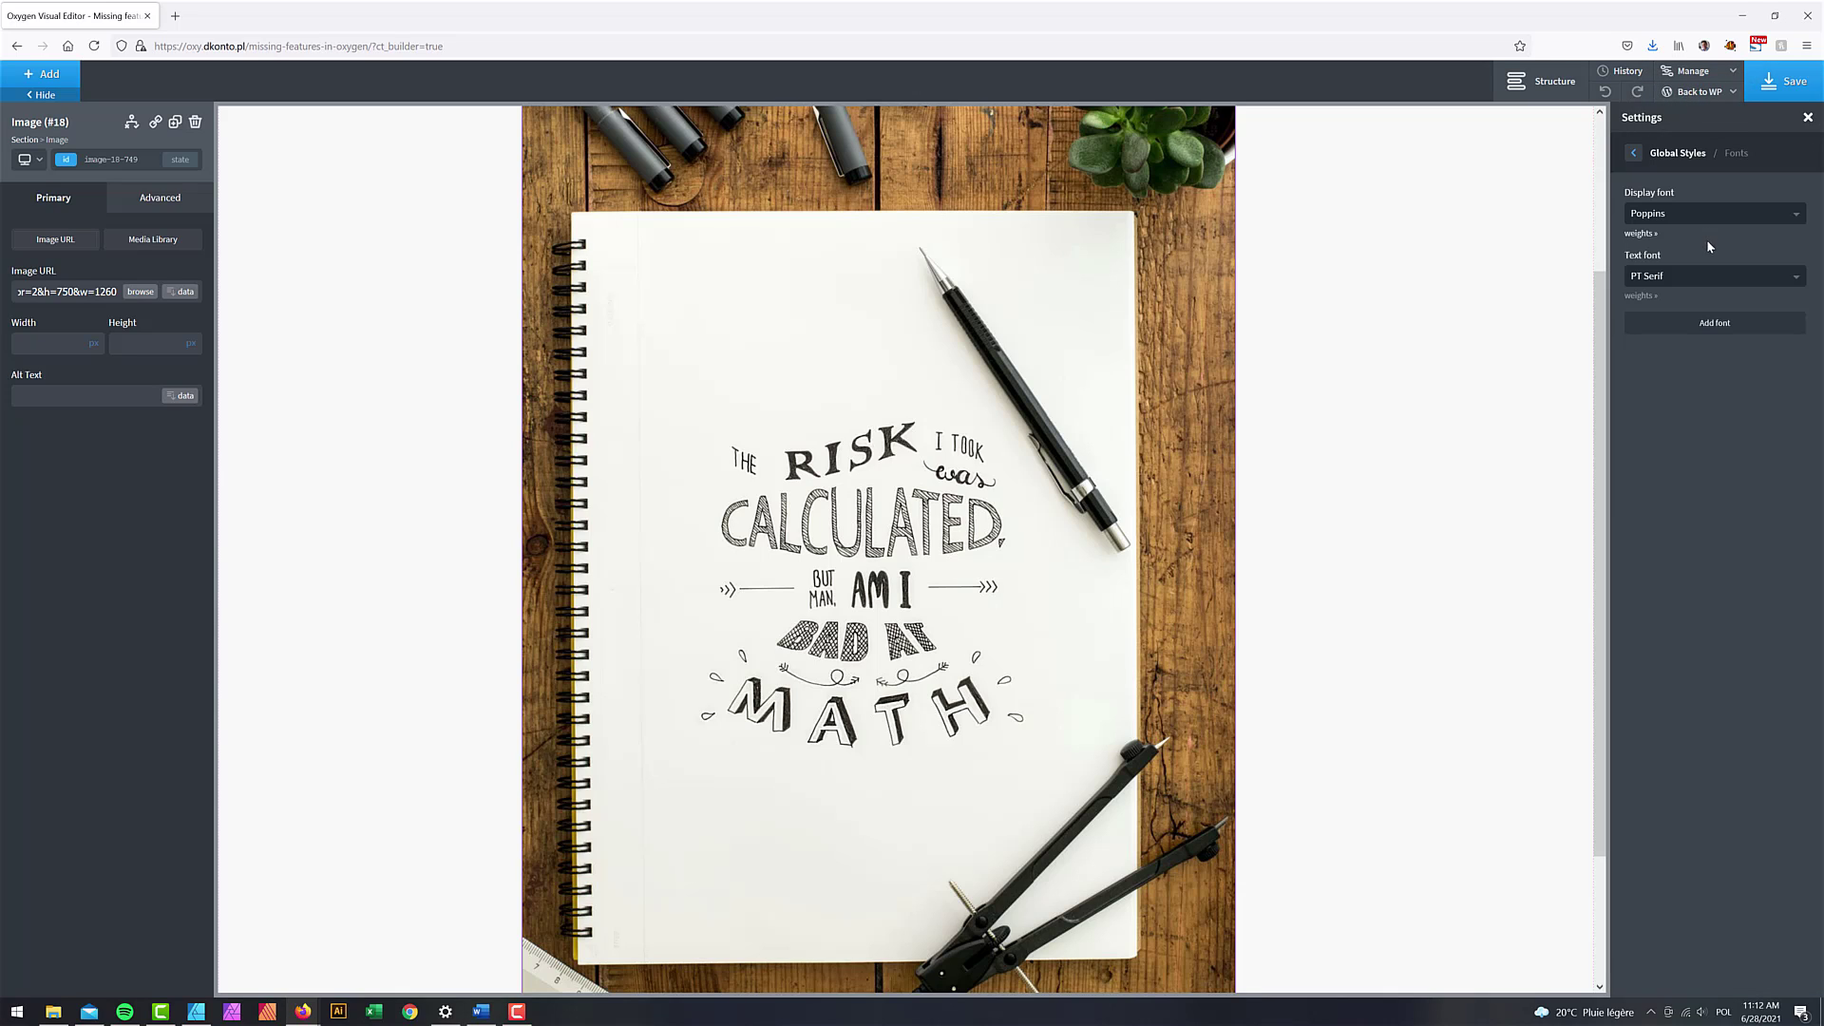
left_click(1727, 328)
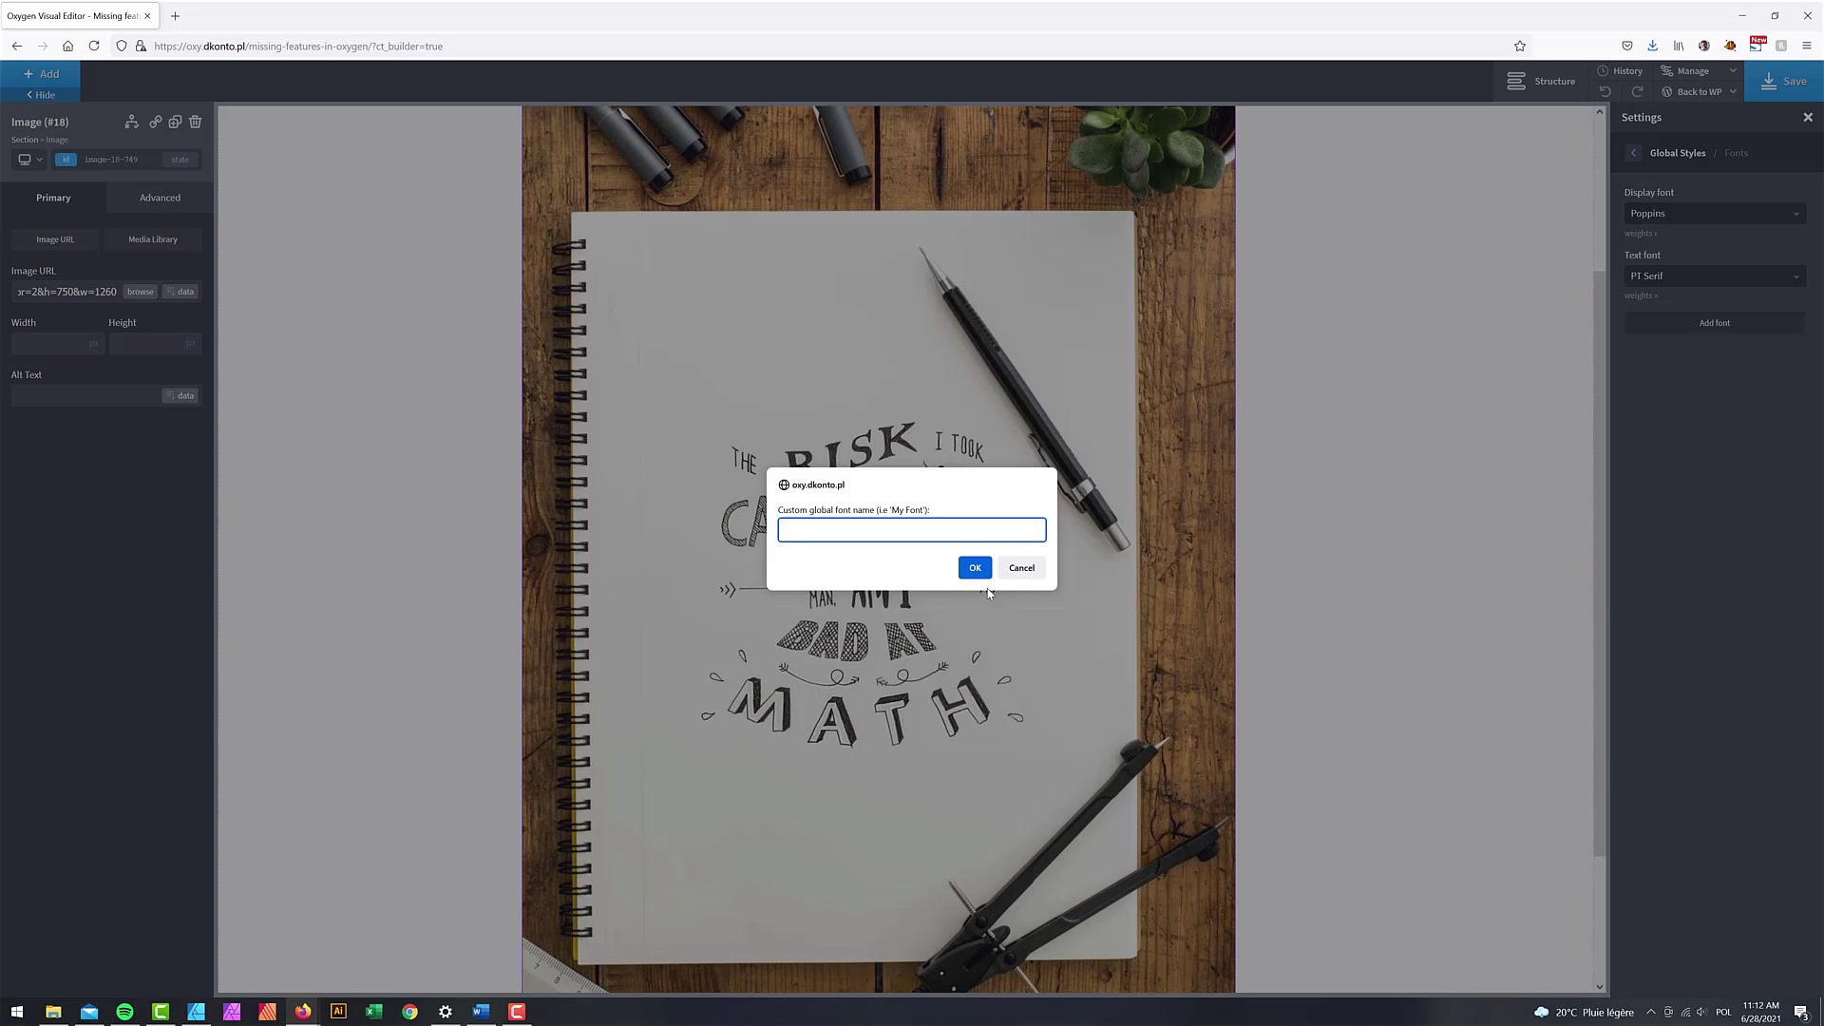
left_click(1026, 569)
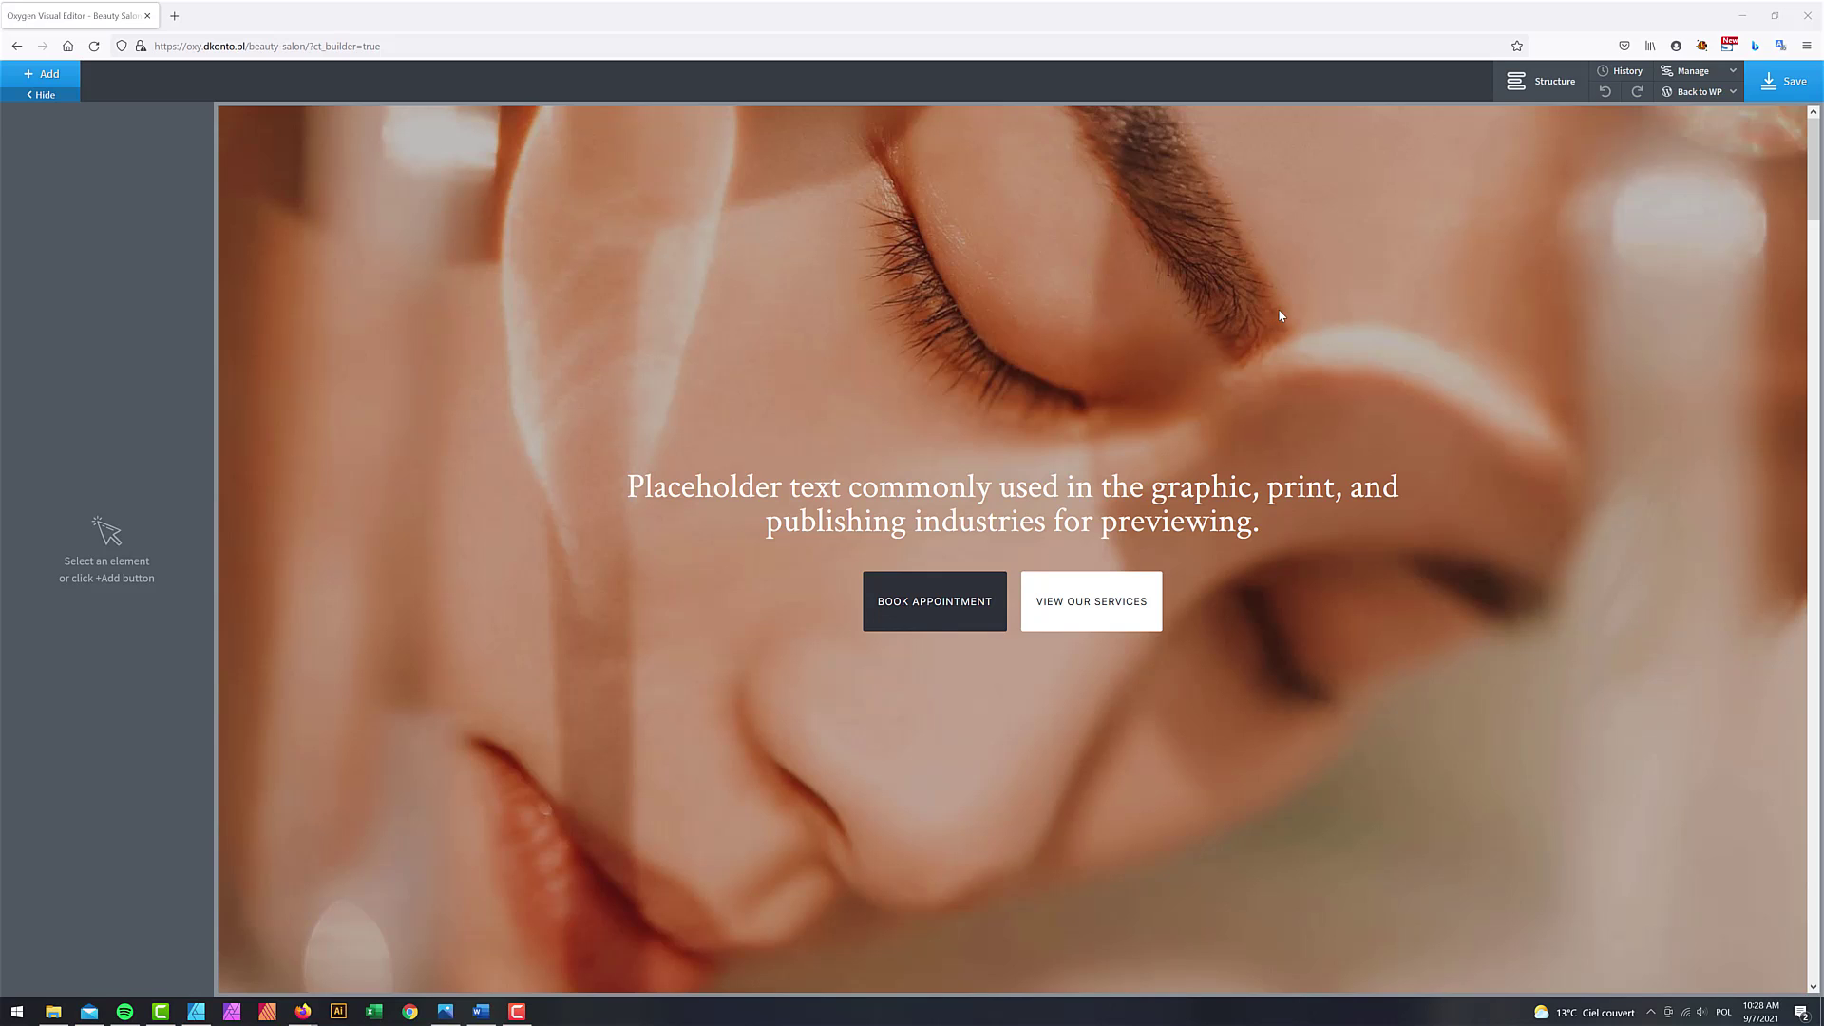
Step: Open the global heading styles and examine the font weight options available for H1
left_click(1203, 283)
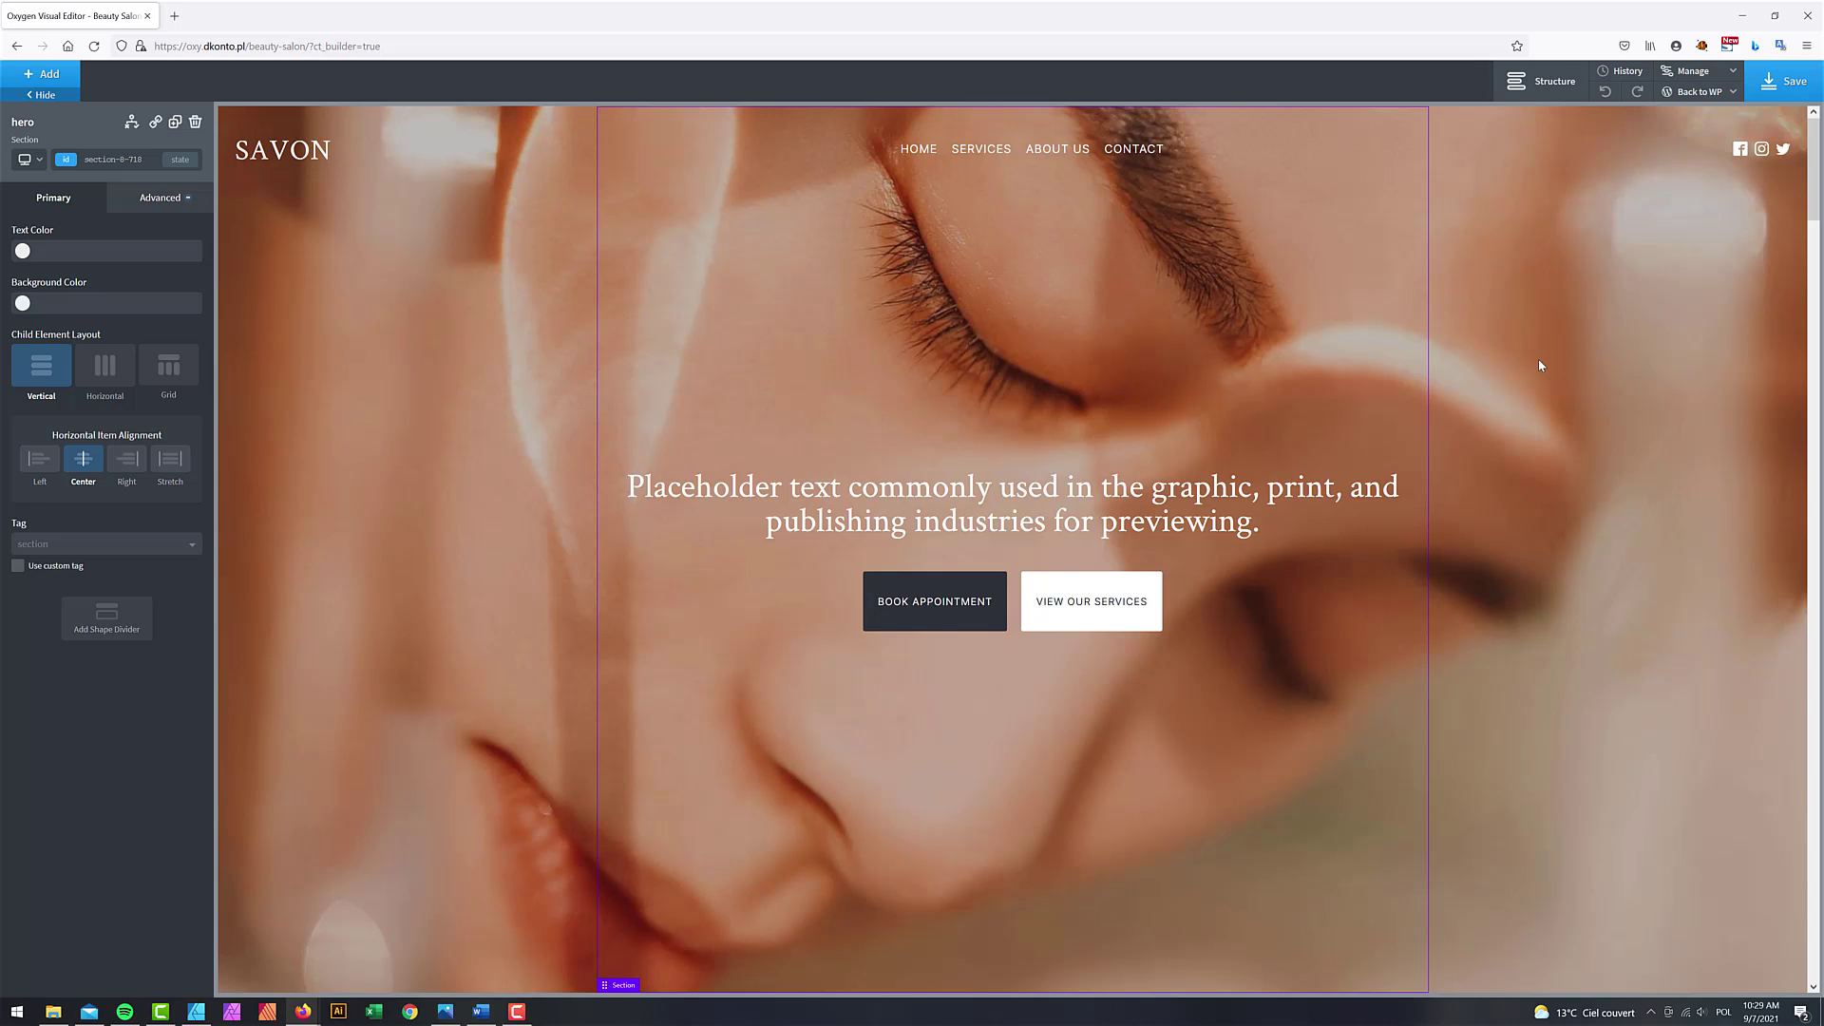
left_click(1706, 78)
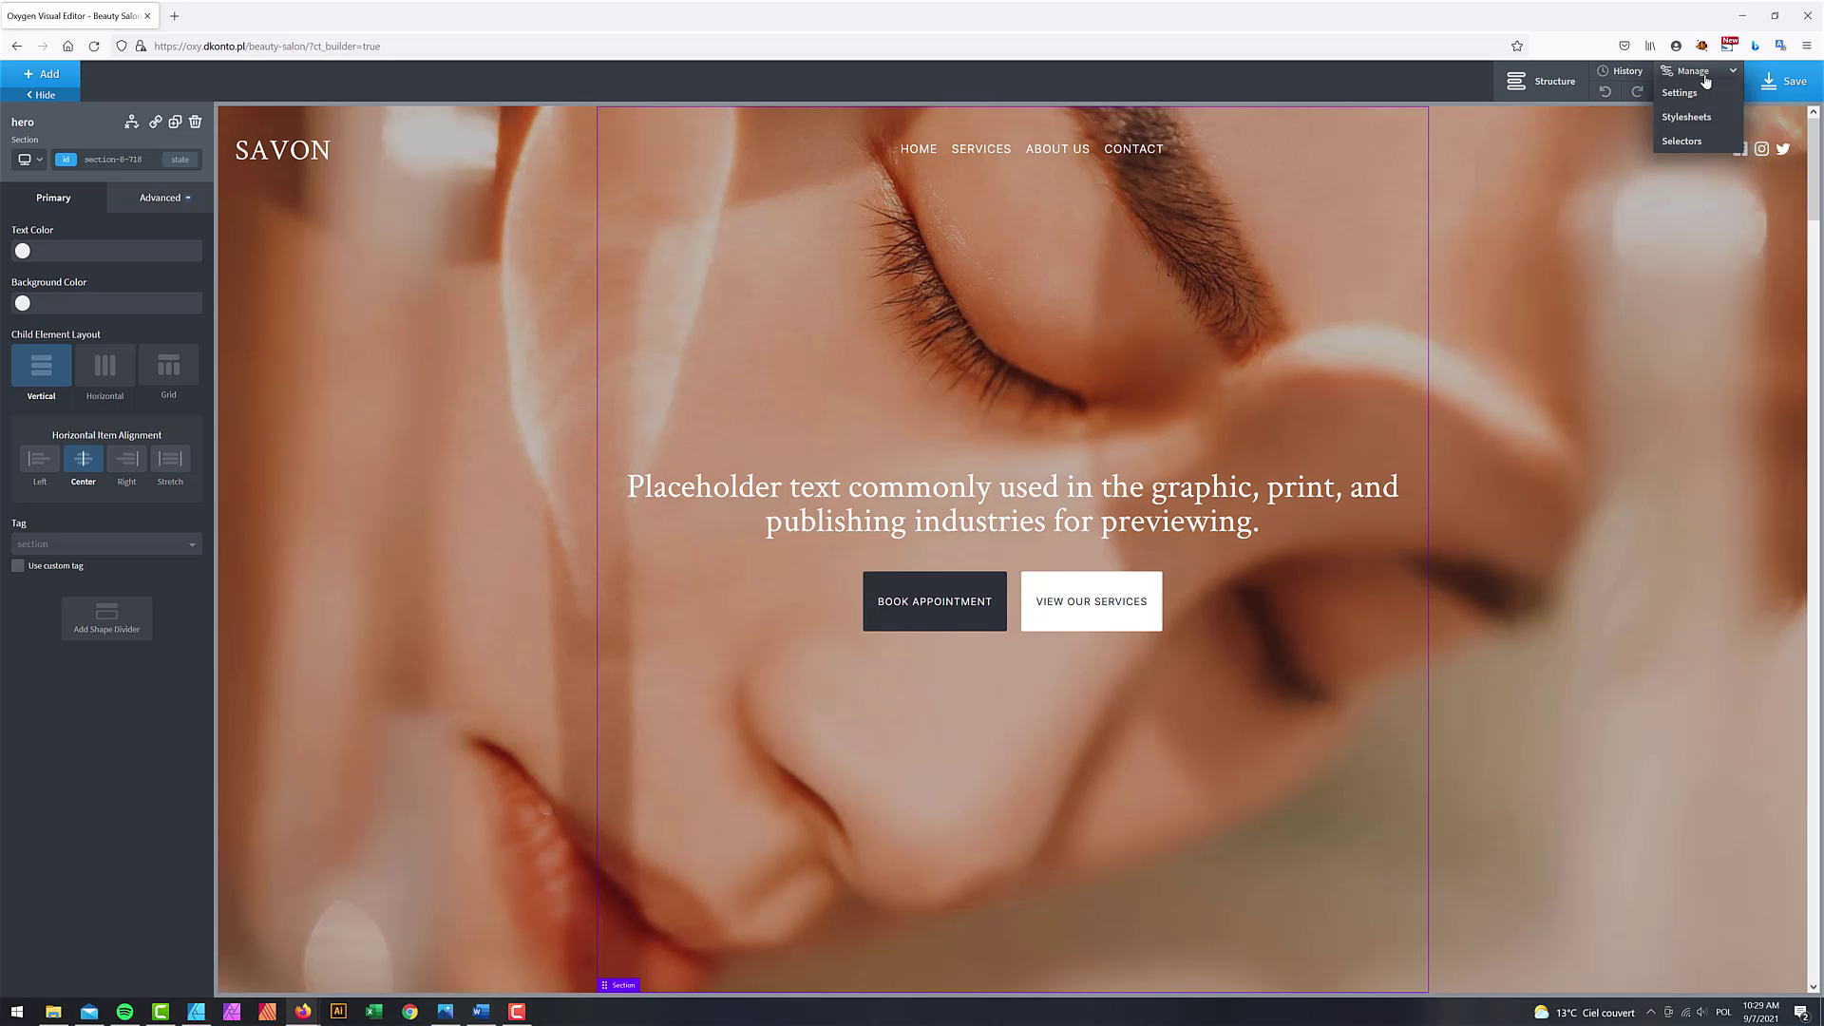
left_click(1694, 93)
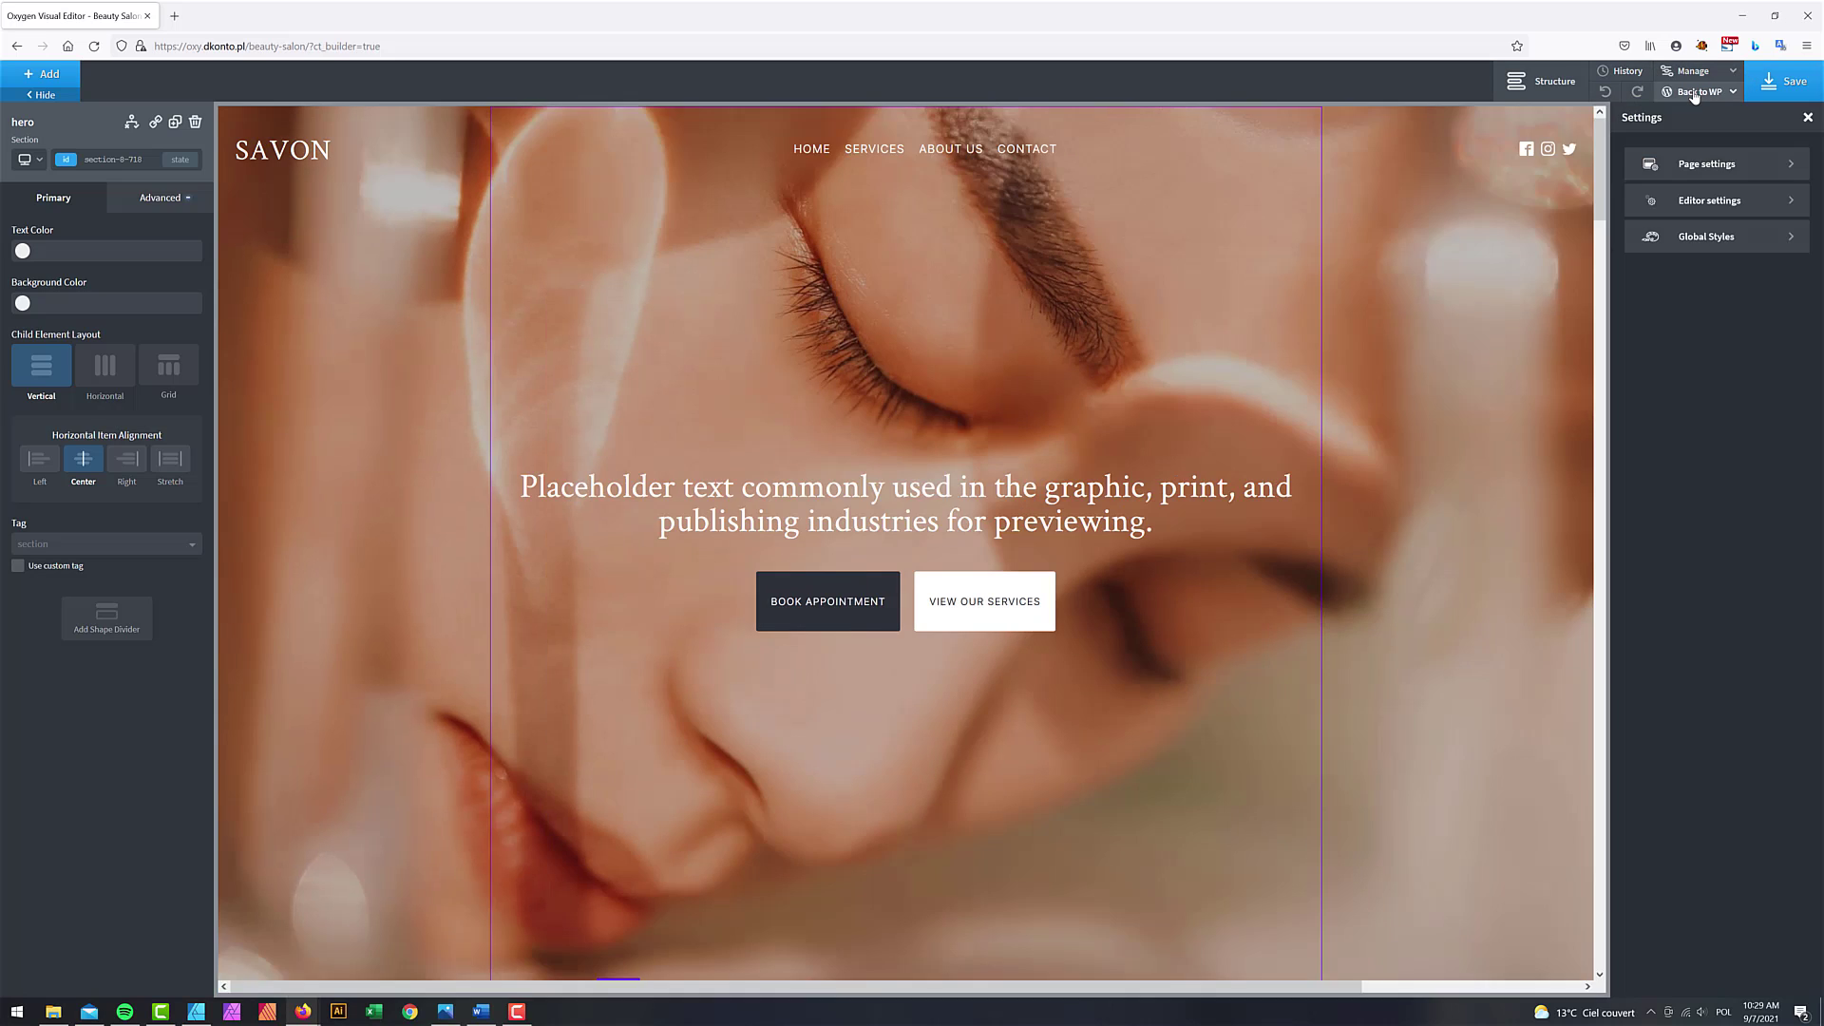
left_click(1709, 240)
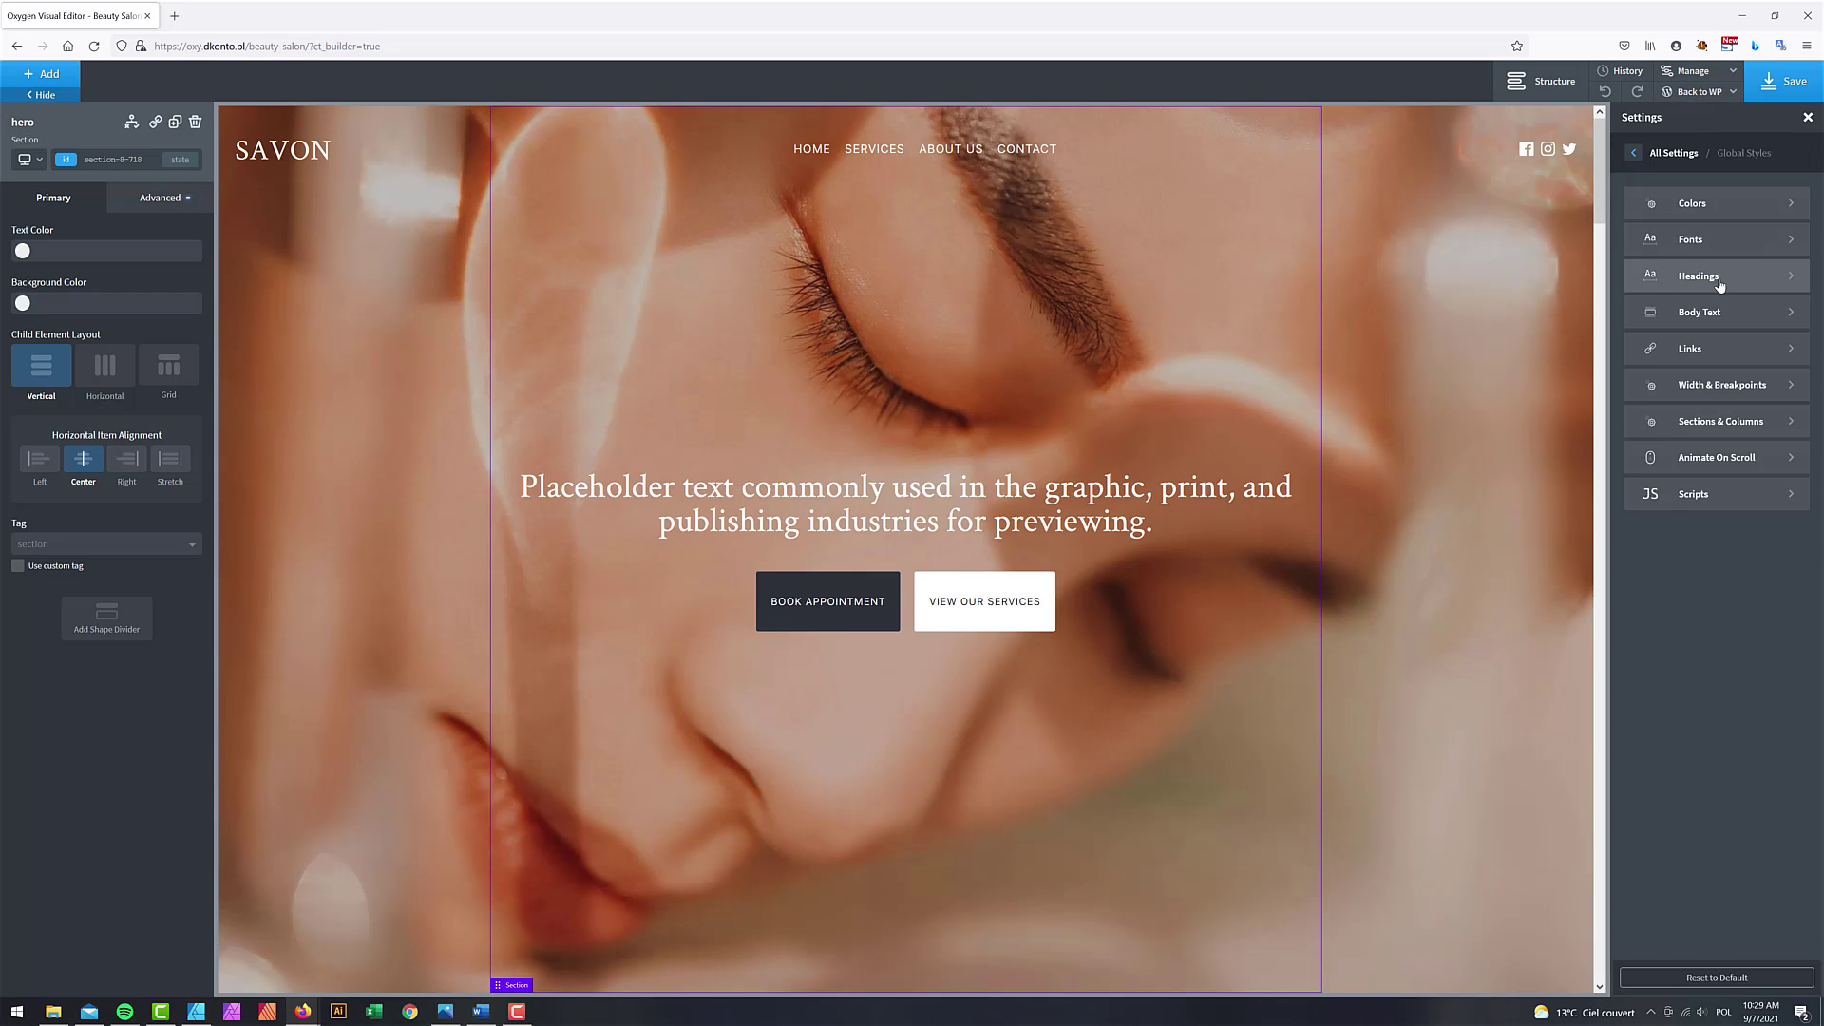
left_click(1712, 278)
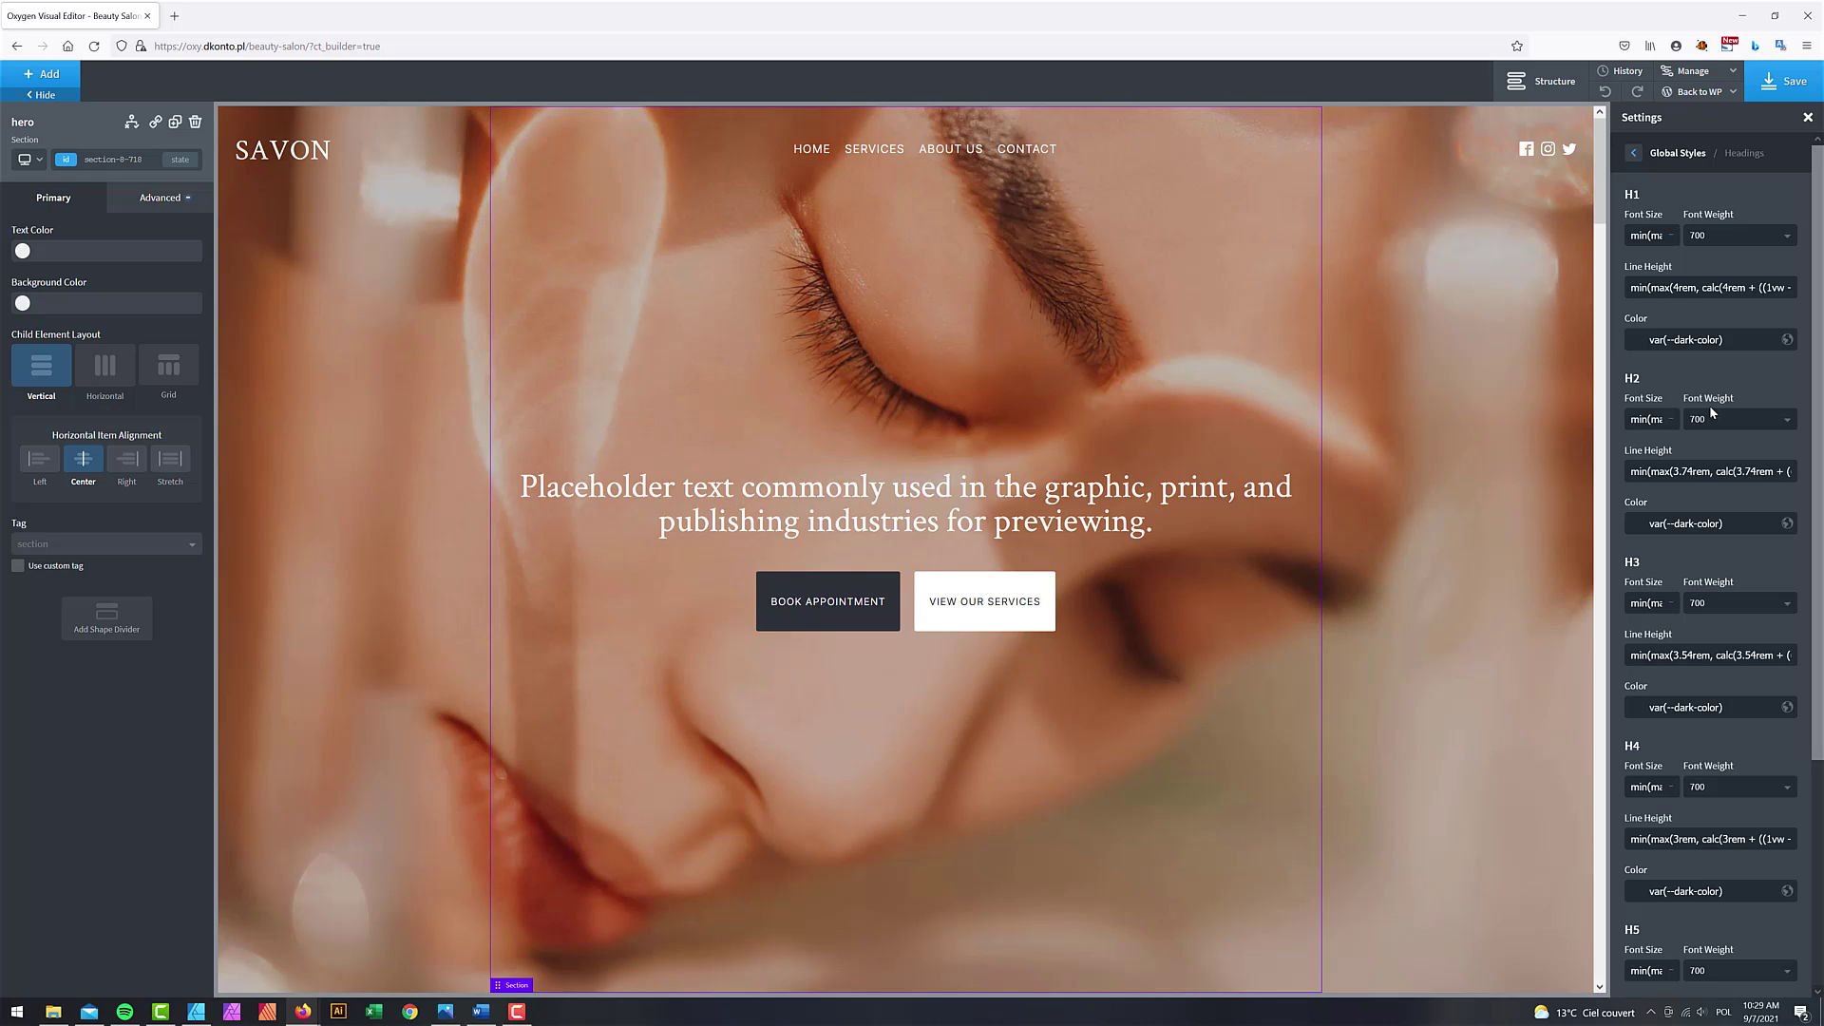
left_click(1736, 245)
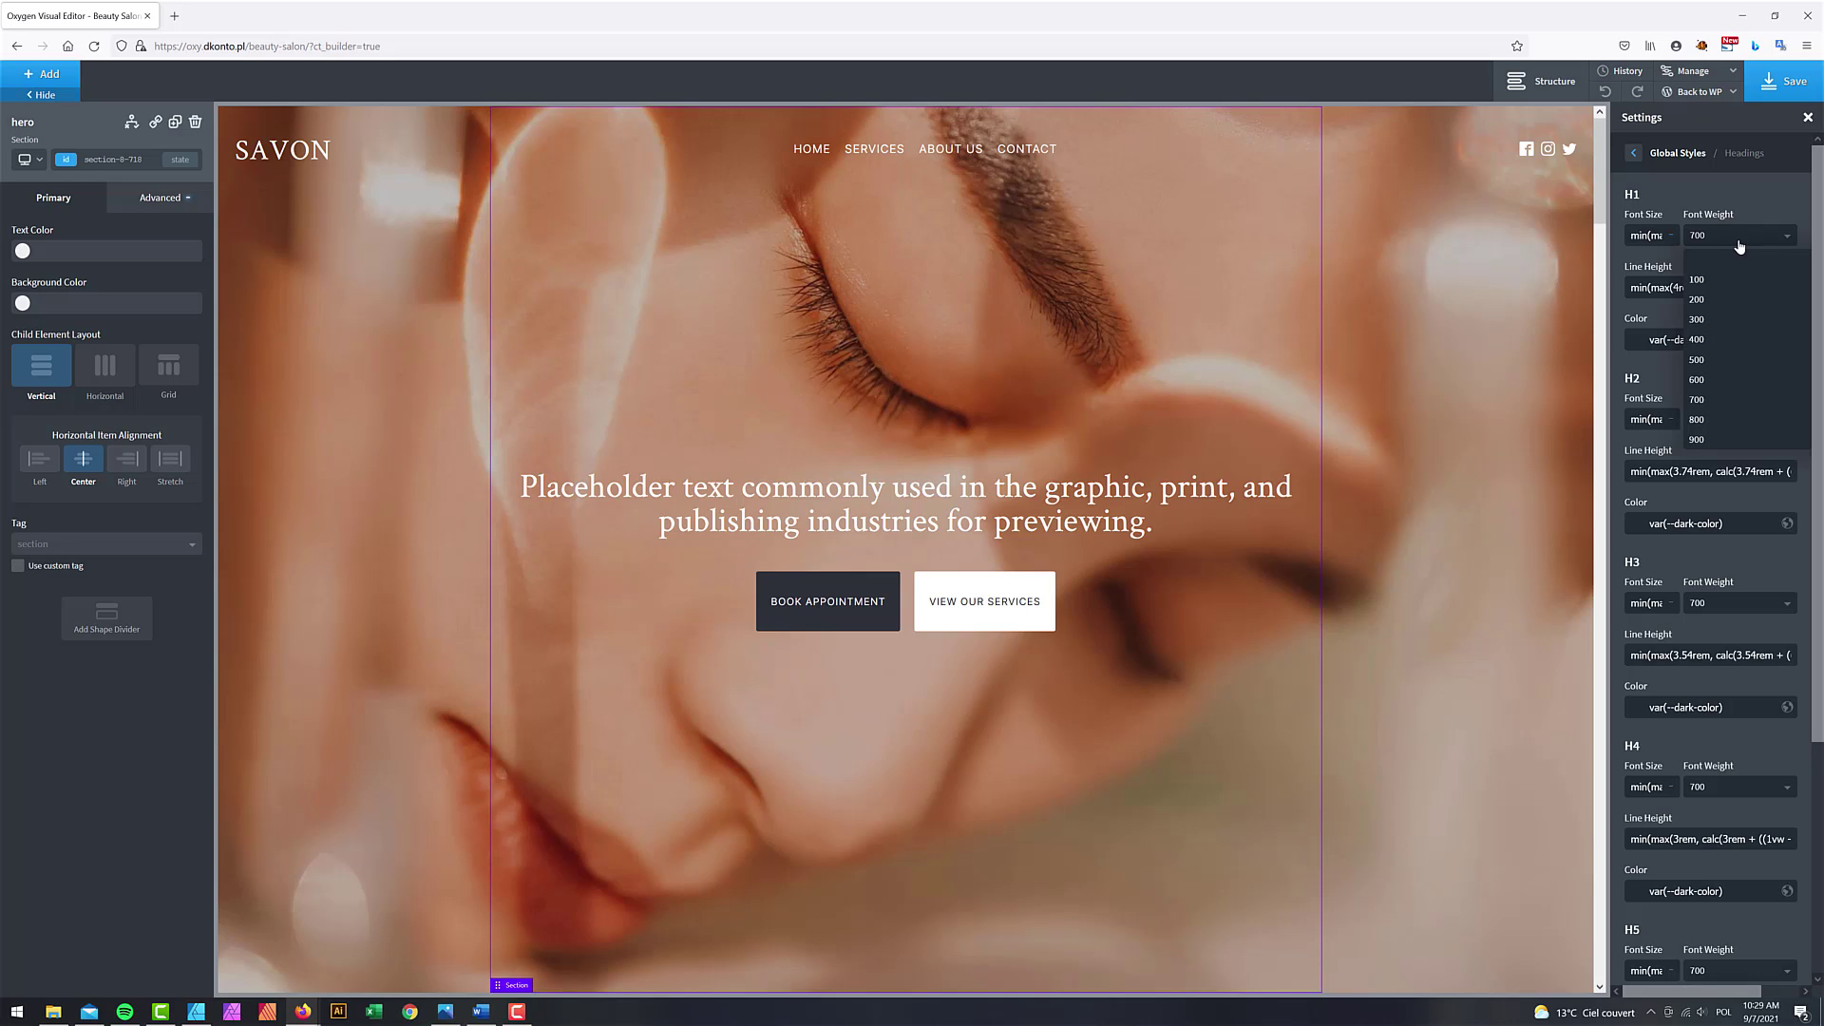
left_click(1743, 191)
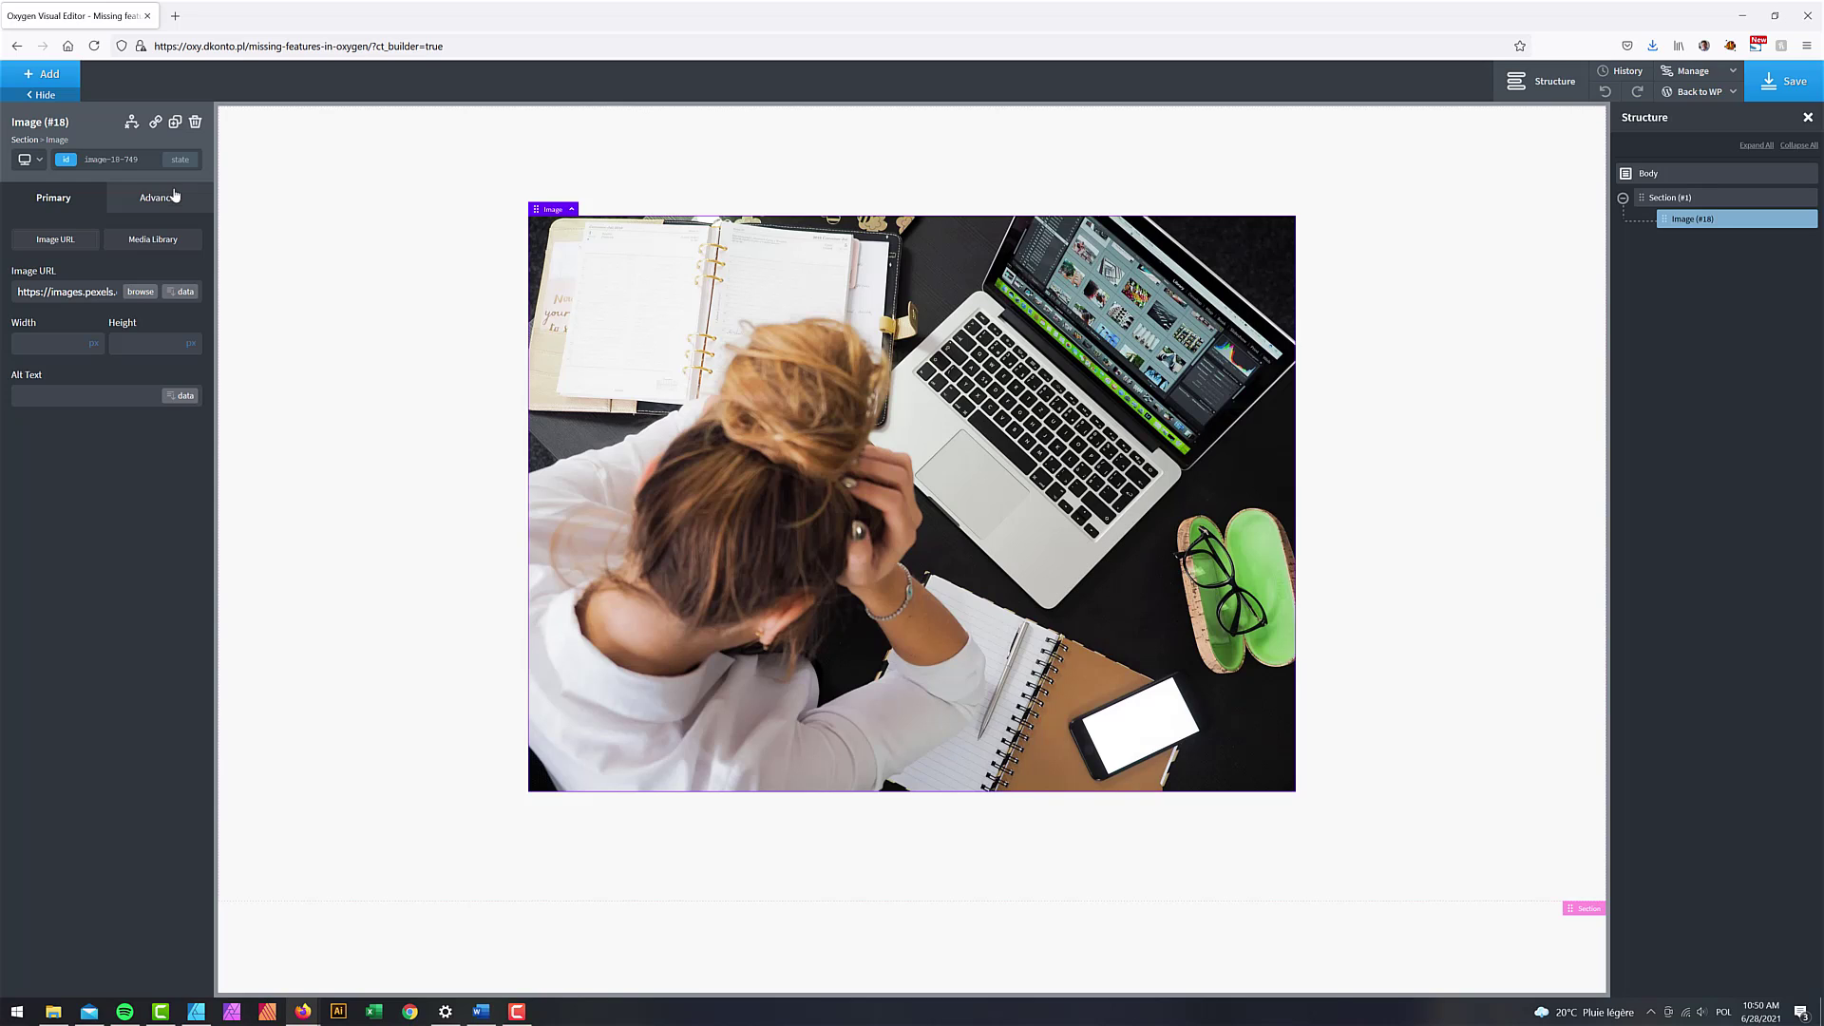
Step: Give the image a solid right border, 2 px wide, in the network main-red color
left_click(178, 200)
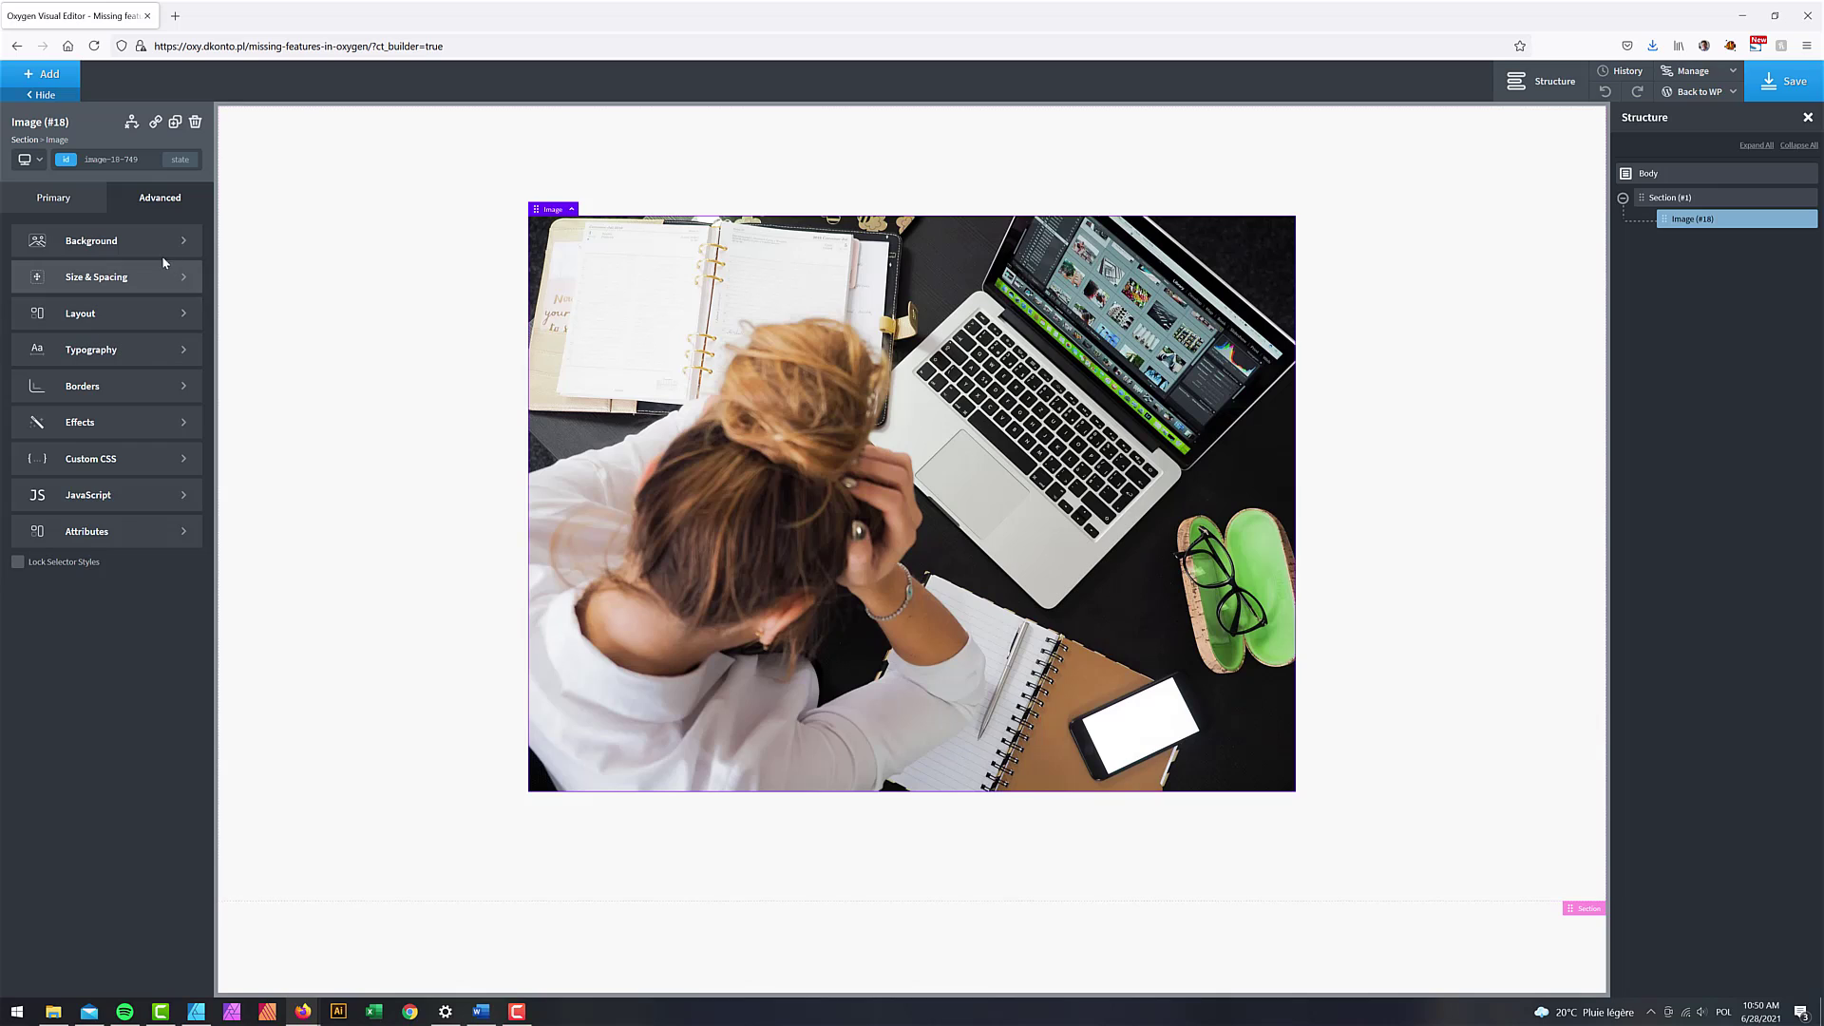
left_click(97, 386)
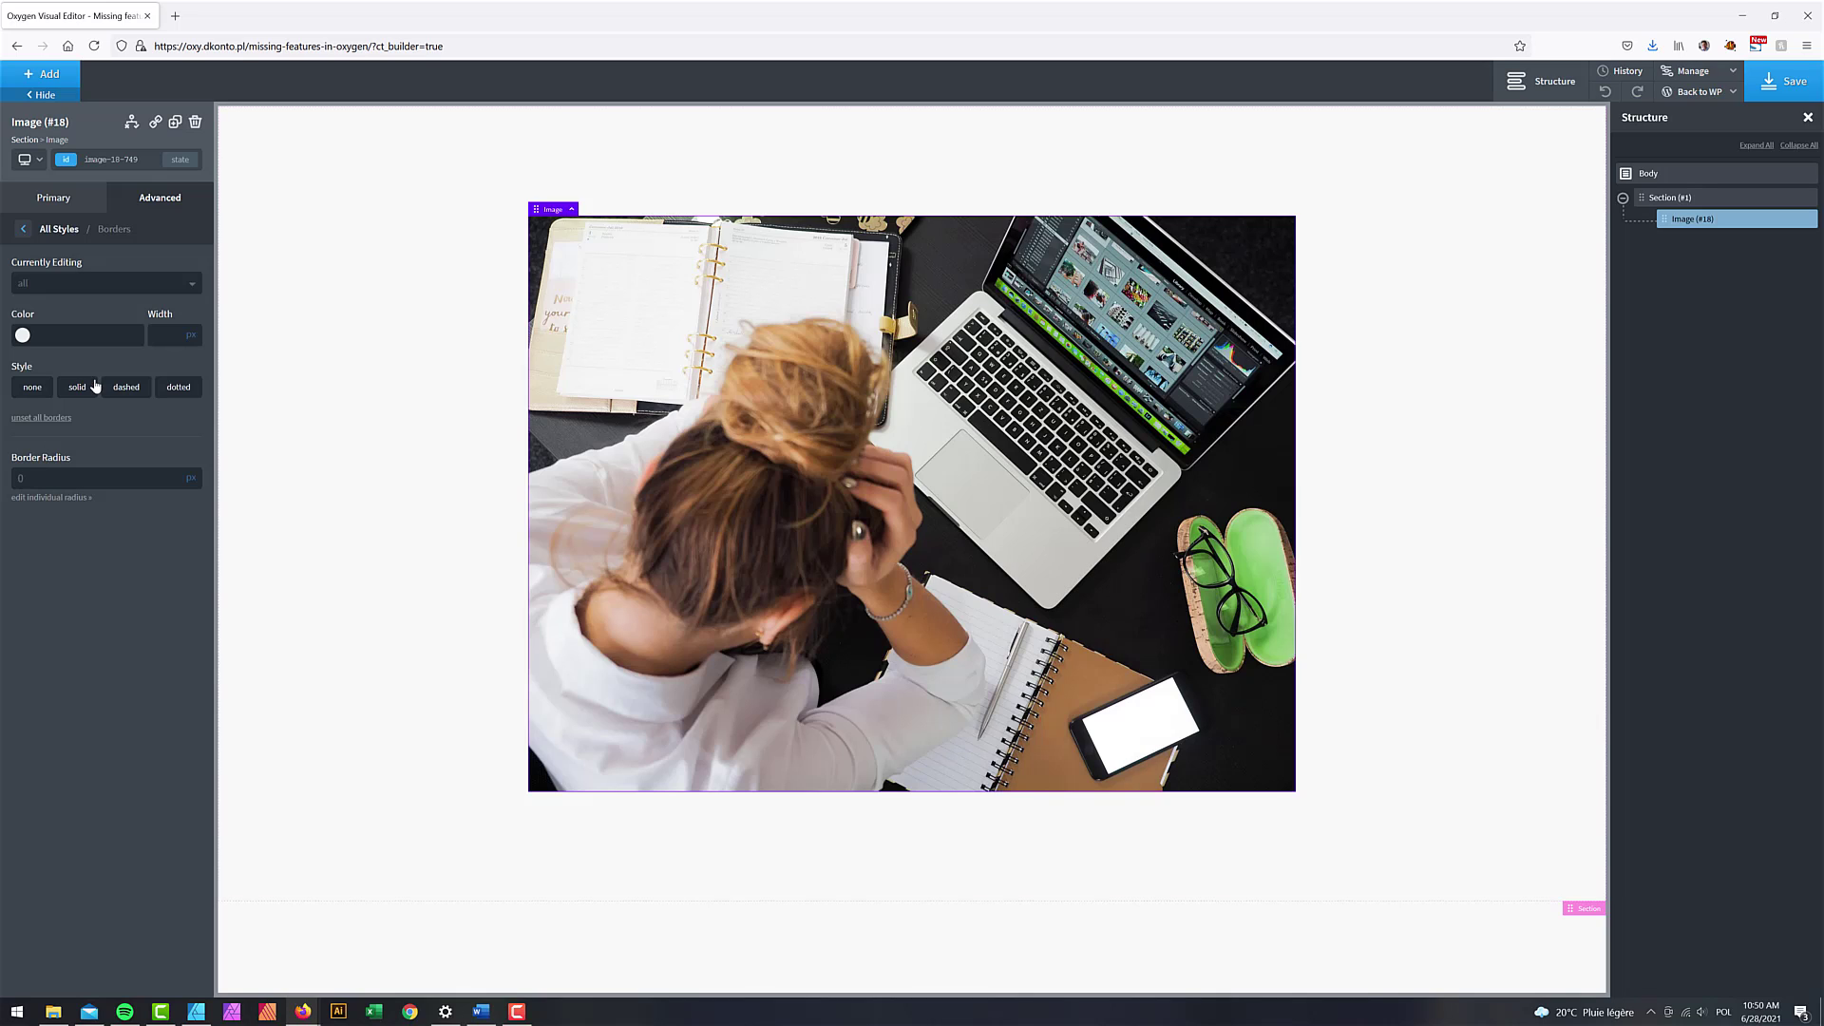
left_click(45, 281)
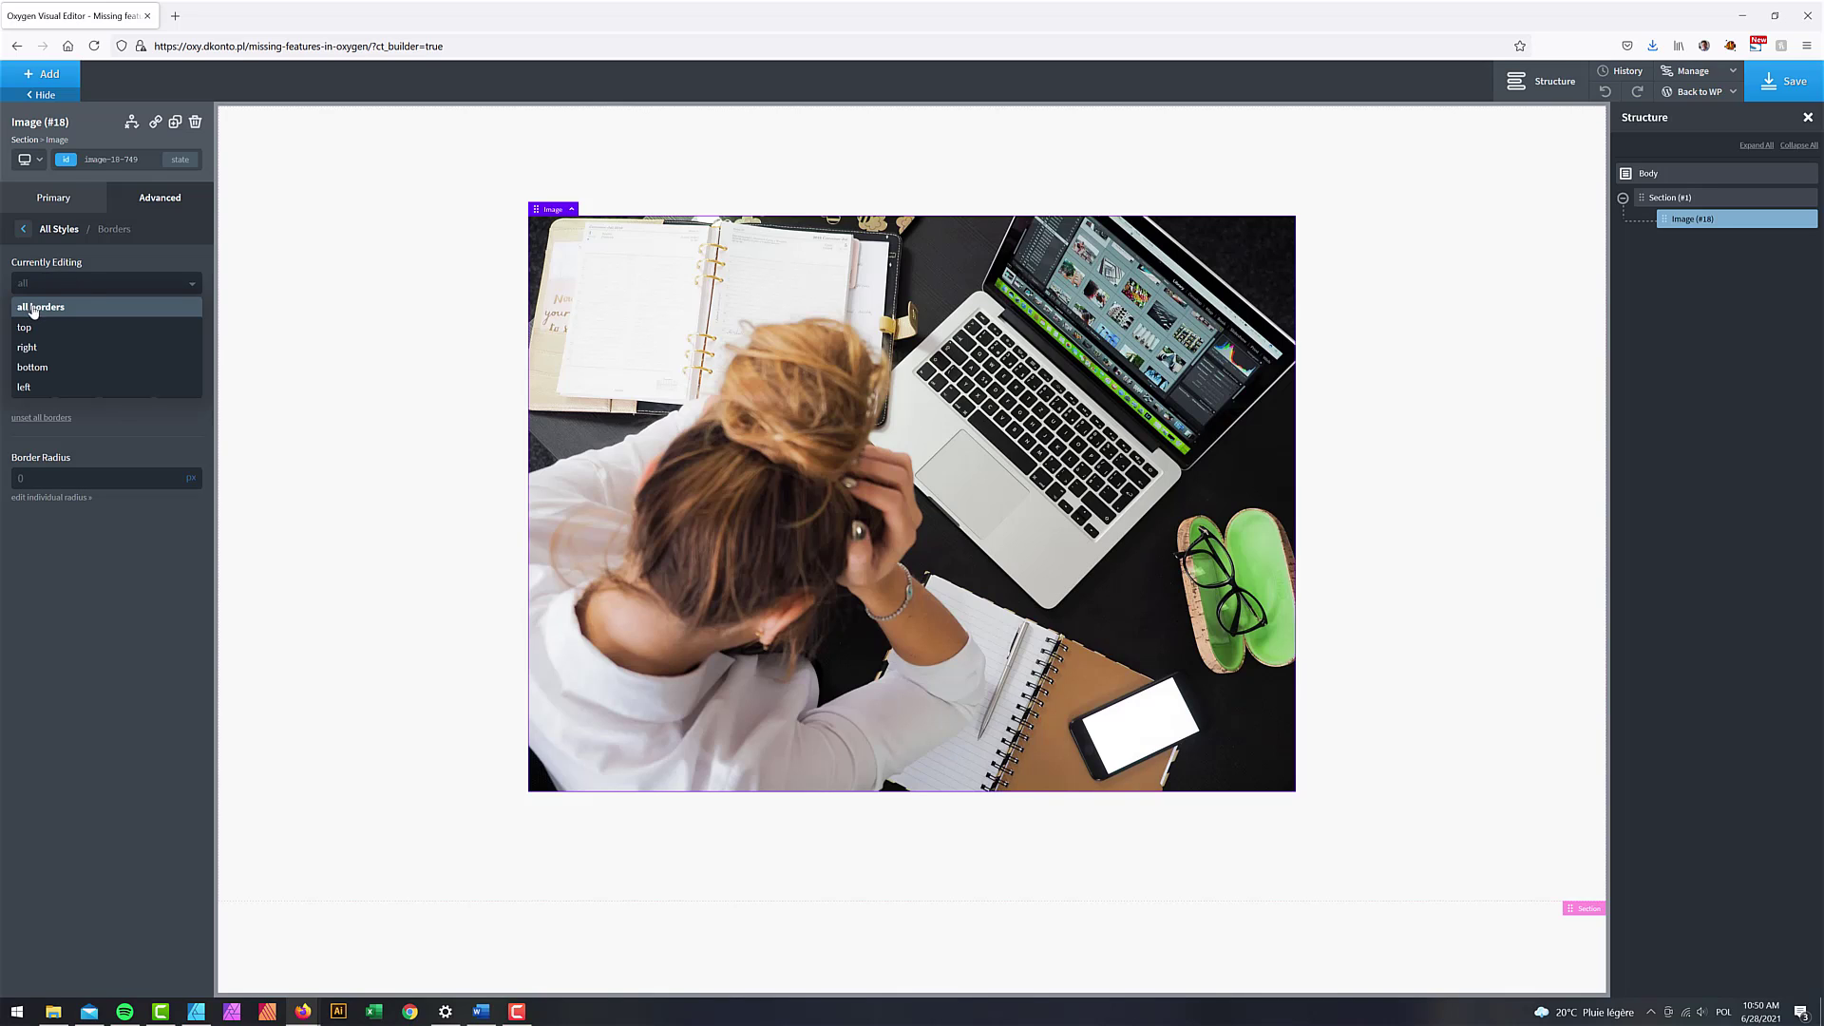
left_click(50, 329)
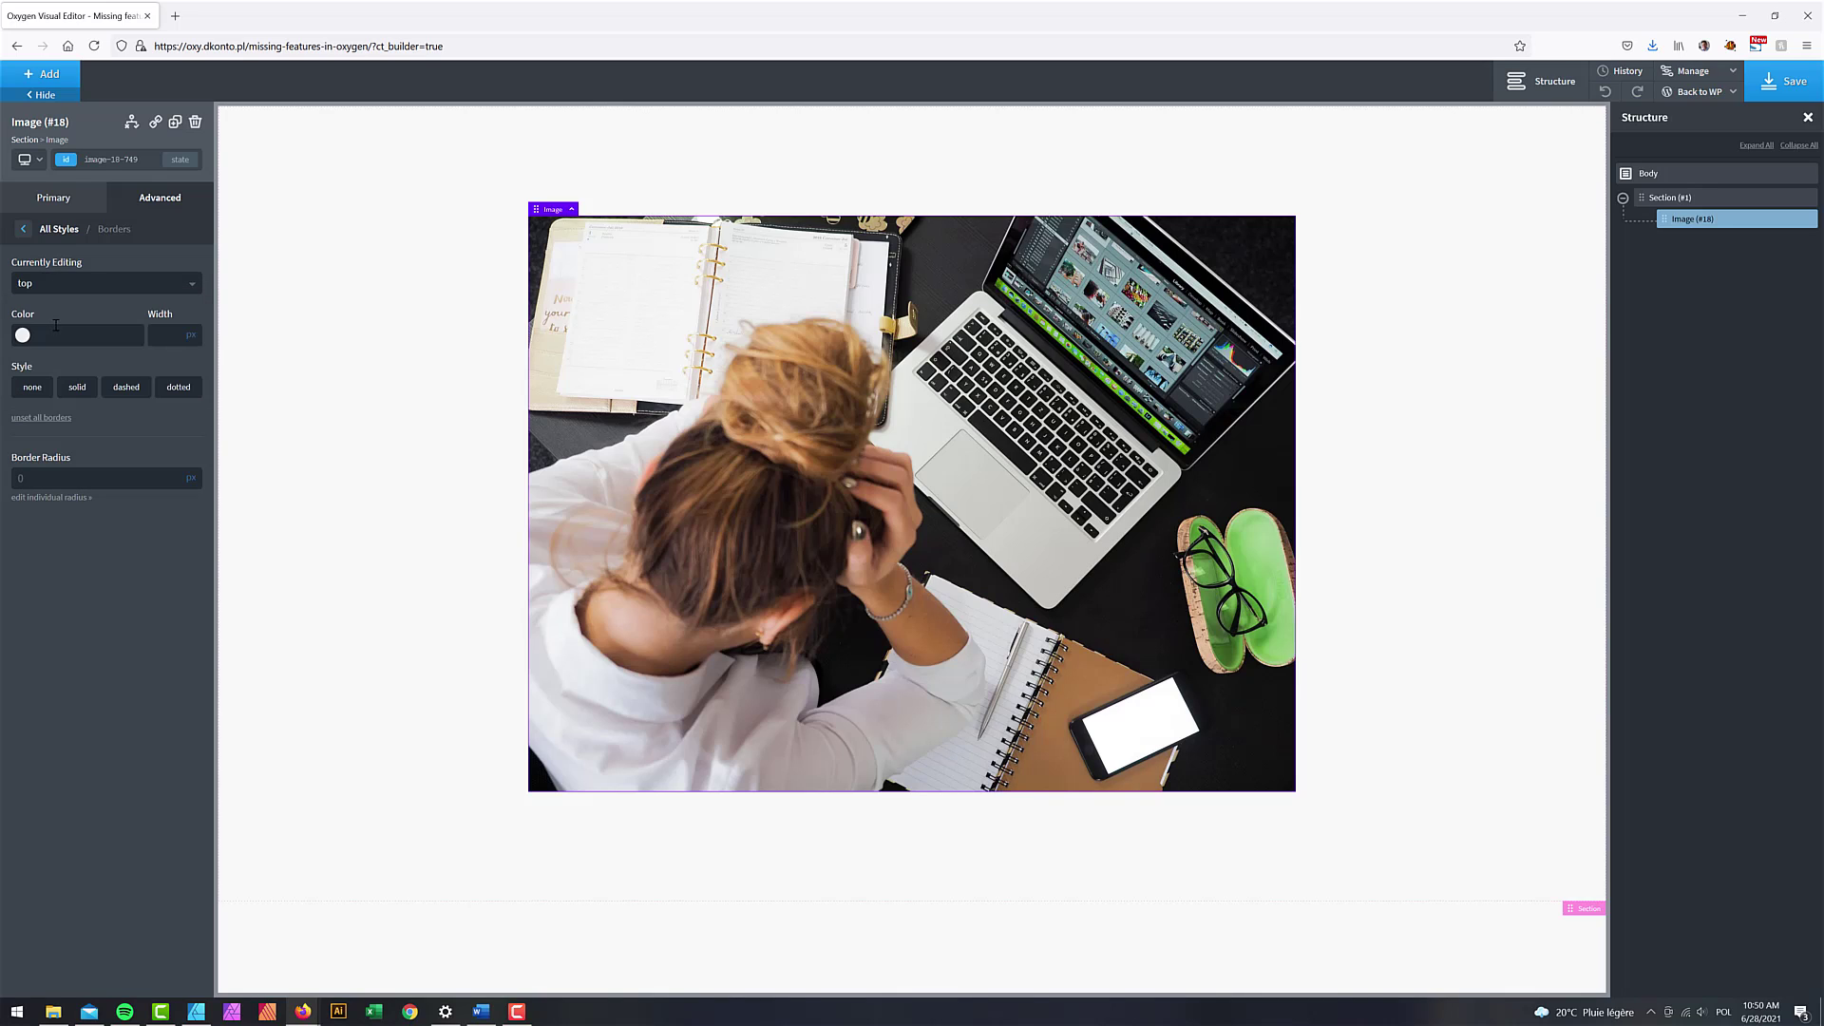
left_click(74, 282)
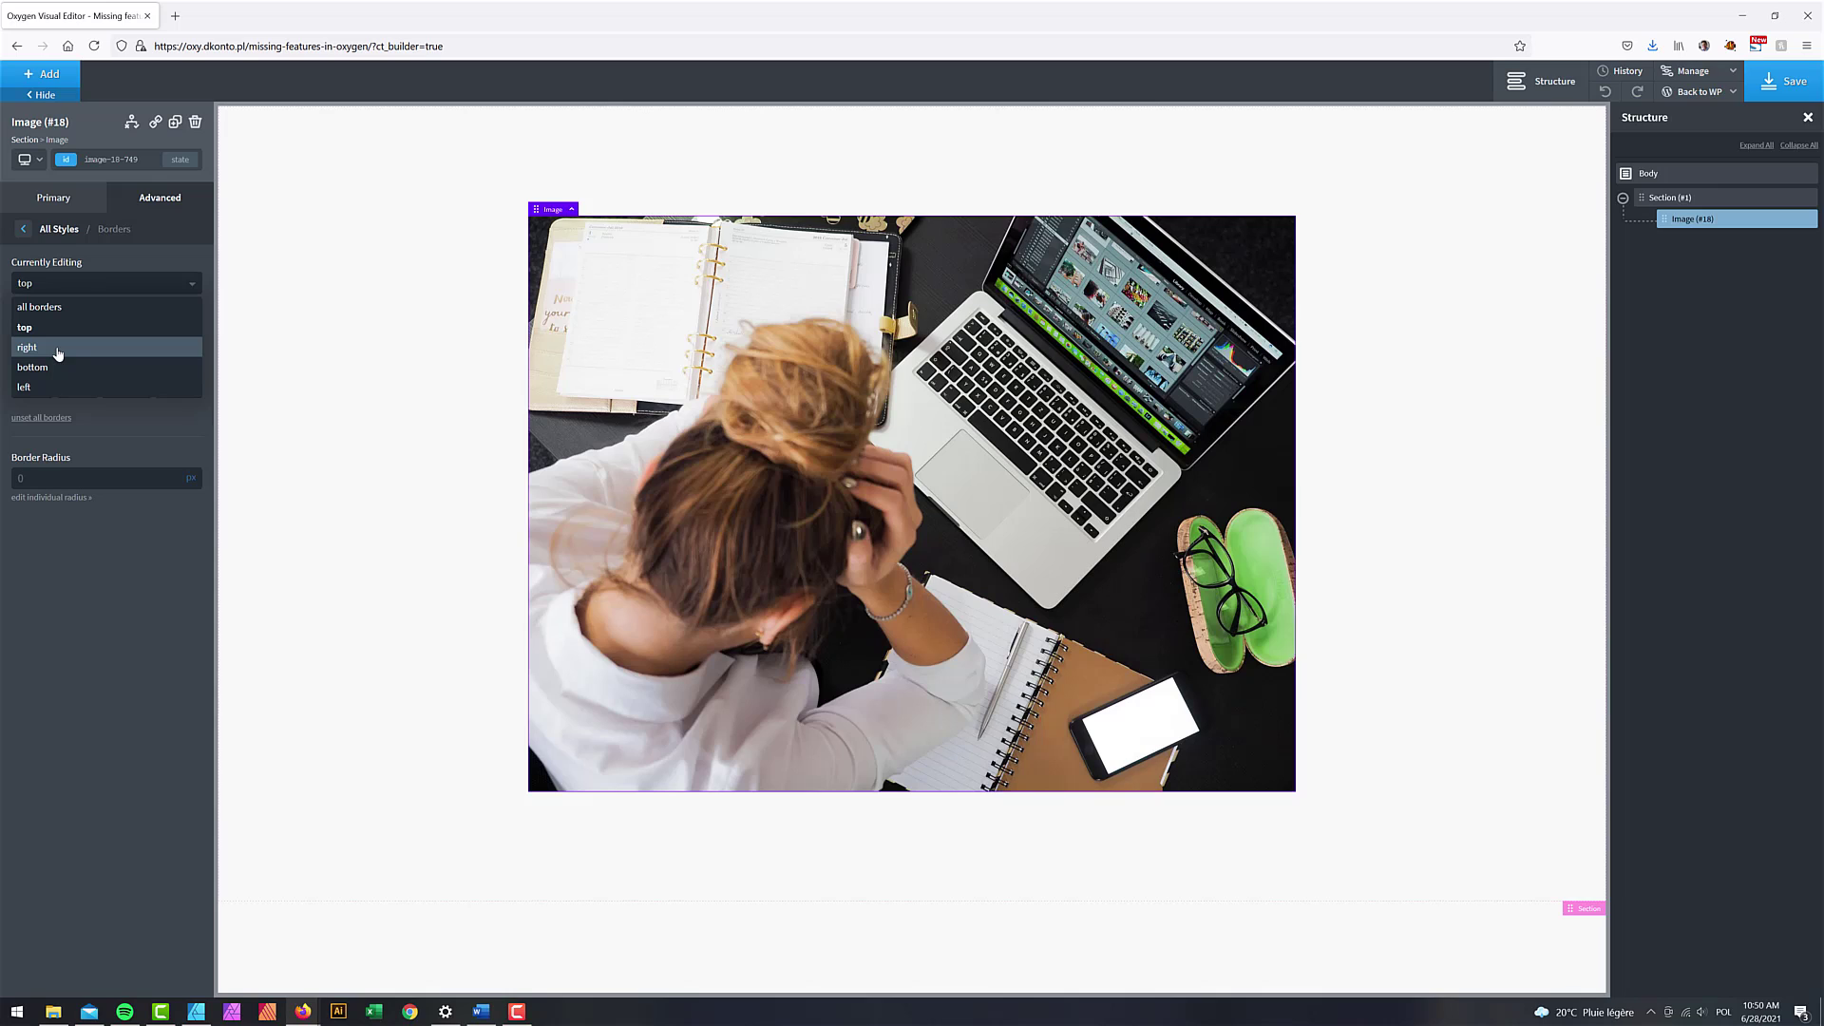
left_click(57, 350)
left_click(23, 336)
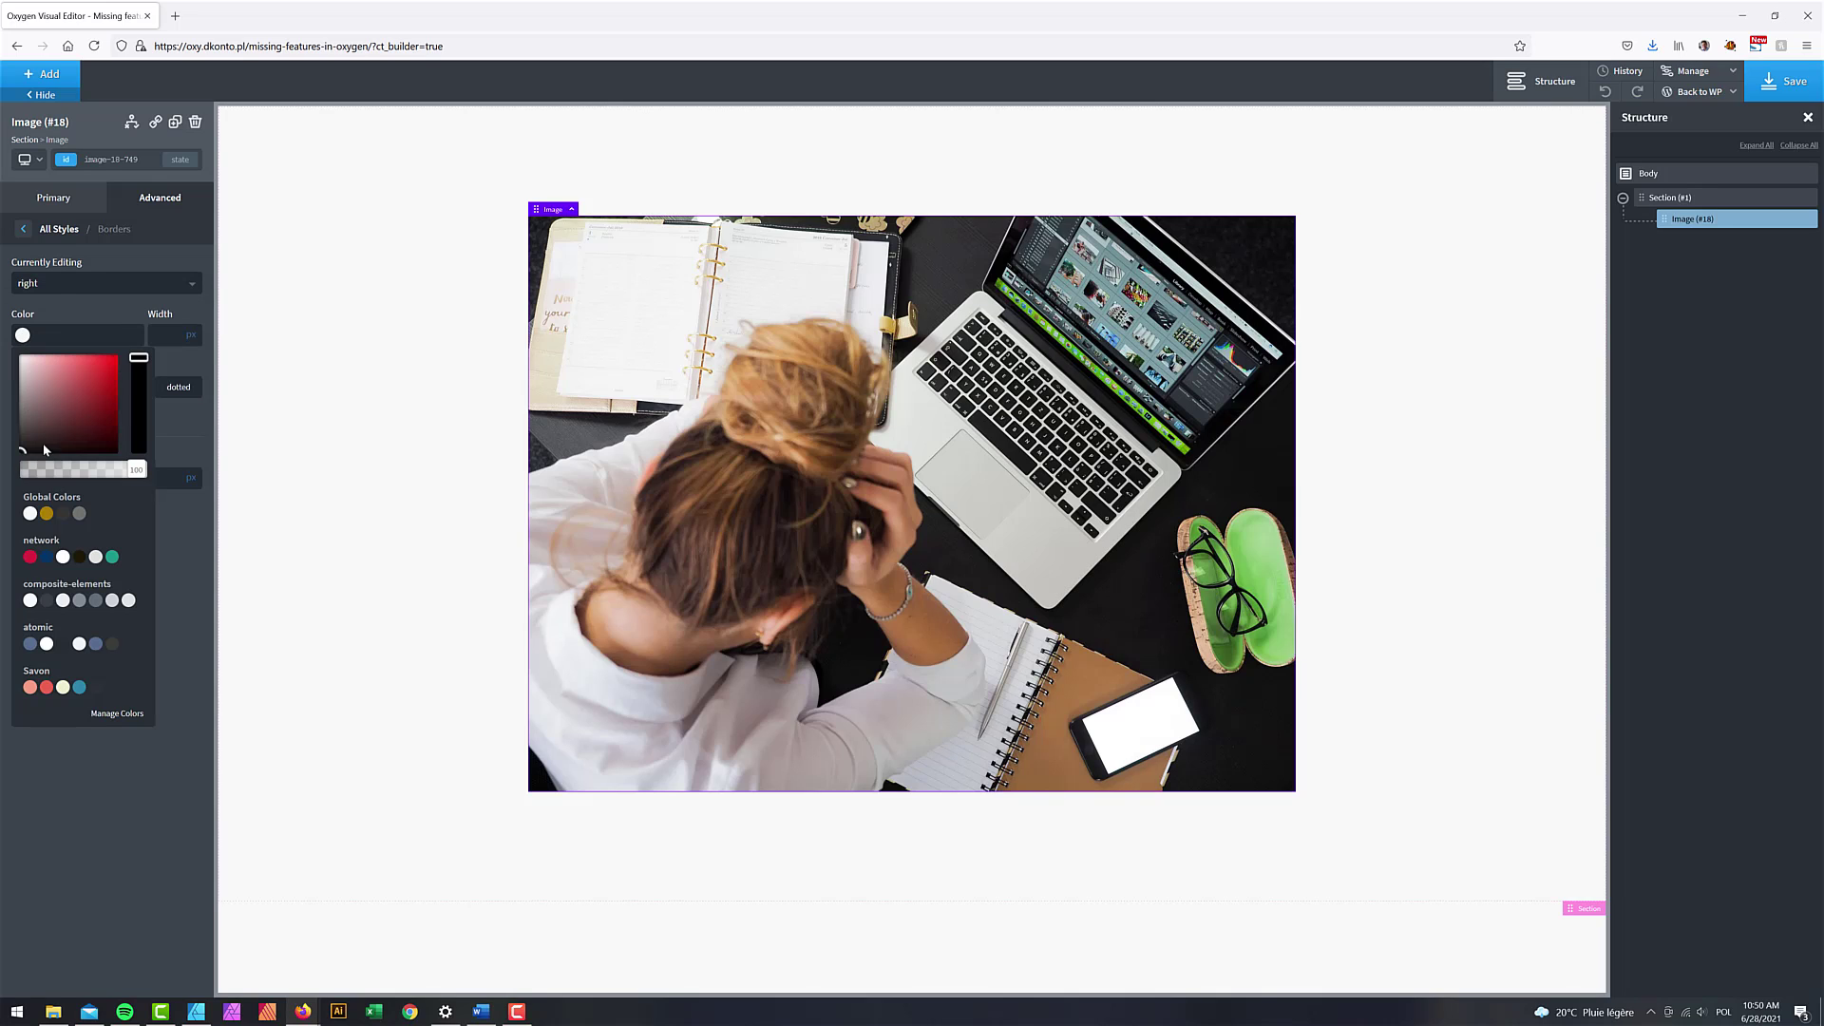
left_click(31, 558)
left_click(162, 337)
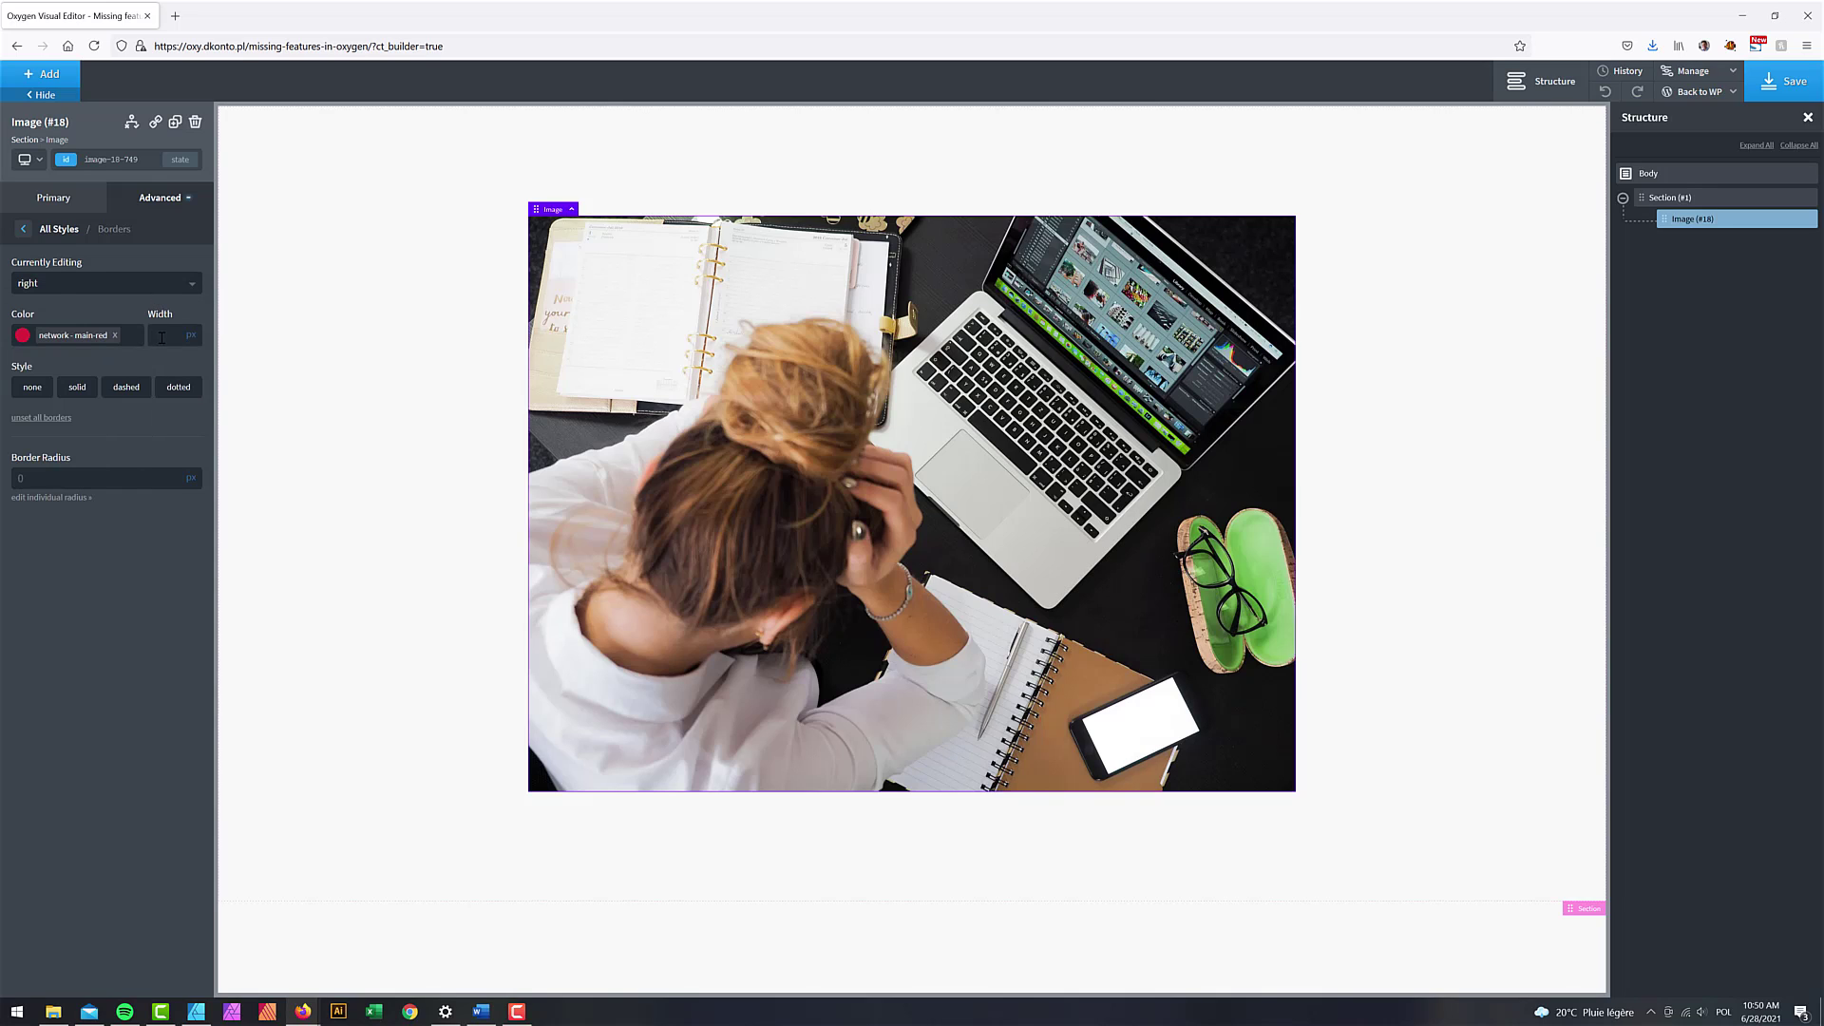
left_click(79, 389)
Step: Add a solid left border to the image, 5 px wide, in the network main blue color
left_click(79, 283)
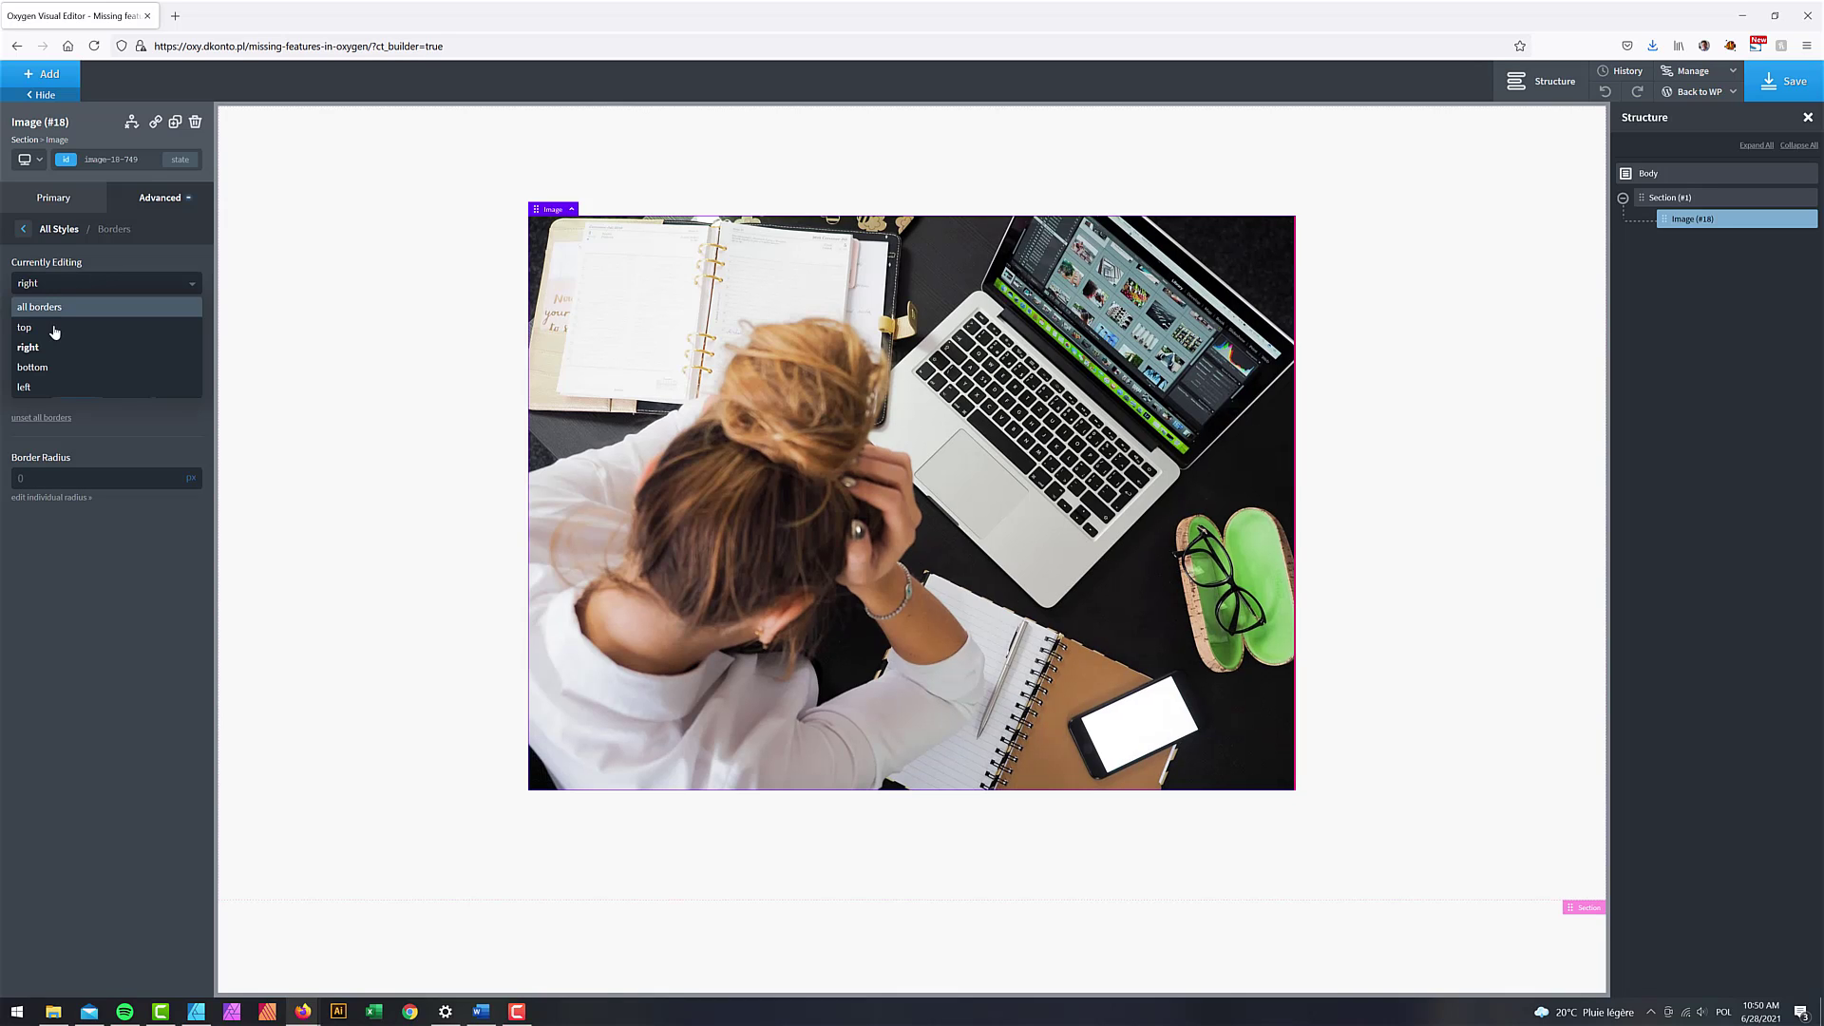
left_click(53, 376)
left_click(23, 337)
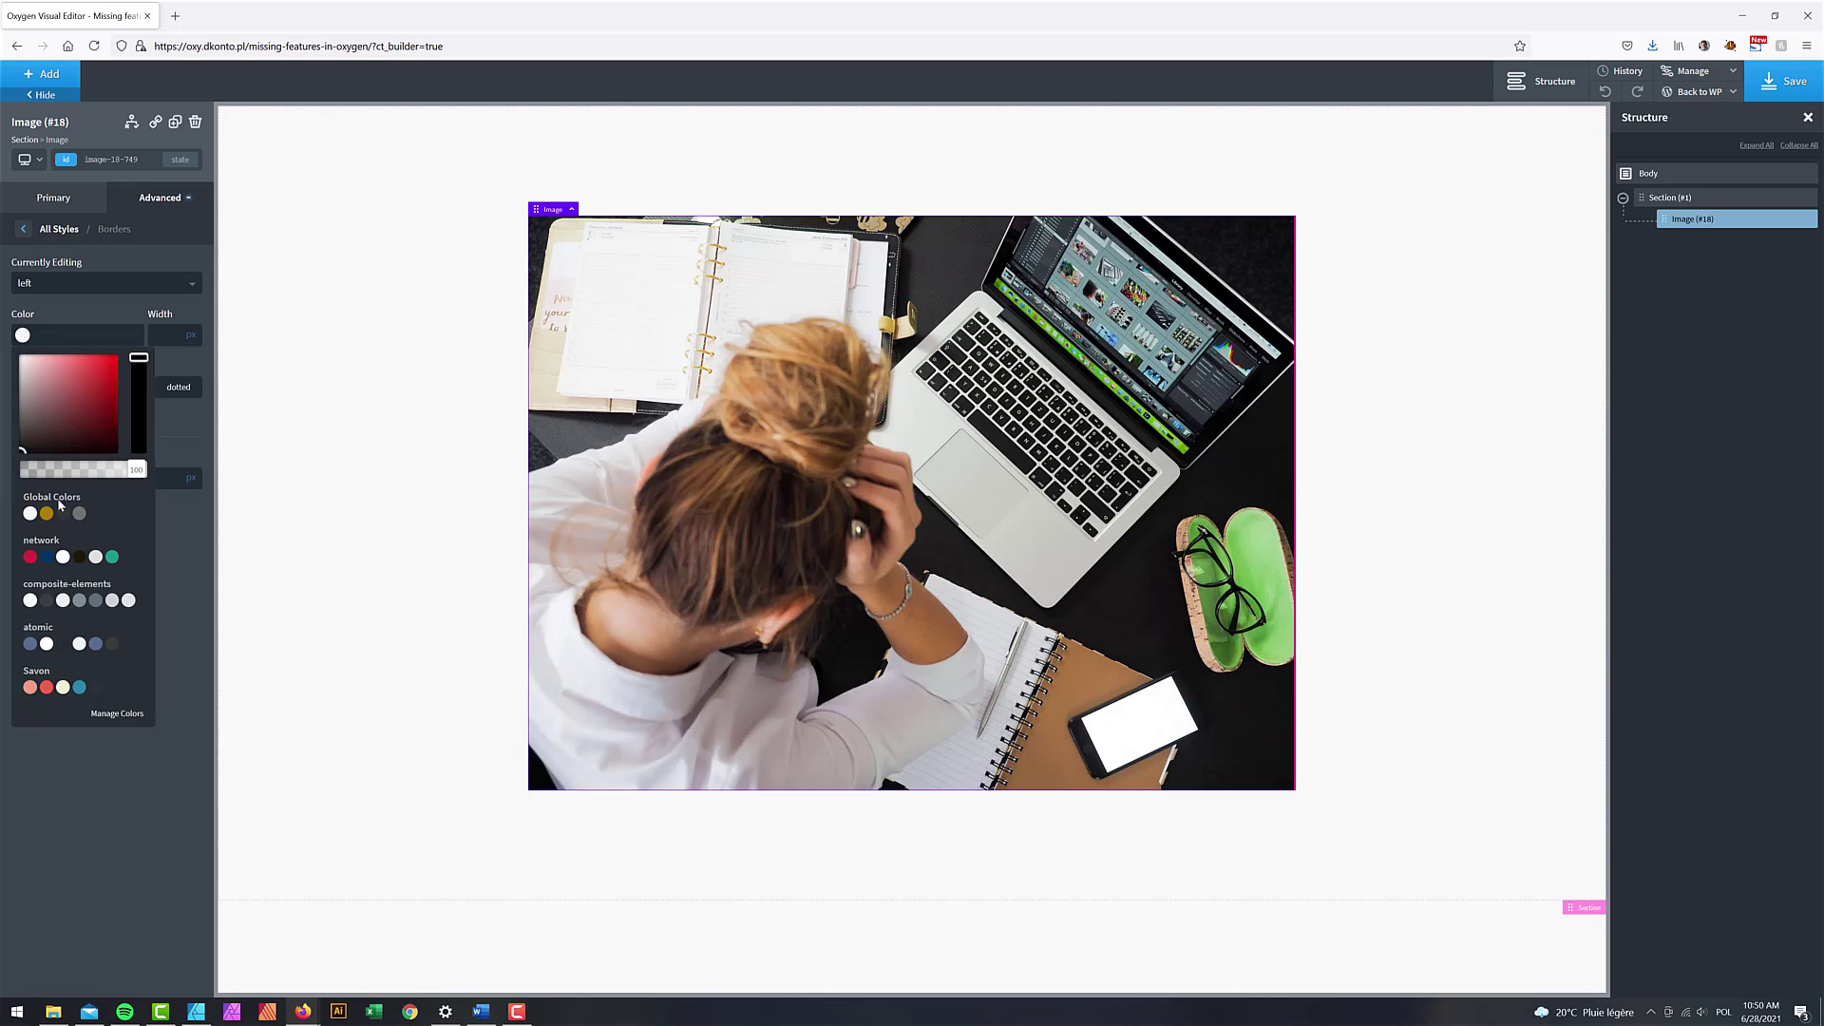
left_click(47, 557)
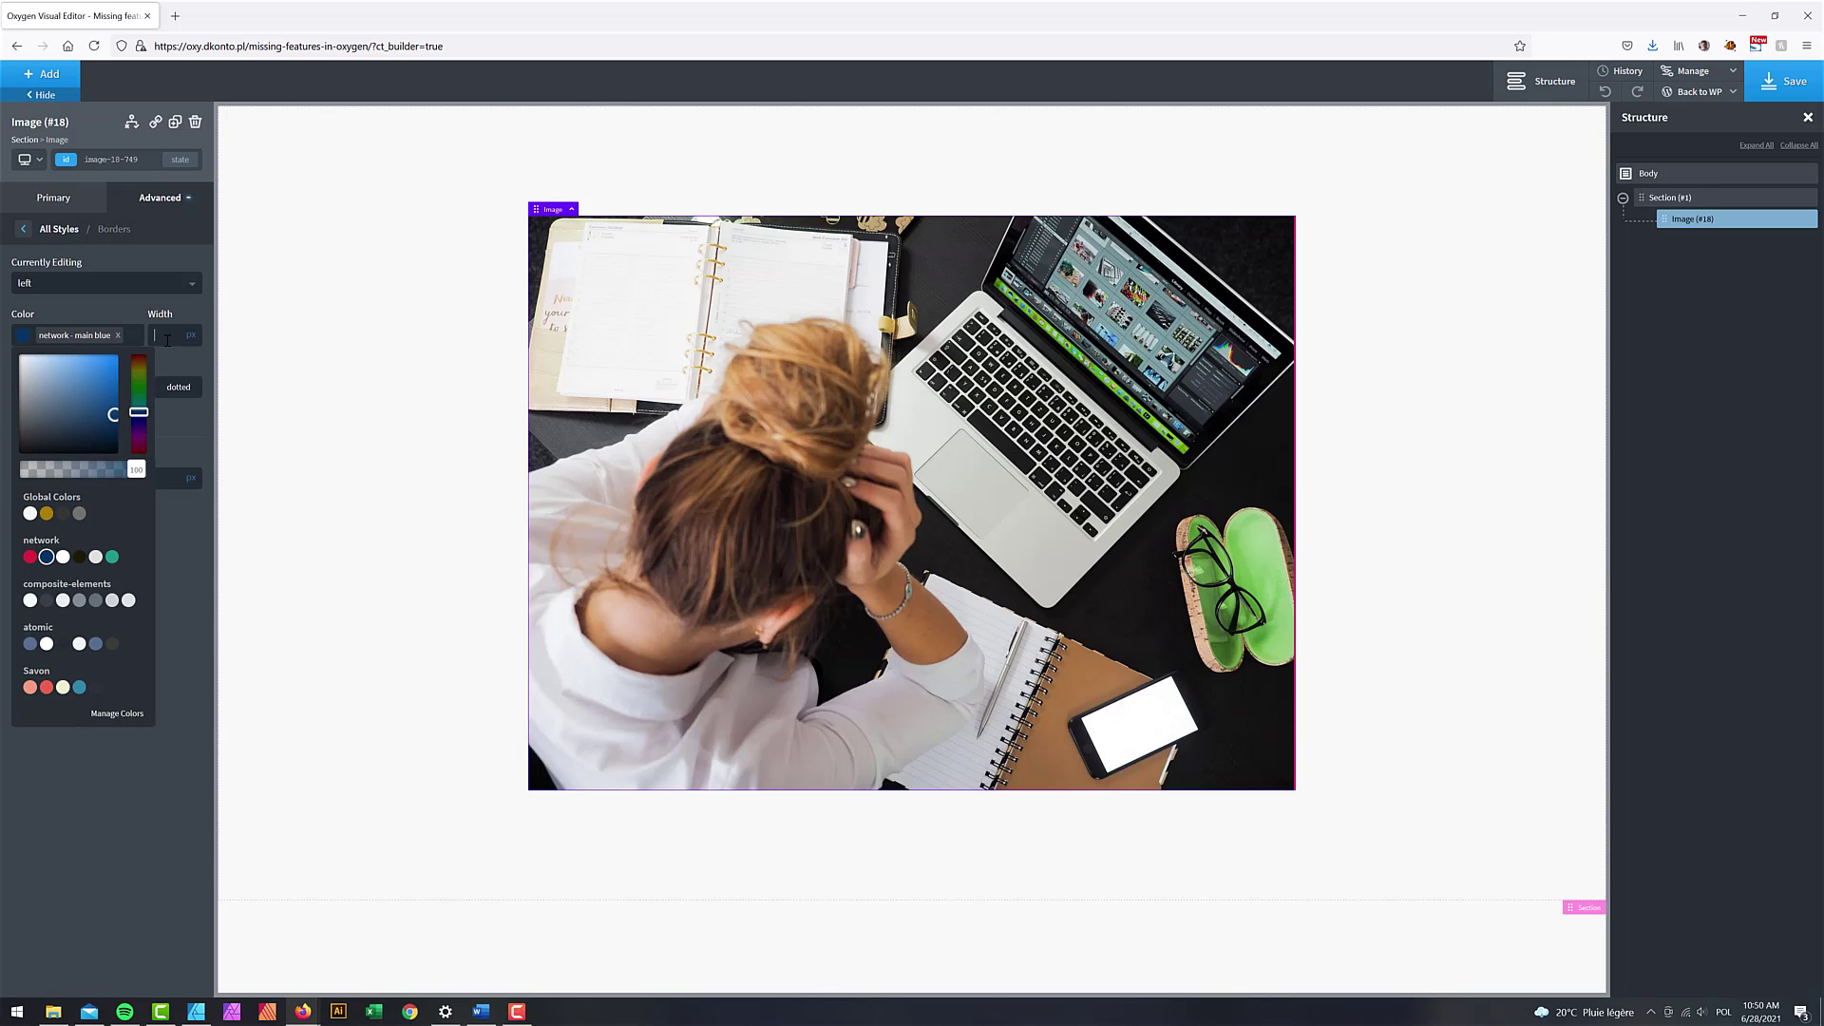
type("5")
left_click(78, 389)
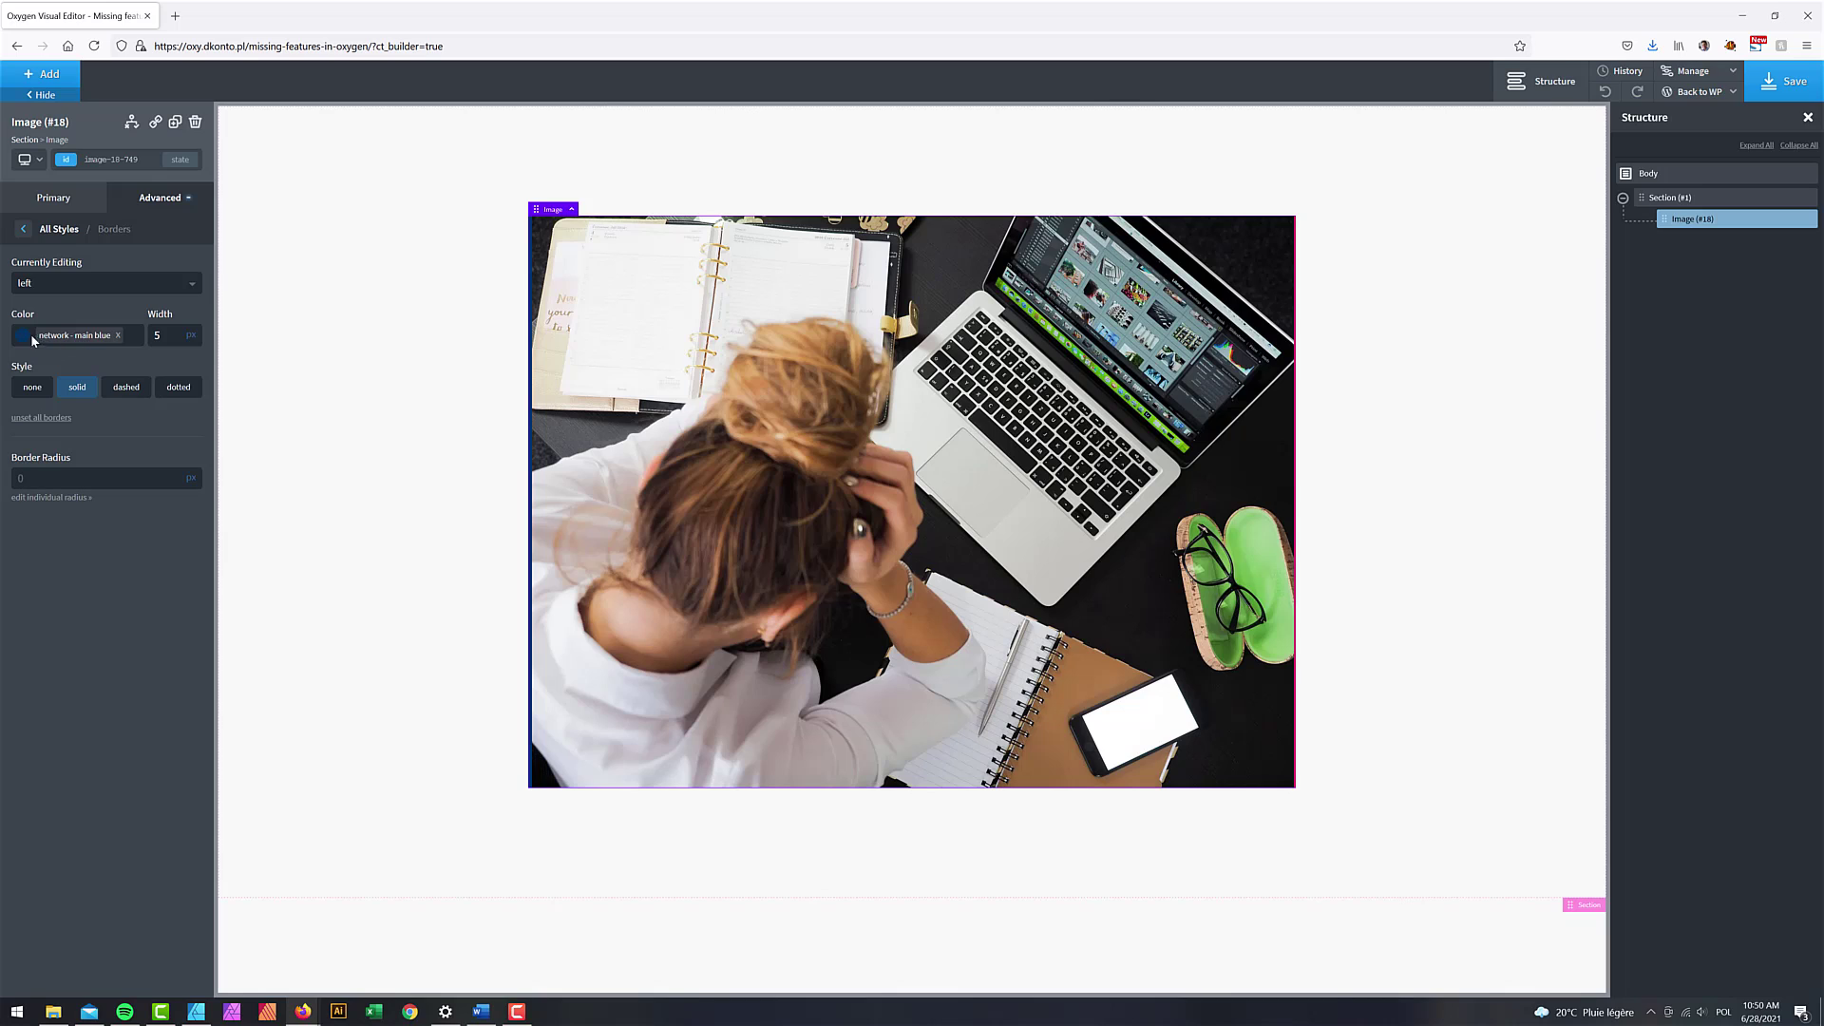
Step: Reselect the image, reopen its border settings and change the right border's color to the global gold
left_click(52, 202)
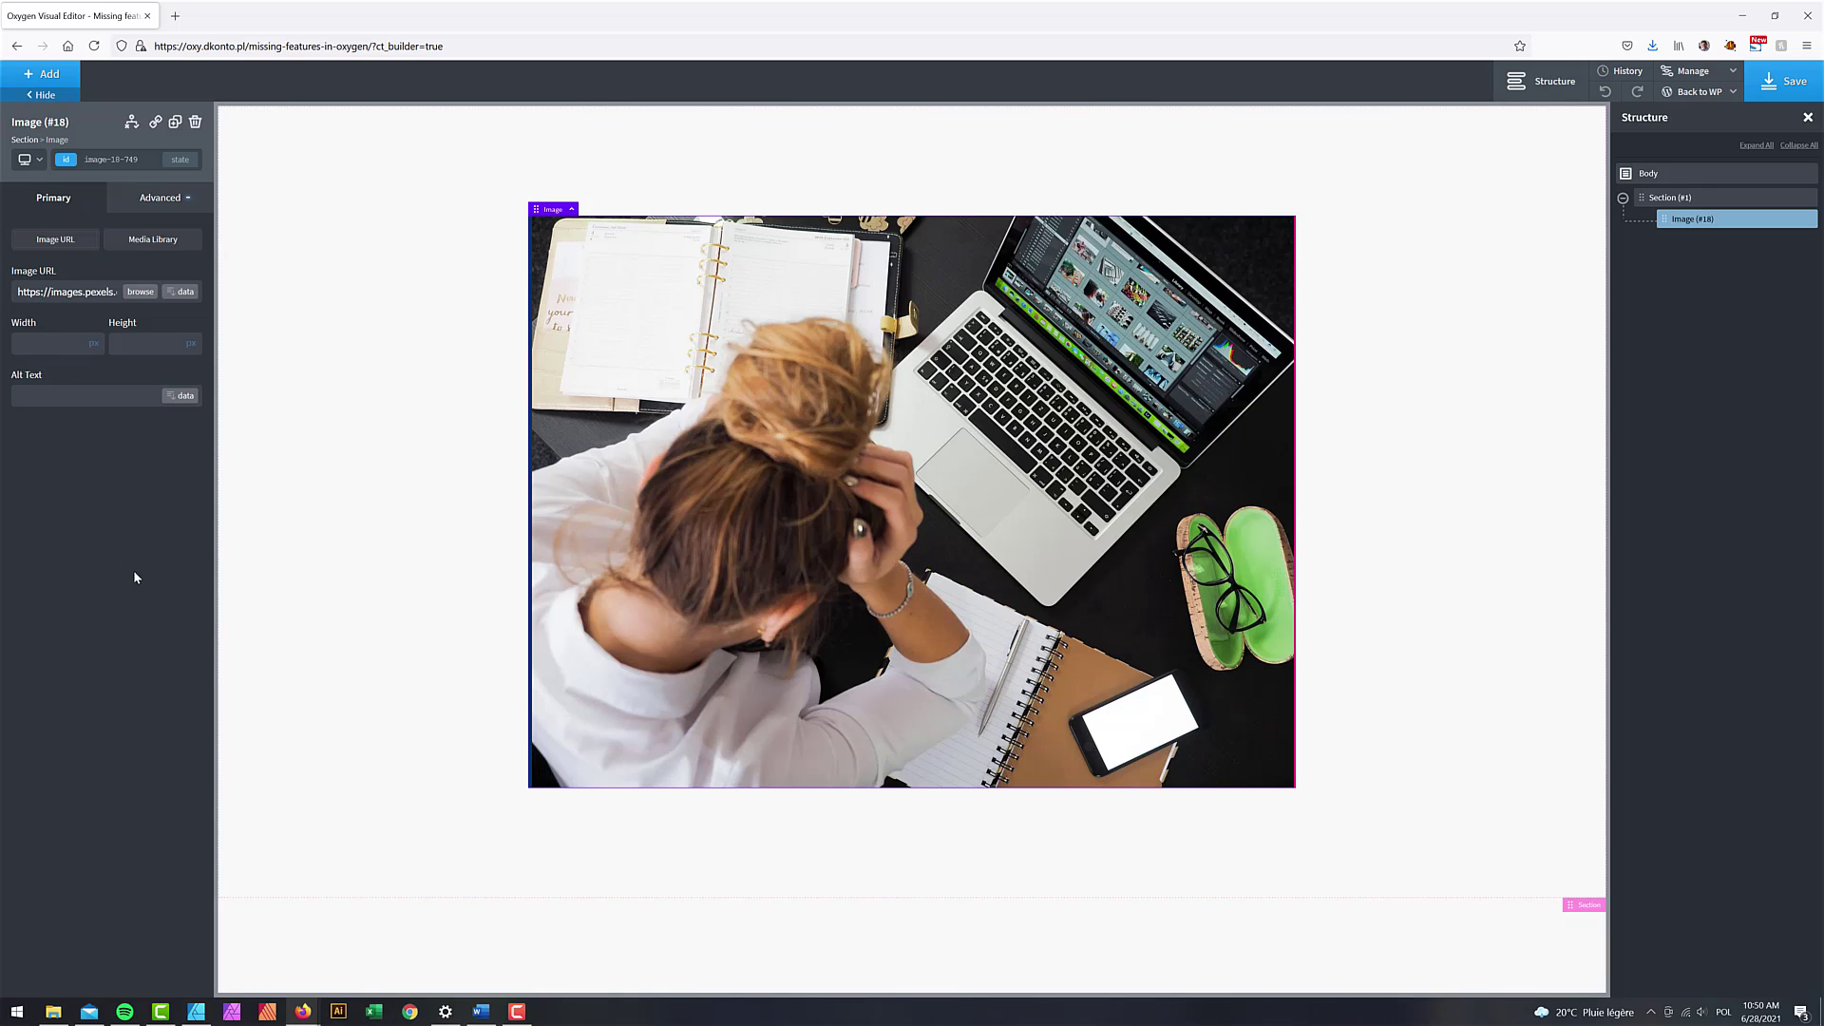
left_click(351, 375)
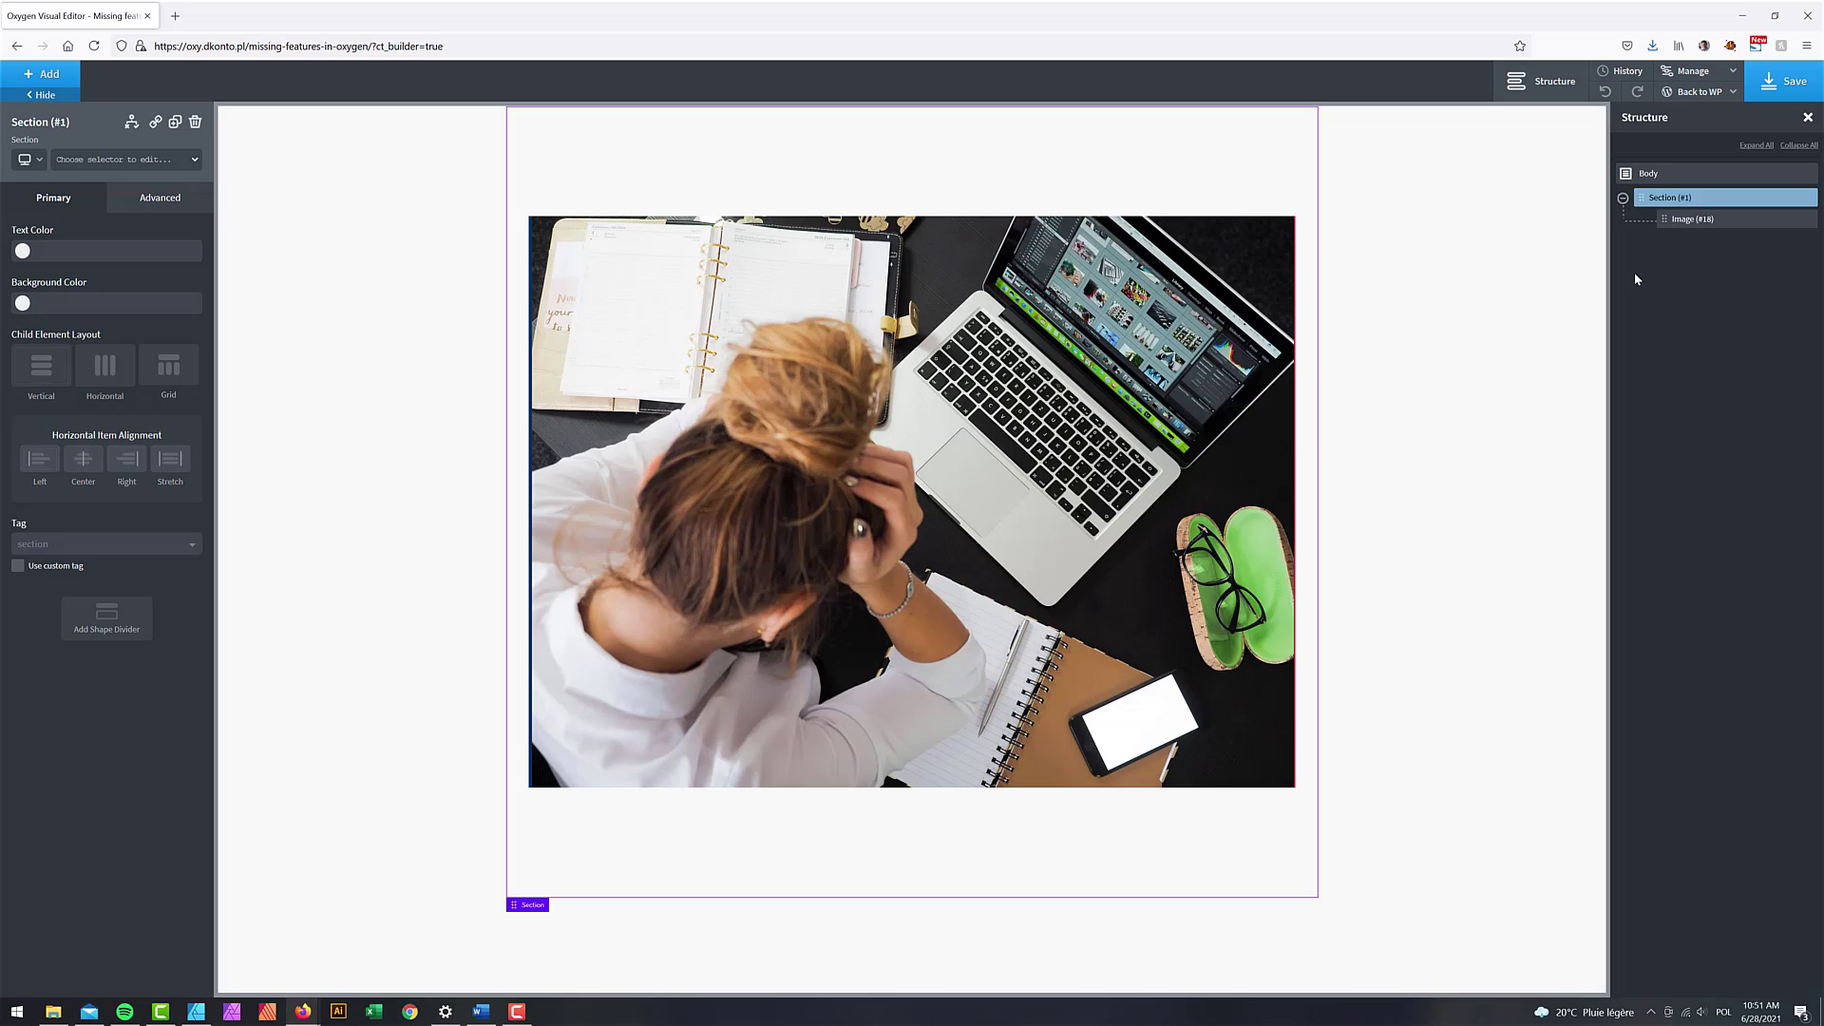
left_click(1685, 221)
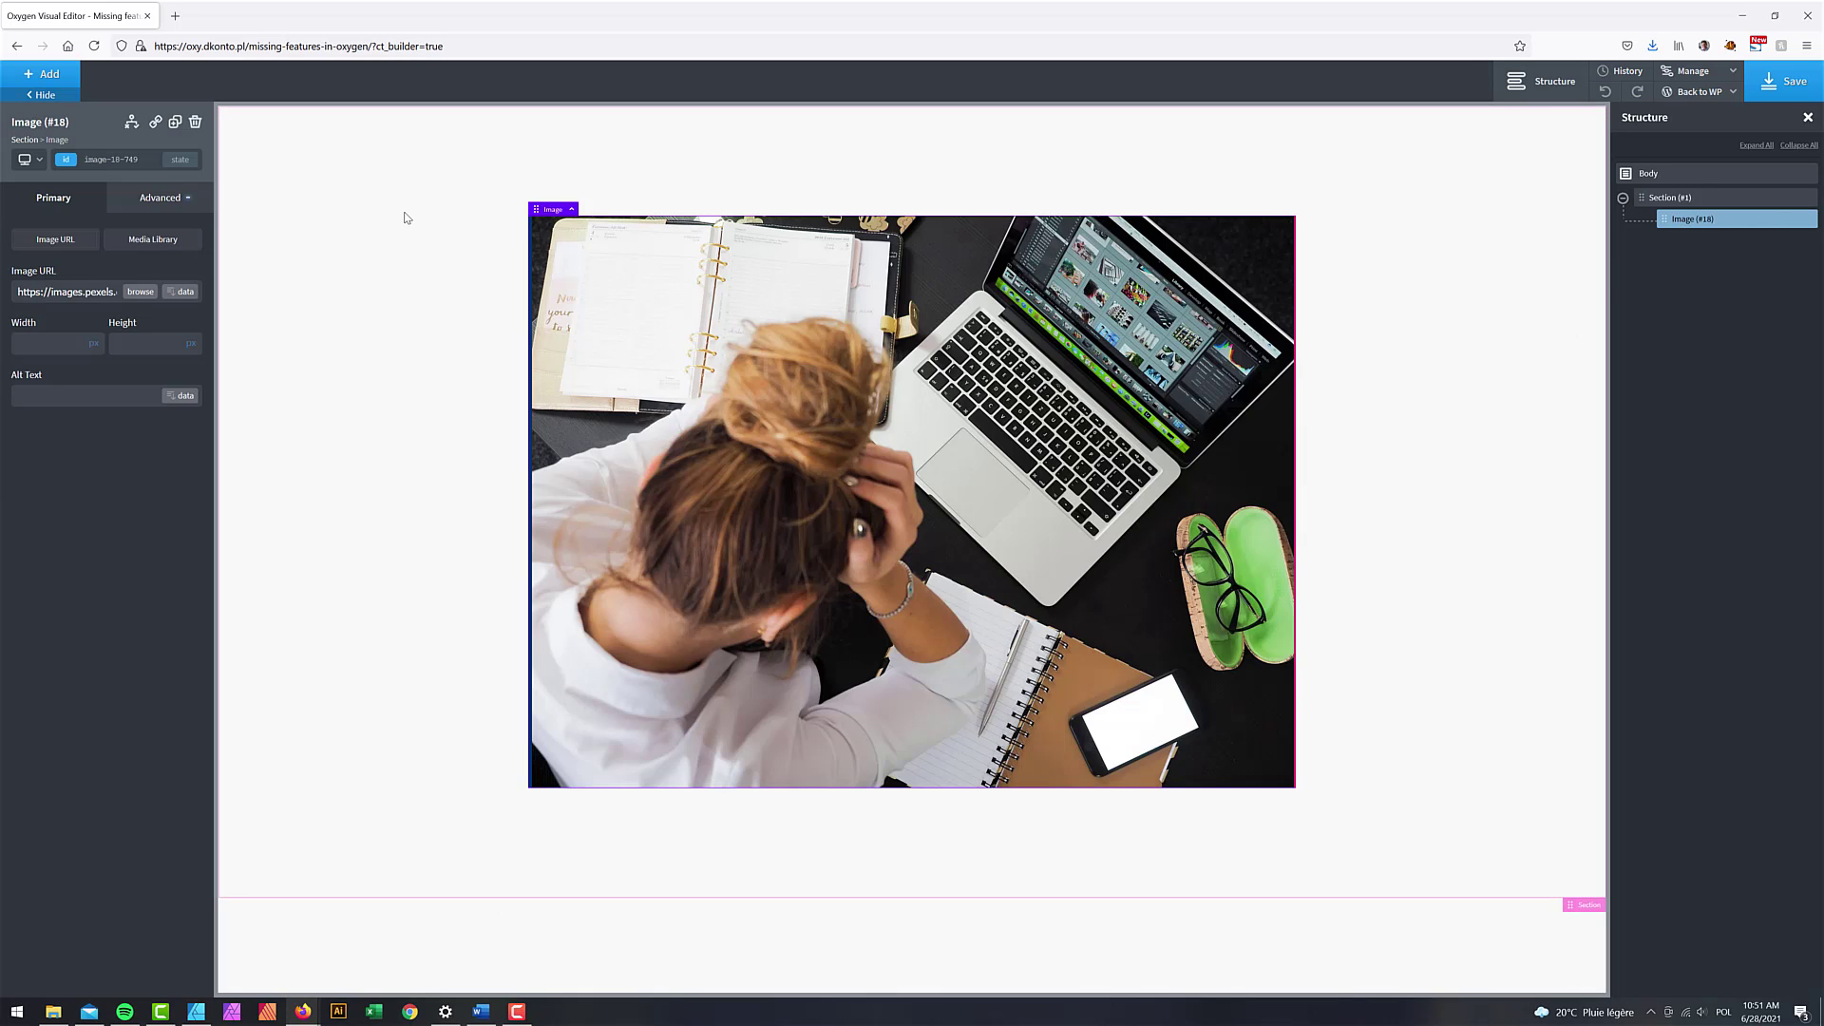
left_click(177, 199)
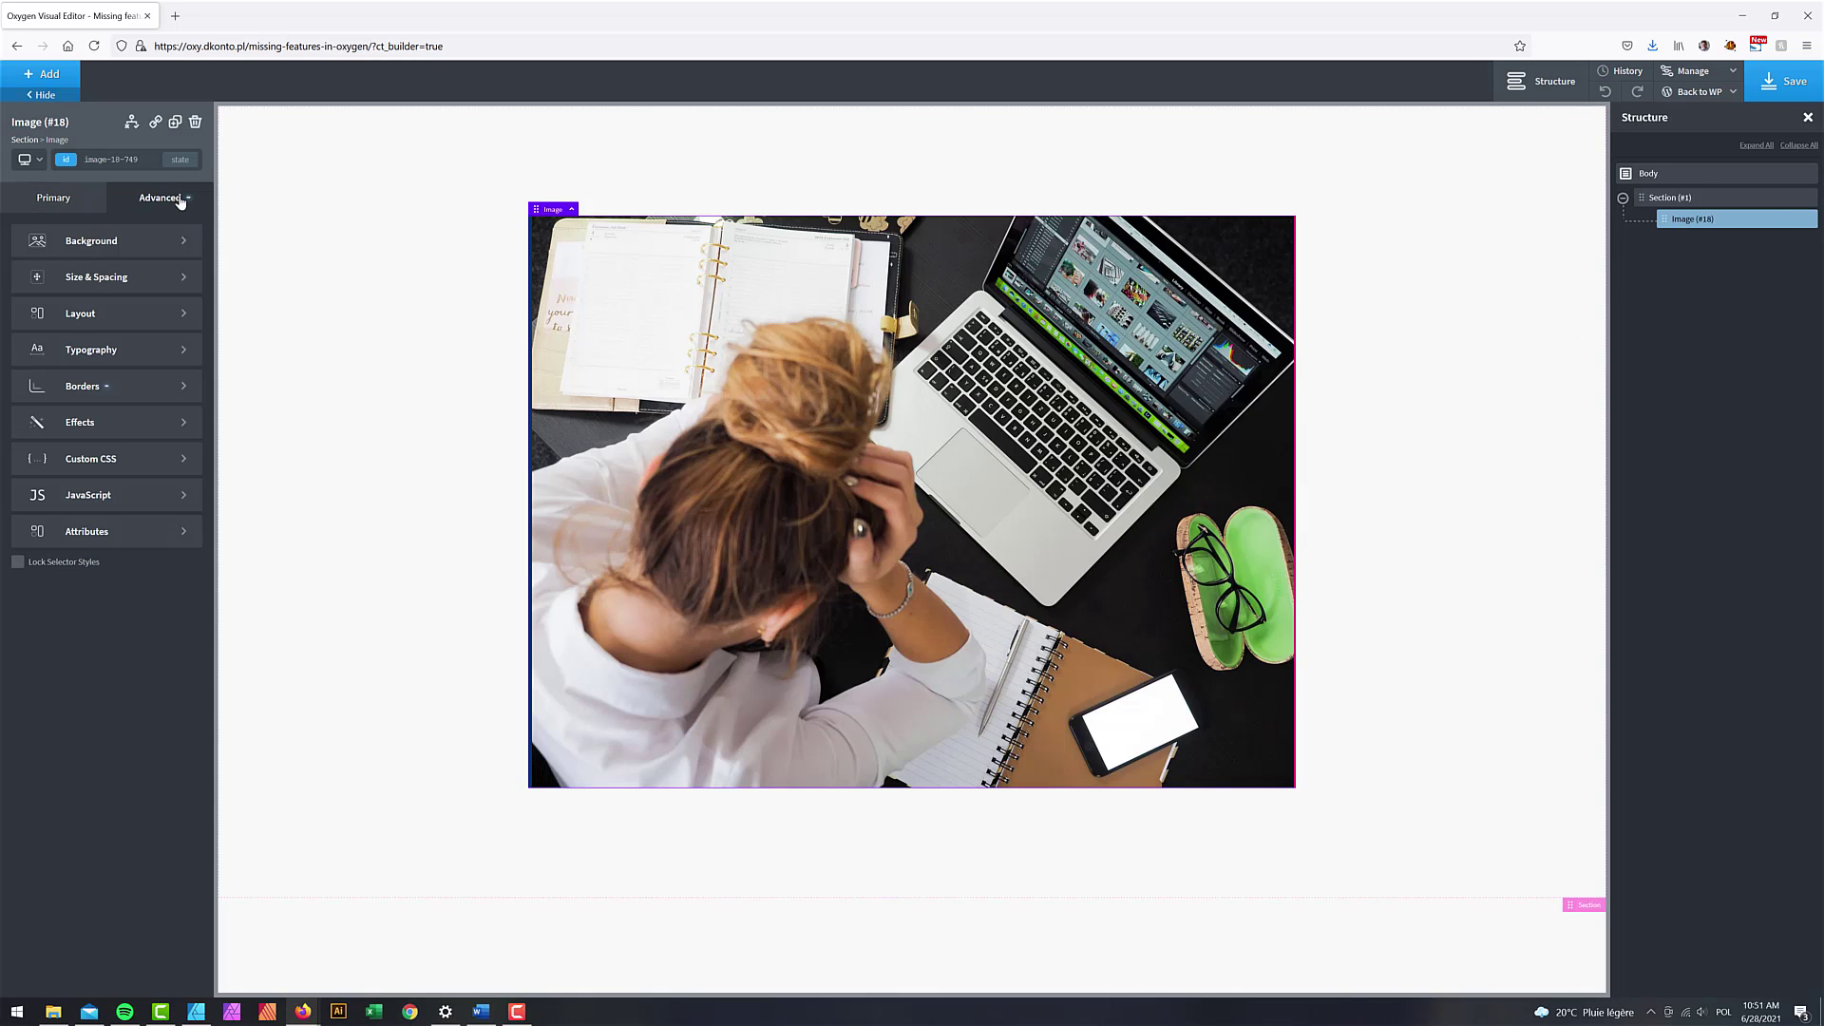
left_click(95, 390)
left_click(127, 283)
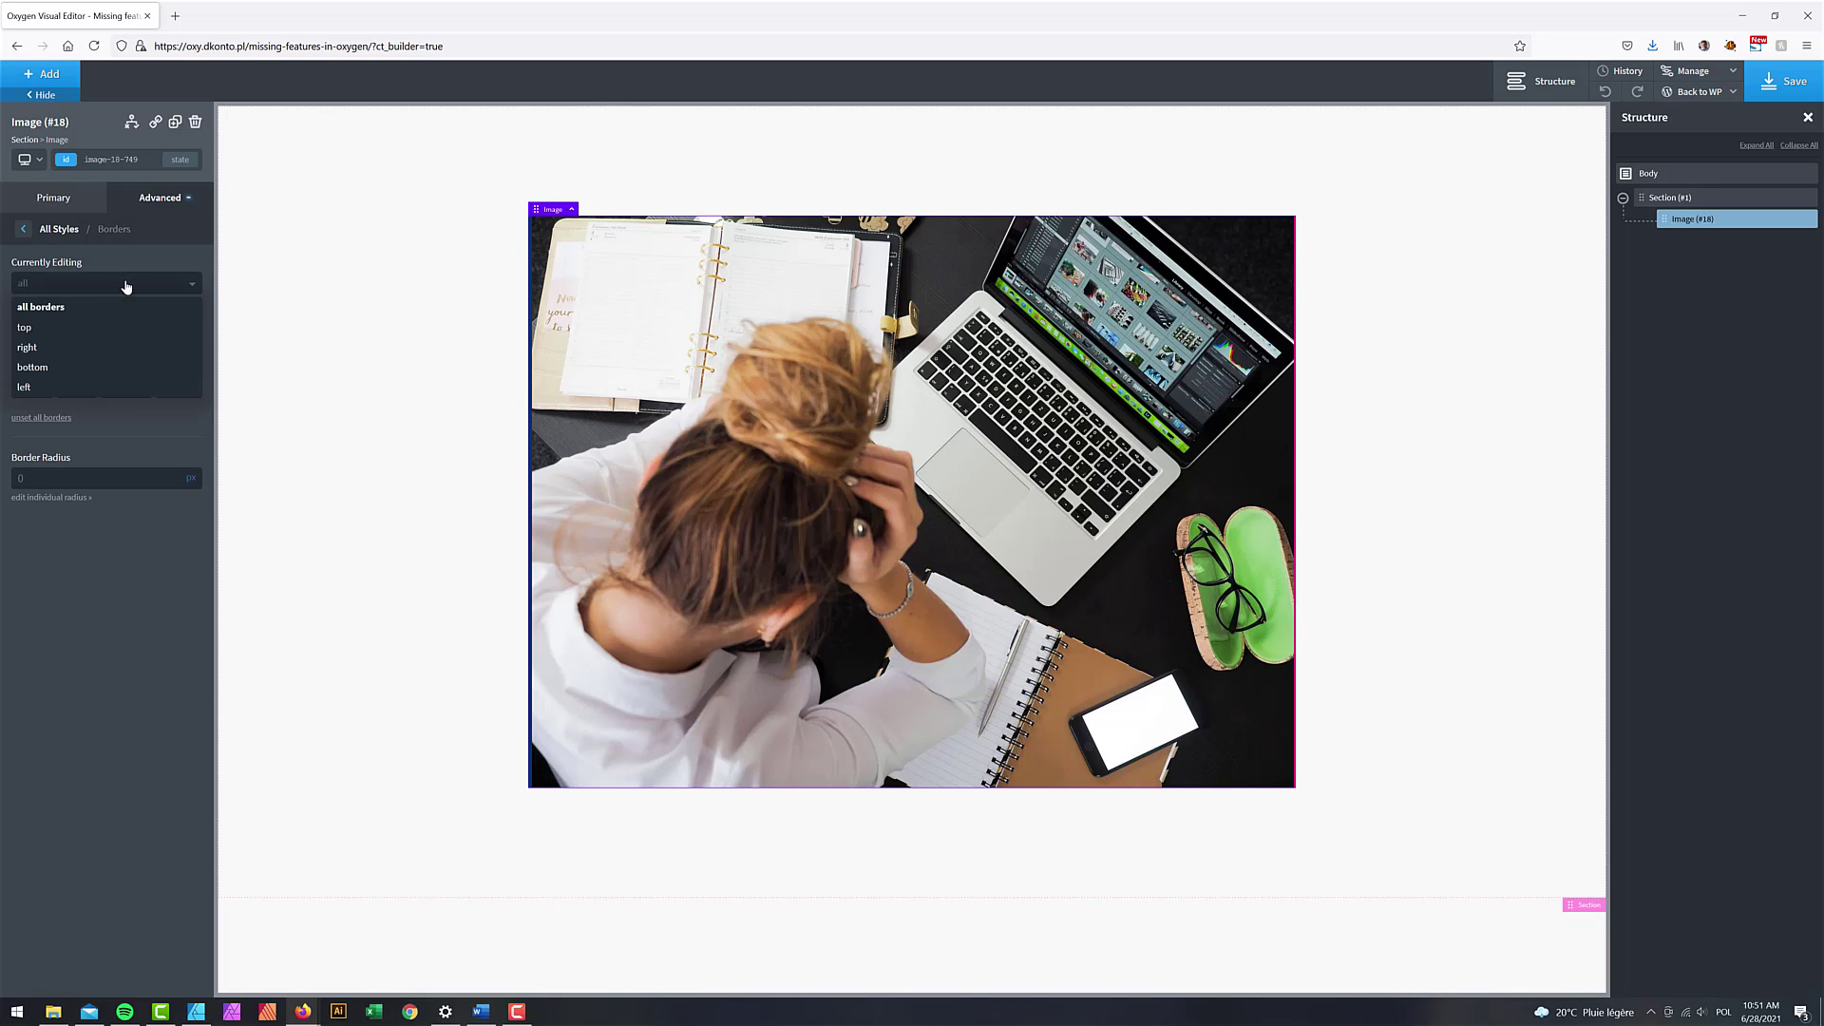
left_click(77, 348)
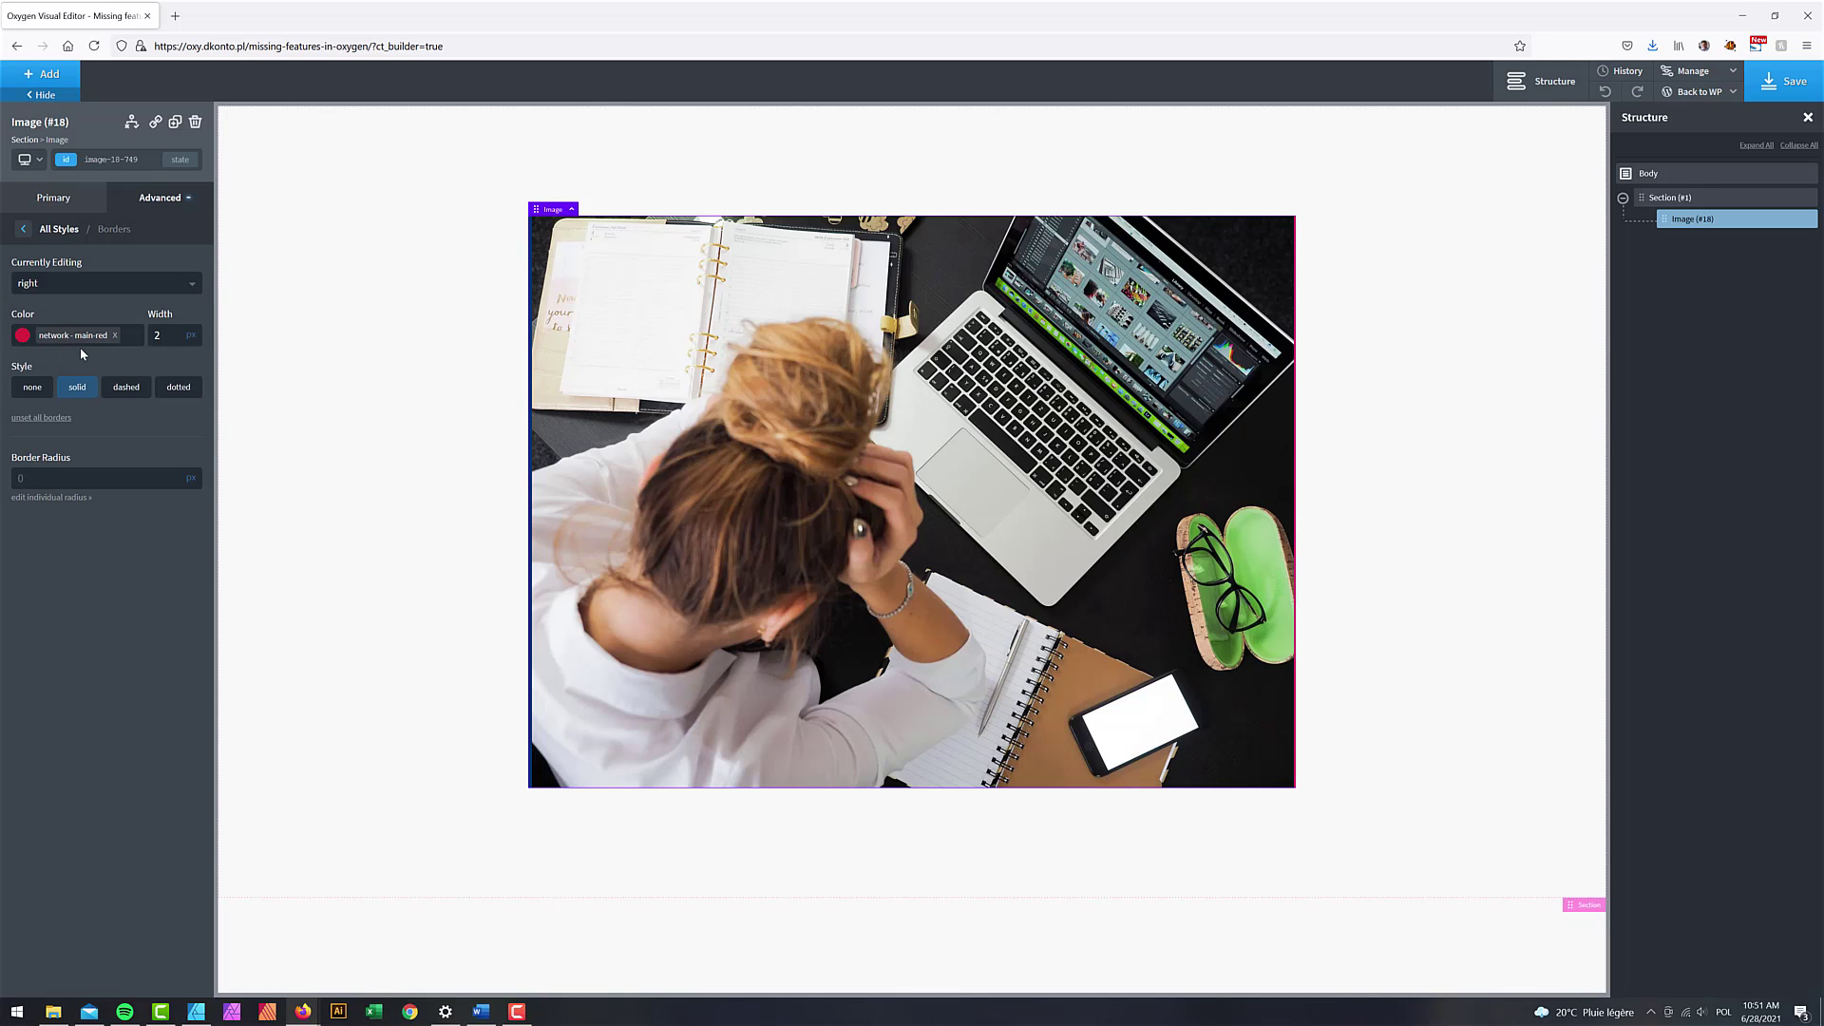
left_click(23, 337)
left_click(46, 514)
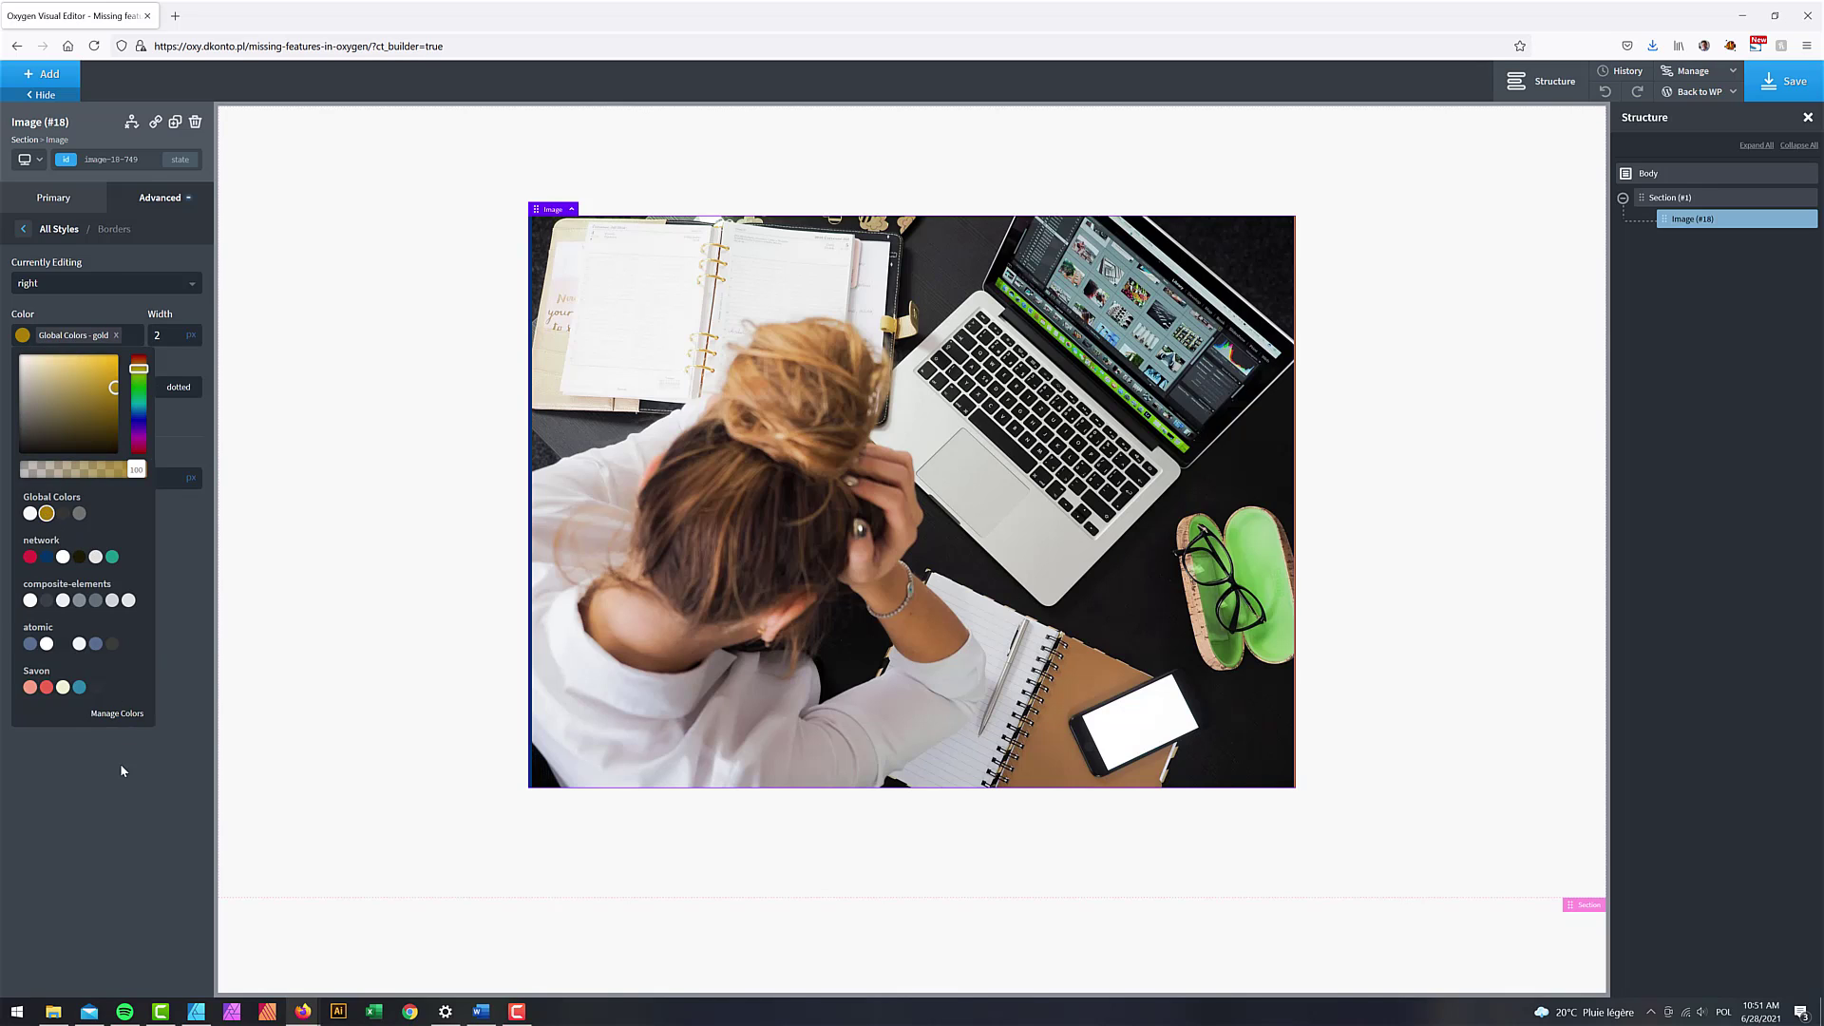
Step: Set the width of the image's right border to 20 px
left_click(122, 799)
double_click(168, 336)
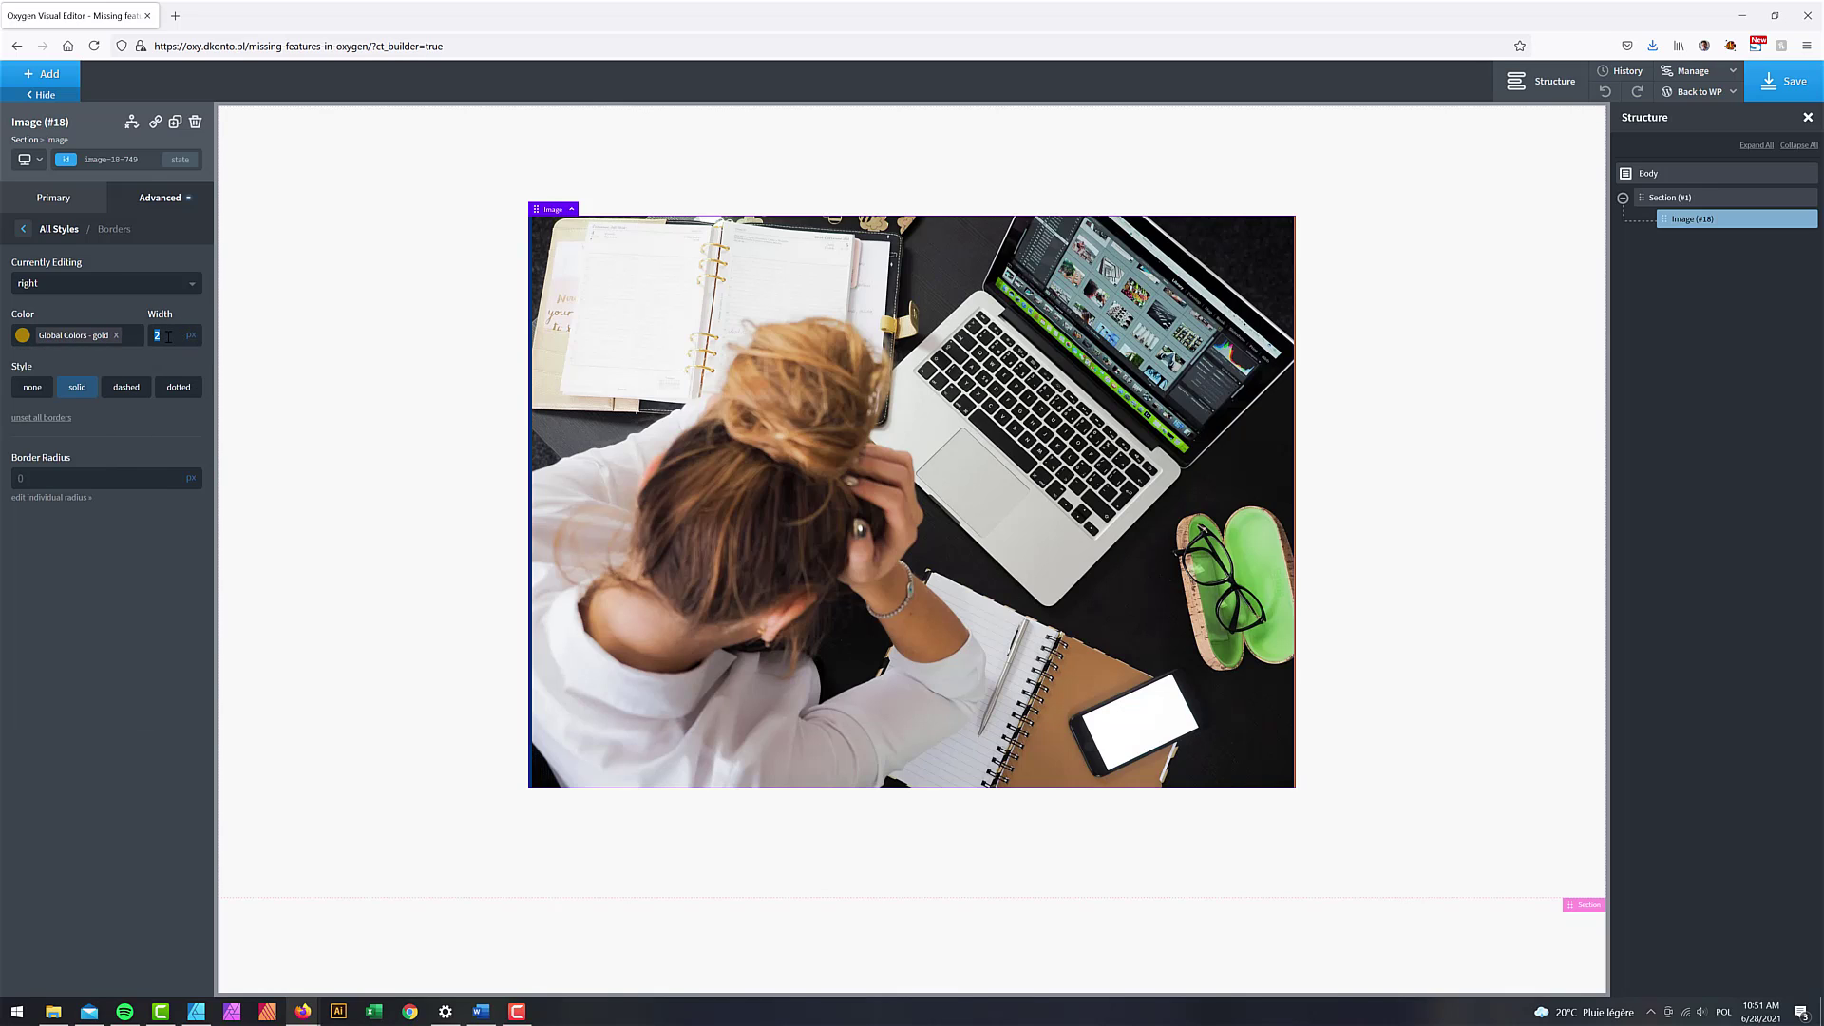
type("20")
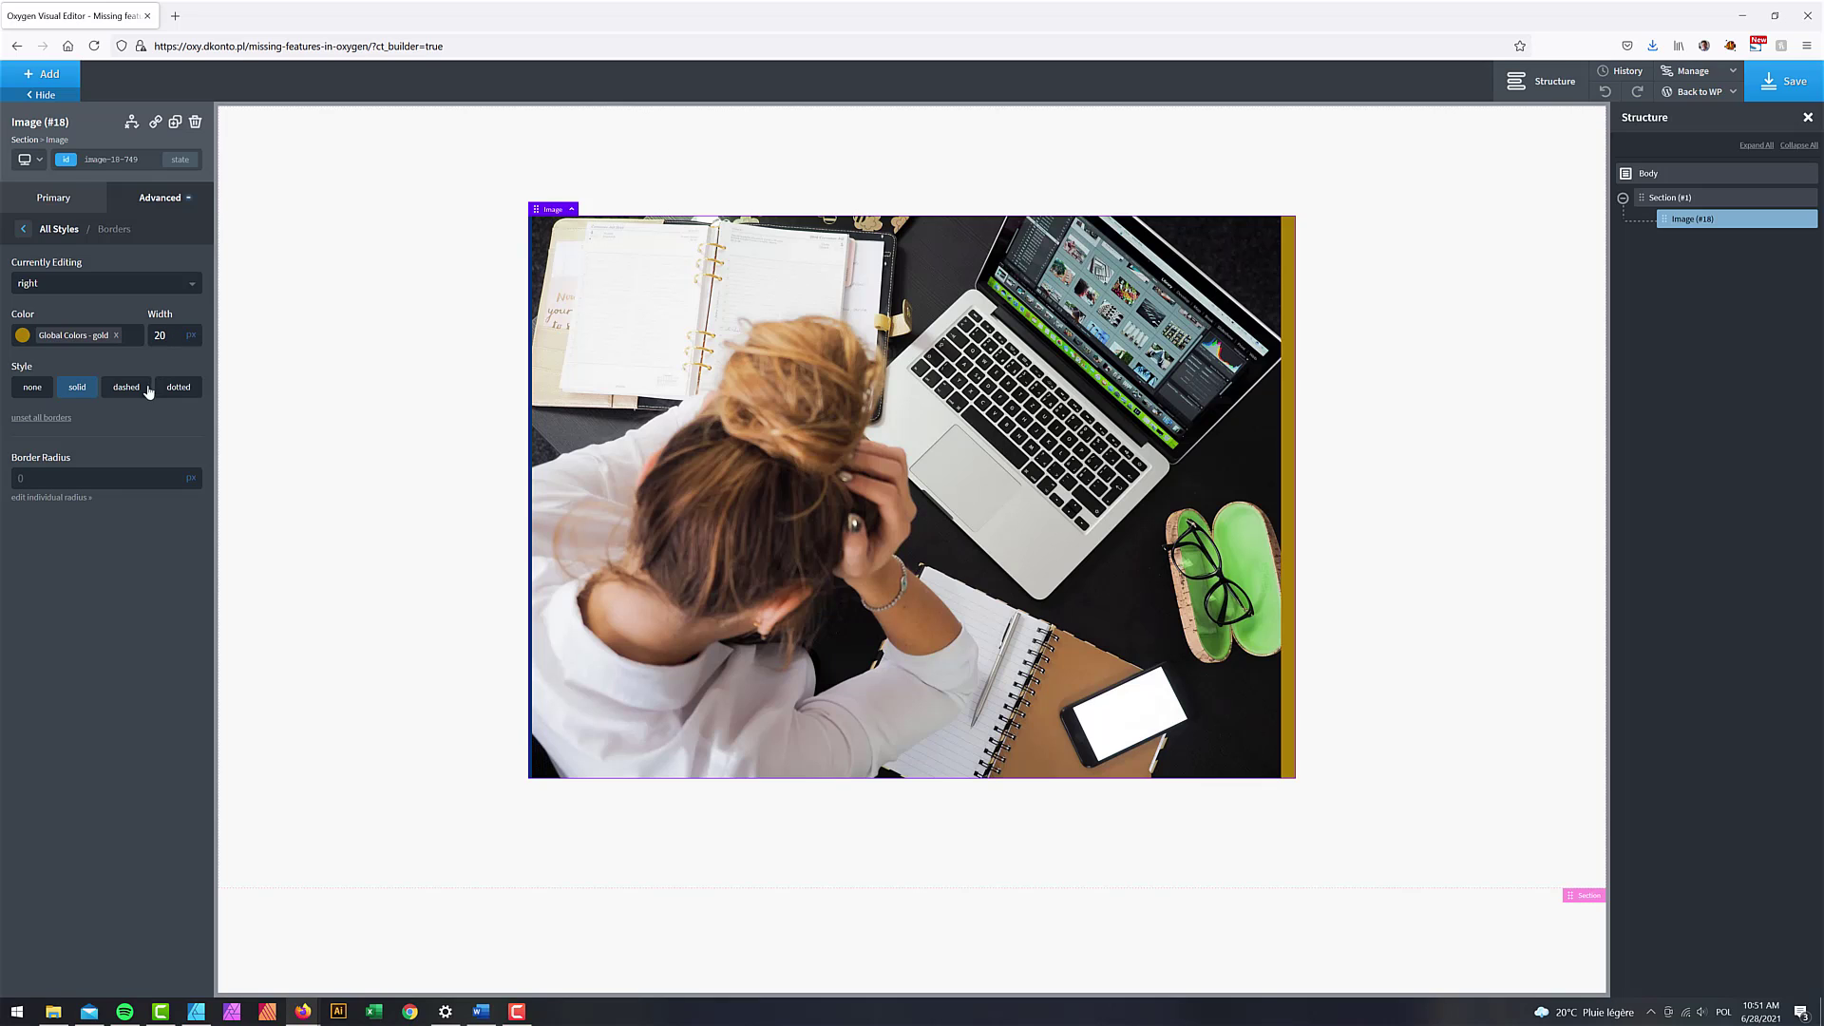
Step: Change the image's left border to the global gold color and set its width to 15 px
left_click(69, 287)
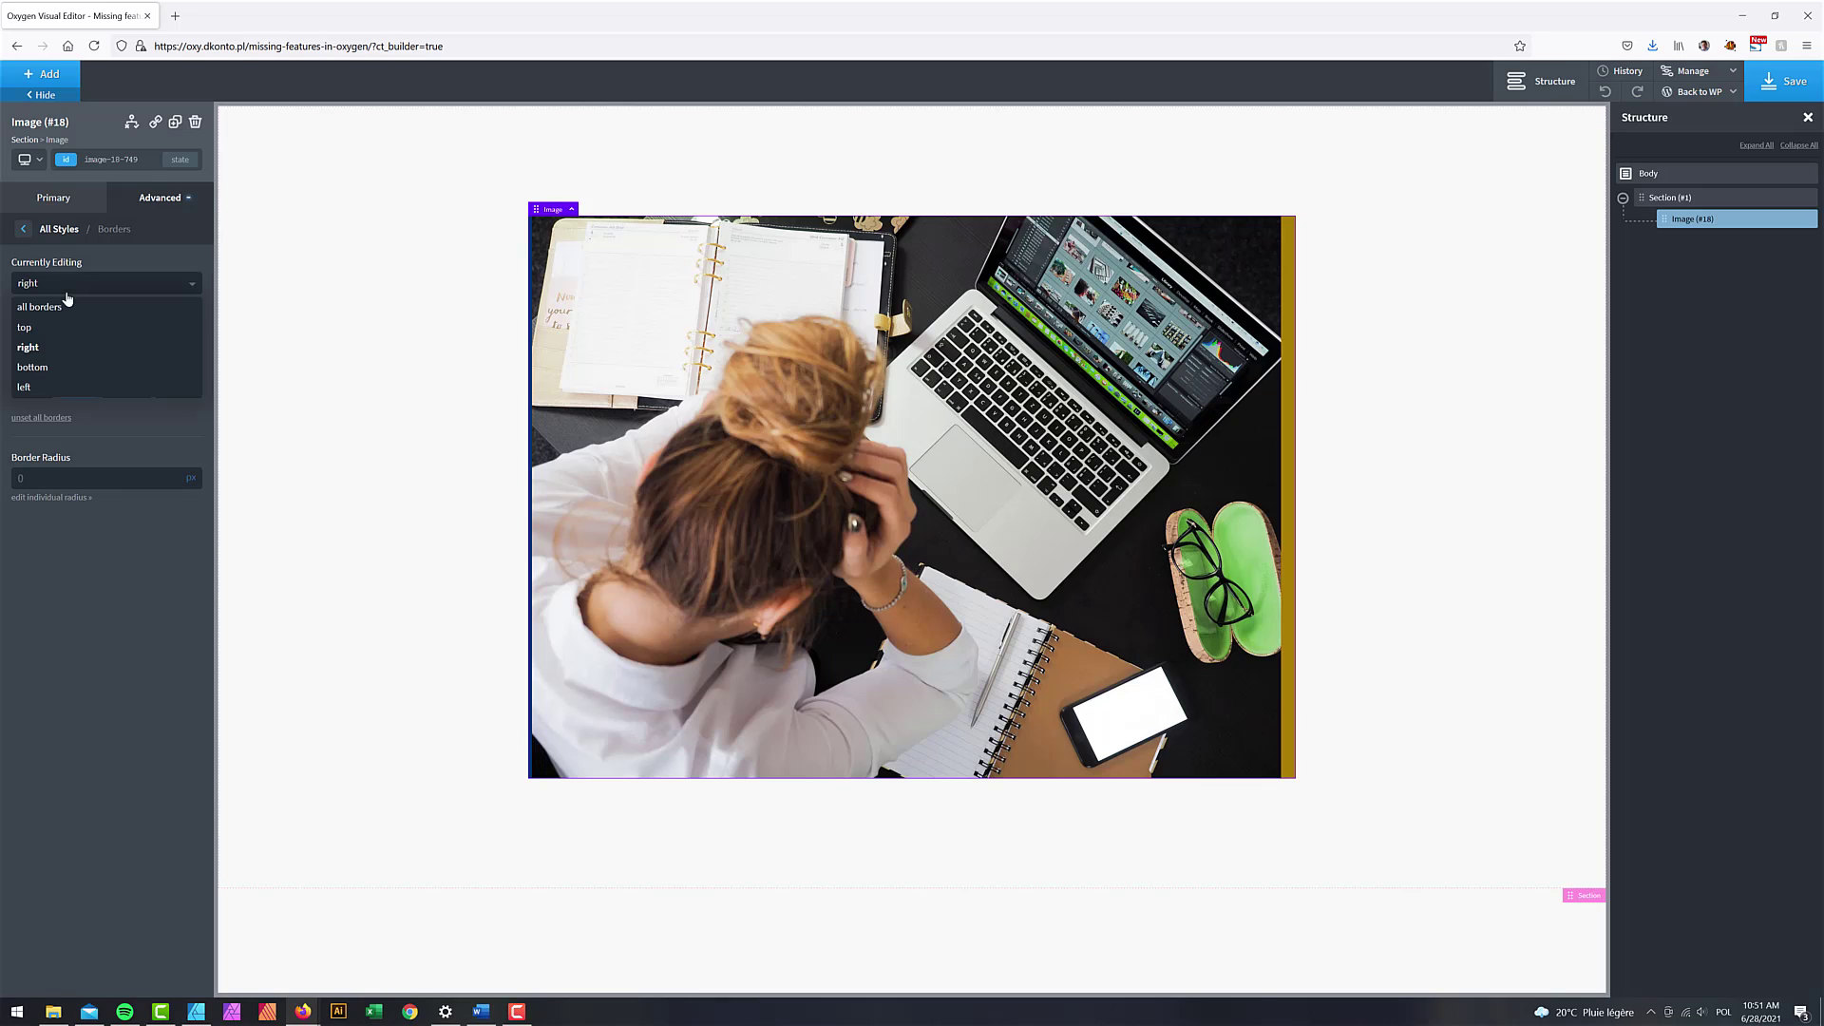
left_click(43, 387)
left_click(22, 336)
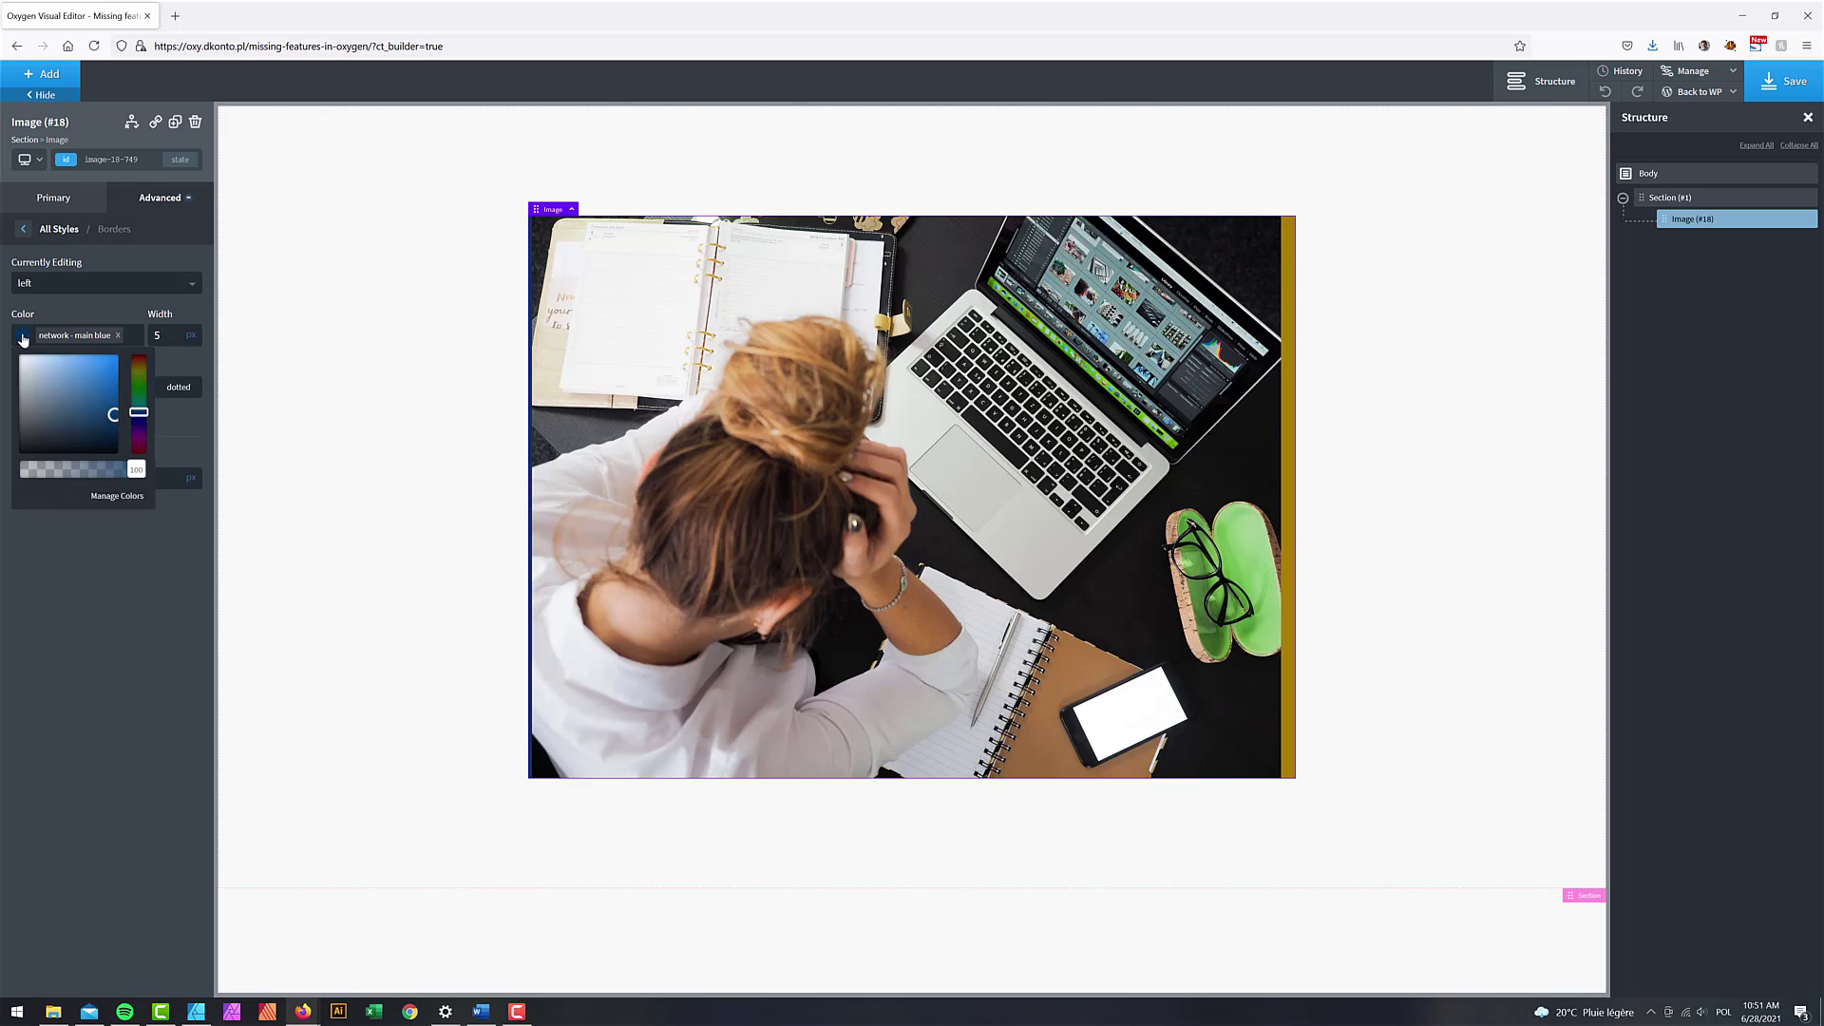
left_click(47, 513)
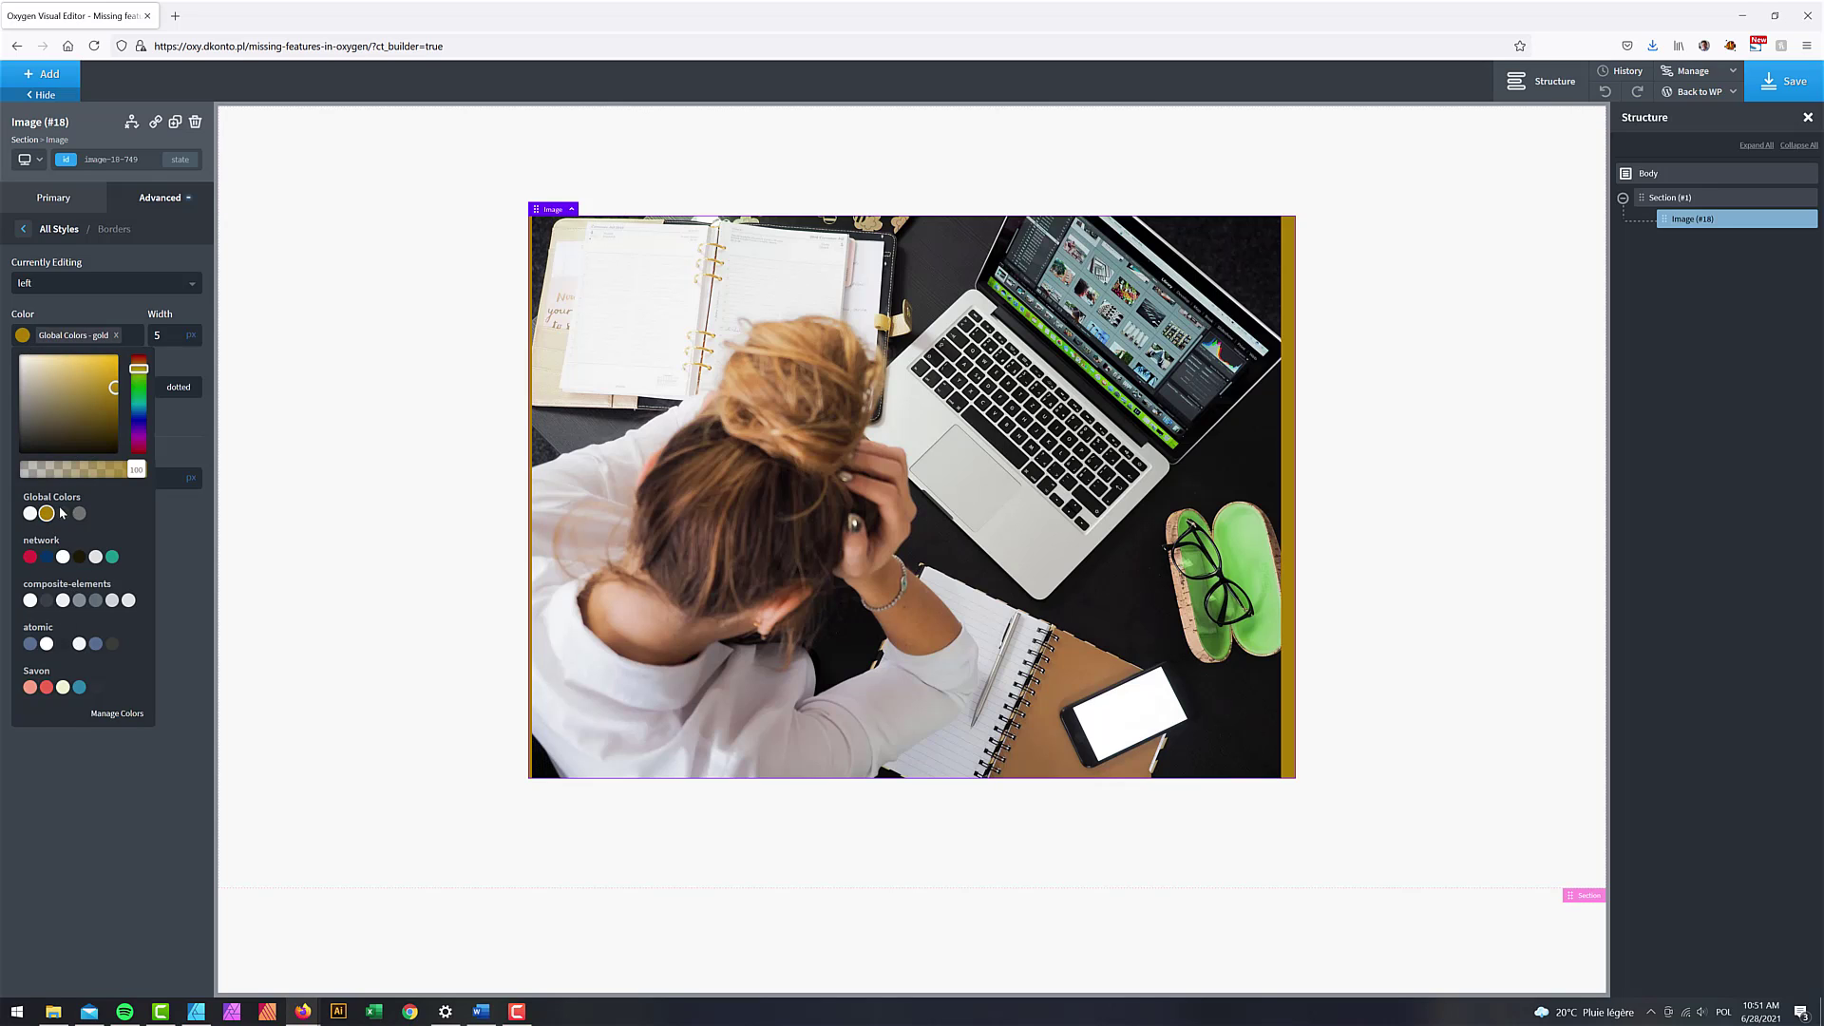
left_click(174, 330)
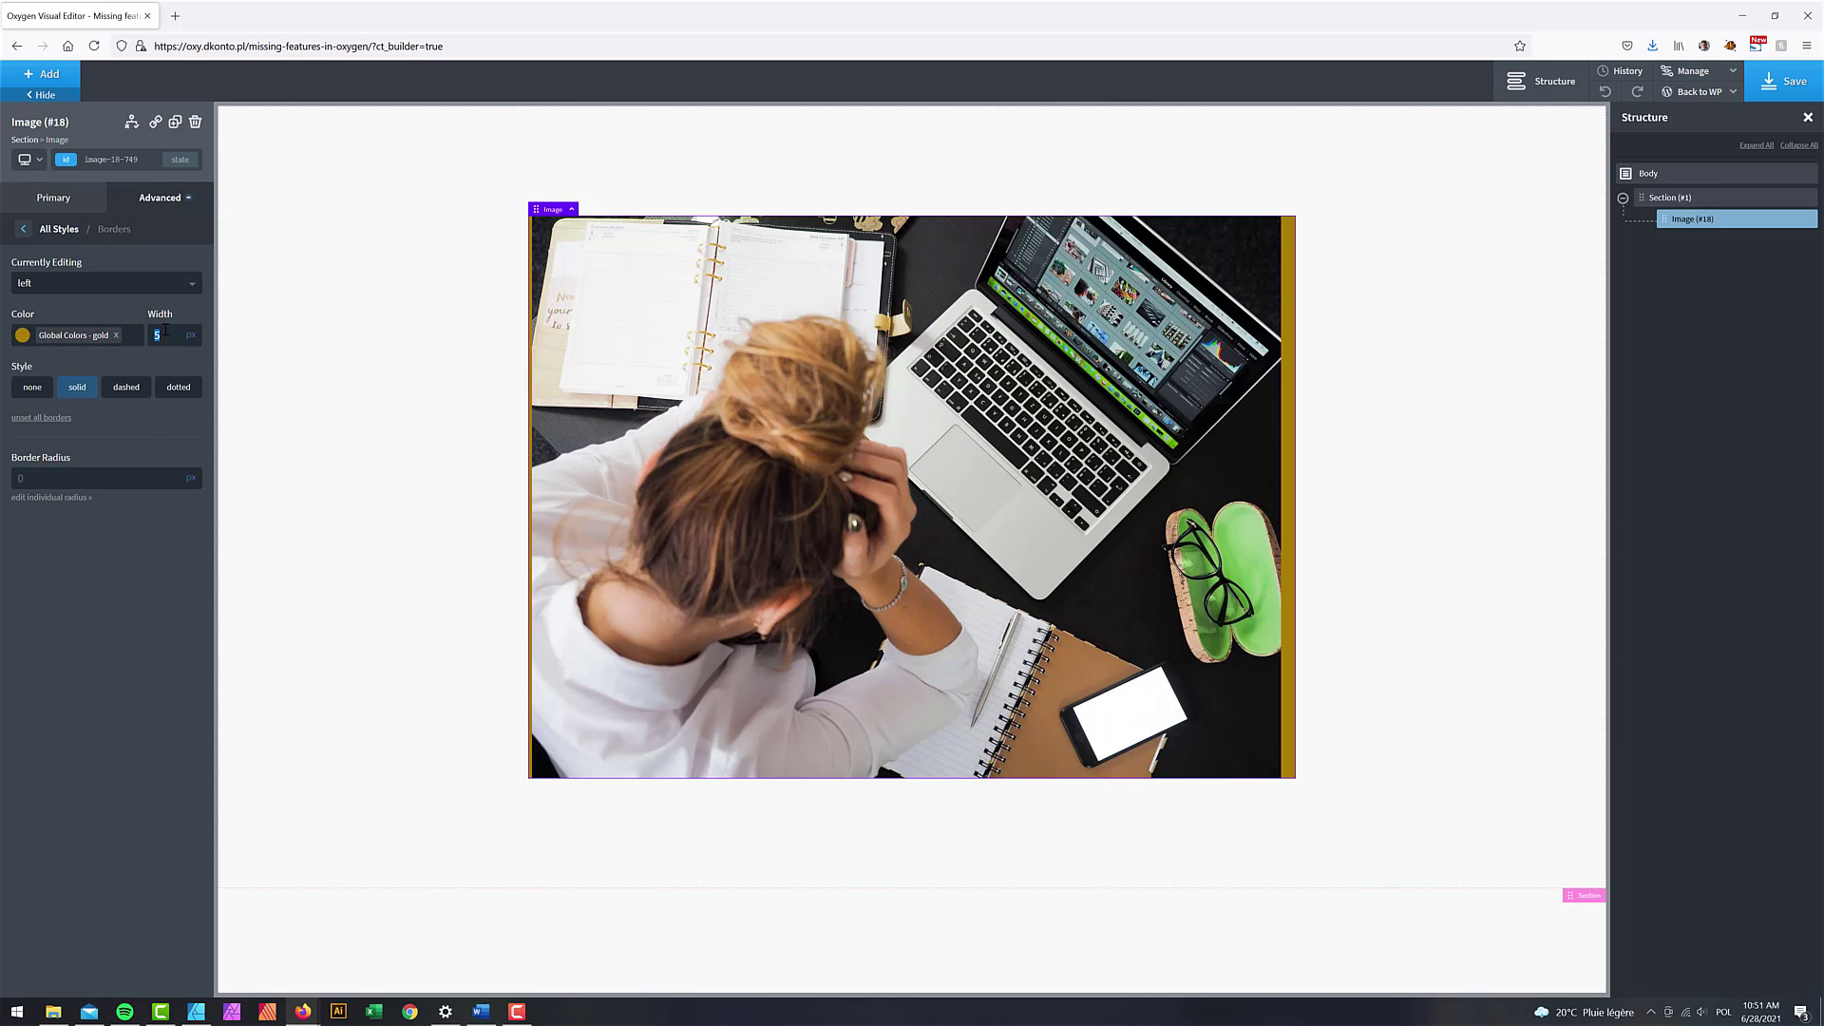
type("15")
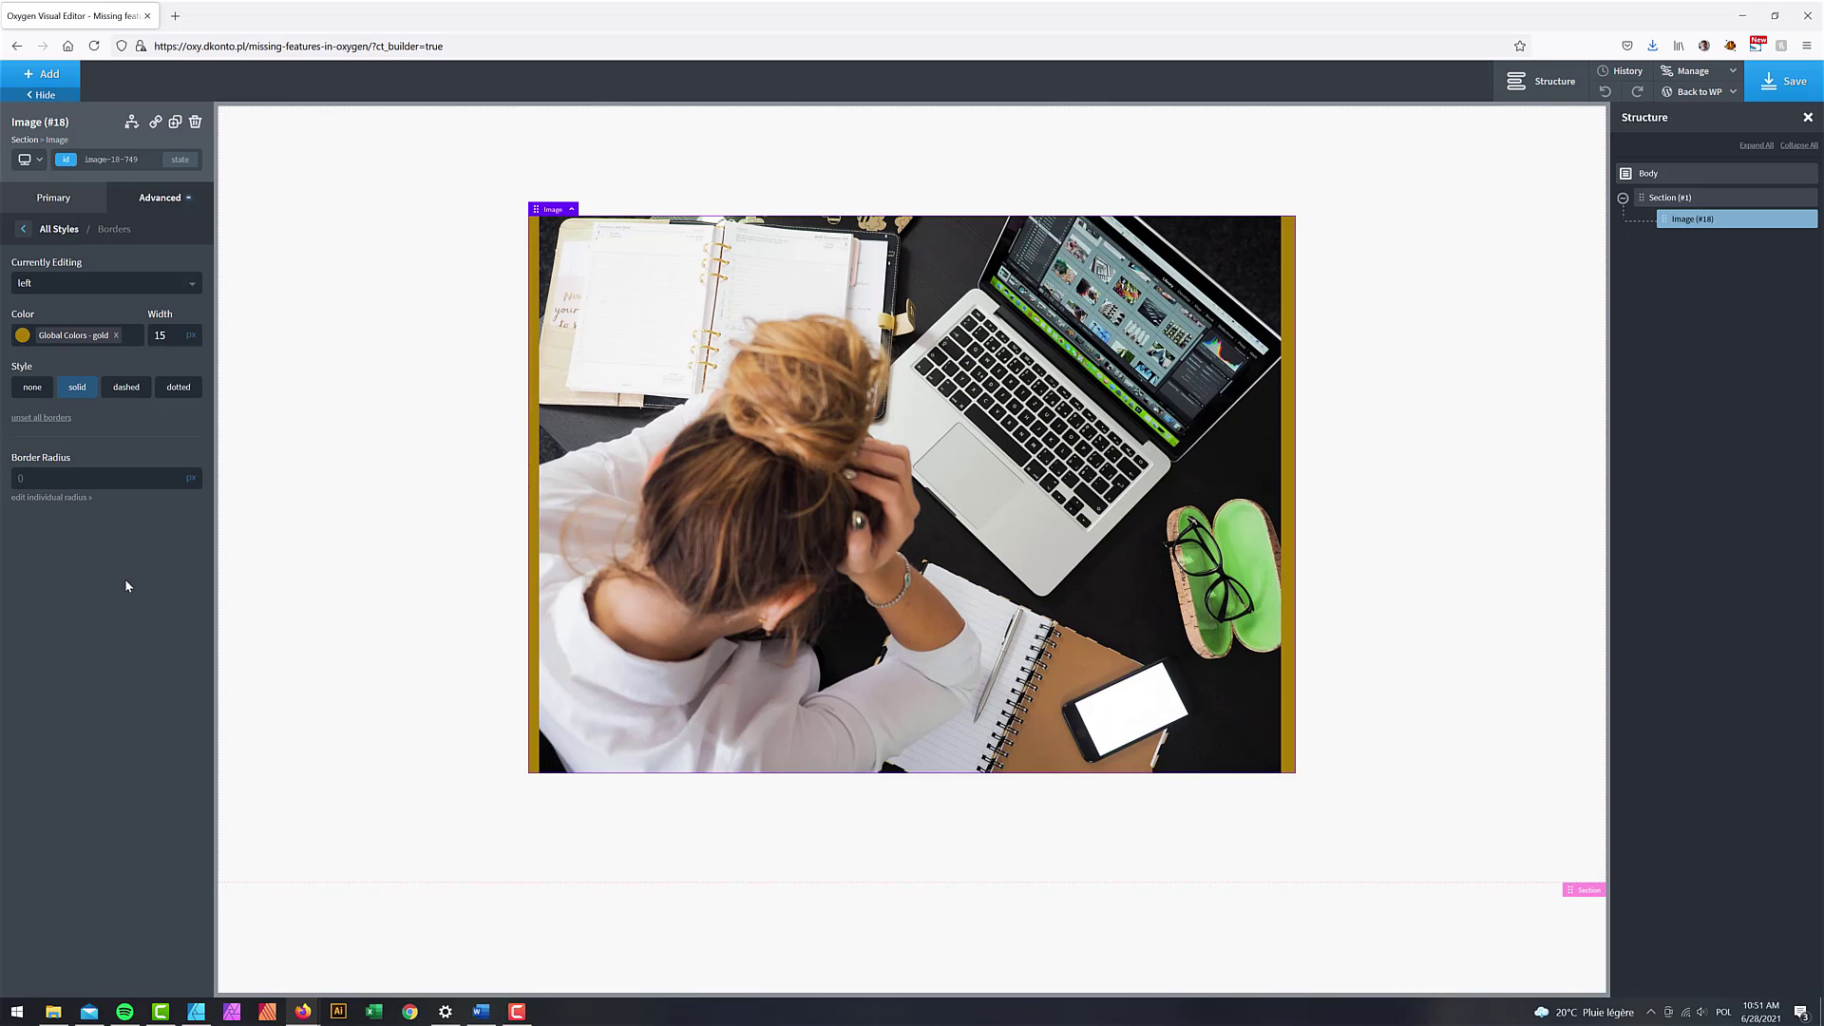
Step: Examine the settings for all of the image's borders together, and return to the left border's settings
left_click(81, 290)
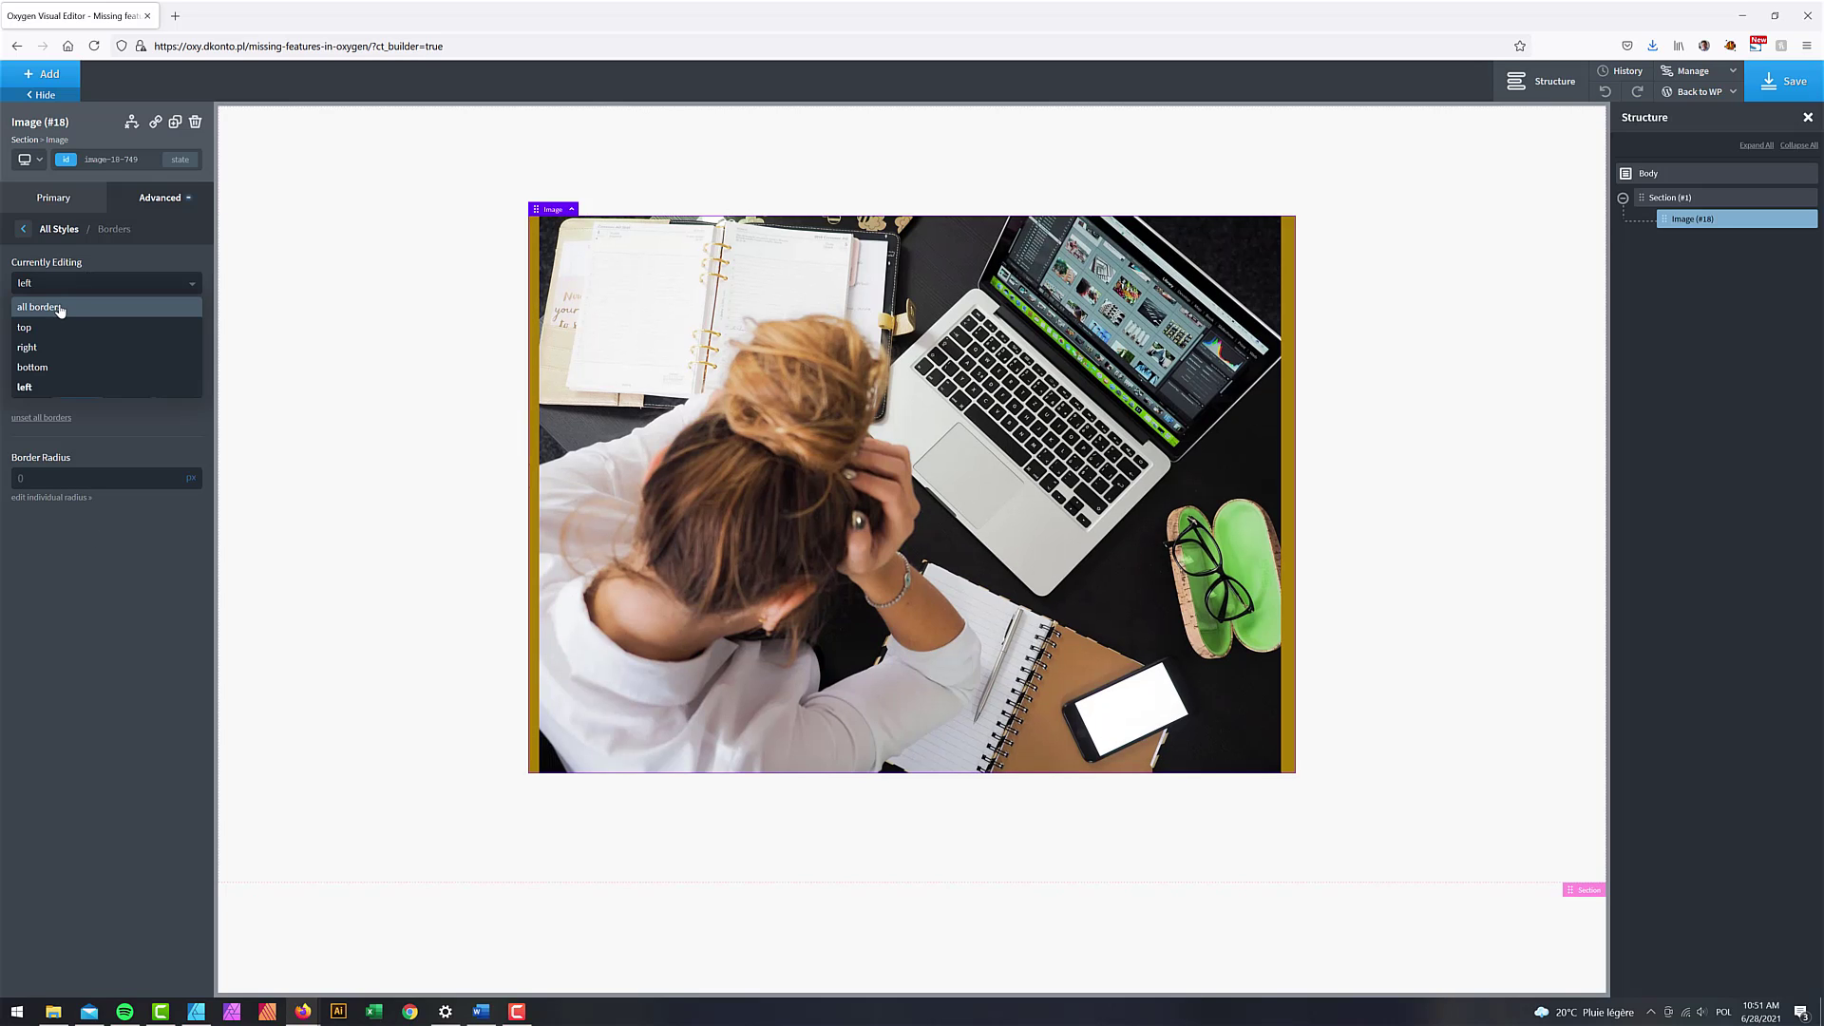
left_click(58, 305)
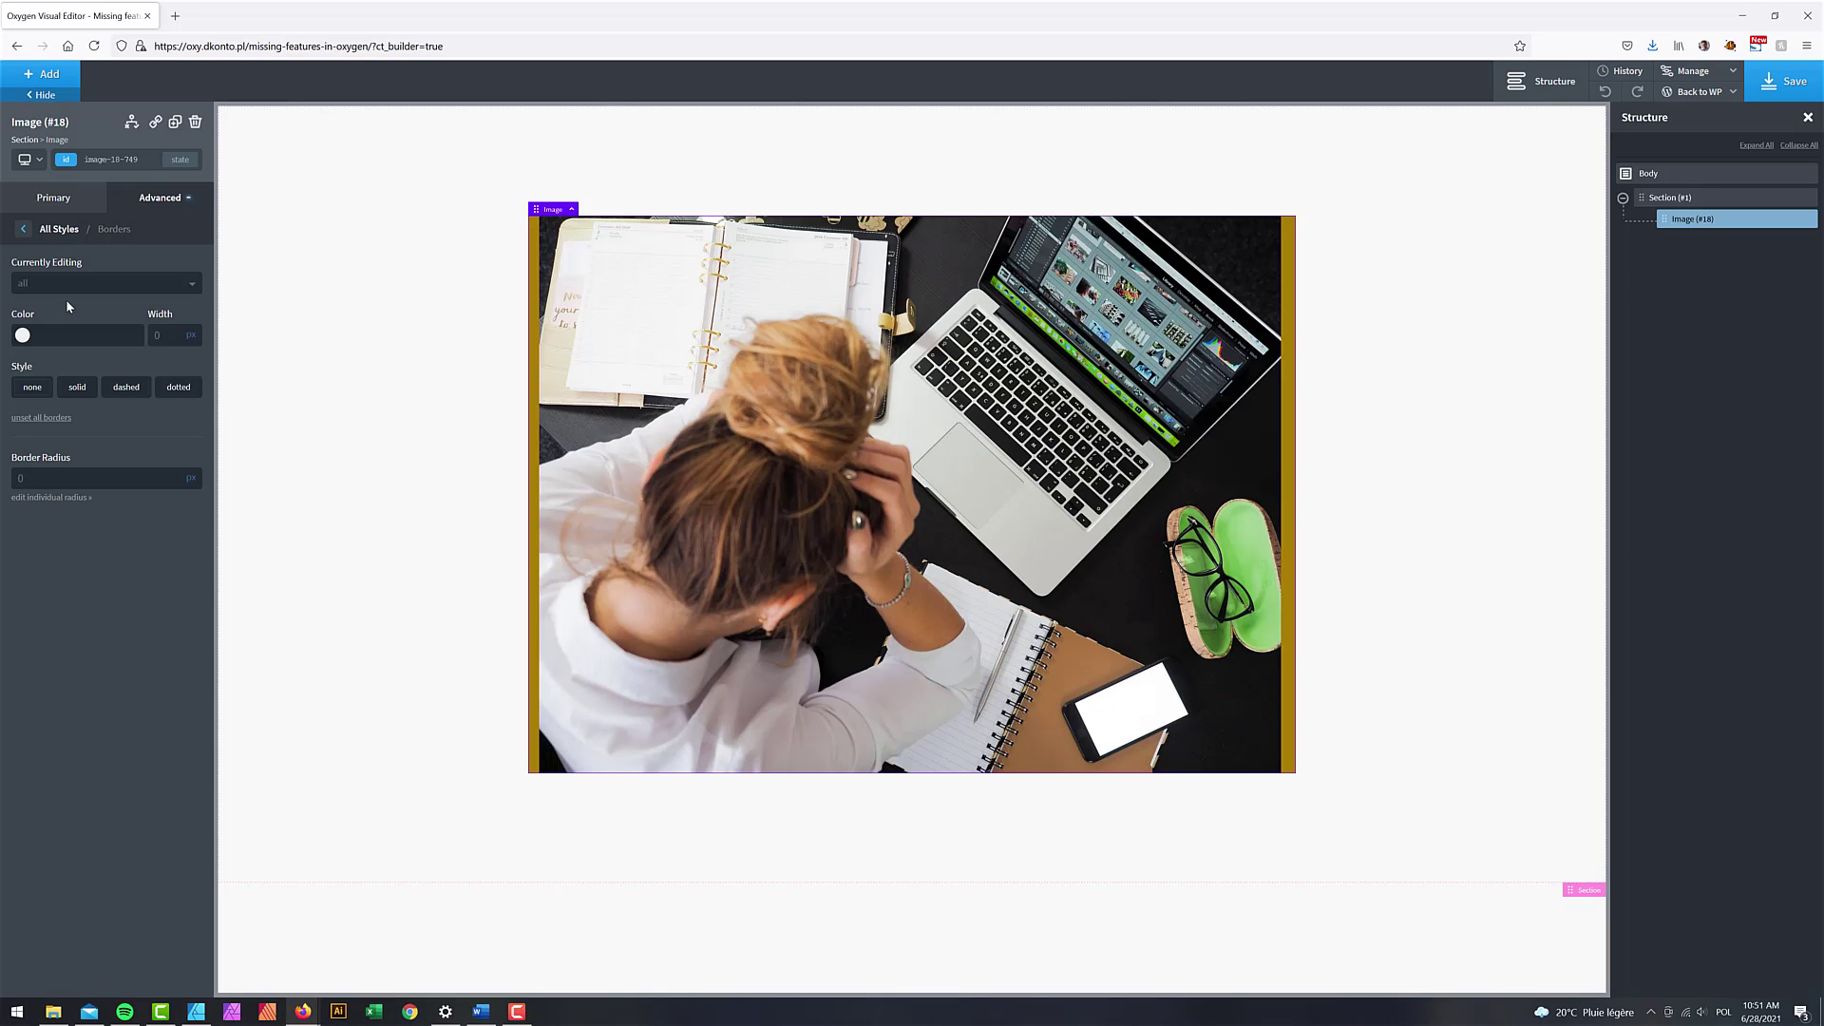
left_click(81, 283)
left_click(101, 257)
left_click(69, 288)
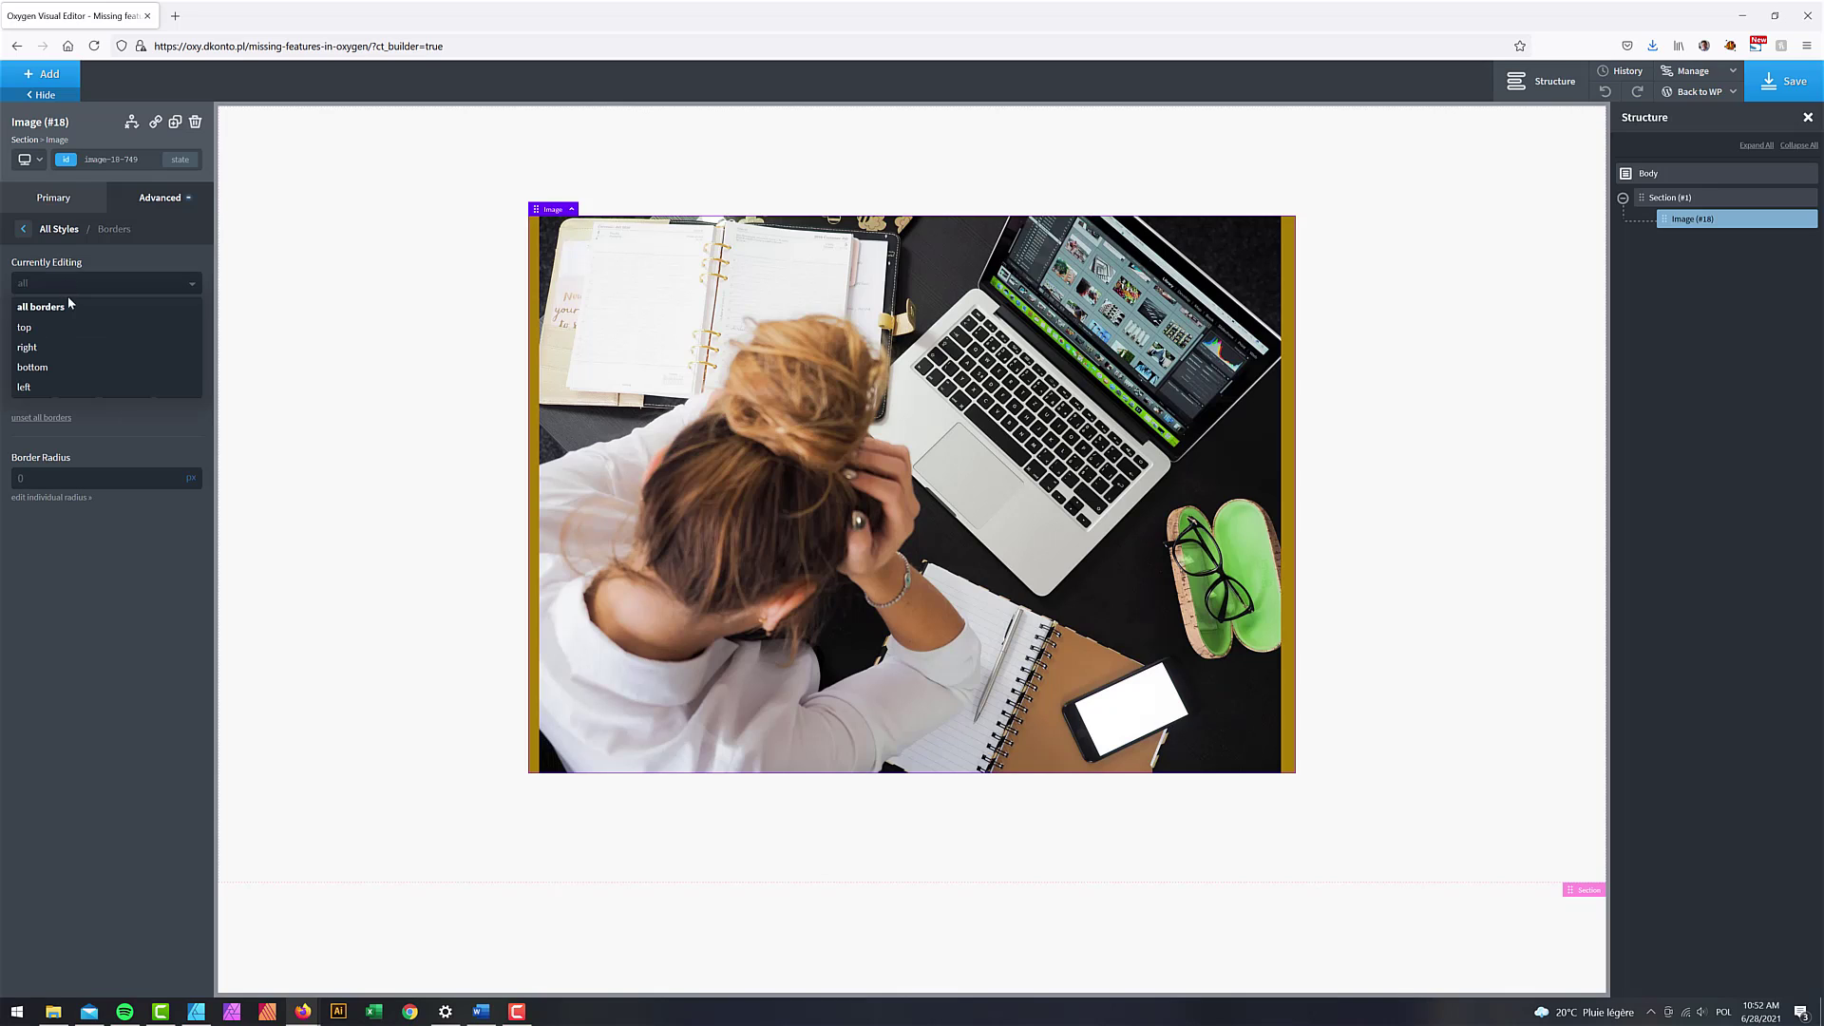
left_click(60, 388)
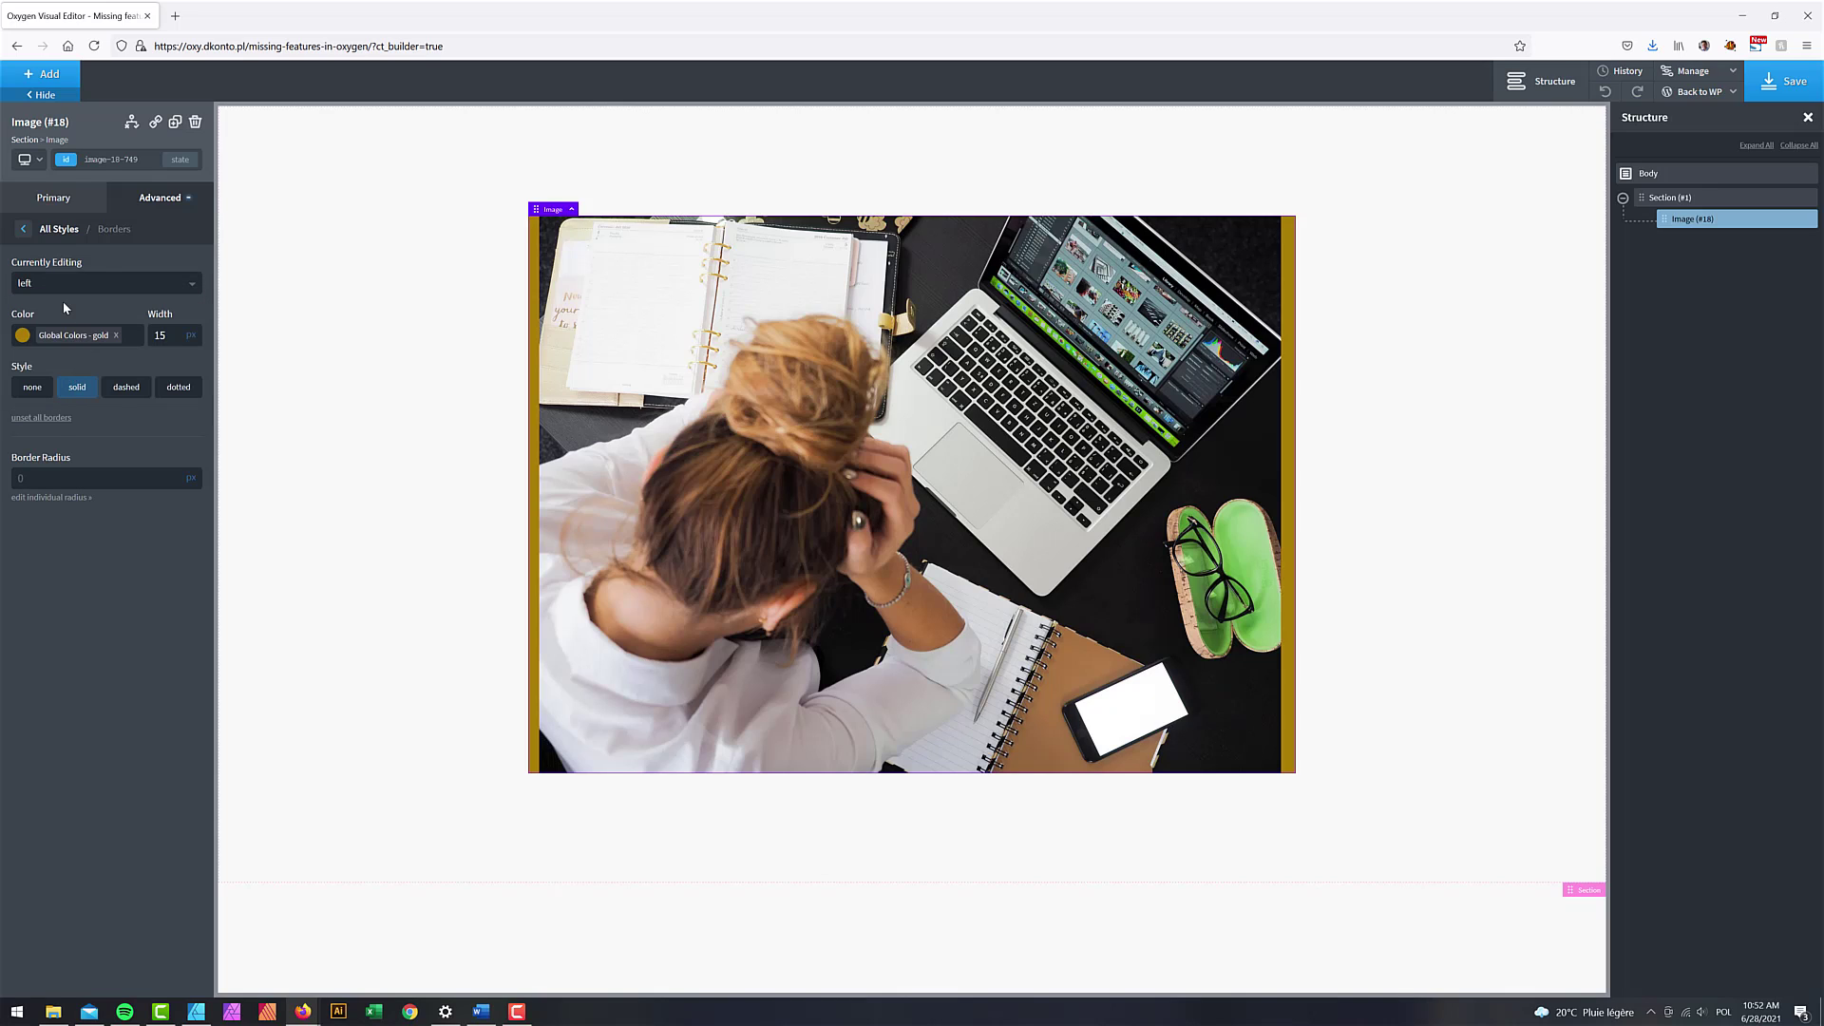